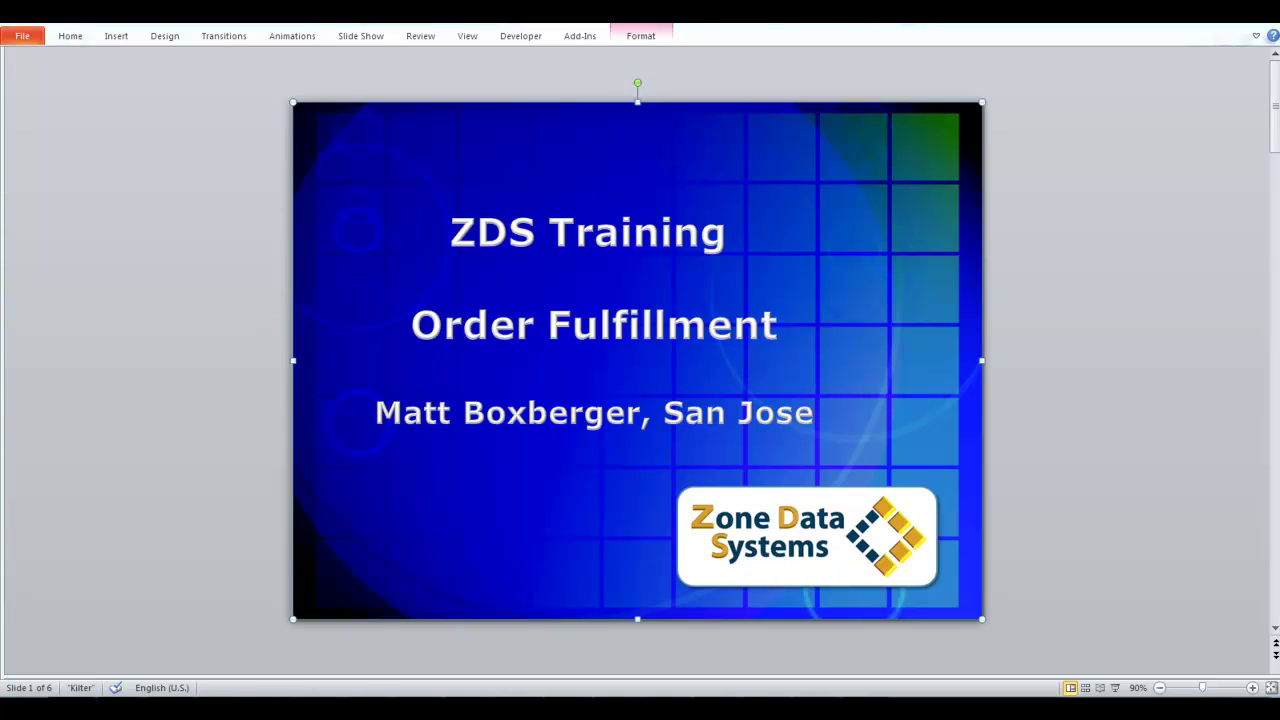
# Switch from PowerPoint to the Chrome window showing the 'Beginning Zone scoring' YouTube video.
pyautogui.hotkey('alt', 'Tab')
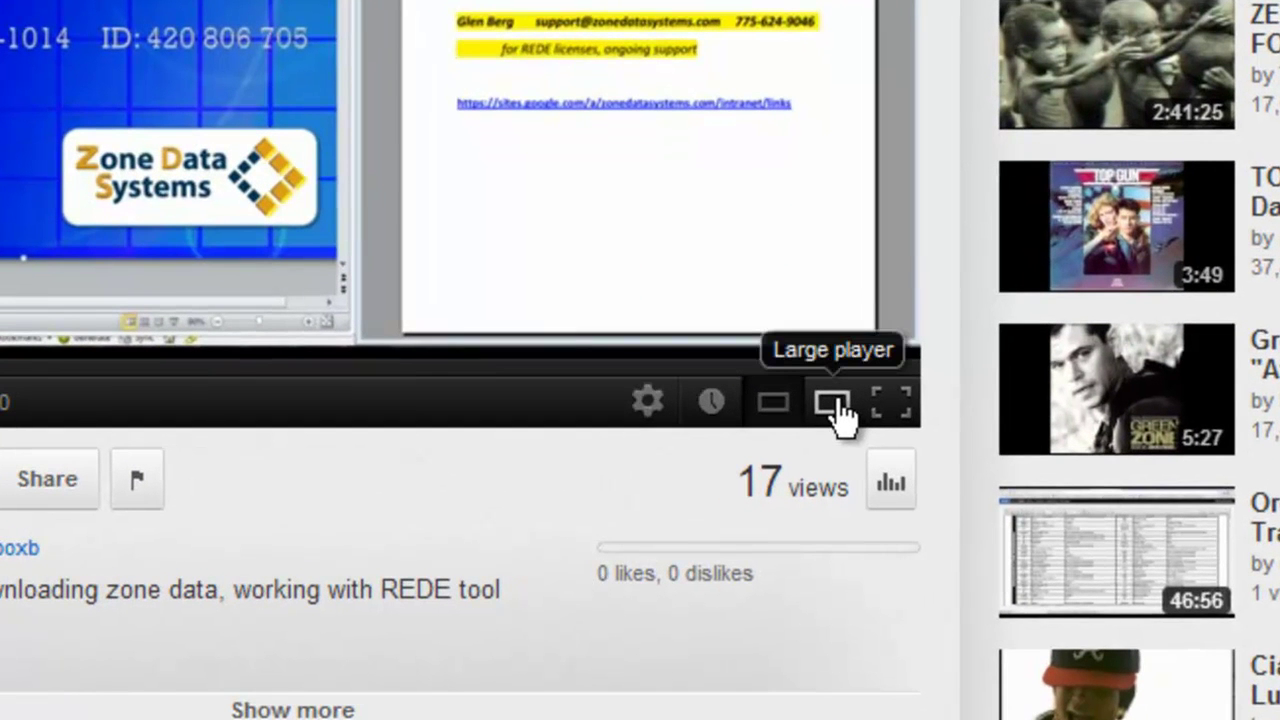
pyautogui.click(835, 405)
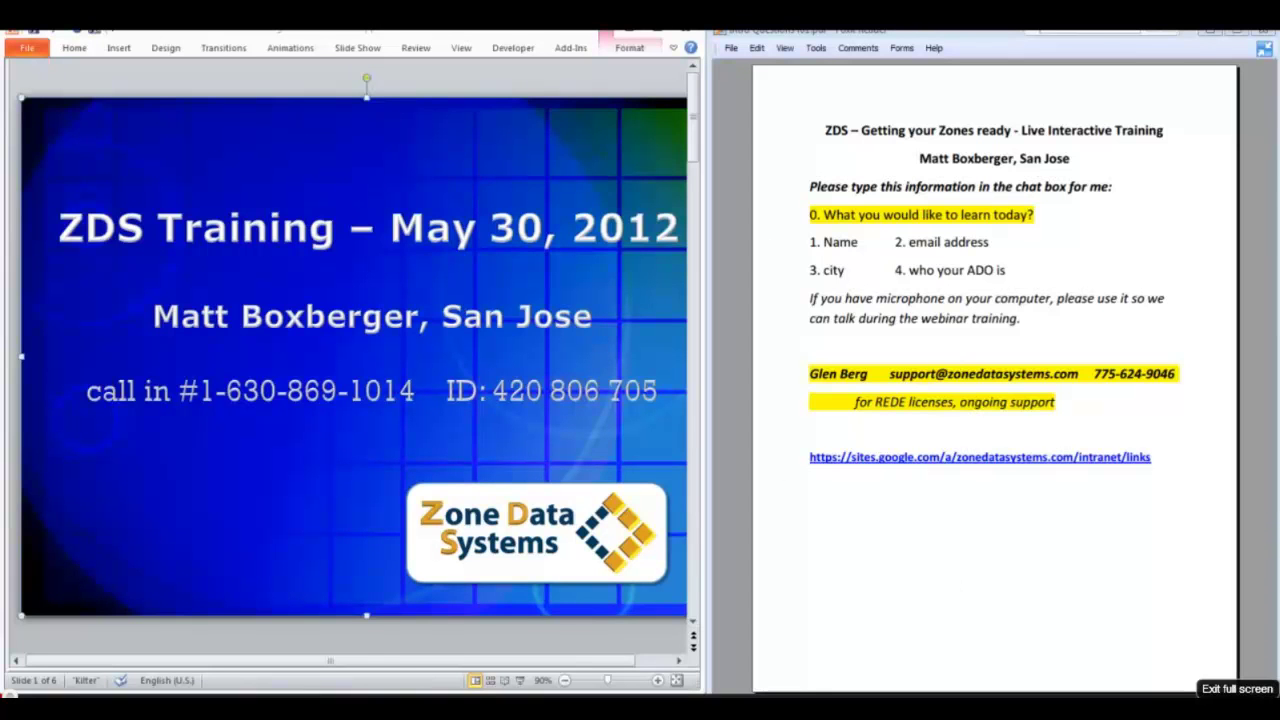
pyautogui.click(1240, 688)
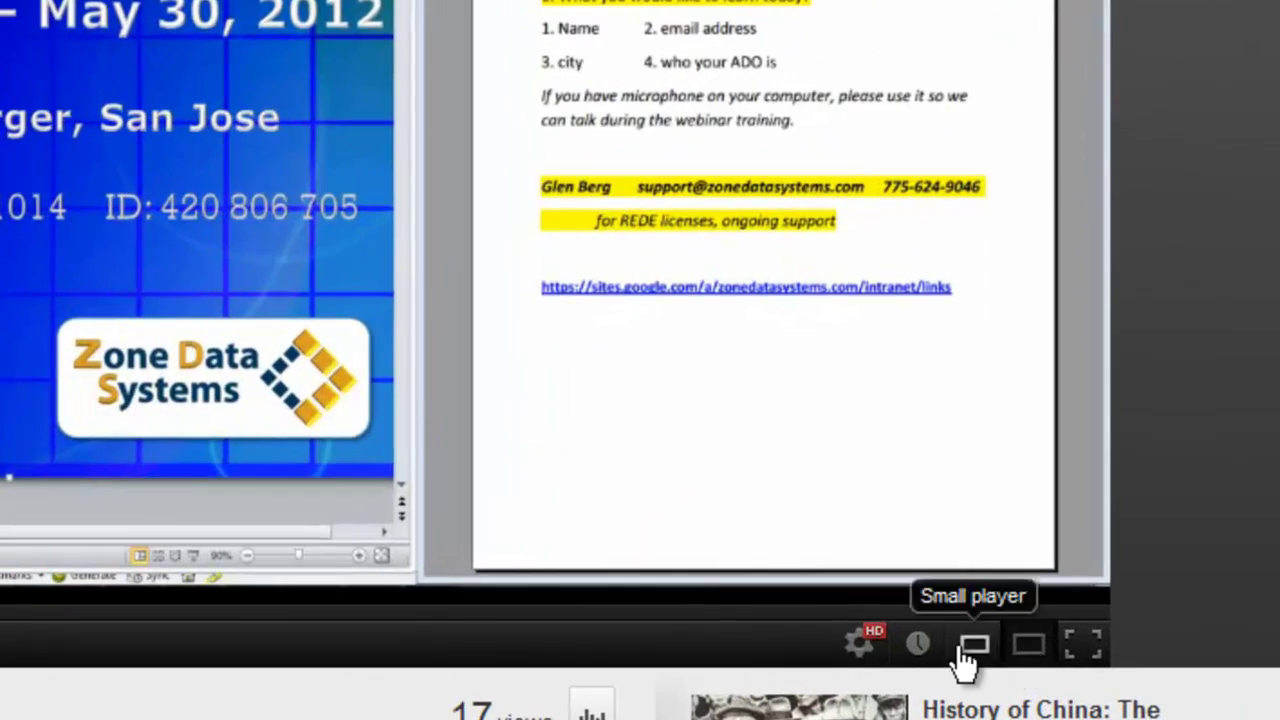
pyautogui.click(915, 579)
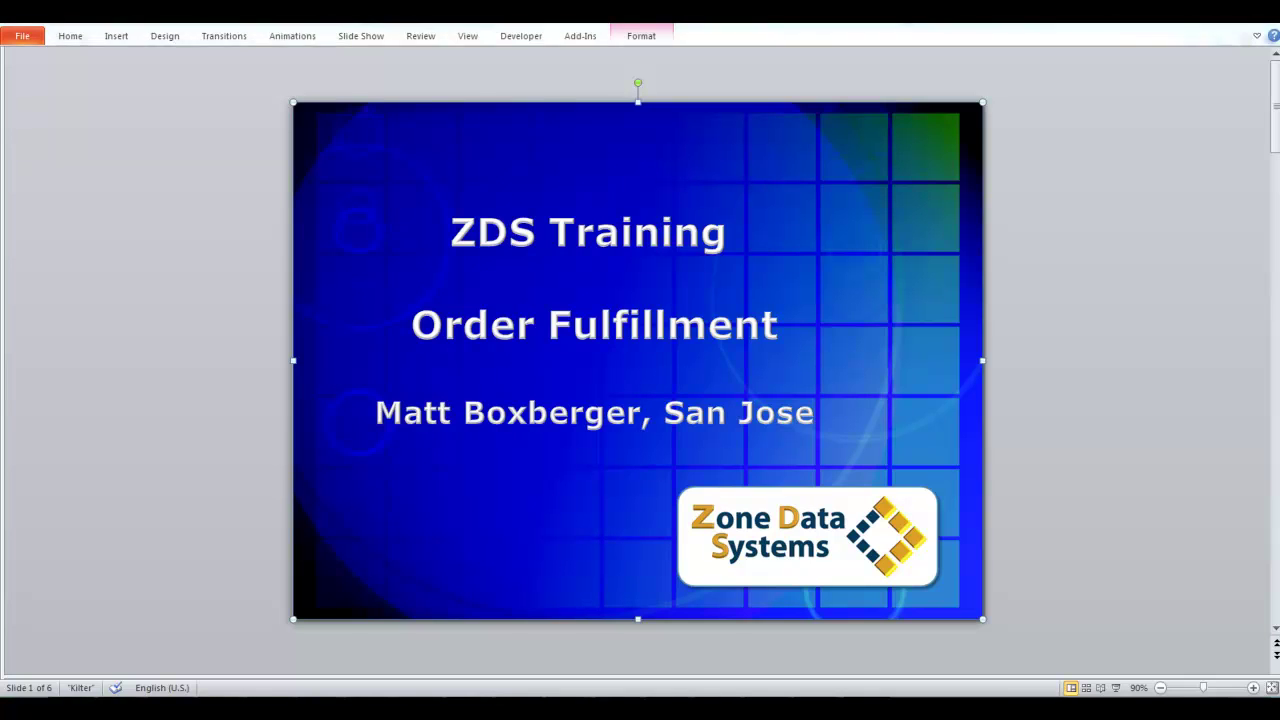
# Switch from PowerPoint to Internet Explorer on the zonedatasystems.com home page.
pyautogui.hotkey('alt', 'Tab')
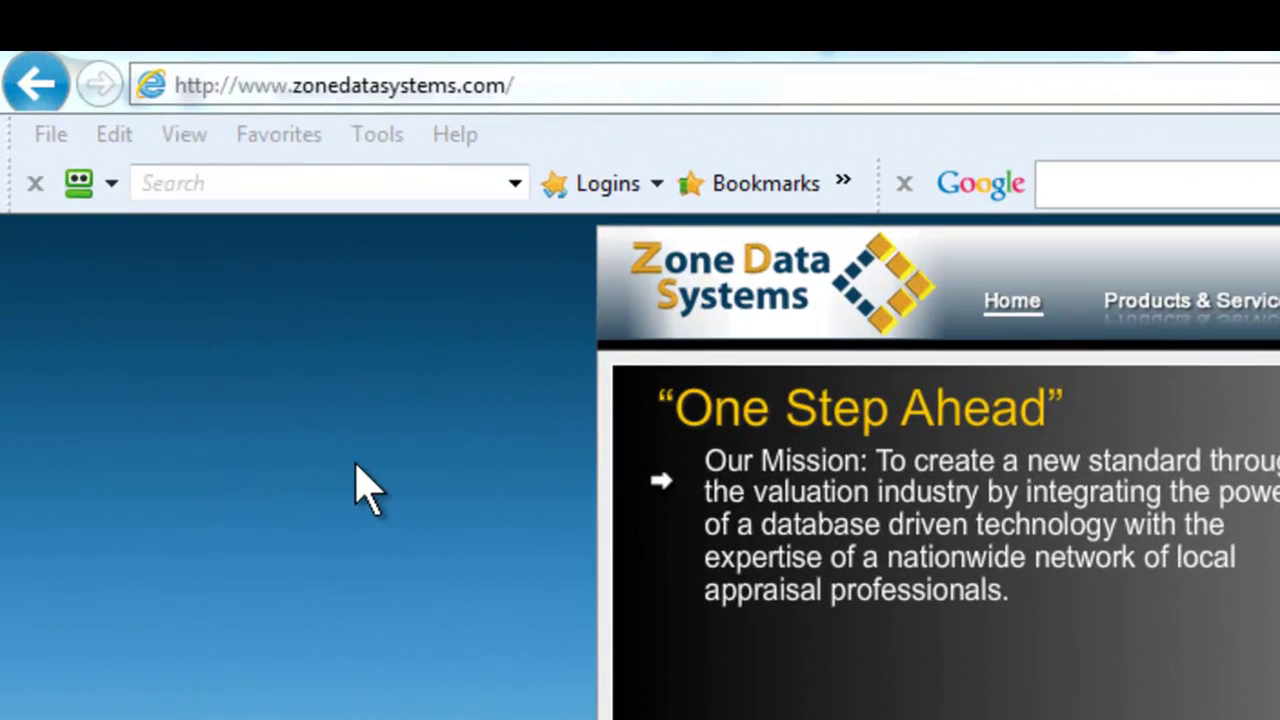
# Go to chrome.com in the address bar.
pyautogui.click(465, 85)
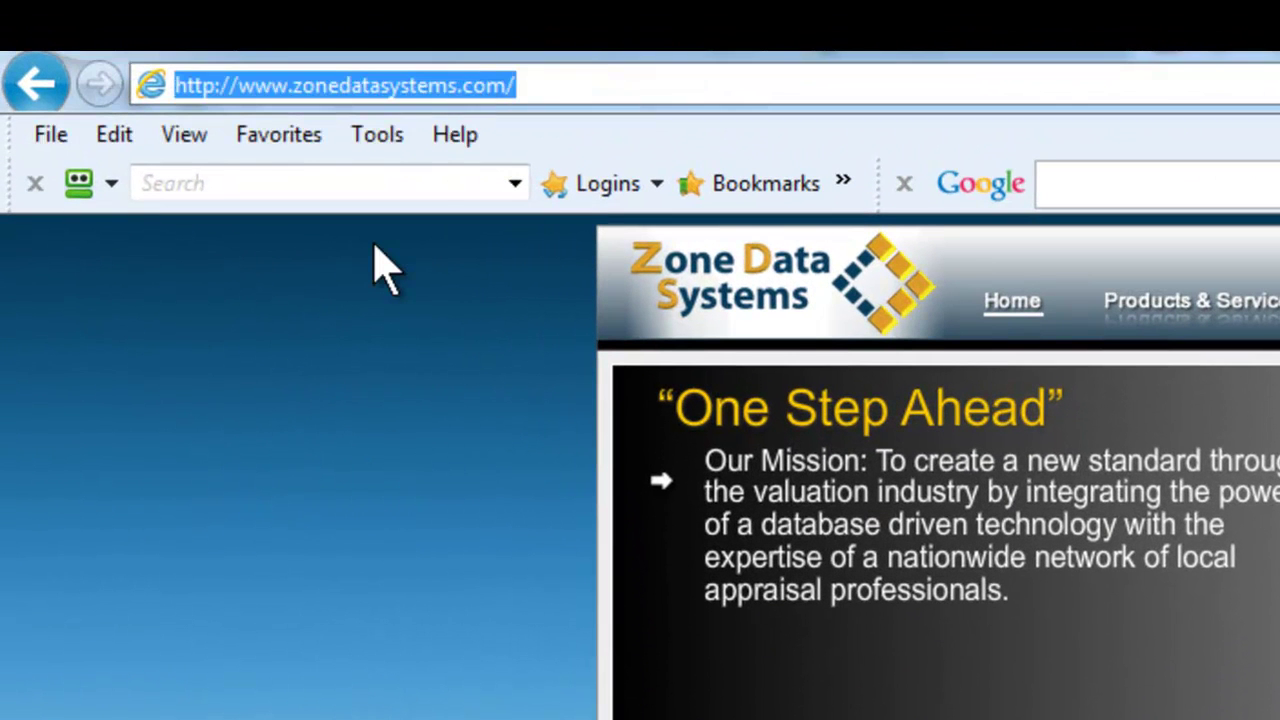
pyautogui.write('chrome')
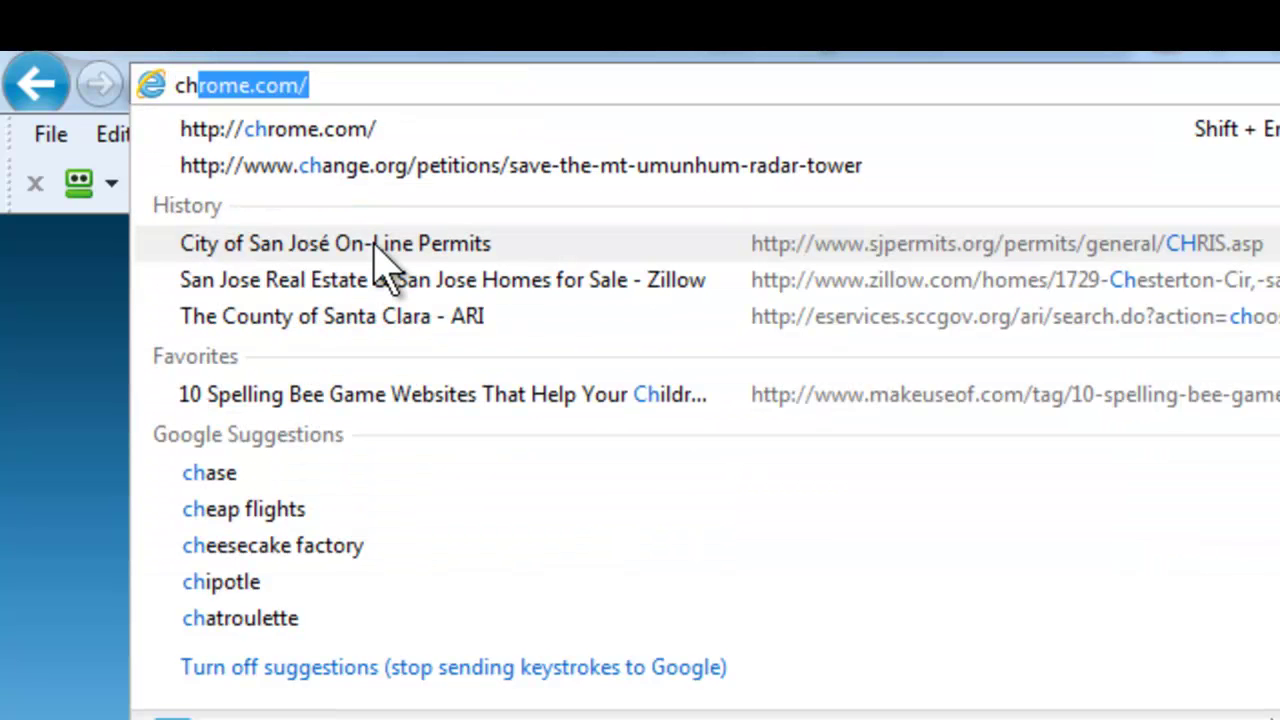
pyautogui.click(340, 88)
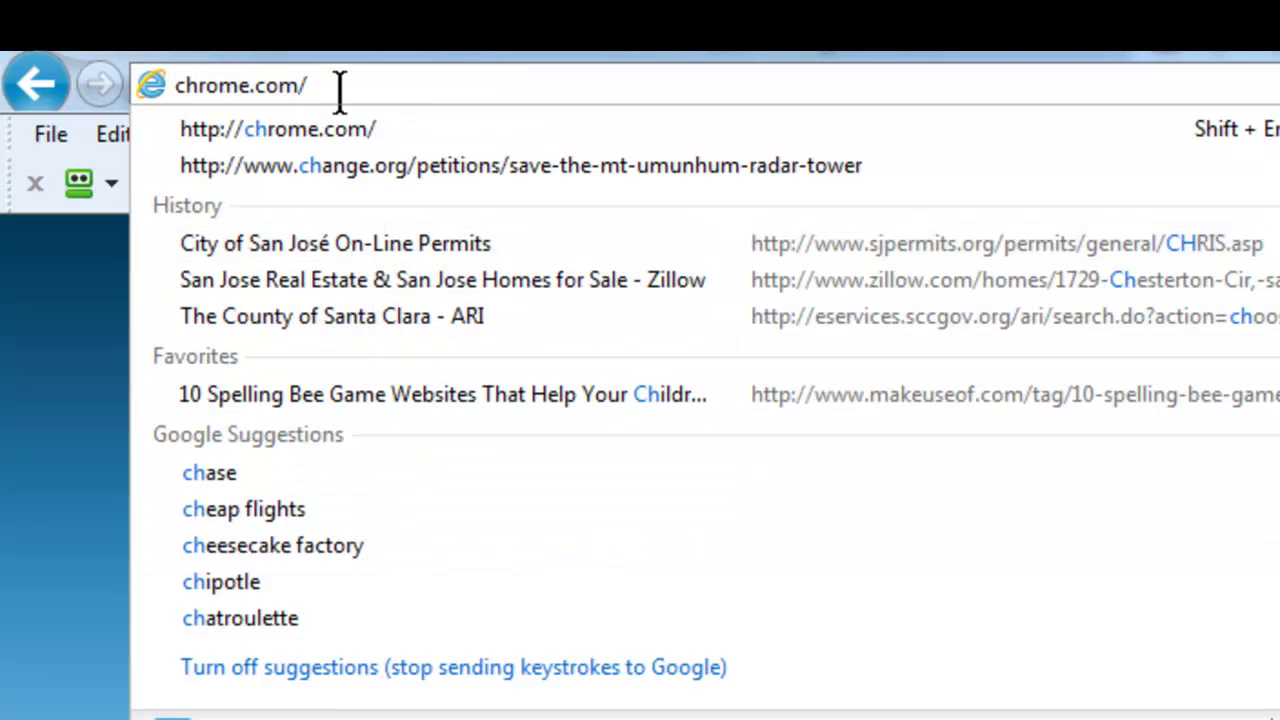
pyautogui.press('Return')
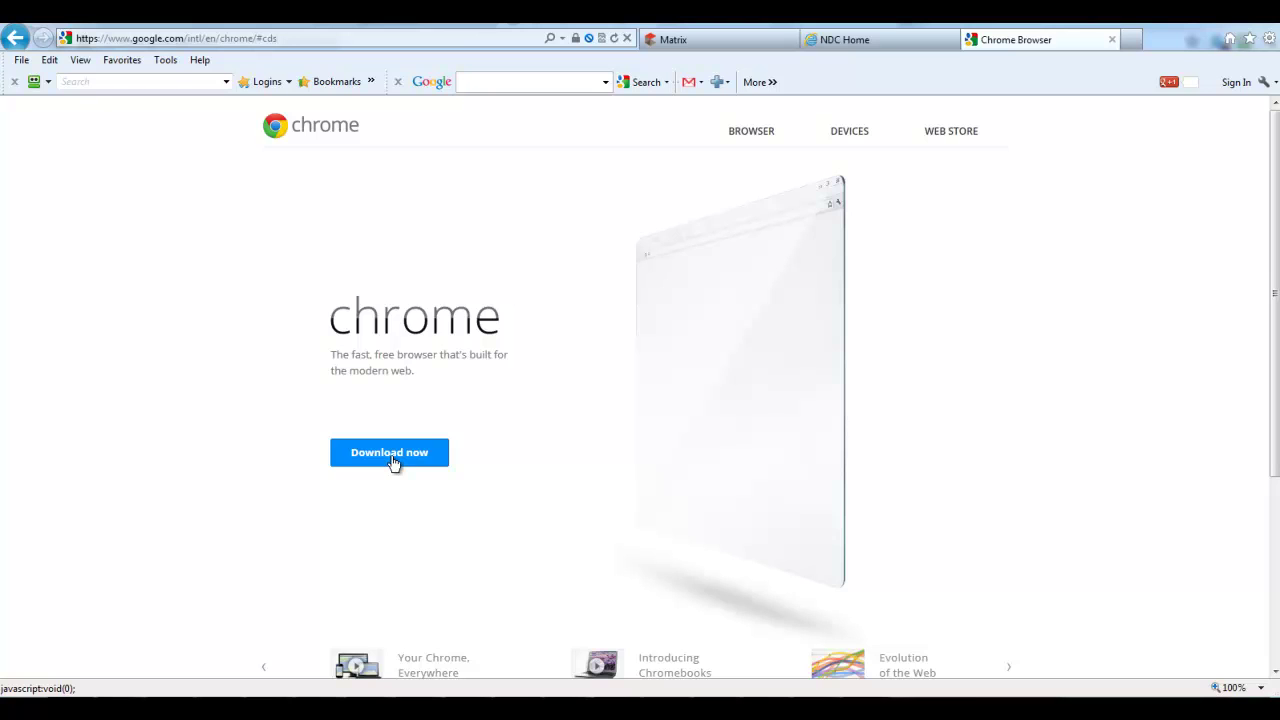
# Download Chrome, opt into usage statistics and crash reports, and accept the terms.
pyautogui.click(393, 463)
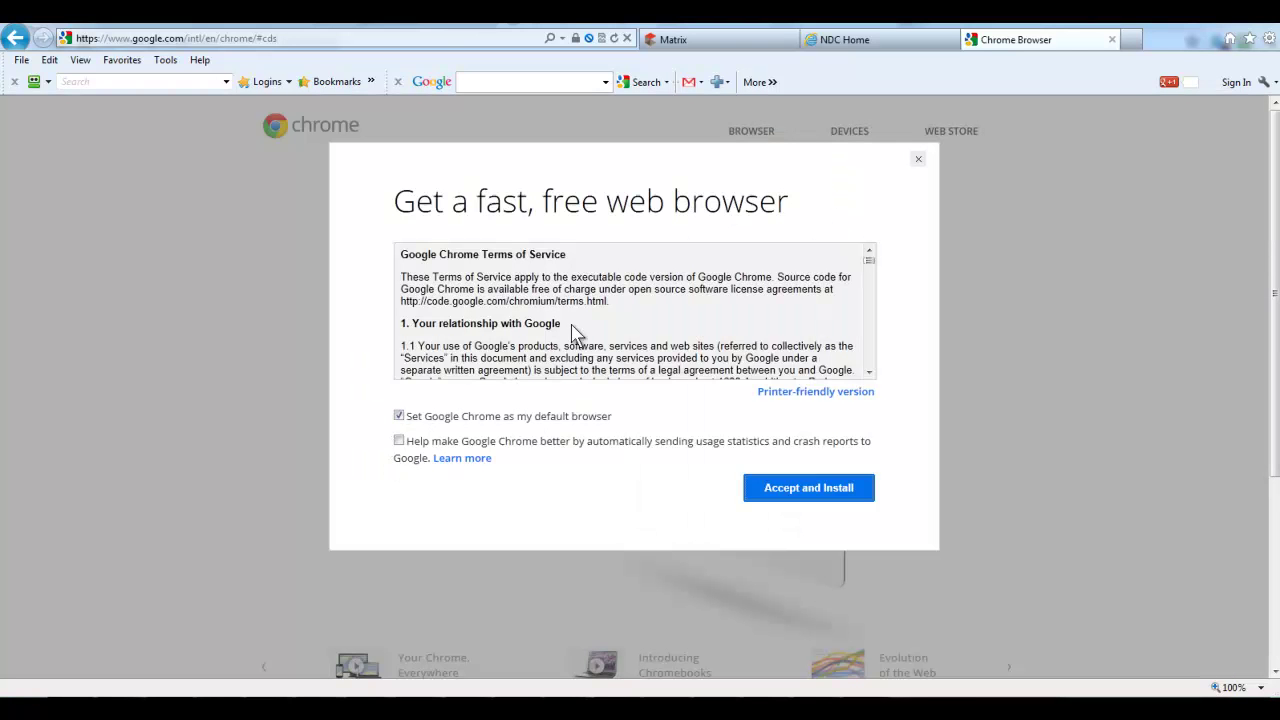
pyautogui.moveTo(871, 262); pyautogui.dragTo(870, 368)
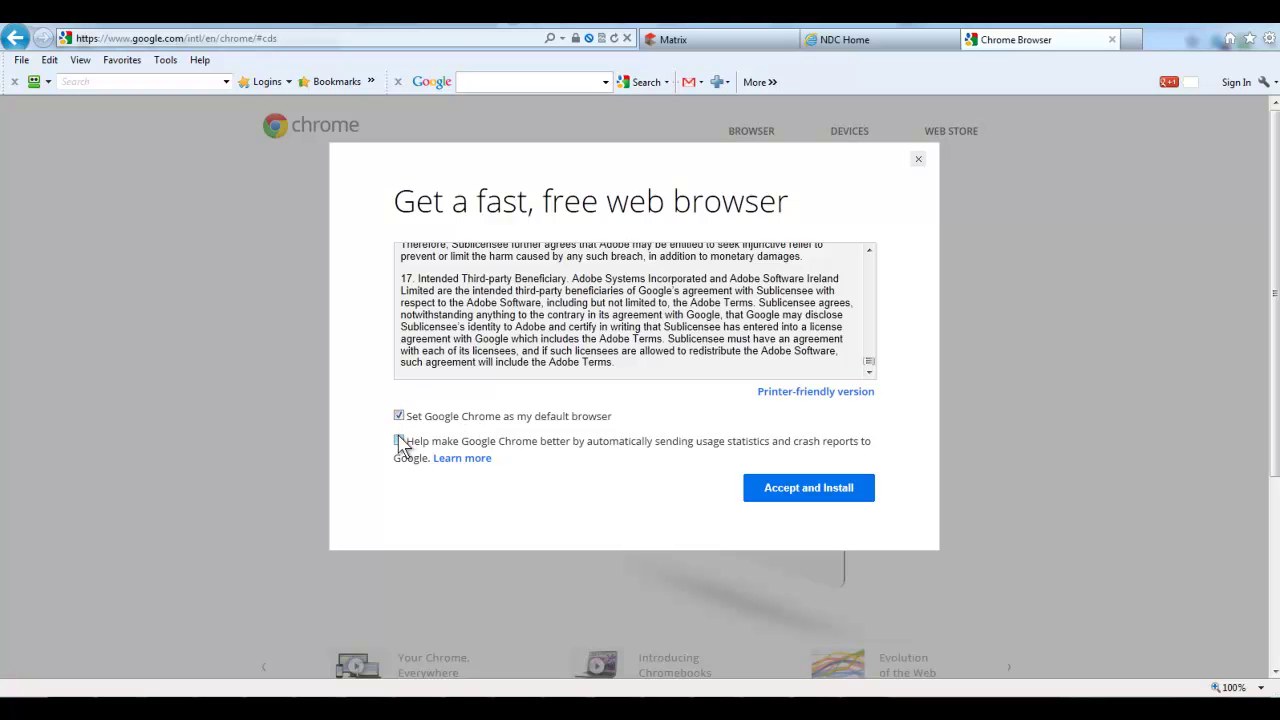
pyautogui.click(399, 441)
pyautogui.click(806, 490)
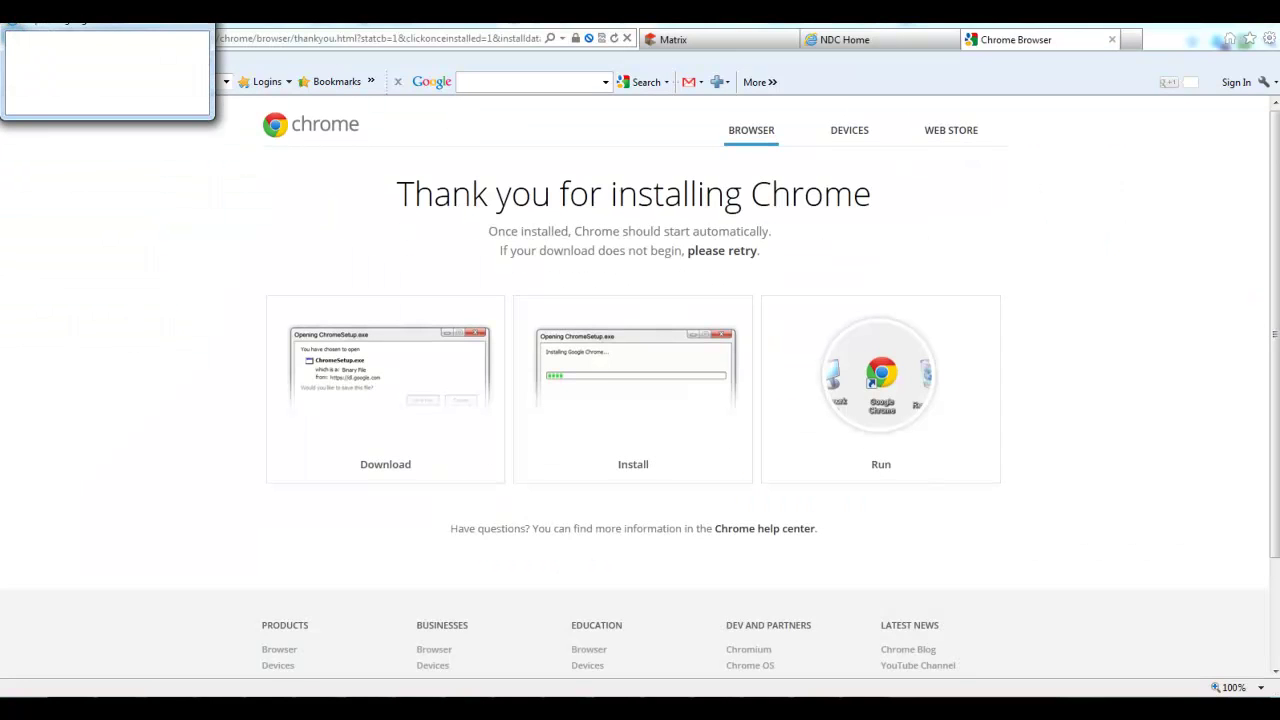
# Center the download and security warning dialogs and let the Google Installer run.
pyautogui.moveTo(104, 36); pyautogui.dragTo(656, 342)
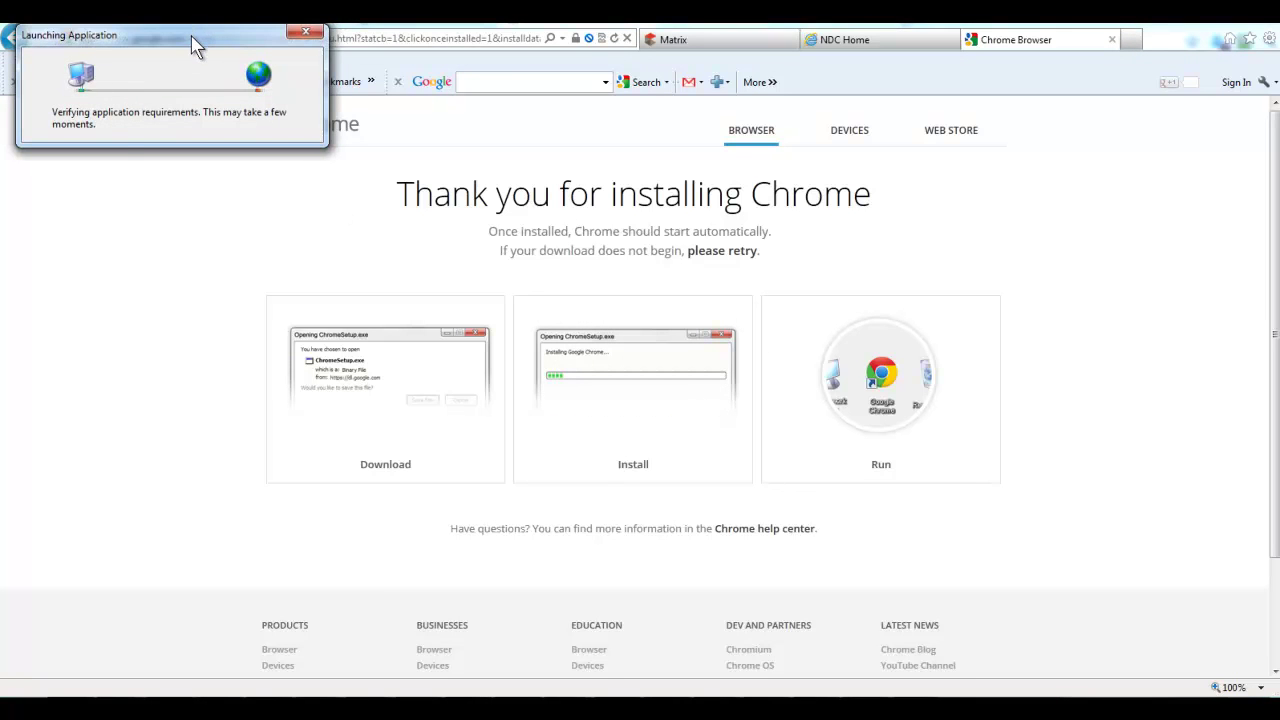
pyautogui.moveTo(194, 46); pyautogui.dragTo(646, 326)
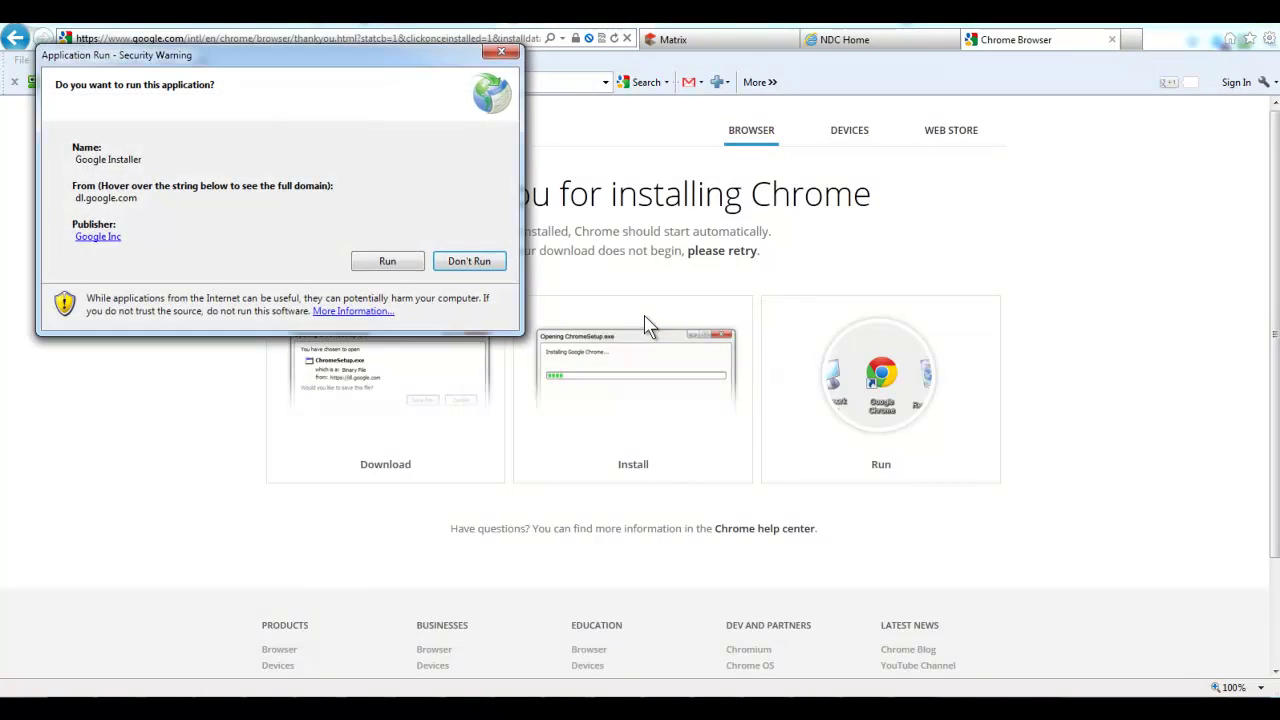
pyautogui.moveTo(251, 63); pyautogui.dragTo(563, 220)
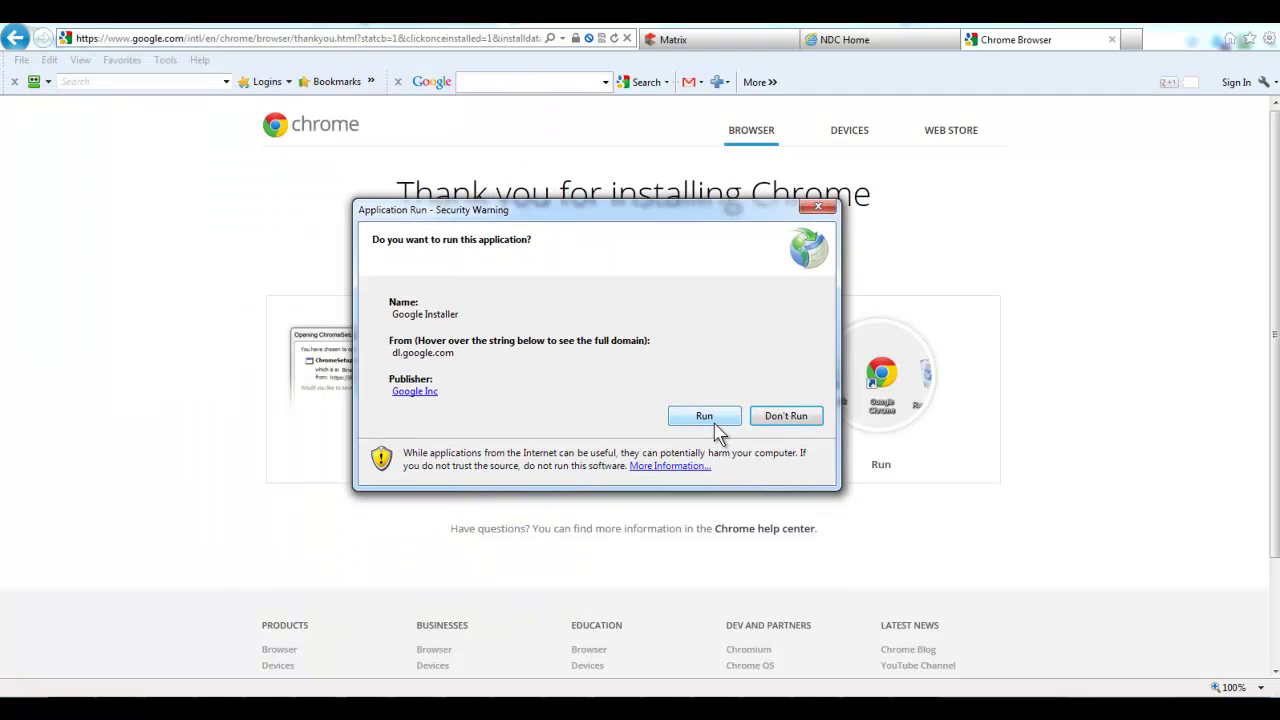
pyautogui.click(715, 428)
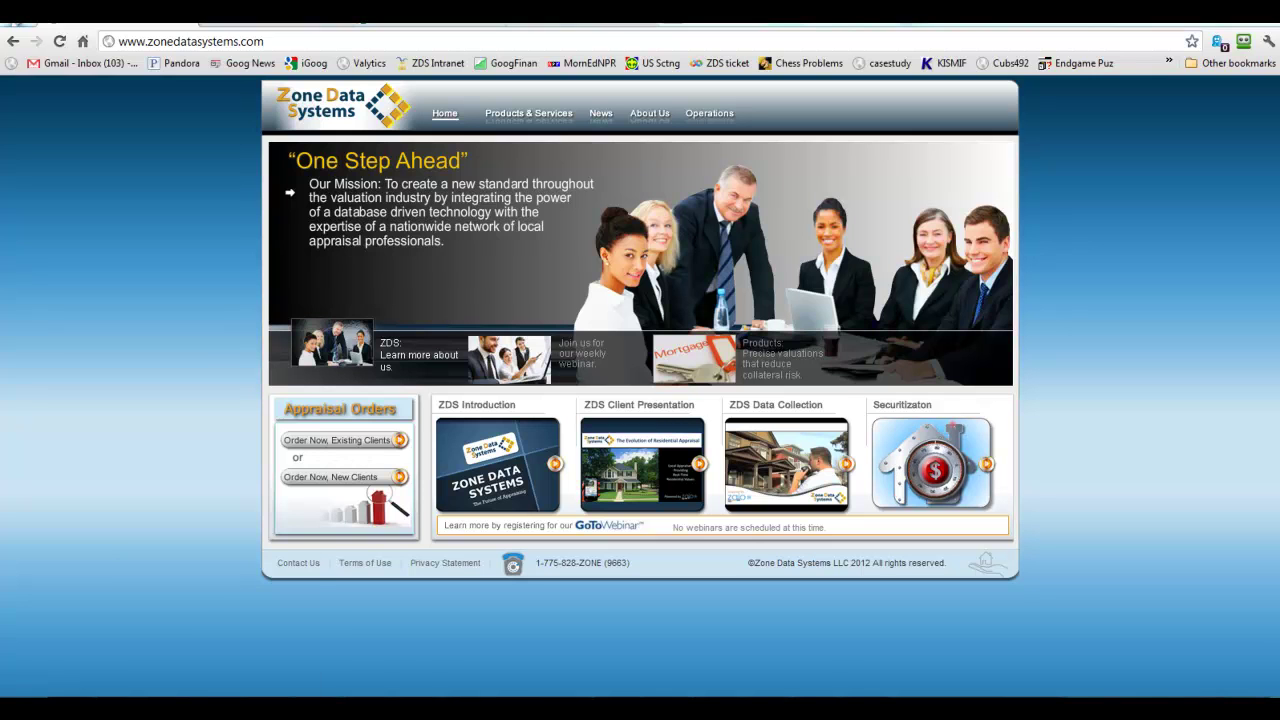
# Bring up Google Chrome from the taskbar with zonedatasystems.com loaded.
pyautogui.moveTo(219, 708)
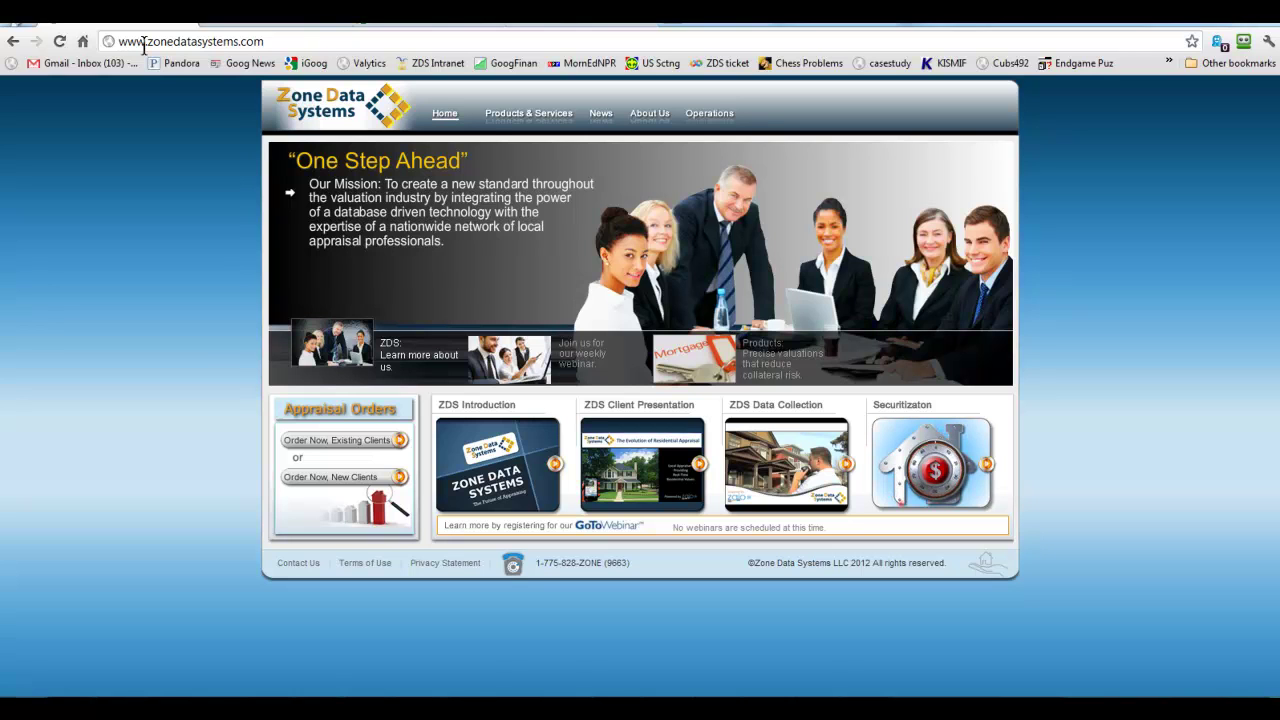
# Replace www with support in the address to reach support.zonedatasystems.com.
pyautogui.moveTo(146, 42); pyautogui.dragTo(116, 42)
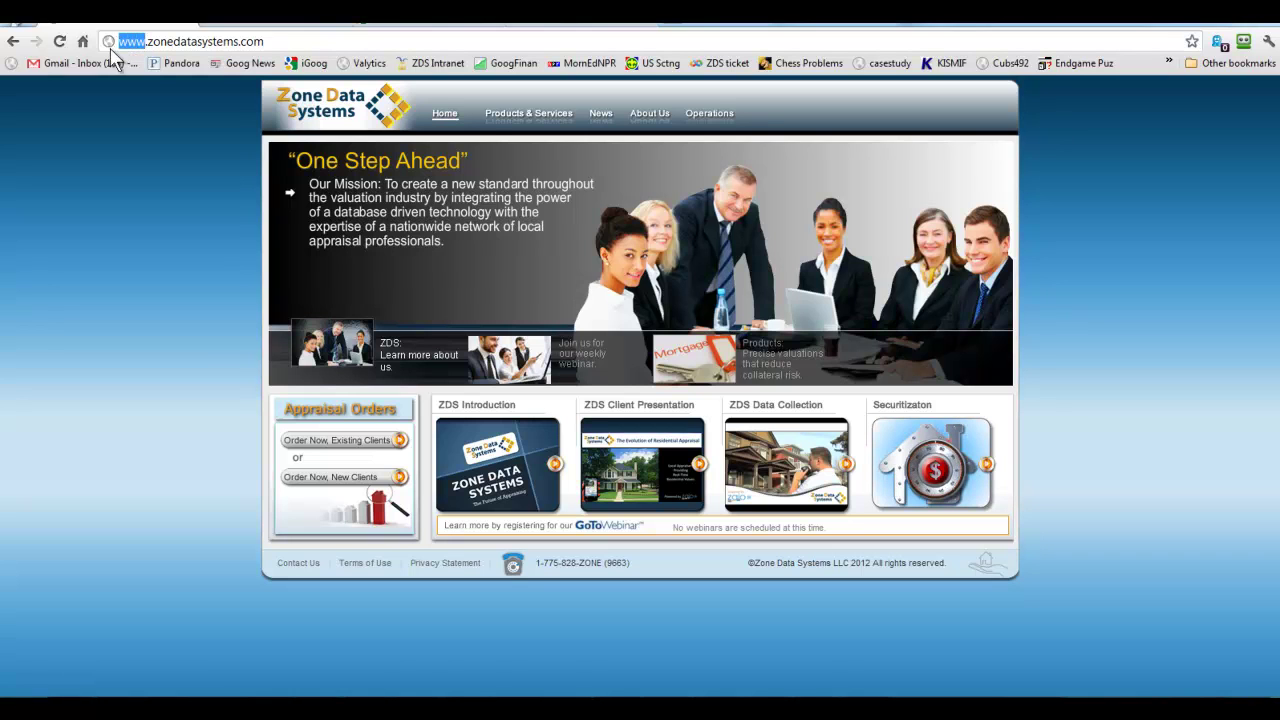
pyautogui.write('suppor')
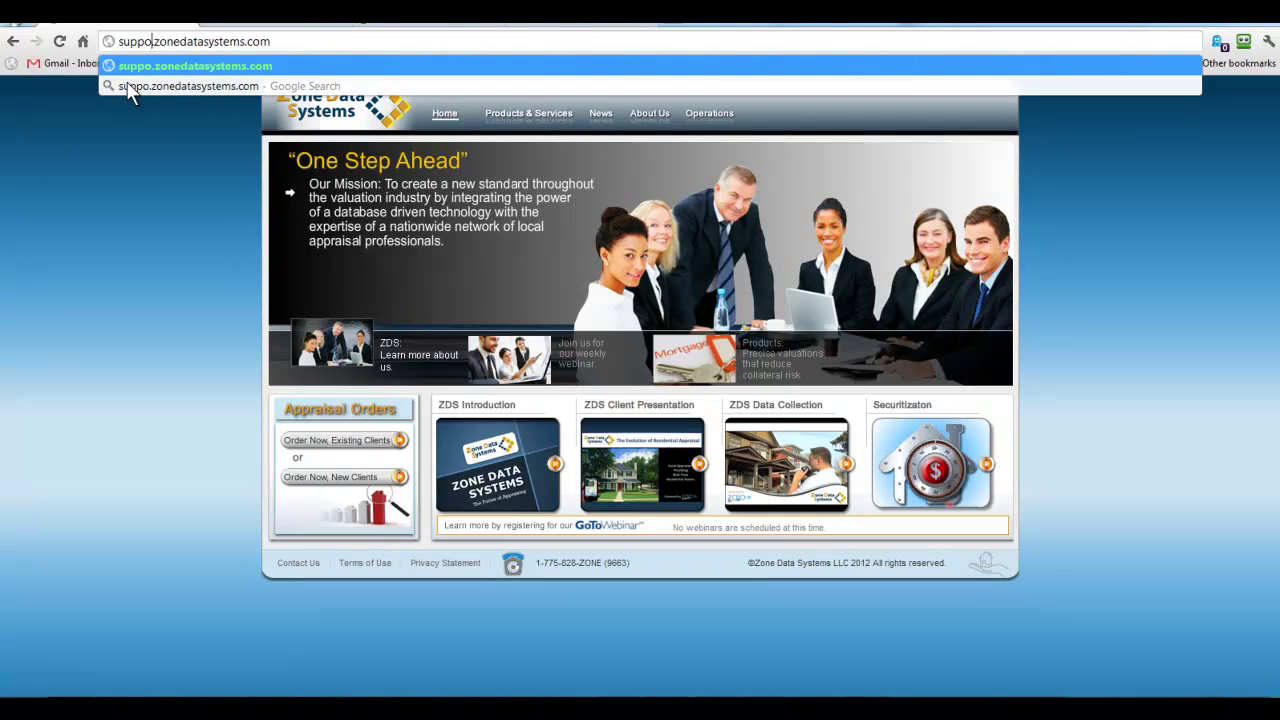
pyautogui.write('t.')
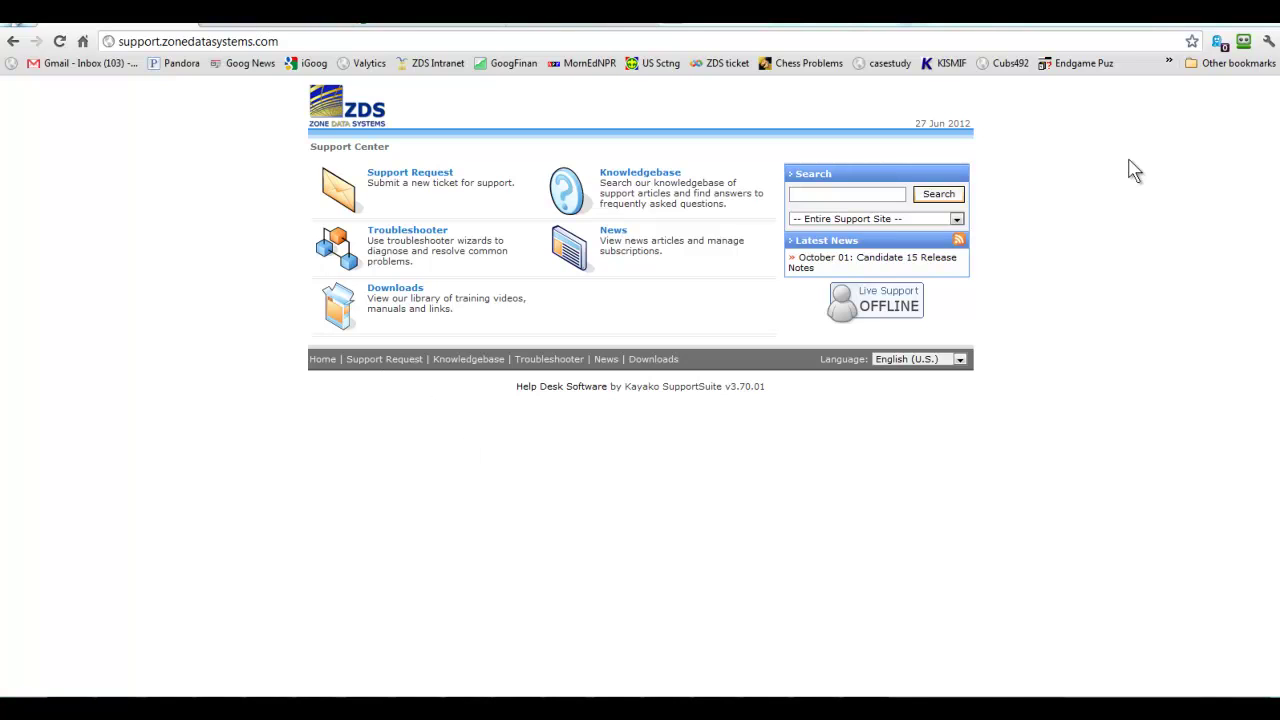
pyautogui.click(288, 41)
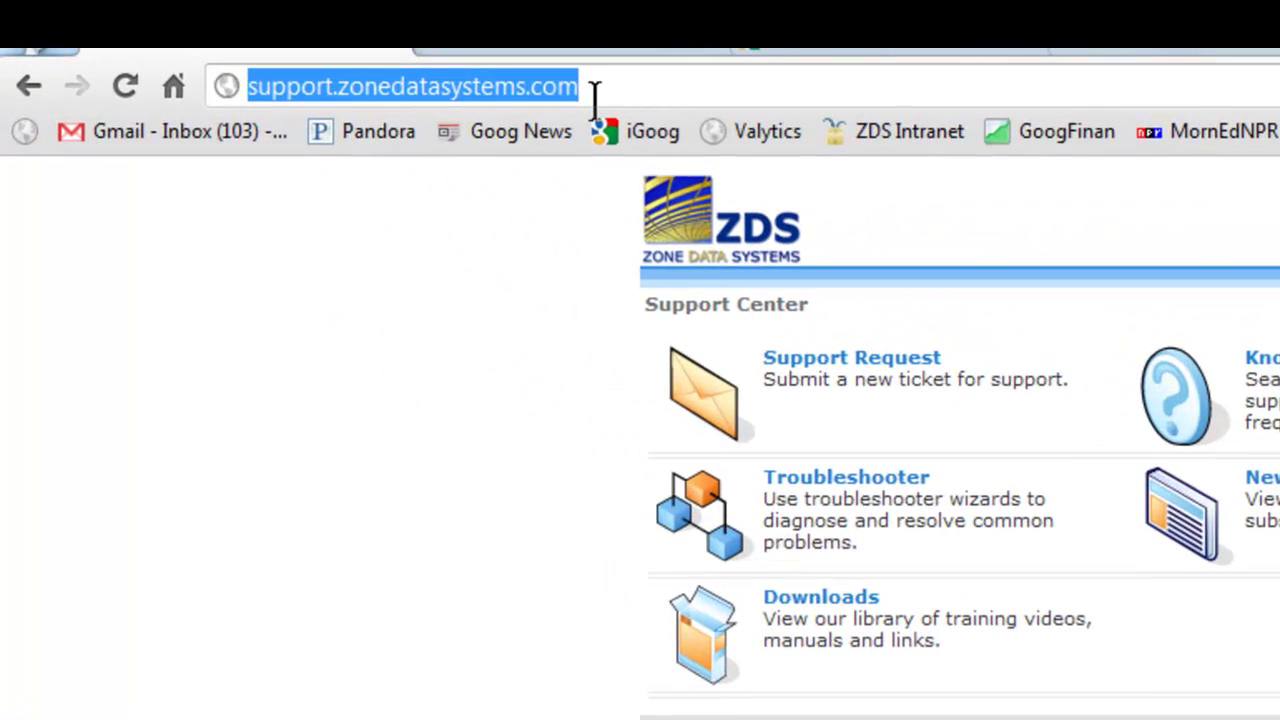
# On chrome://plugins, enable the Adobe Acrobat plug-in and set it to always allowed.
pyautogui.write('chrome')
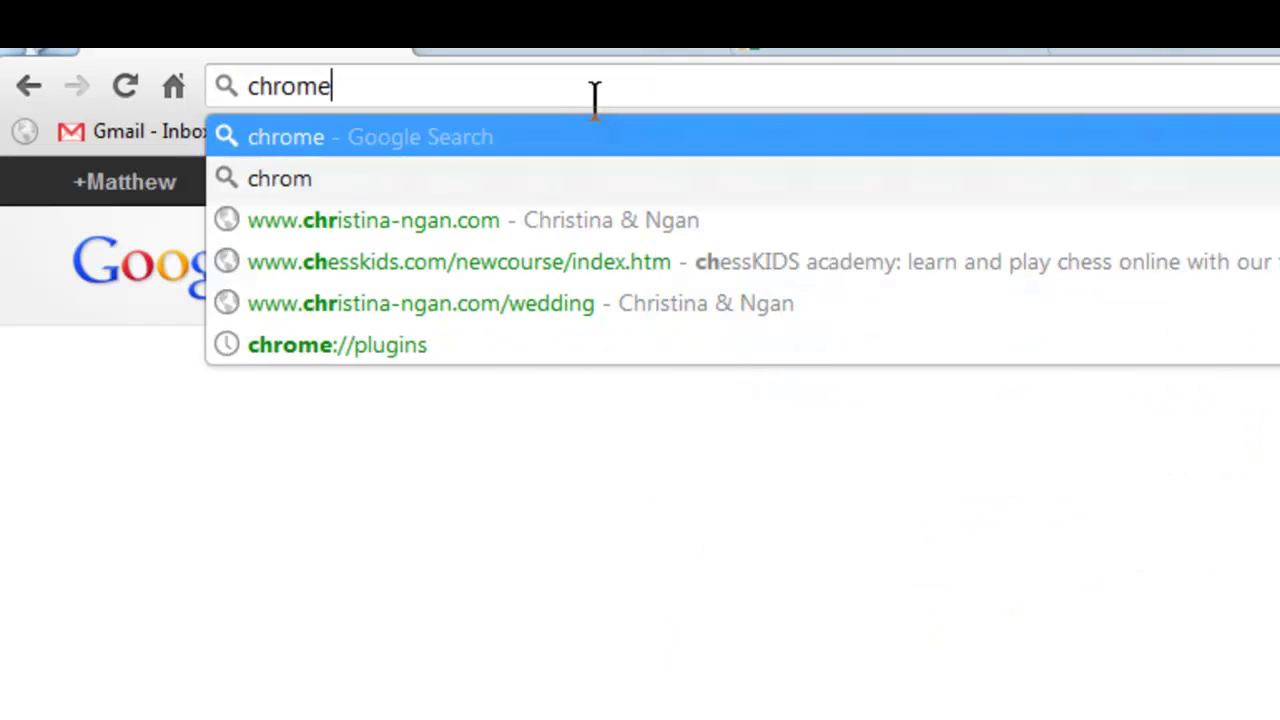
pyautogui.write(':')
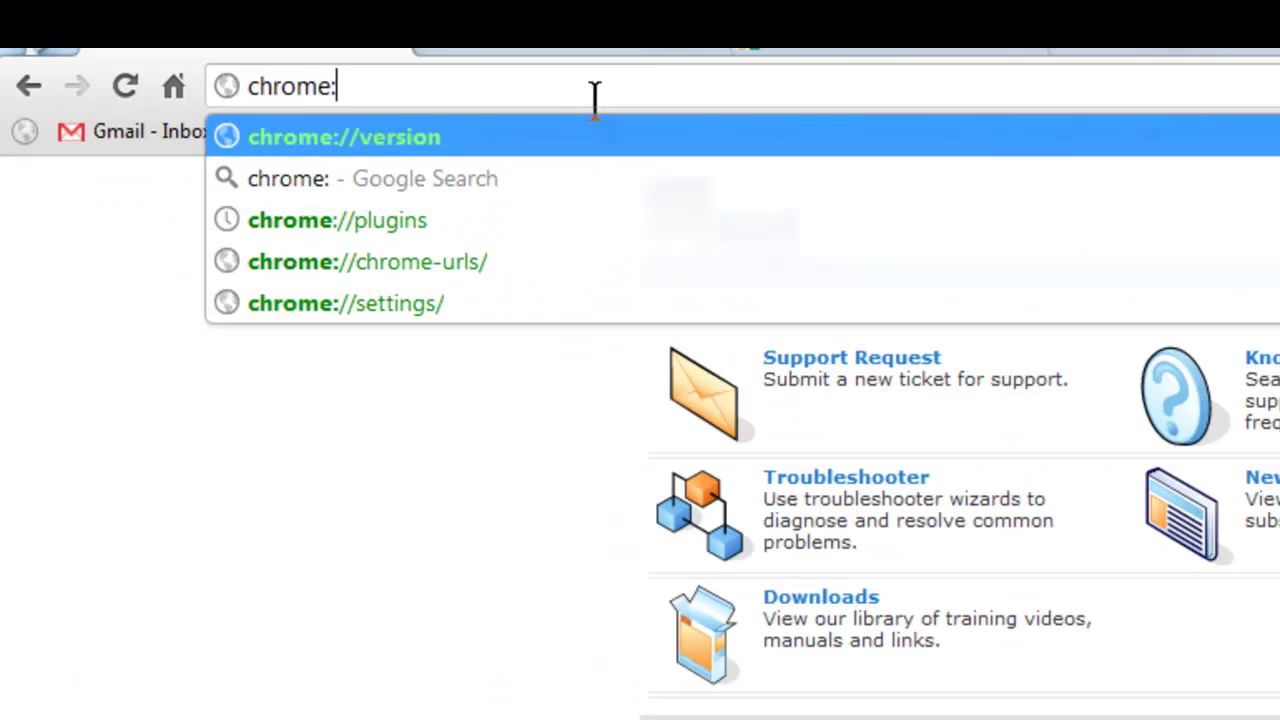
pyautogui.write('//')
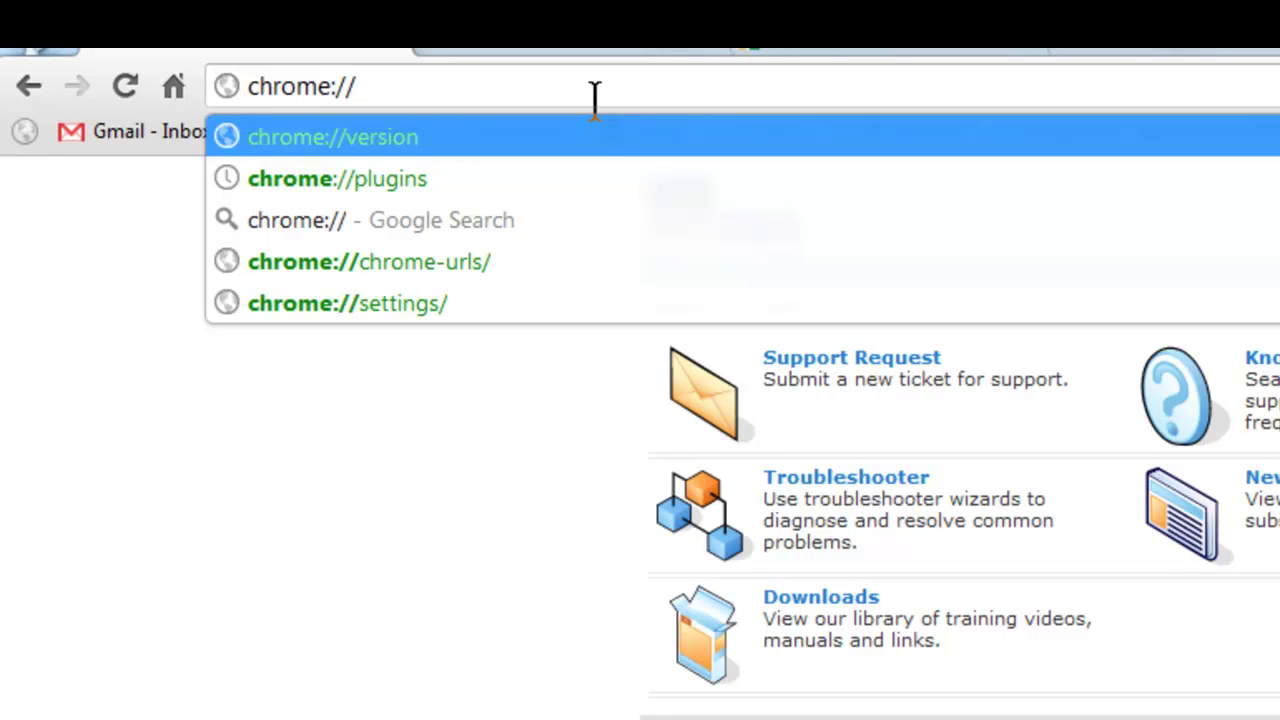
pyautogui.click(409, 184)
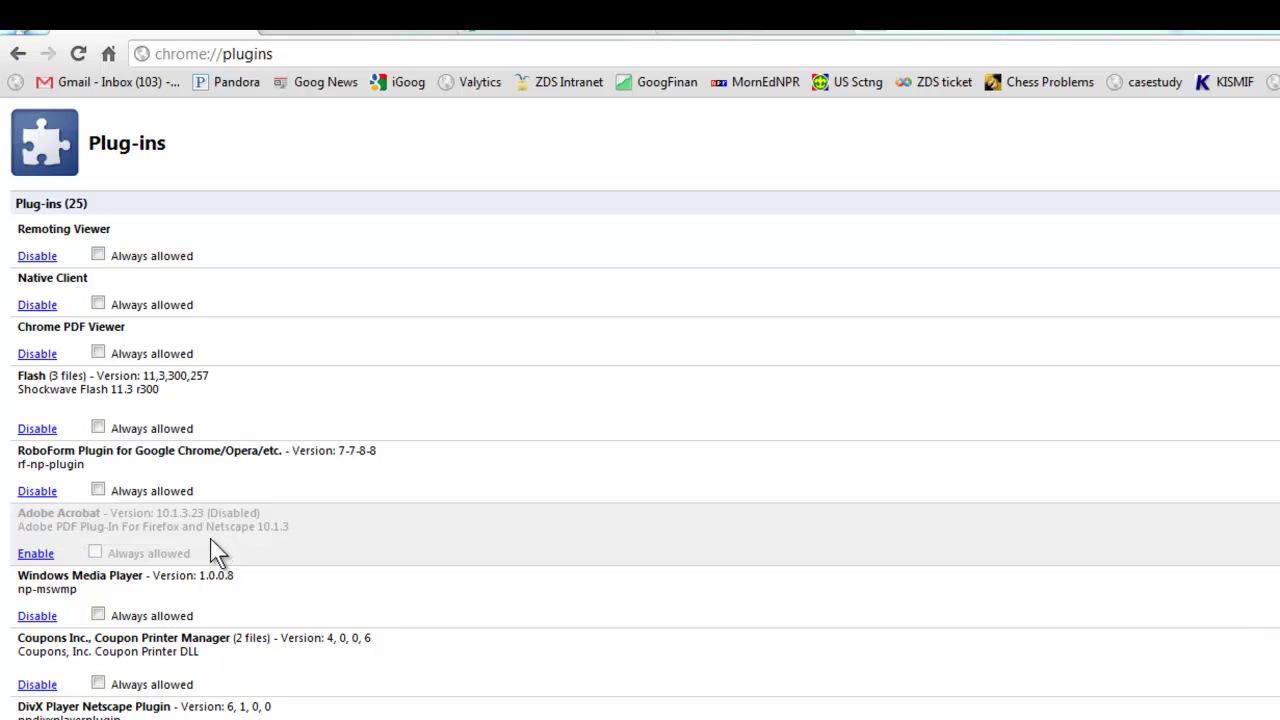
pyautogui.click(40, 553)
pyautogui.click(98, 552)
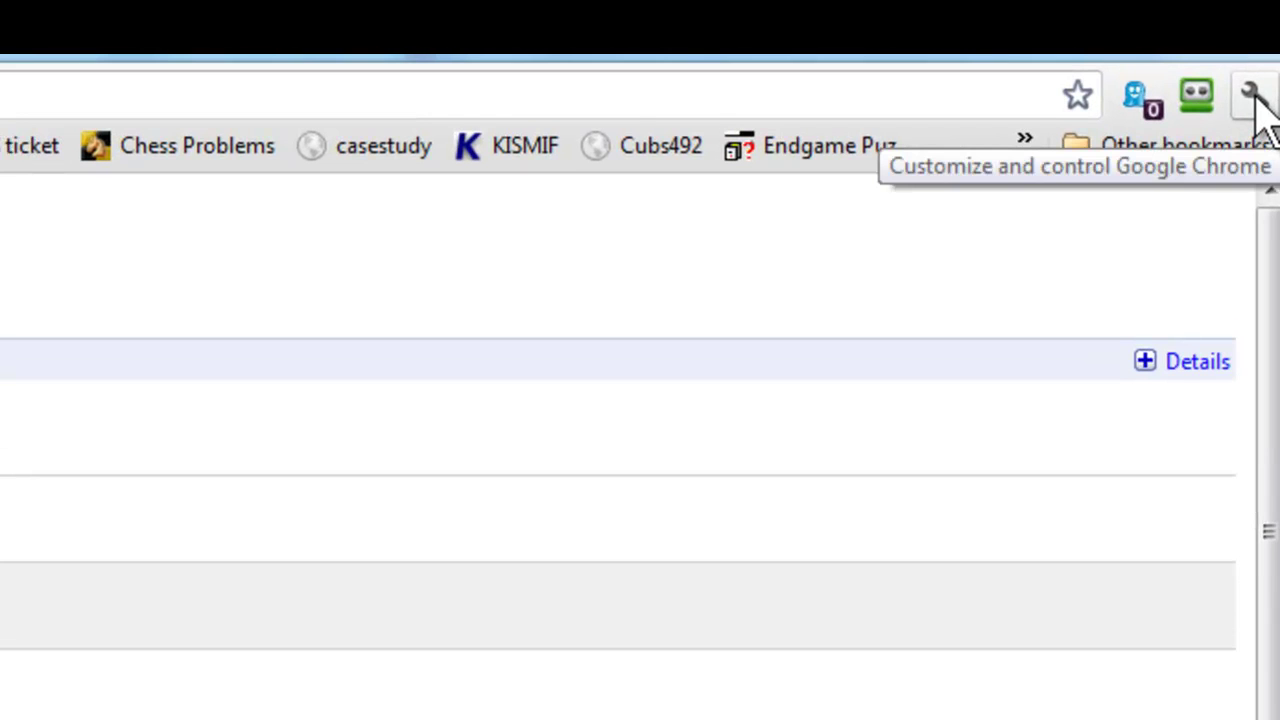
# Open Clear browsing data from the browser's History page.
pyautogui.click(1252, 96)
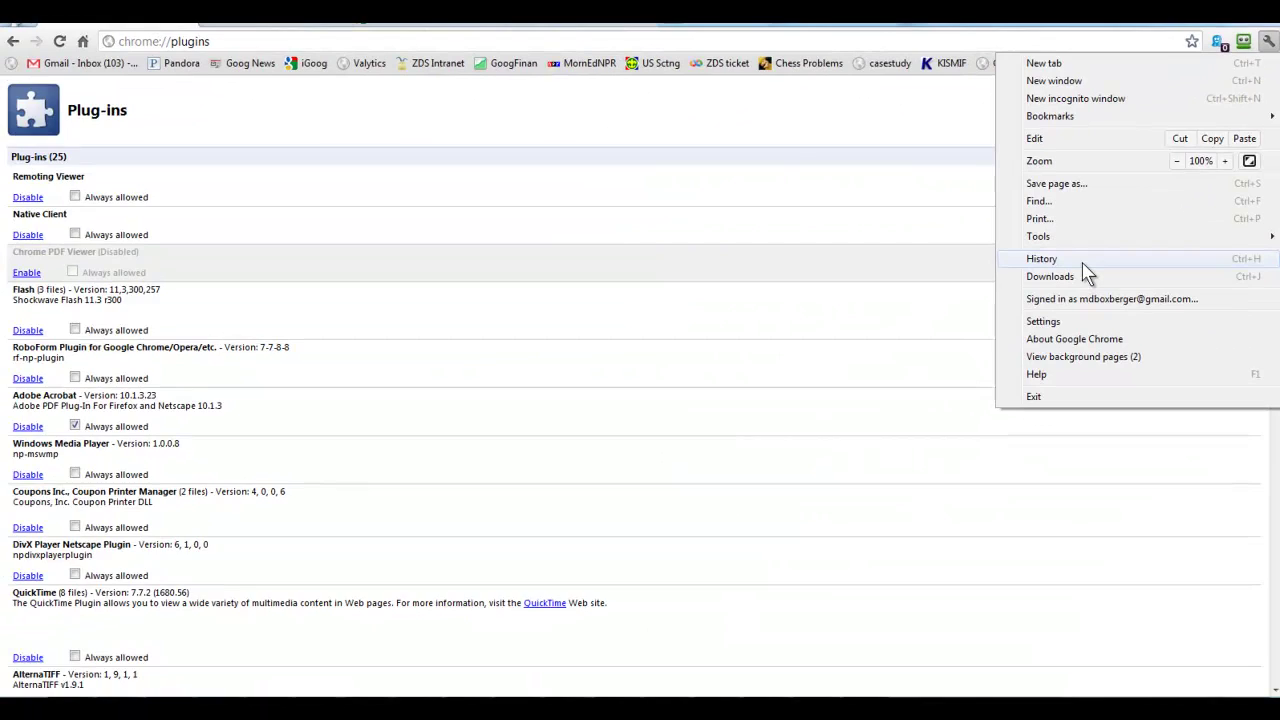
pyautogui.click(1083, 262)
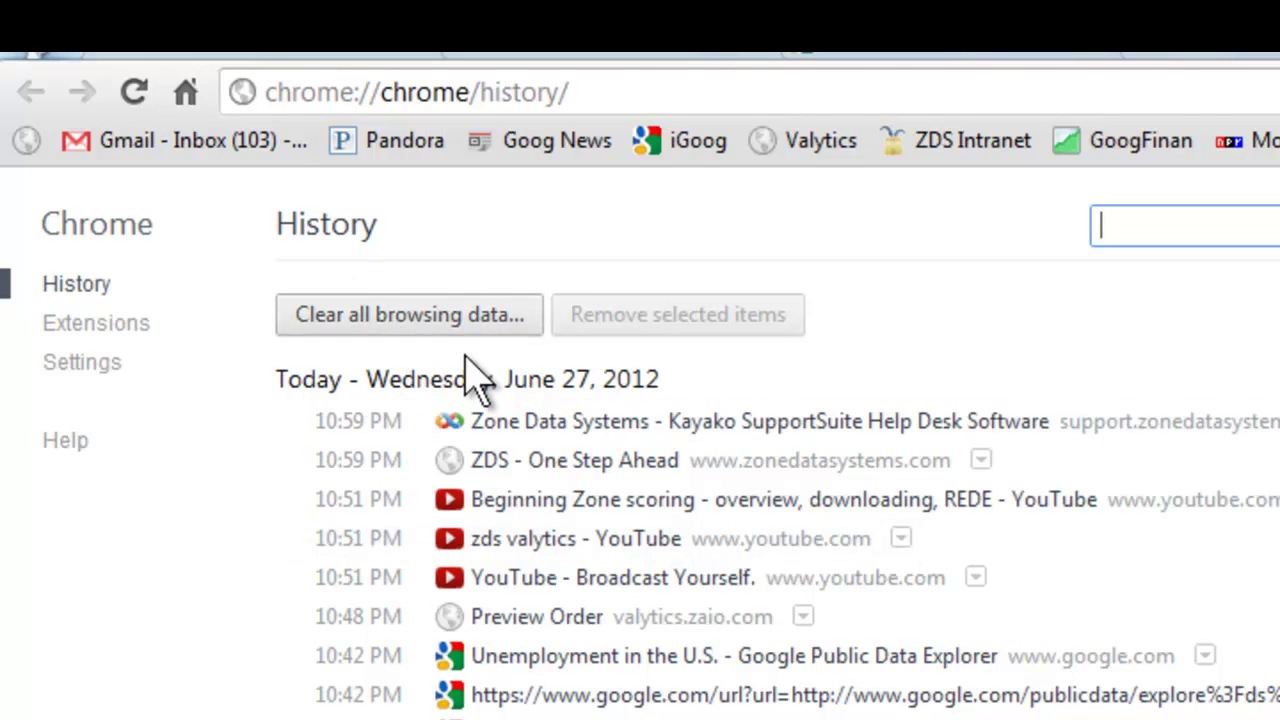
pyautogui.click(423, 314)
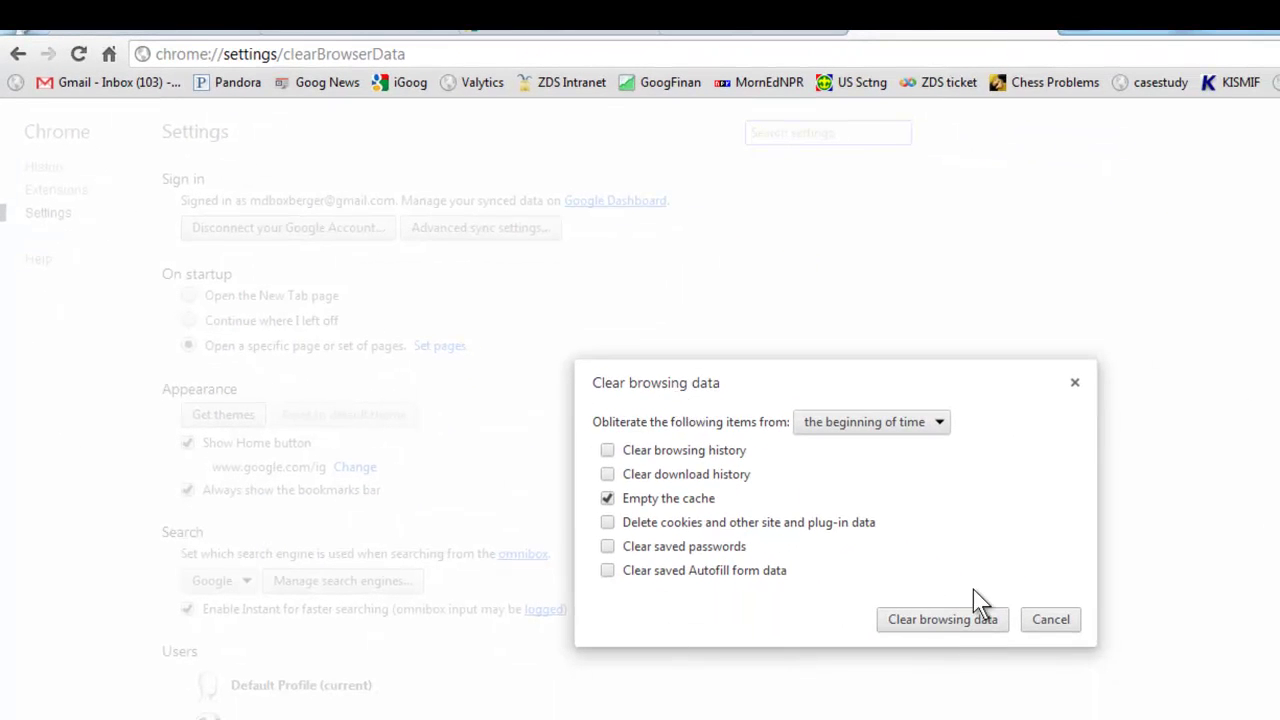
# Check only Empty the cache, keep 'the beginning of time', and clear.
pyautogui.click(612, 452)
pyautogui.click(608, 475)
pyautogui.click(607, 523)
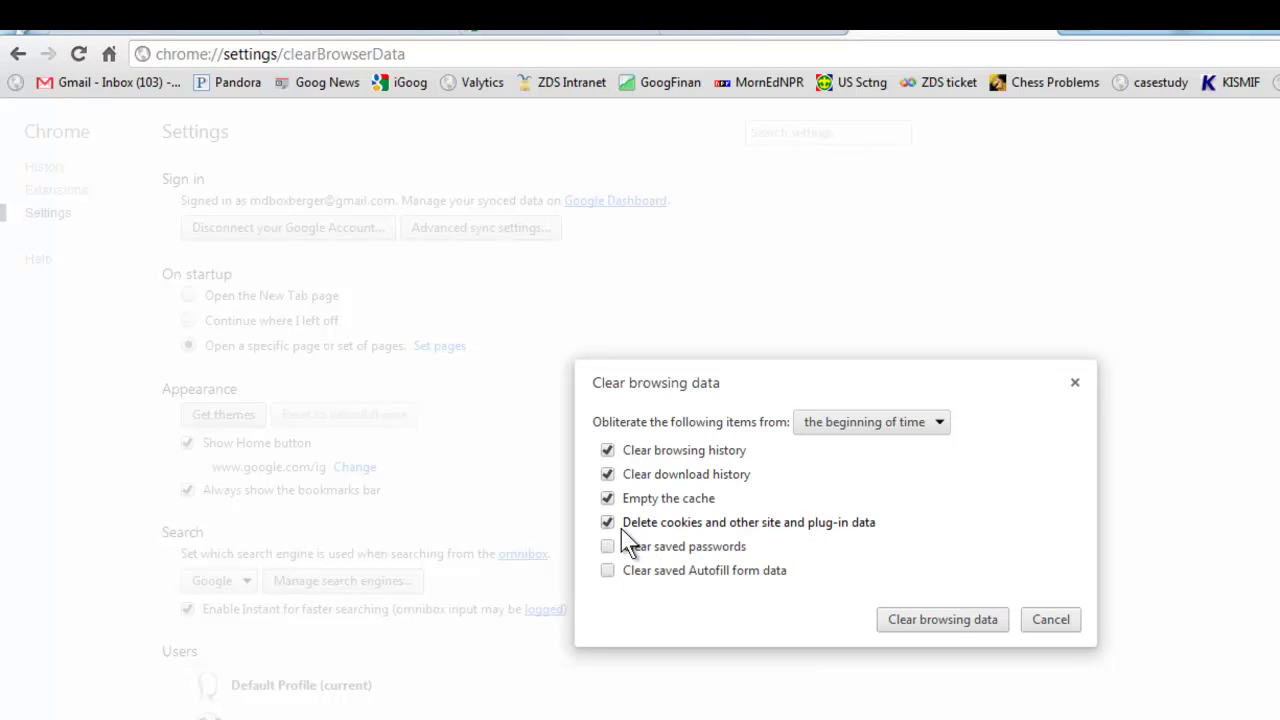
pyautogui.click(606, 522)
pyautogui.click(608, 476)
pyautogui.click(608, 452)
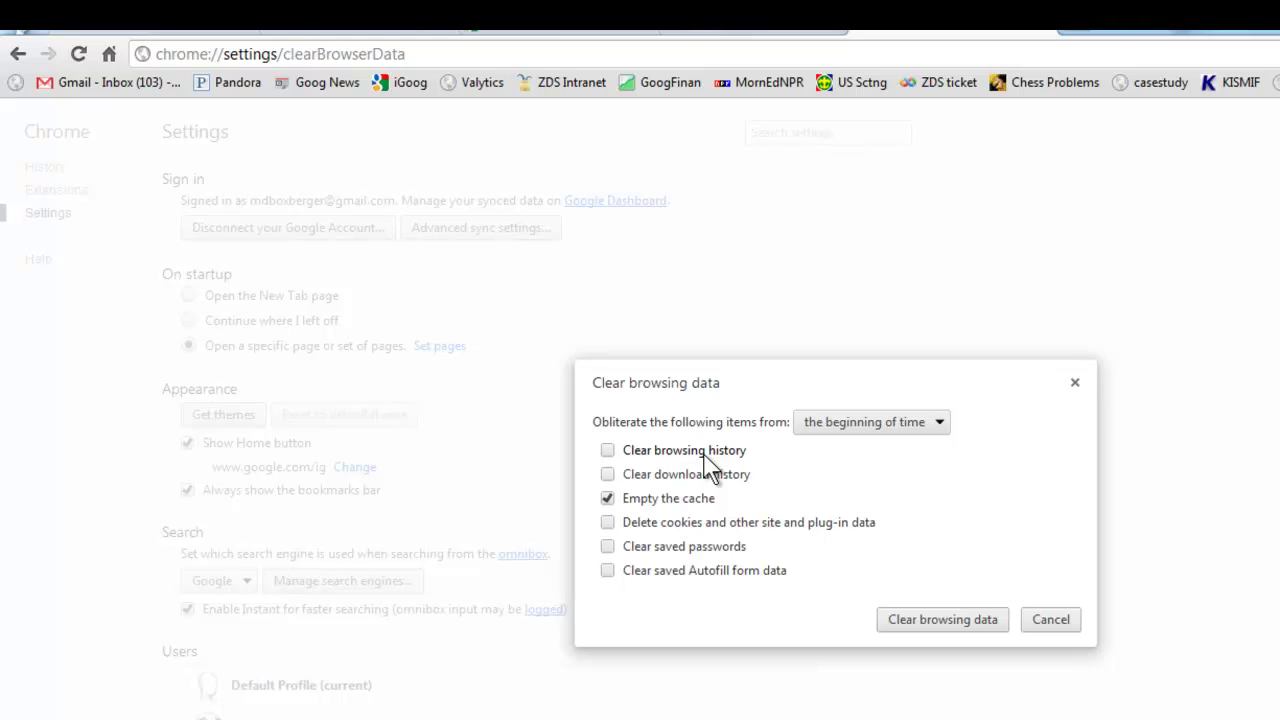
pyautogui.click(606, 496)
pyautogui.click(607, 497)
pyautogui.click(870, 440)
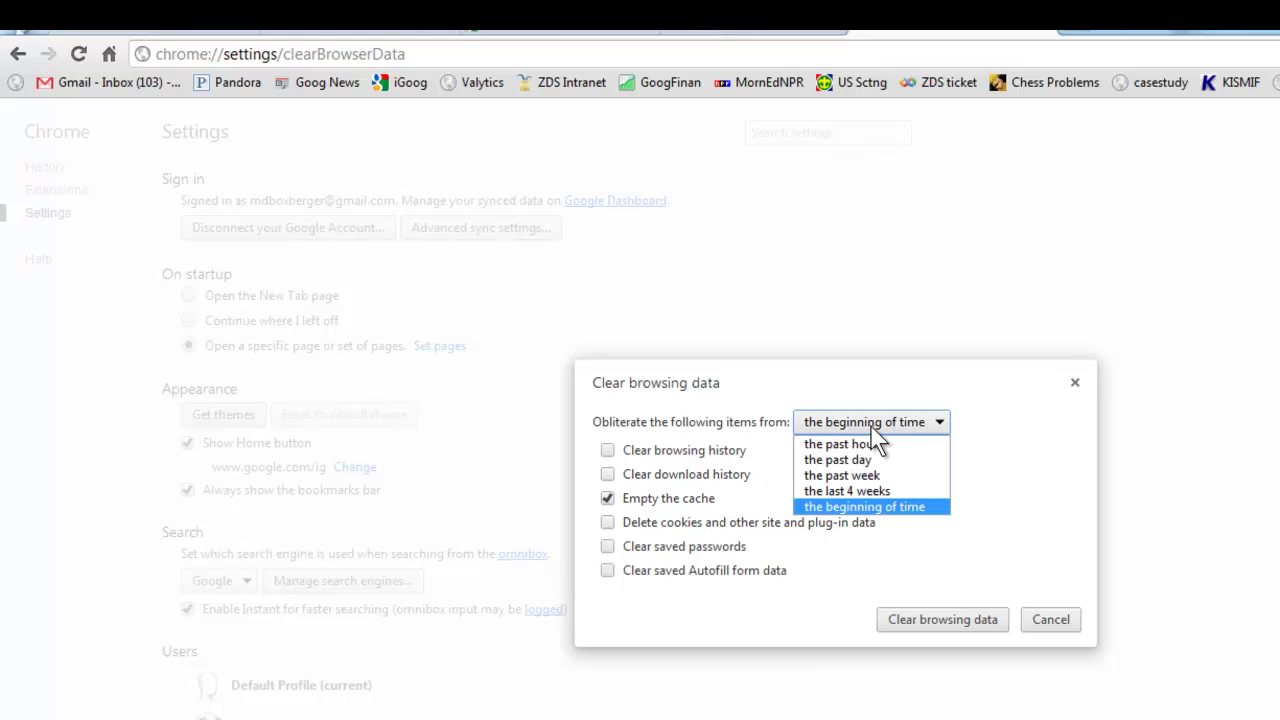
pyautogui.click(827, 506)
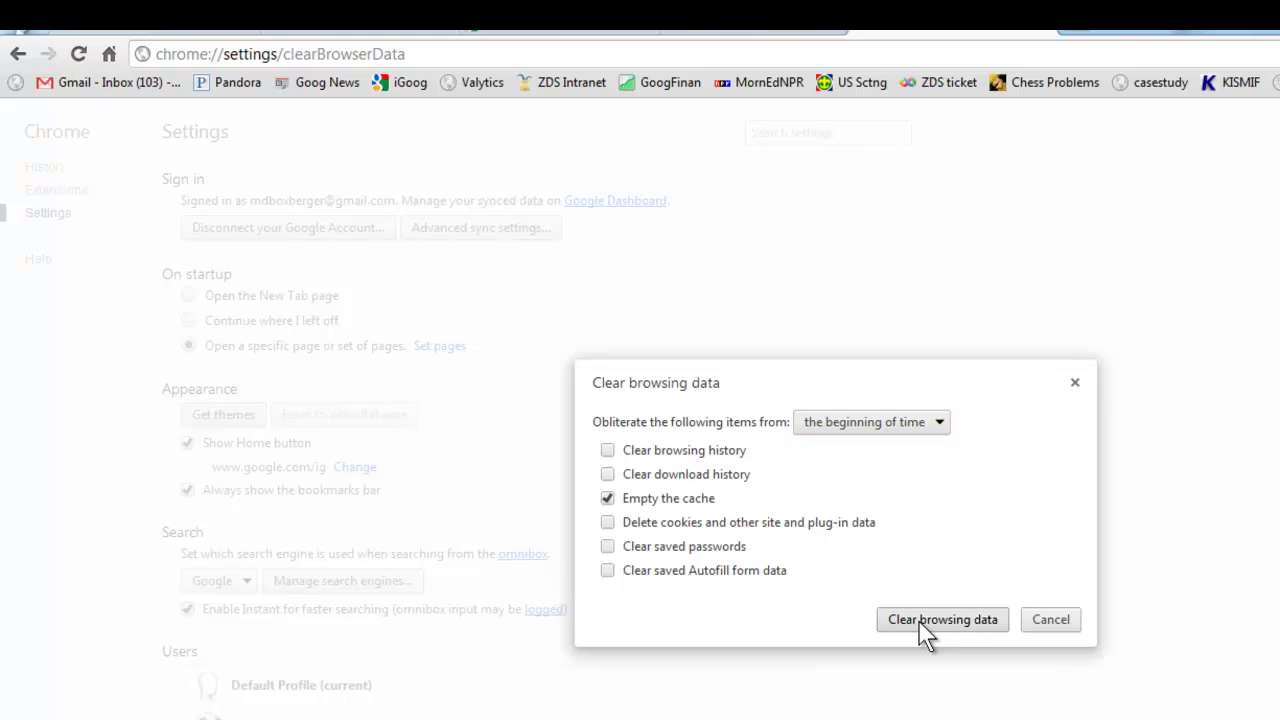
pyautogui.click(925, 622)
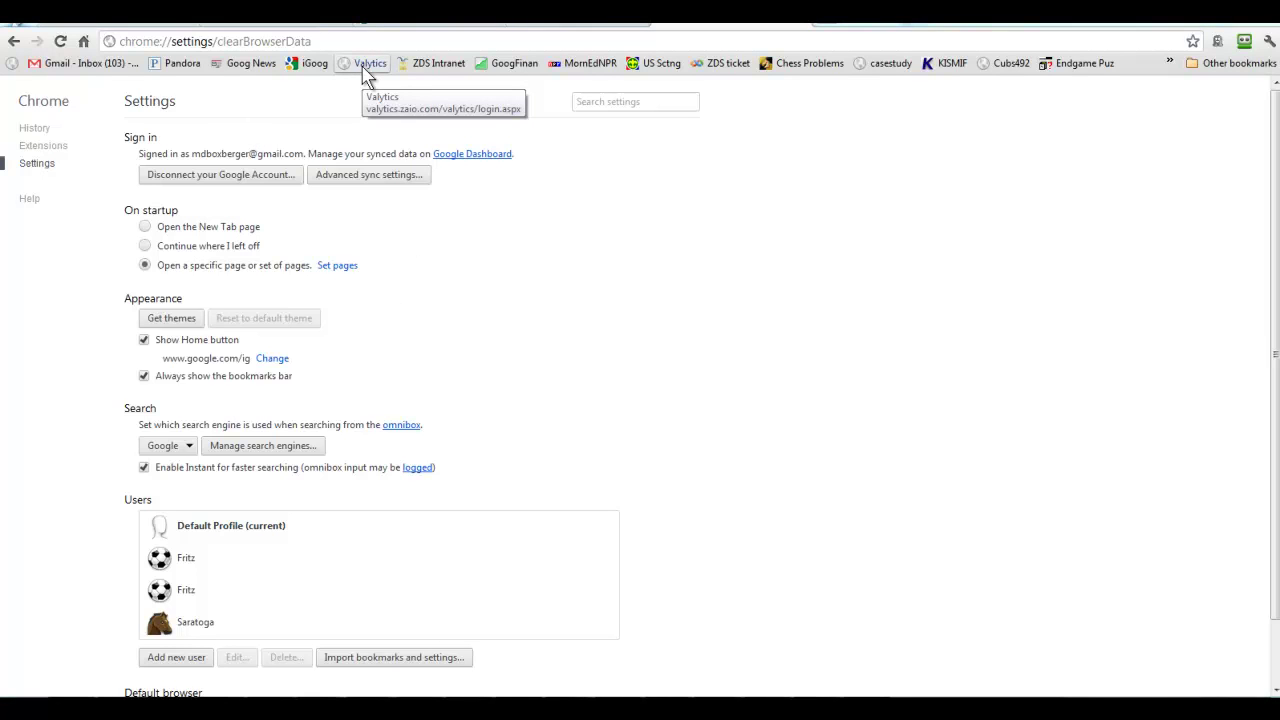
# Open the Valytics login page from its bookmark and bookmark it on the bookmarks bar.
pyautogui.click(364, 70)
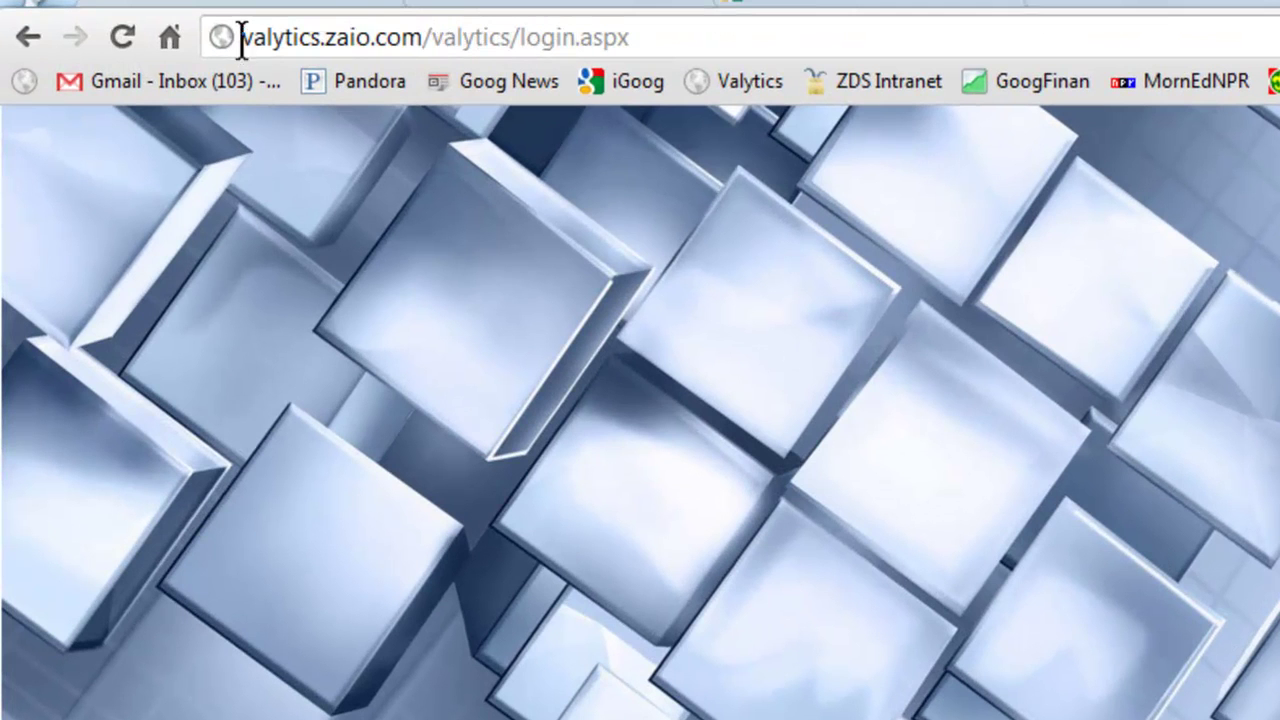
pyautogui.moveTo(221, 40); pyautogui.dragTo(318, 45)
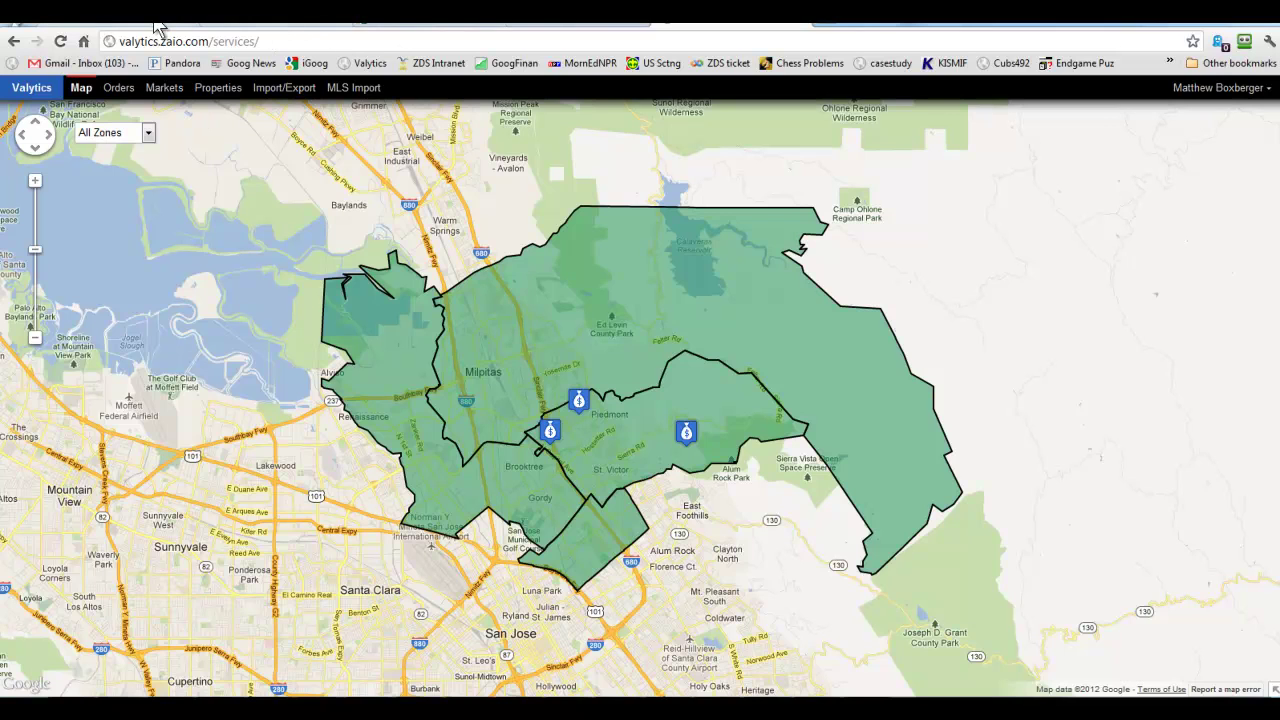
# From the plug-ins tab, load uat.zaio.com by entering uat in the address bar.
pyautogui.press('Return')
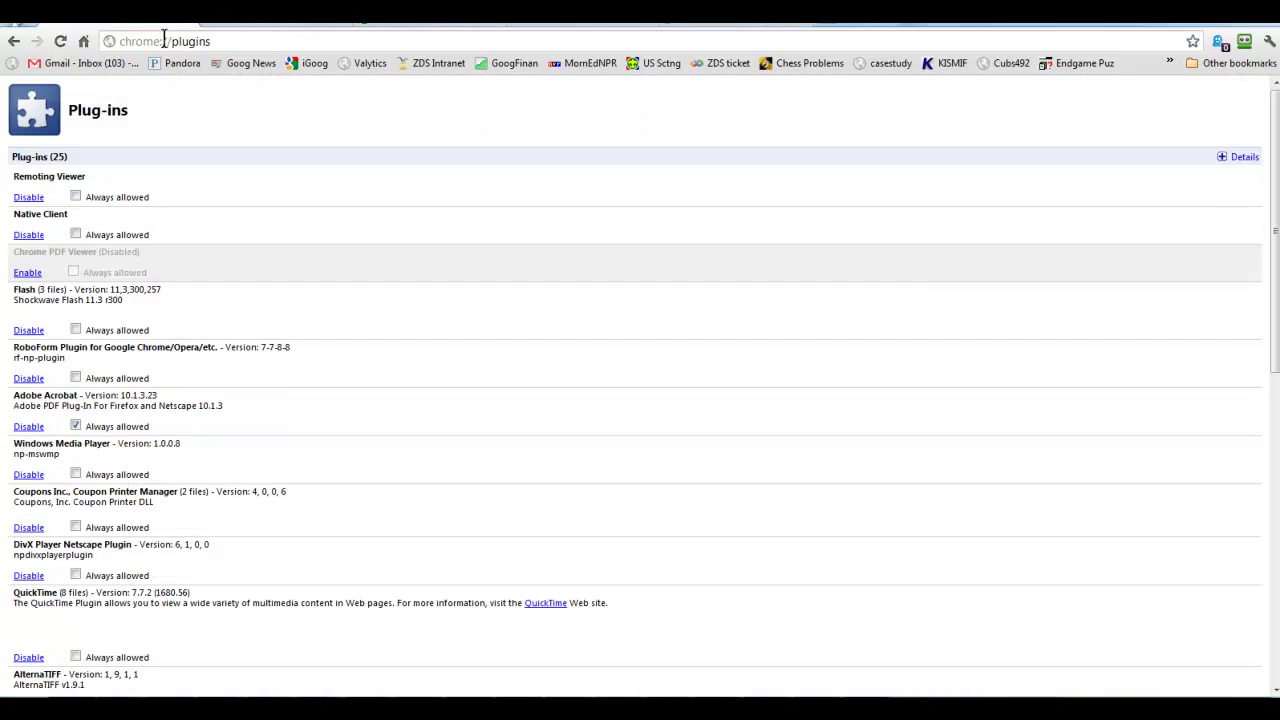
pyautogui.click(168, 44)
pyautogui.write('uat.zaio.com')
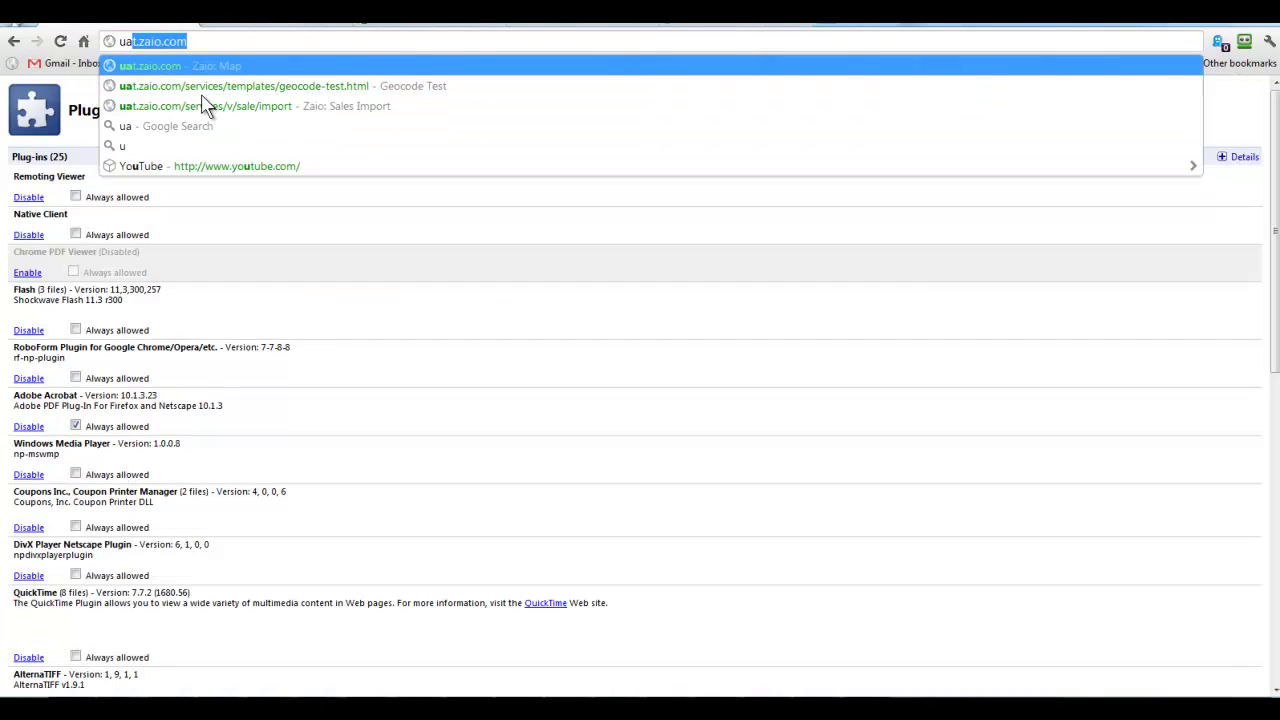
pyautogui.press('Return')
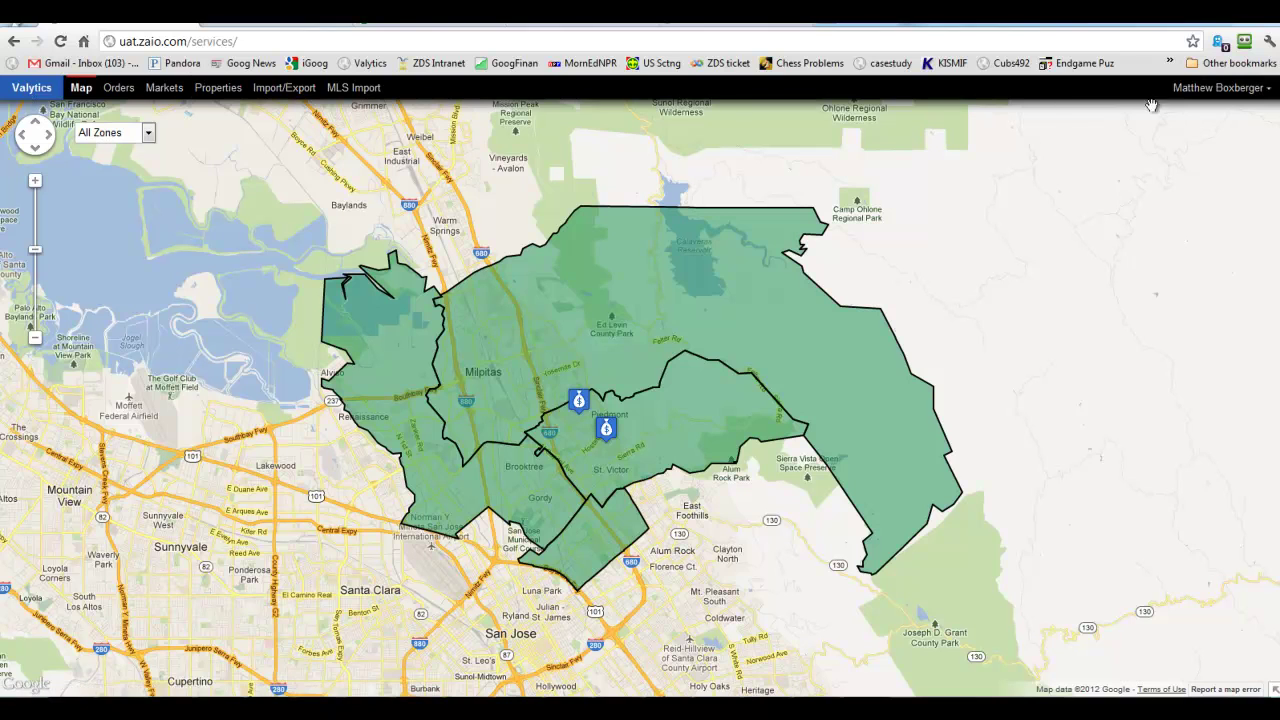
# Open User Settings from the account menu to see the current signature and upload option.
pyautogui.click(1229, 92)
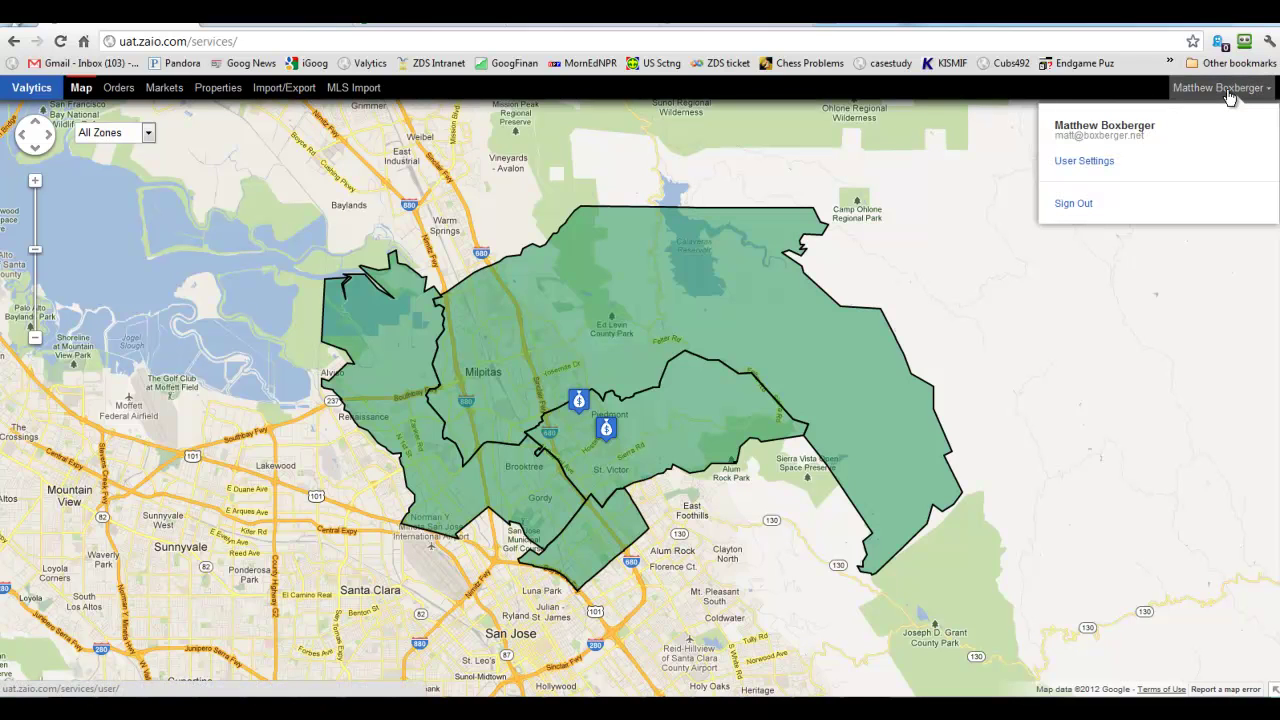
pyautogui.click(1086, 163)
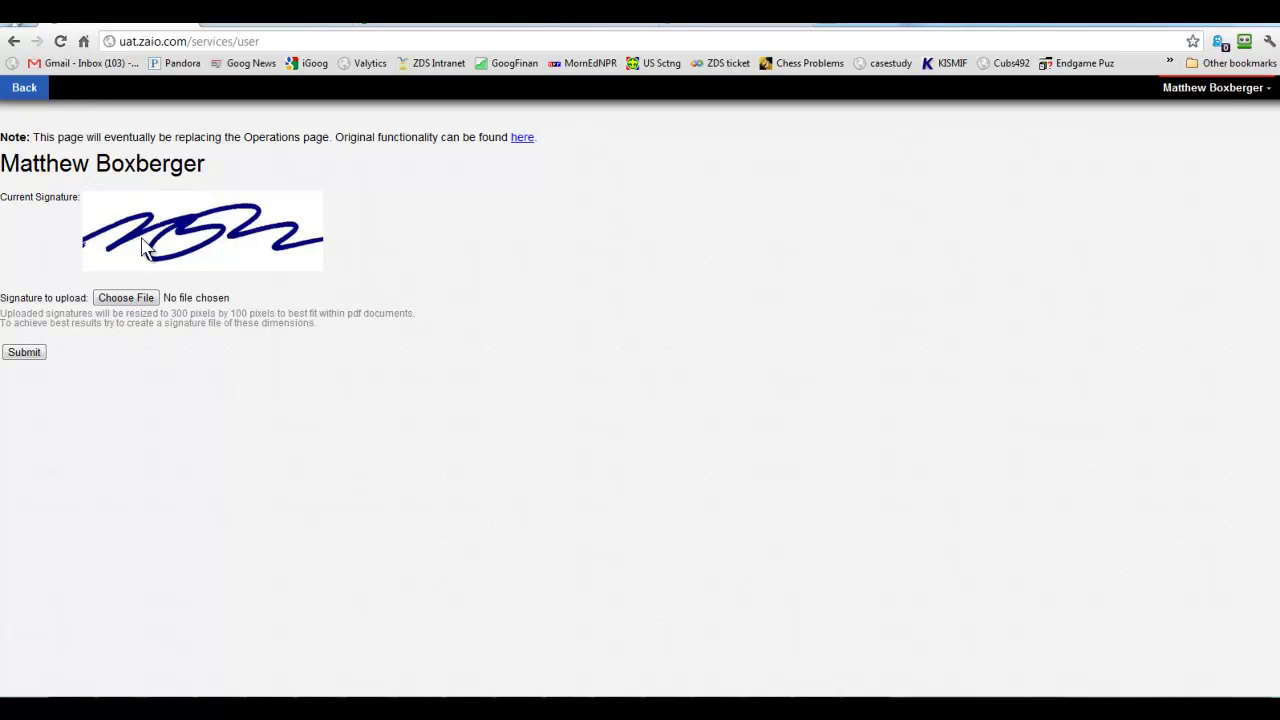
# Upload mortgage_house (1).jpg from __New_appr_wk, filtered to *.jpg, as a trial signature.
pyautogui.click(118, 302)
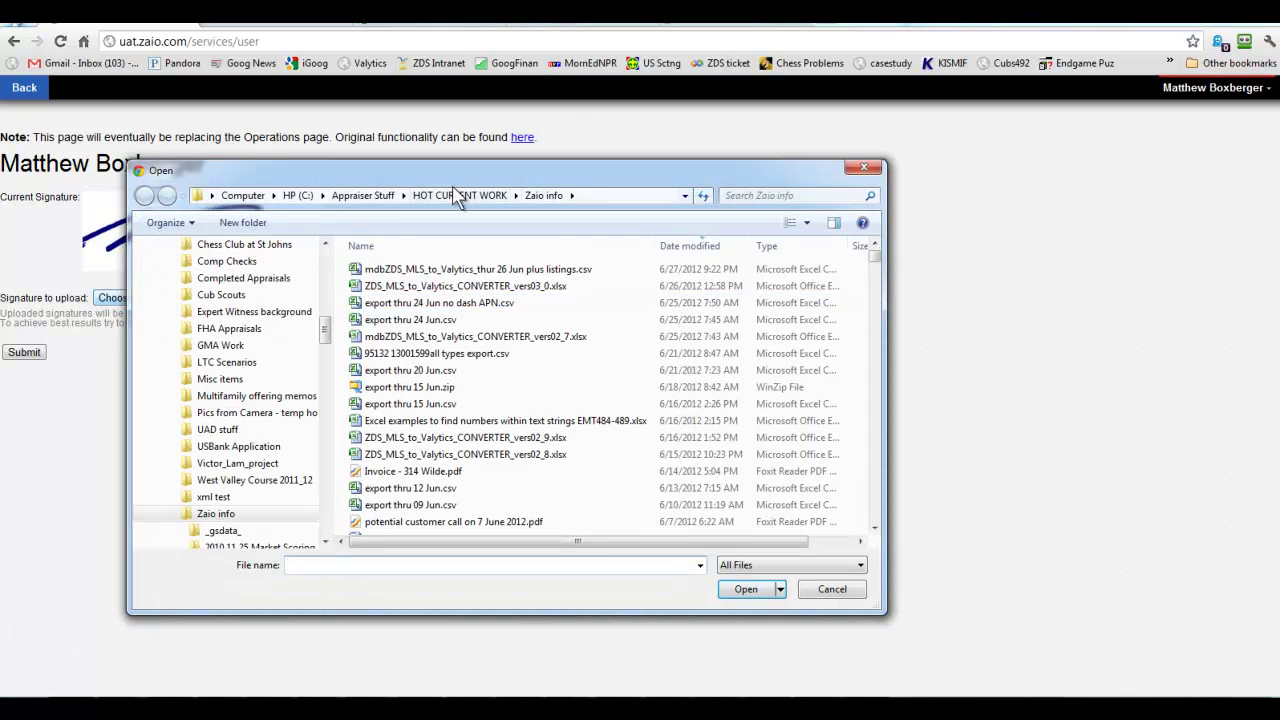
pyautogui.click(368, 195)
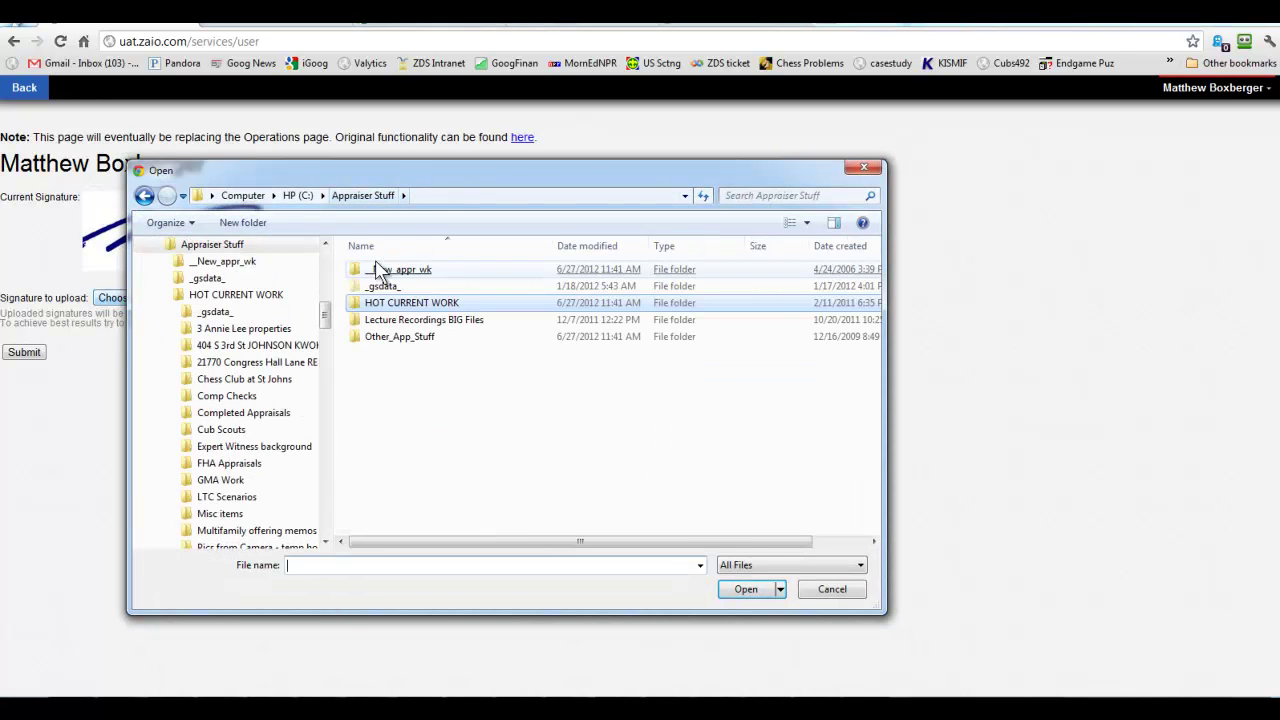
pyautogui.doubleClick(380, 270)
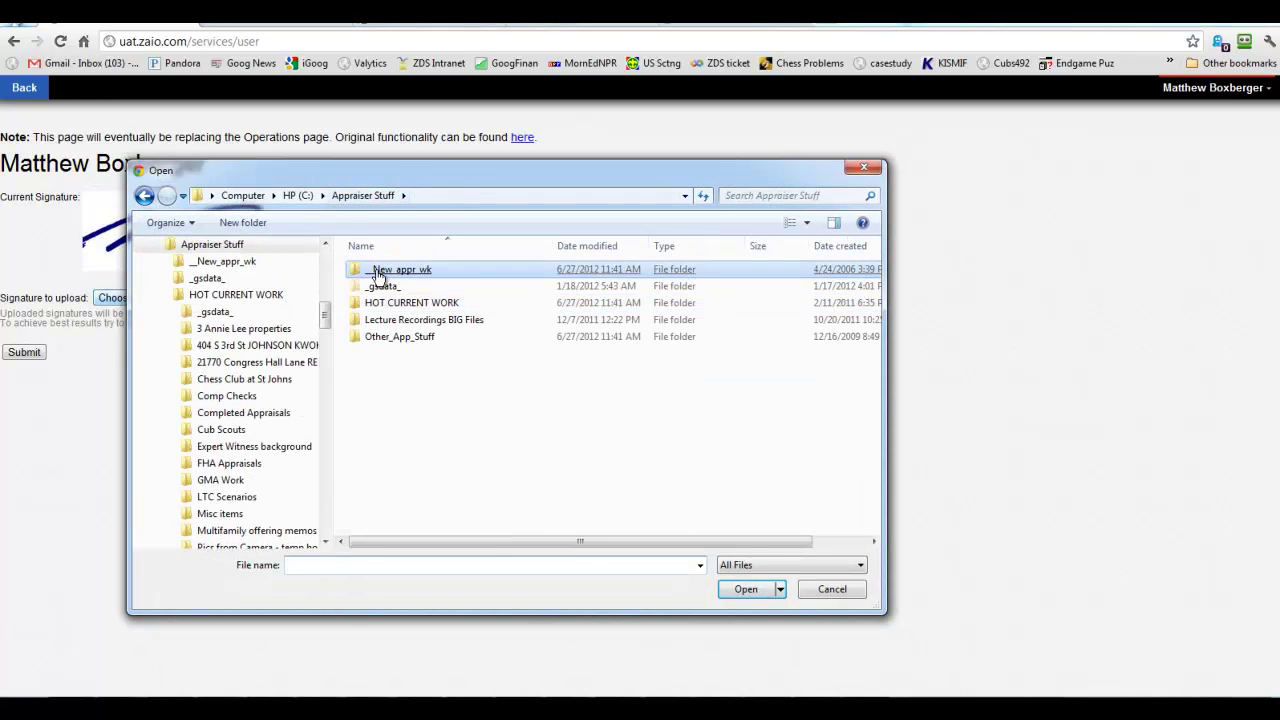
pyautogui.click(370, 566)
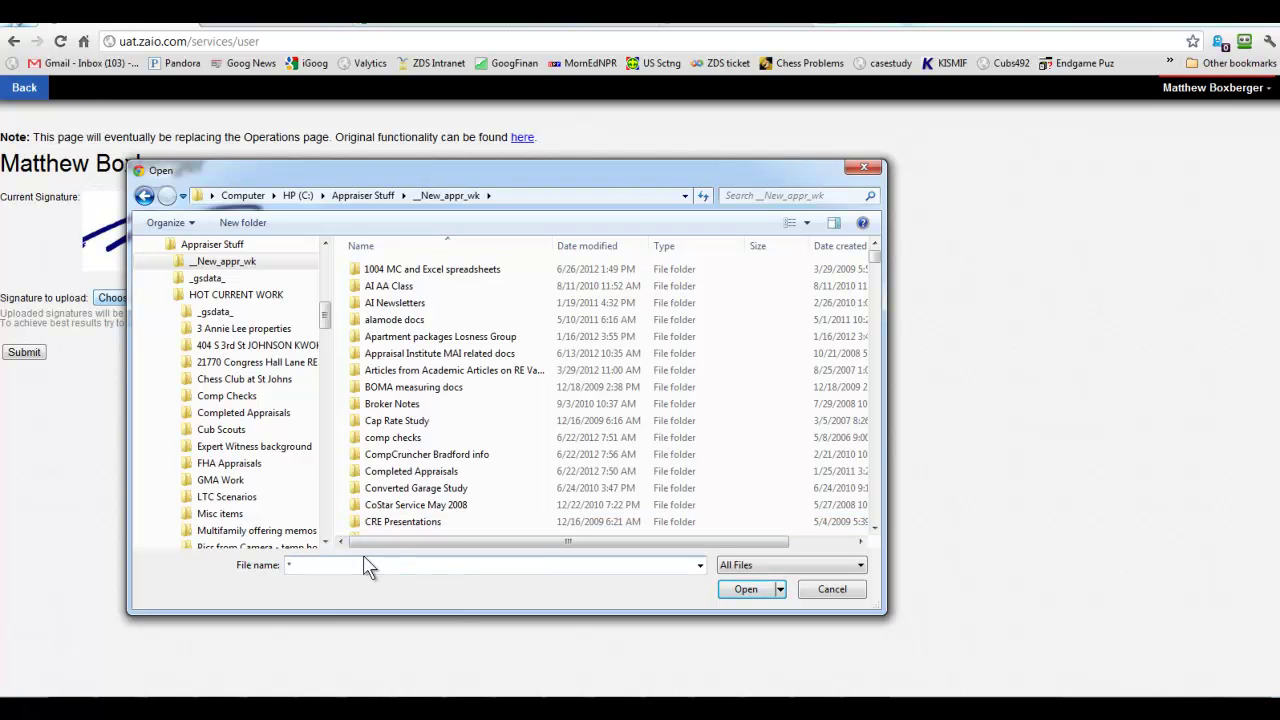
pyautogui.write('*.jpg')
pyautogui.press('Return')
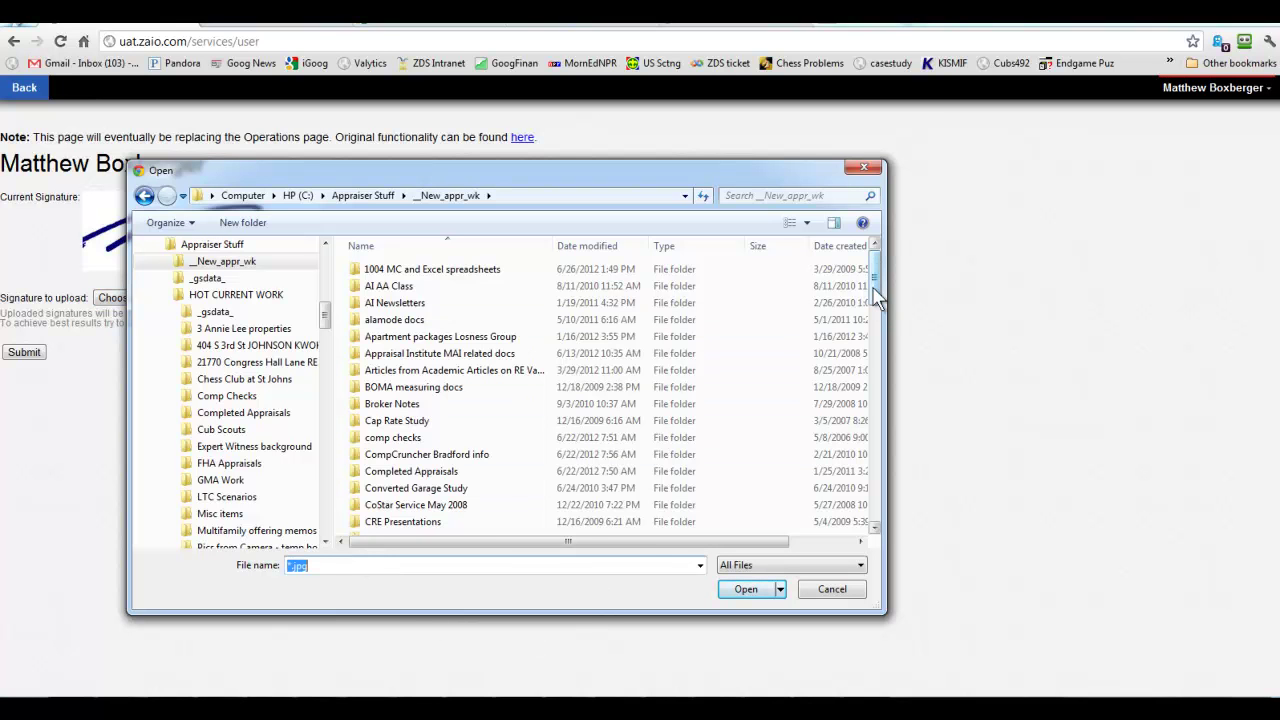
pyautogui.moveTo(873, 290); pyautogui.dragTo(871, 505)
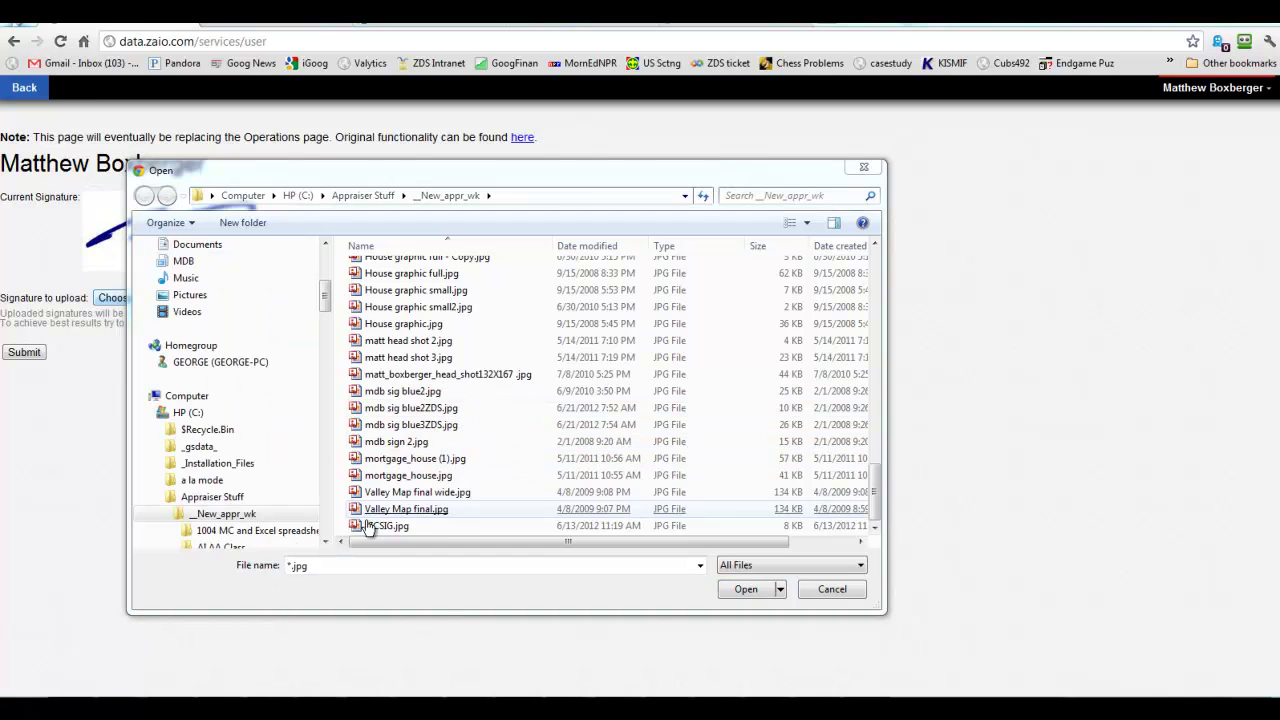
pyautogui.doubleClick(395, 459)
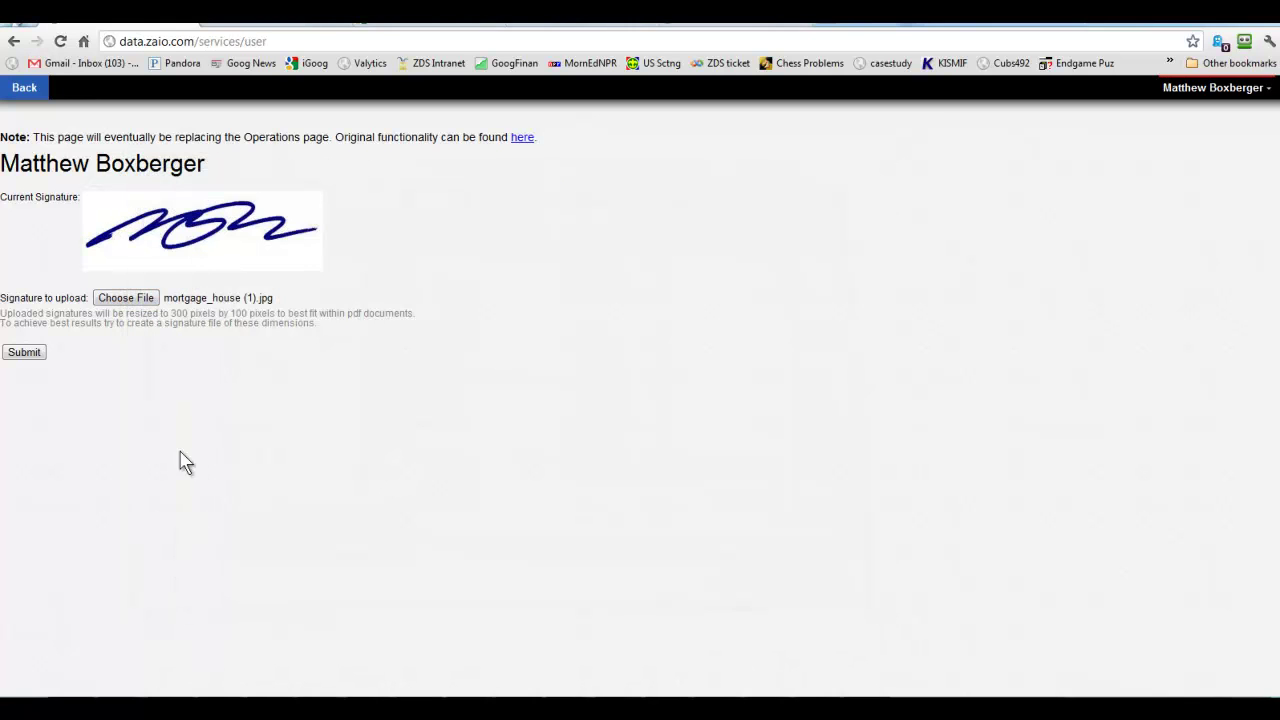
pyautogui.click(40, 354)
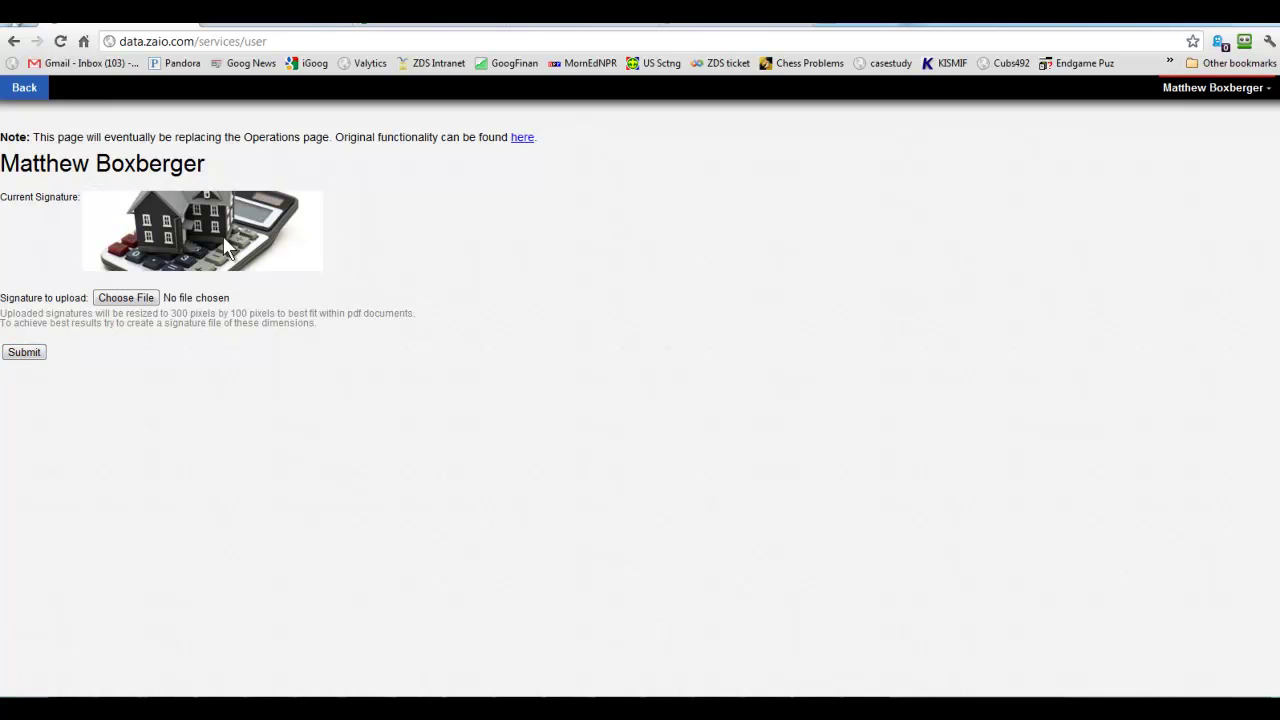
# Upload mdb sig blue2ZDS.jpg as the signature, then go back to the Map page.
pyautogui.click(128, 302)
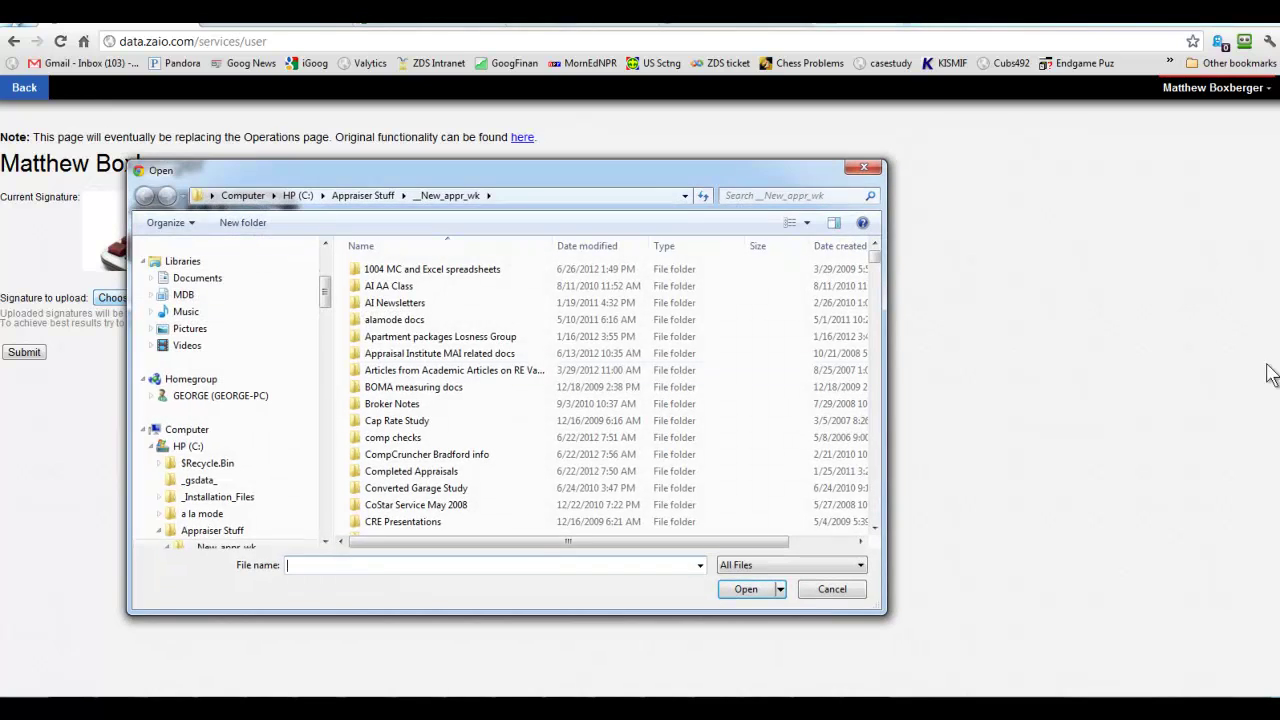
pyautogui.moveTo(874, 257); pyautogui.dragTo(875, 430)
pyautogui.doubleClick(462, 432)
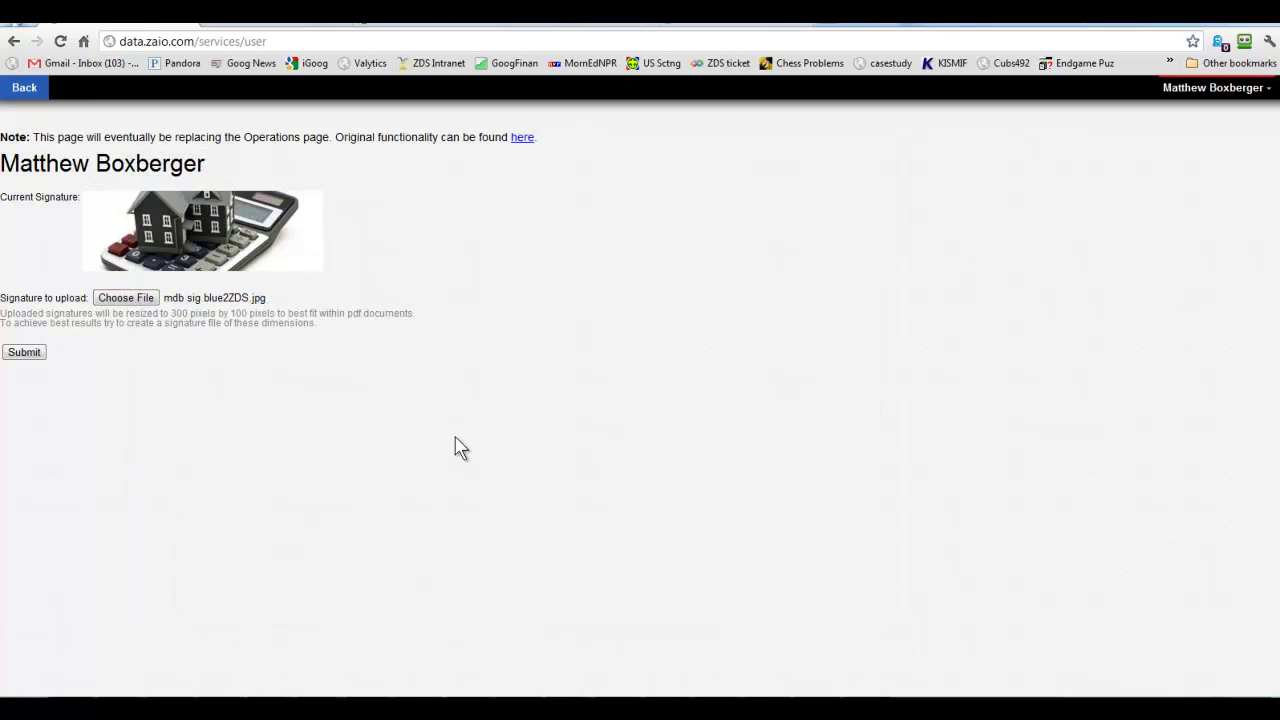
pyautogui.click(32, 353)
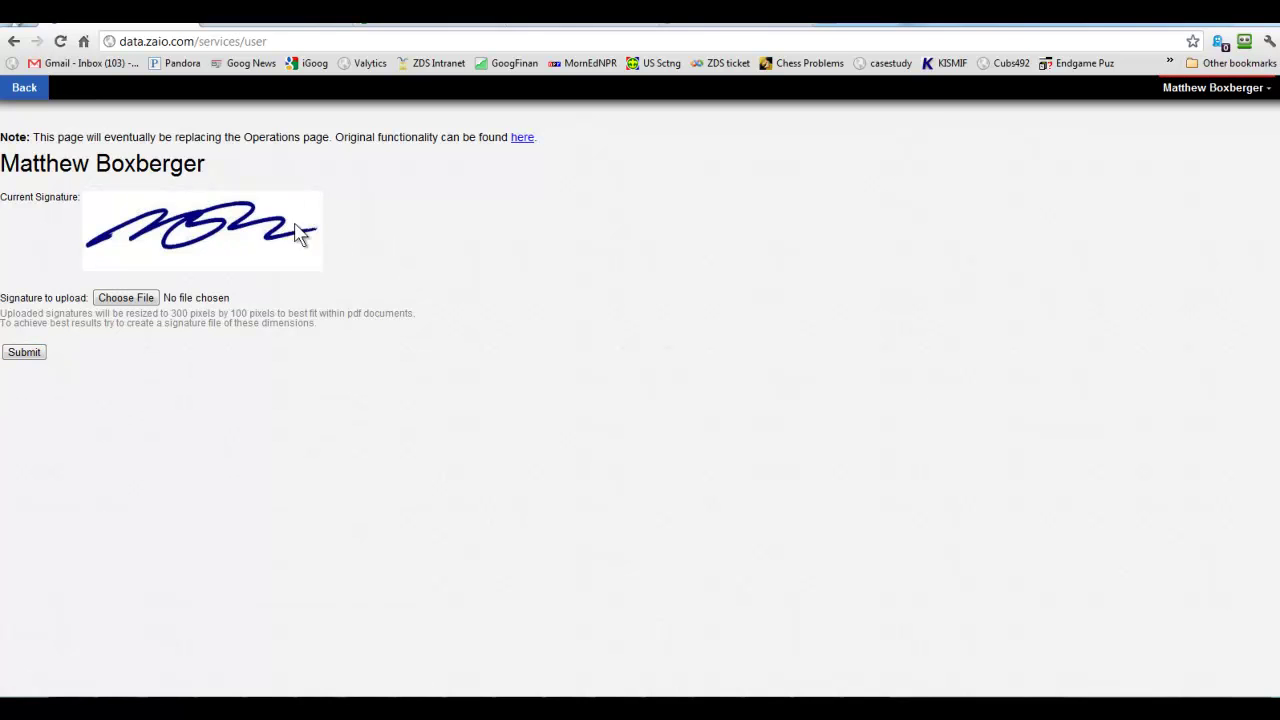
pyautogui.click(27, 92)
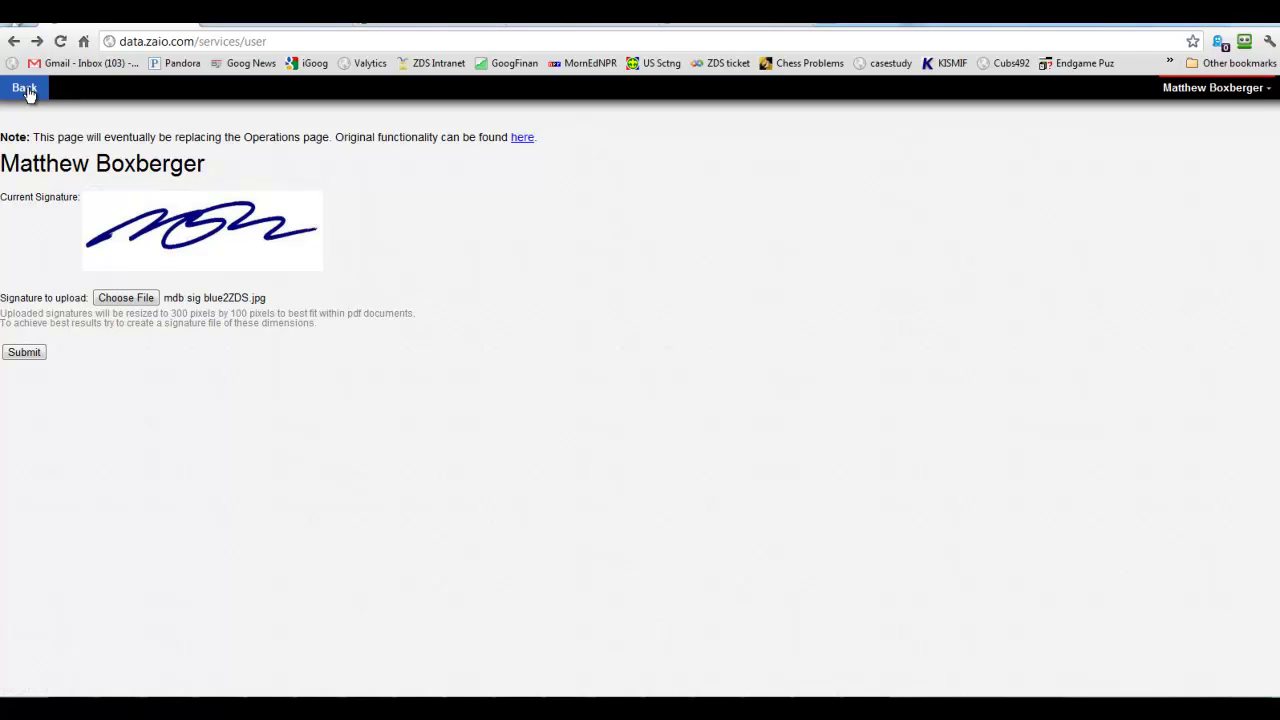
pyautogui.click(28, 93)
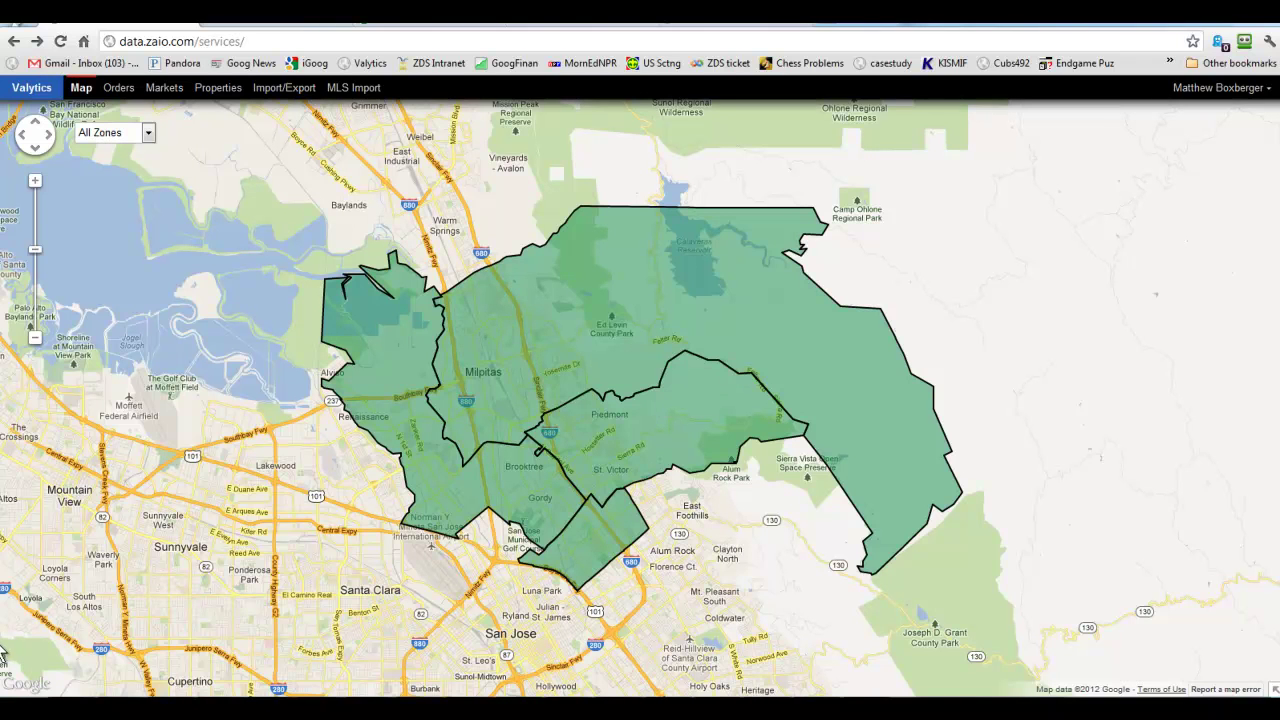
# Switch to the uat.zaio.com map showing two order markers near Piedmont.
pyautogui.hotkey('ctrl', 'Tab')
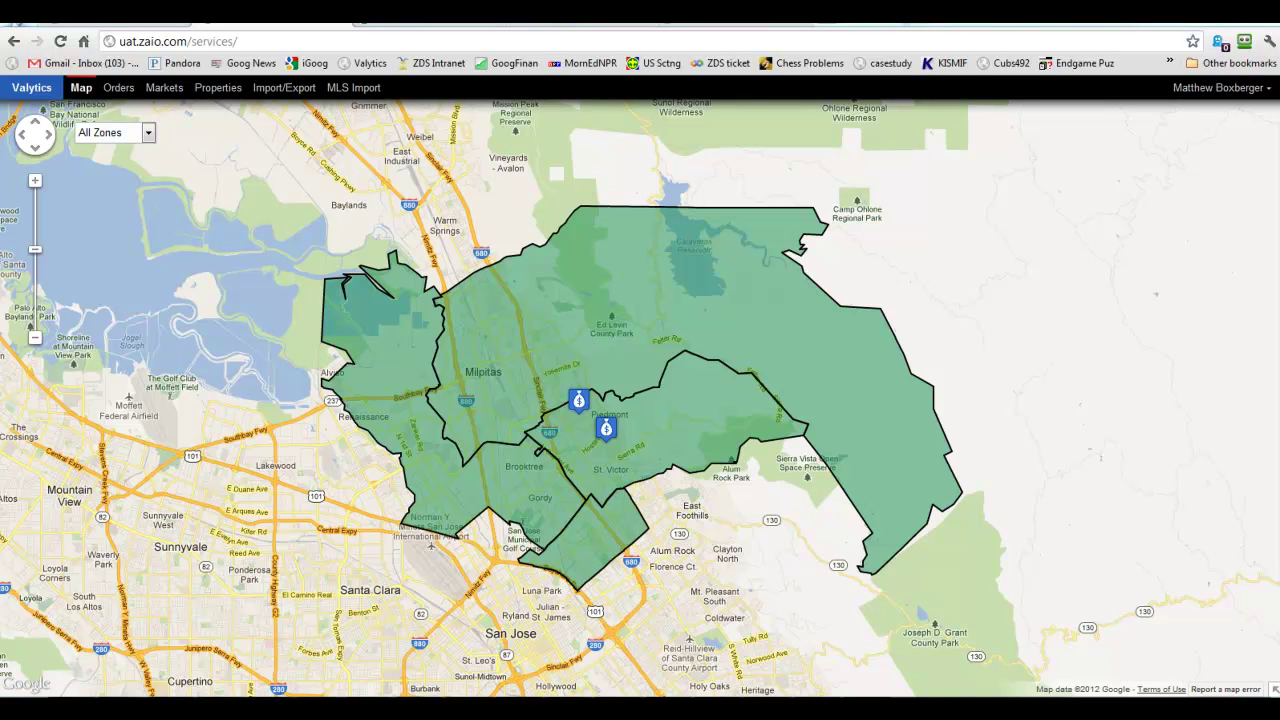
# Show the Orders fulfillment page listing CA Zone 606 and CA Zone 631 orders.
pyautogui.click(126, 95)
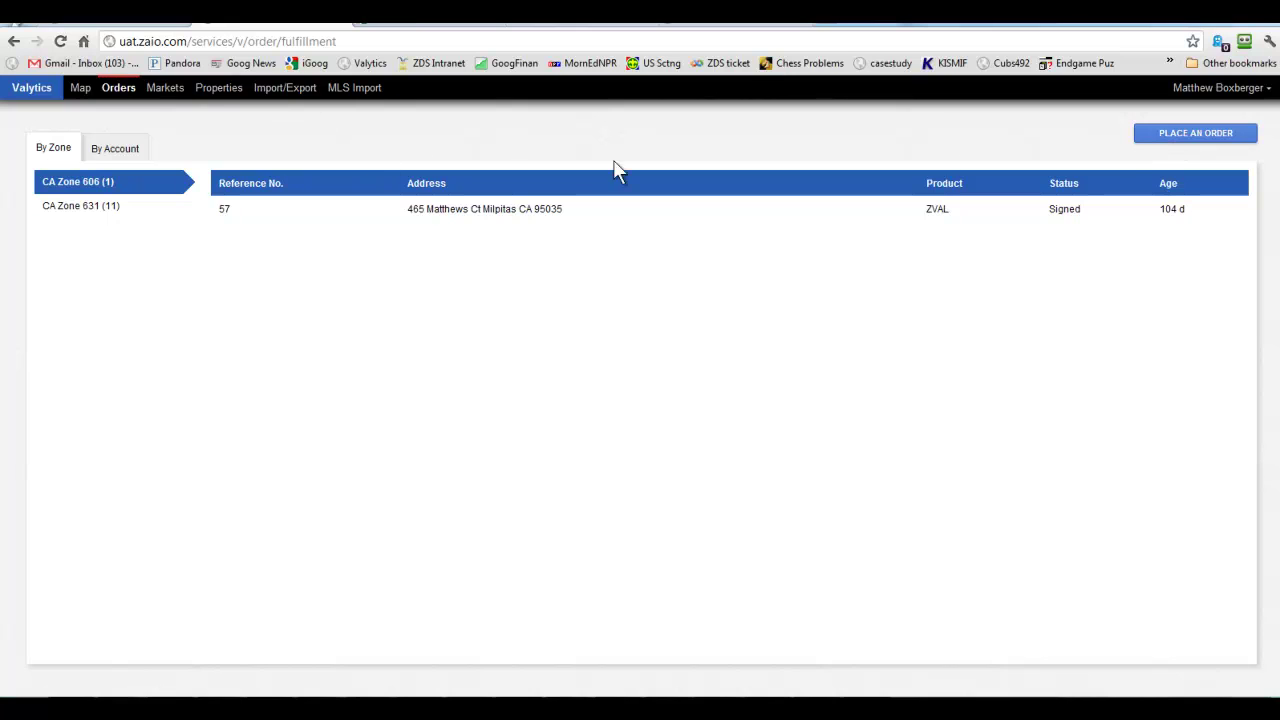
pyautogui.click(1186, 141)
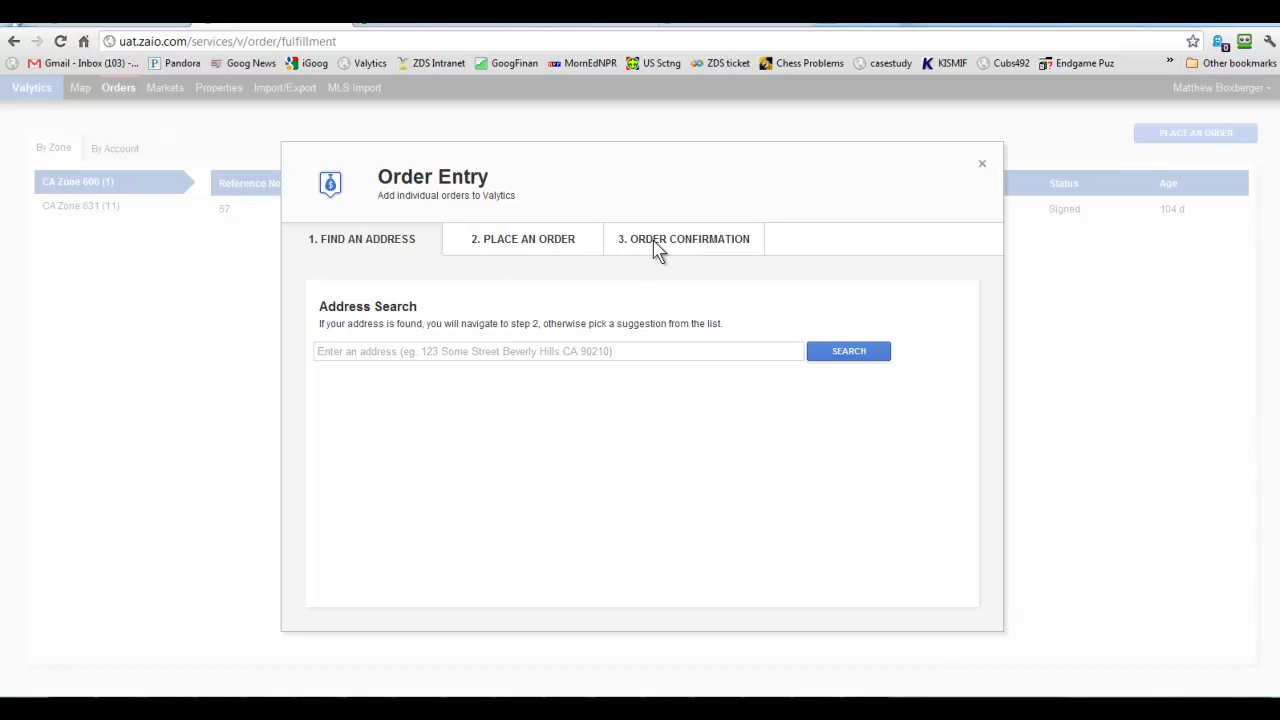
pyautogui.click(341, 351)
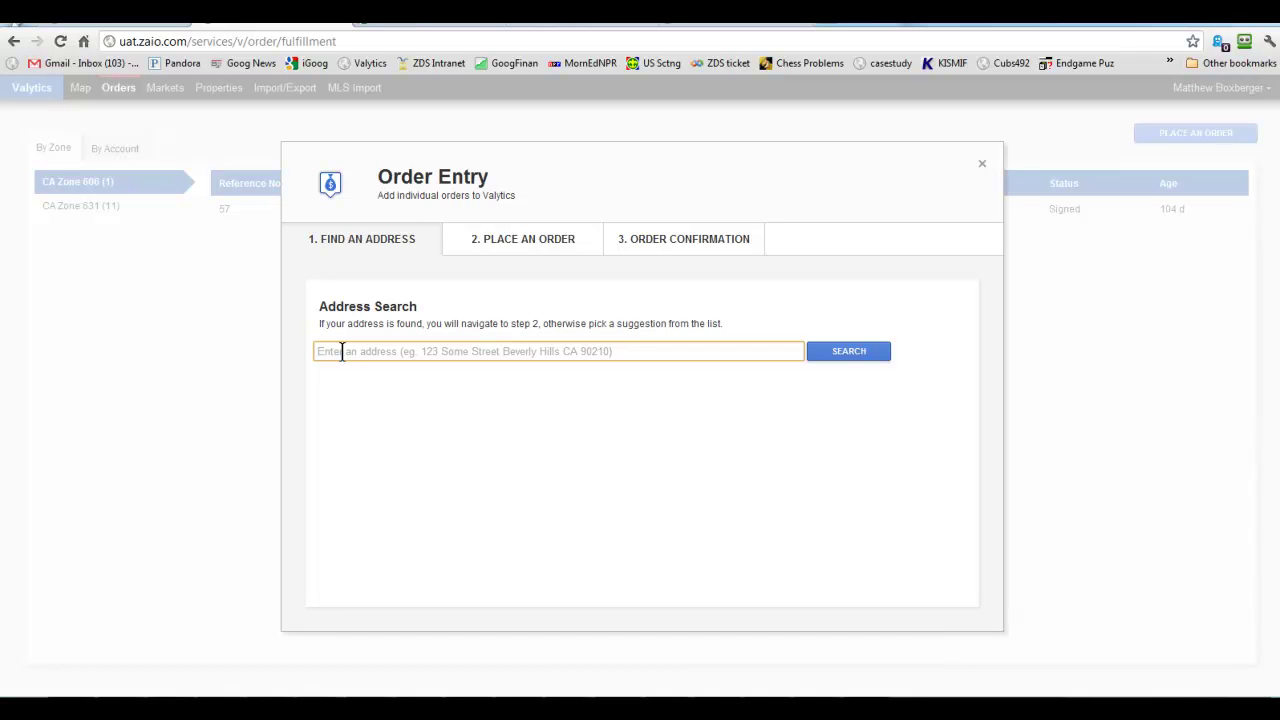
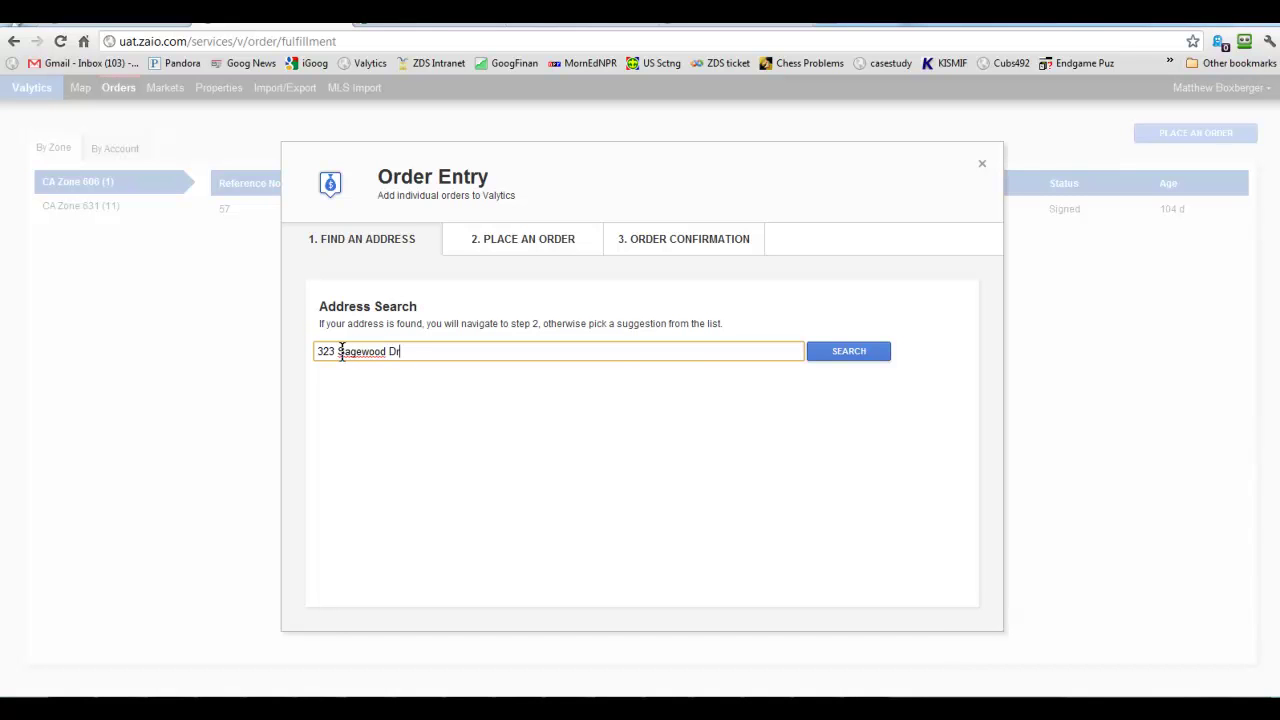
pyautogui.click(848, 356)
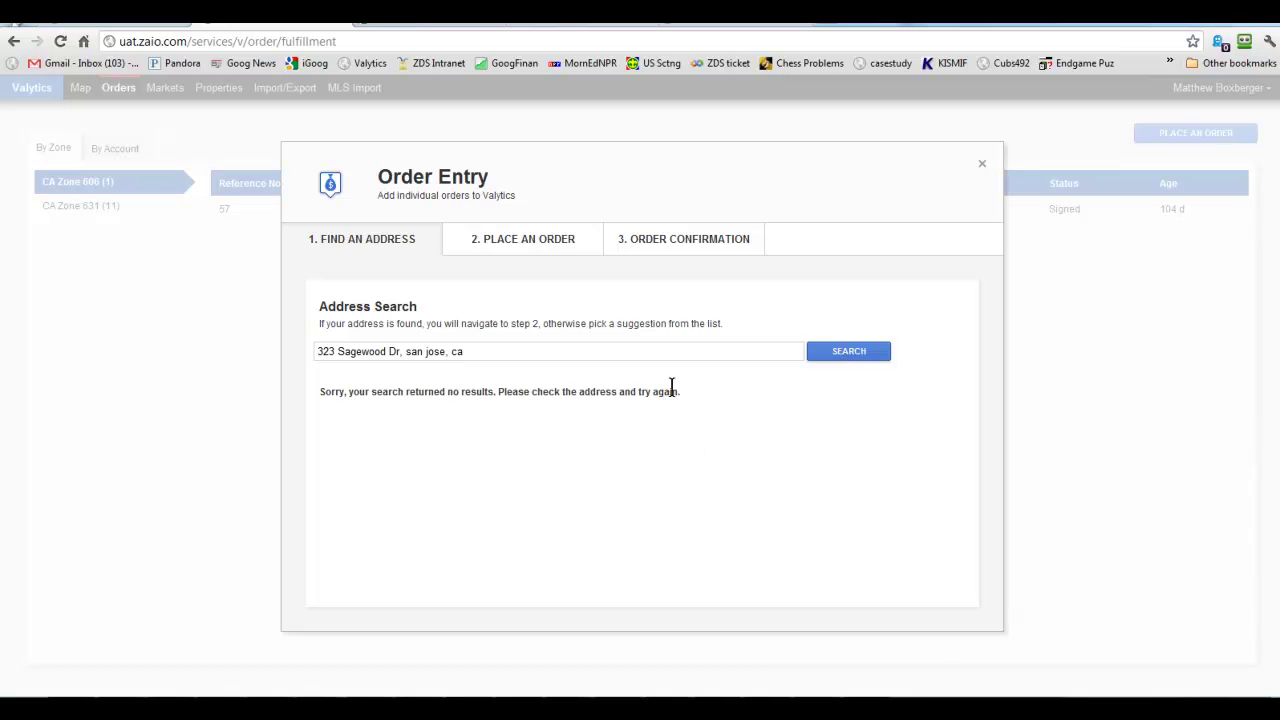
pyautogui.click(399, 352)
pyautogui.press('BackSpace')
pyautogui.press('BackSpace')
pyautogui.write('Lane')
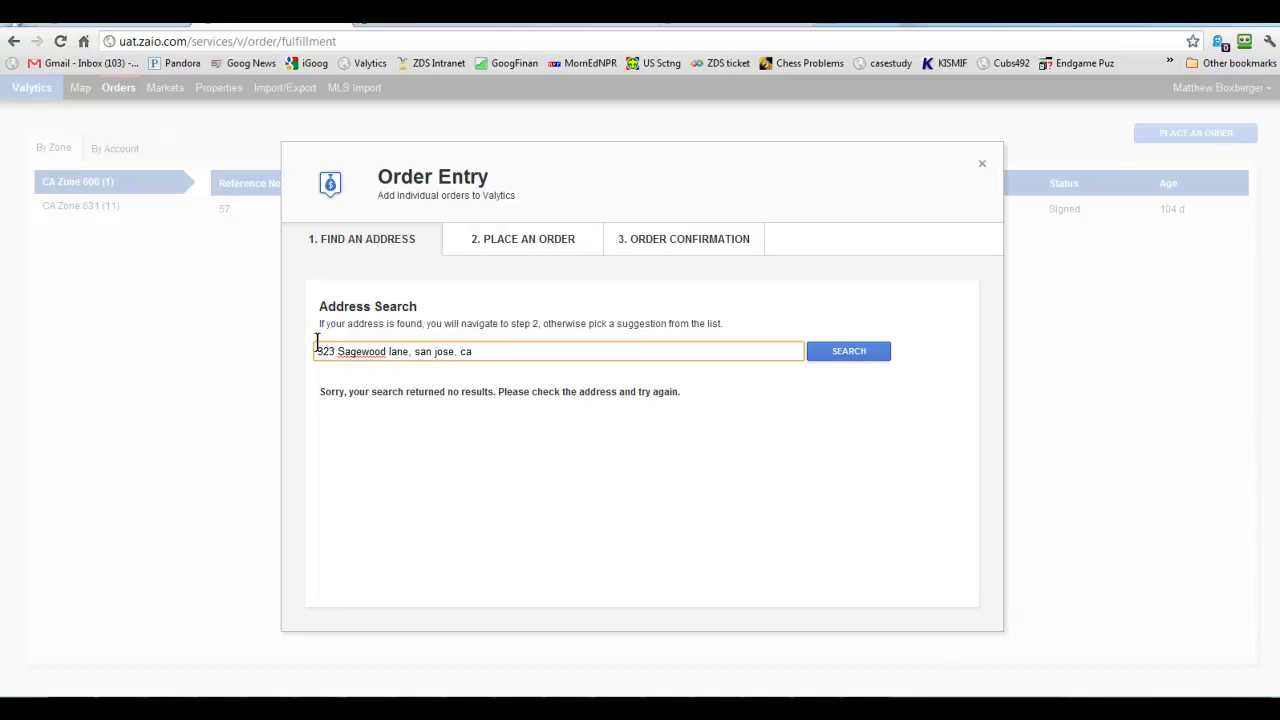
pyautogui.click(831, 363)
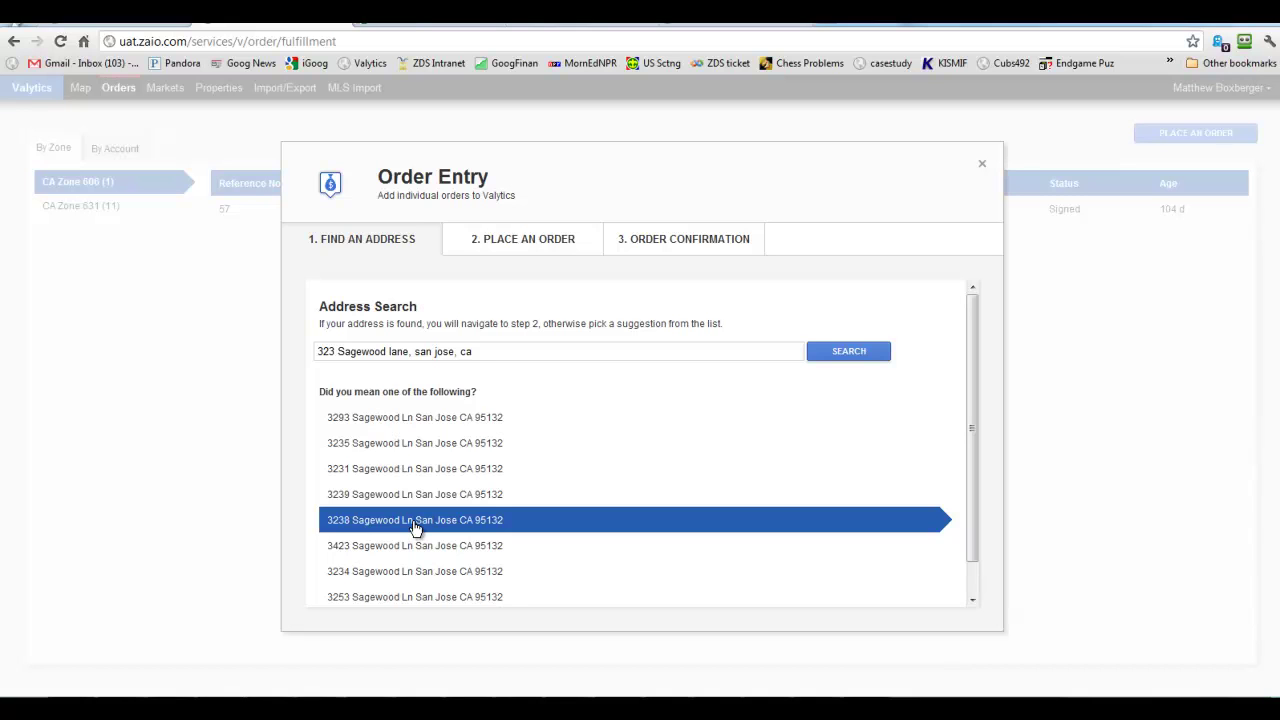
pyautogui.click(335, 352)
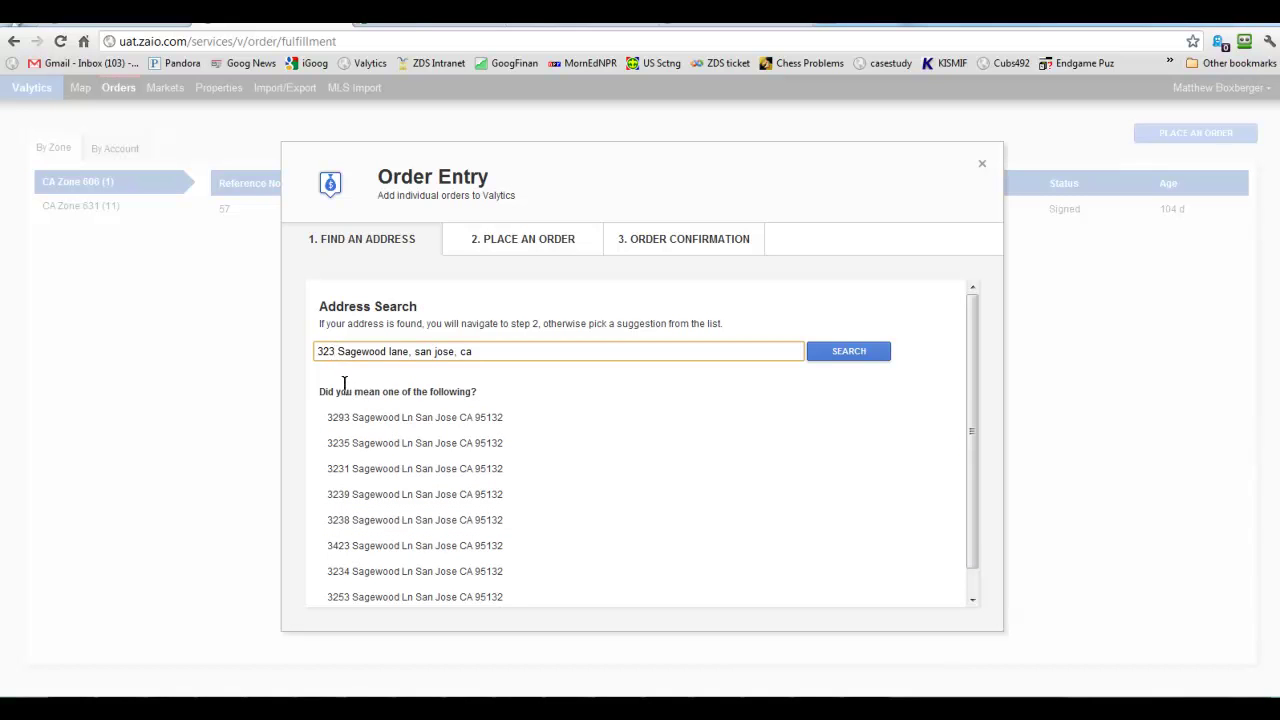
pyautogui.write('8')
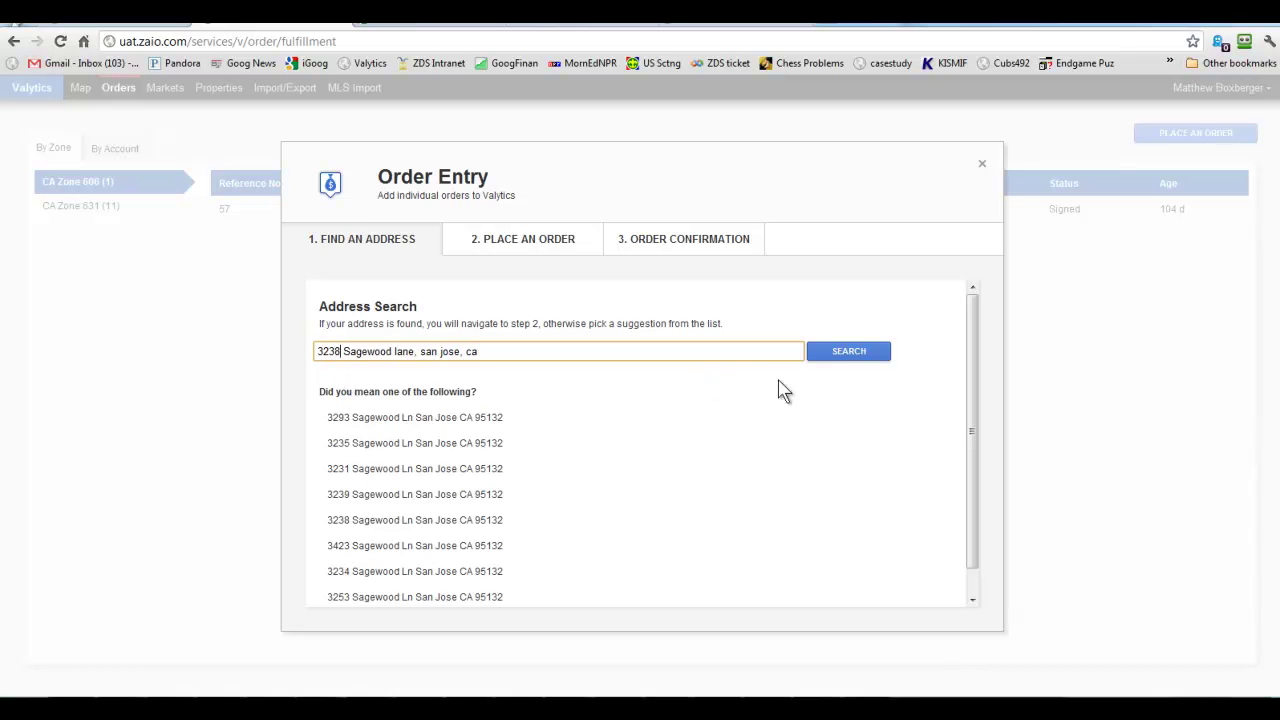
pyautogui.click(838, 360)
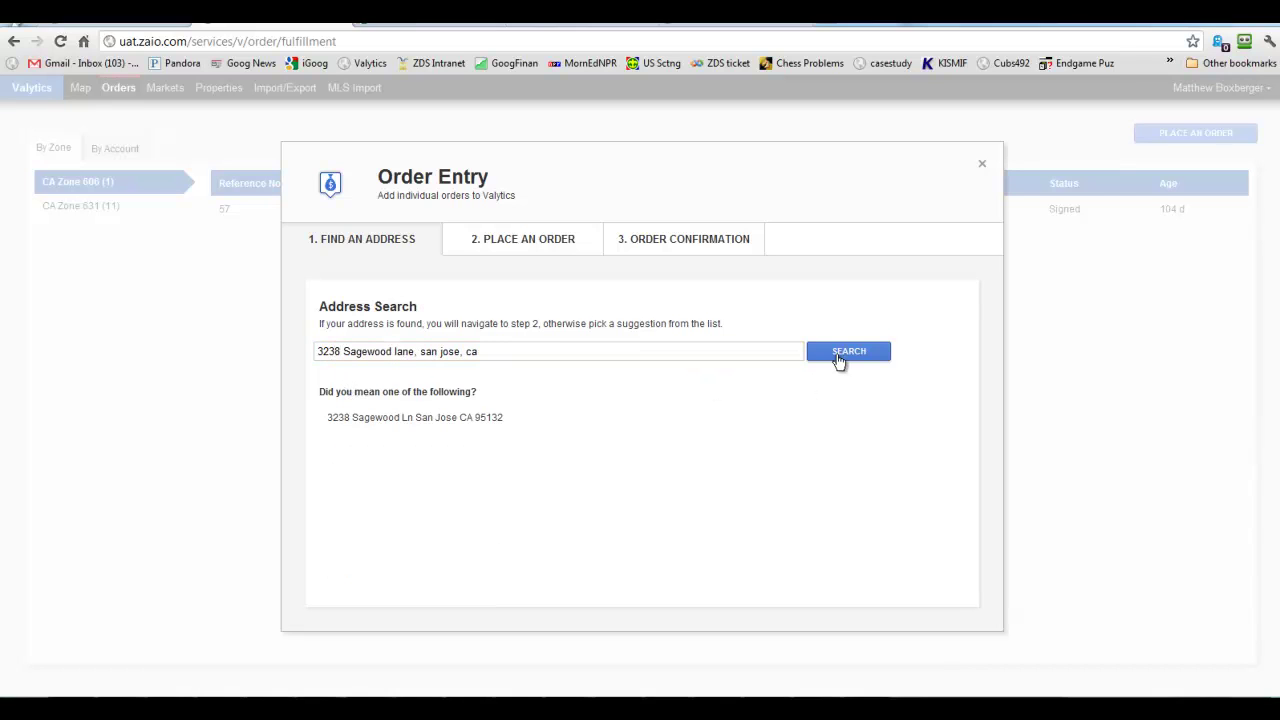
pyautogui.click(838, 358)
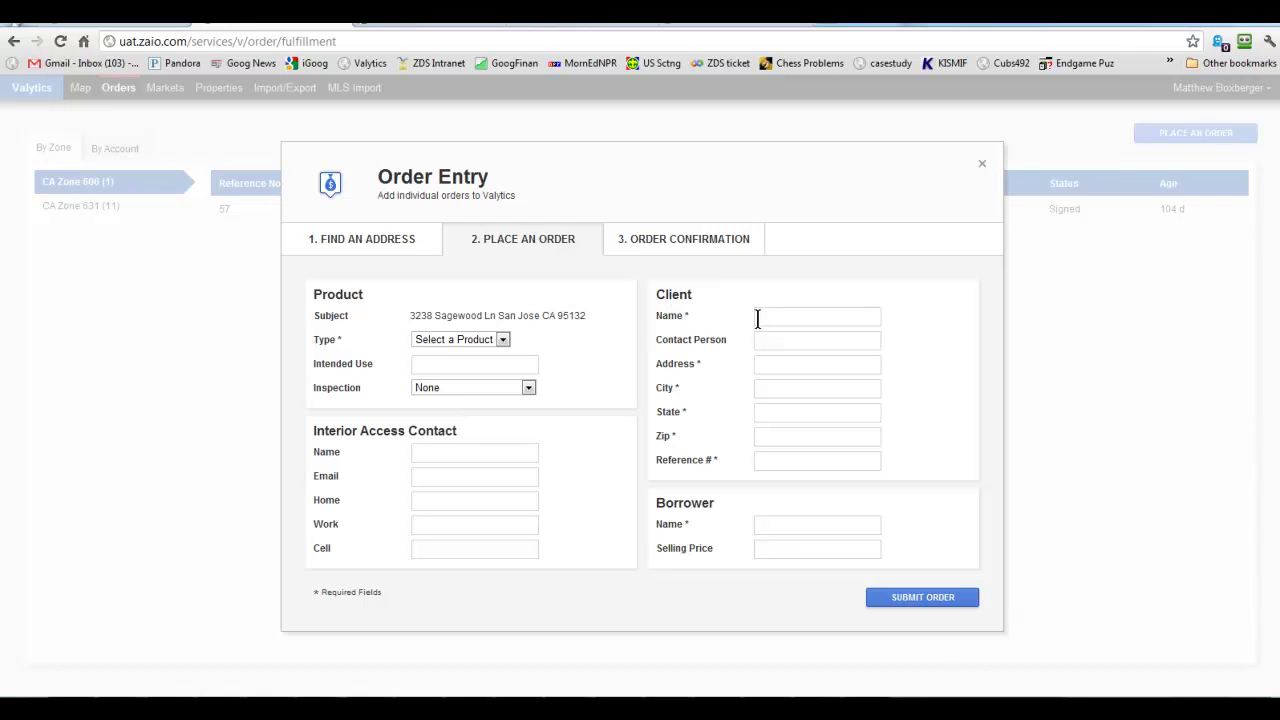
pyautogui.click(430, 344)
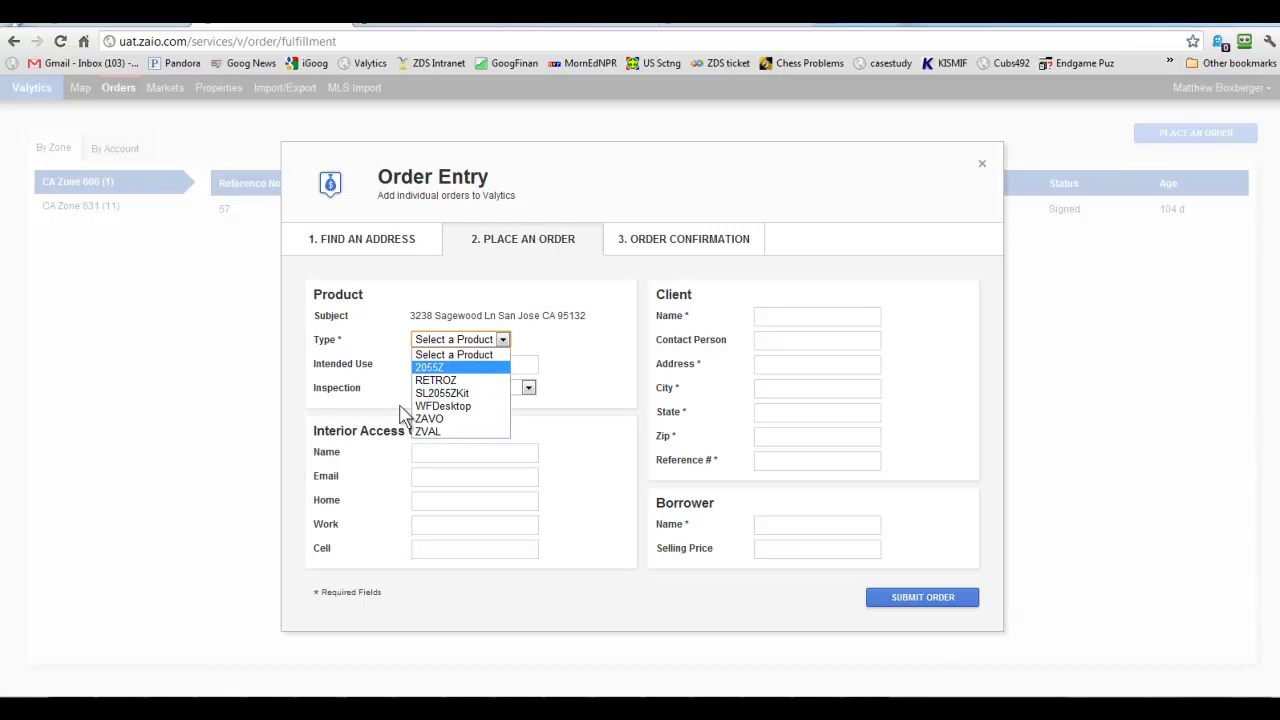
pyautogui.click(424, 431)
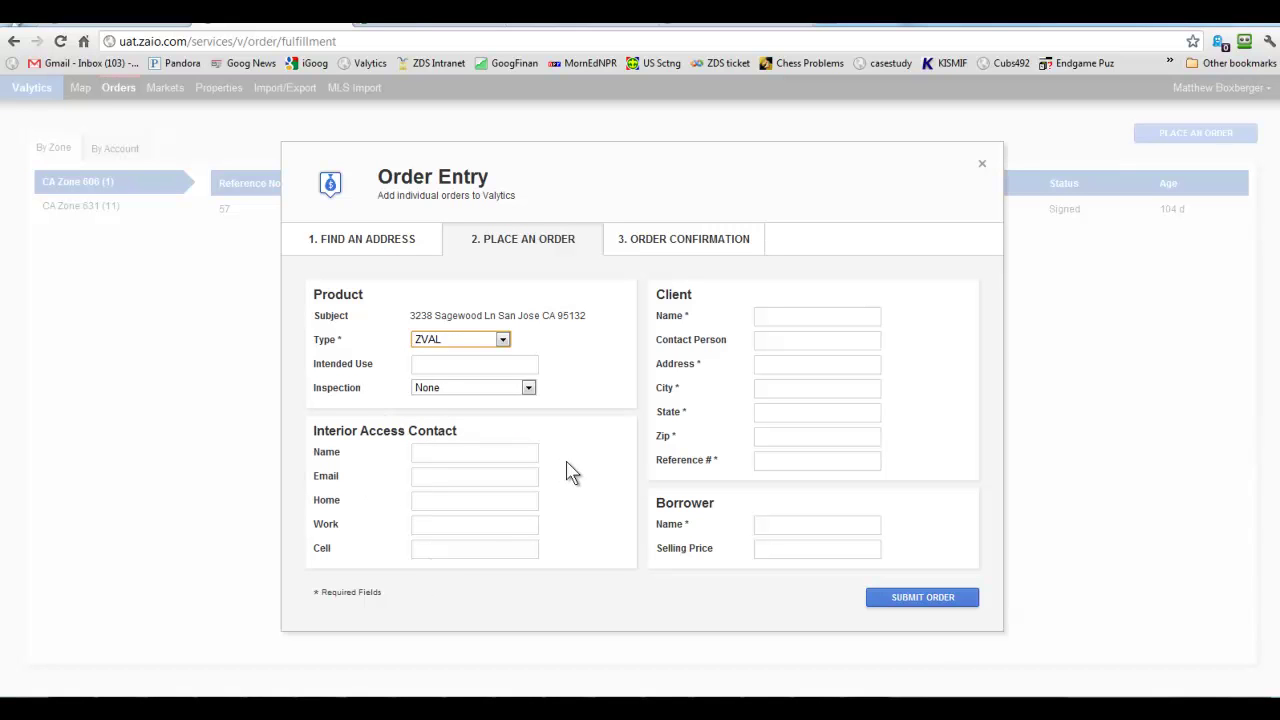
# Fill client name, address, city, state, zip, reference # and borrower name with 'm'.
pyautogui.click(760, 316)
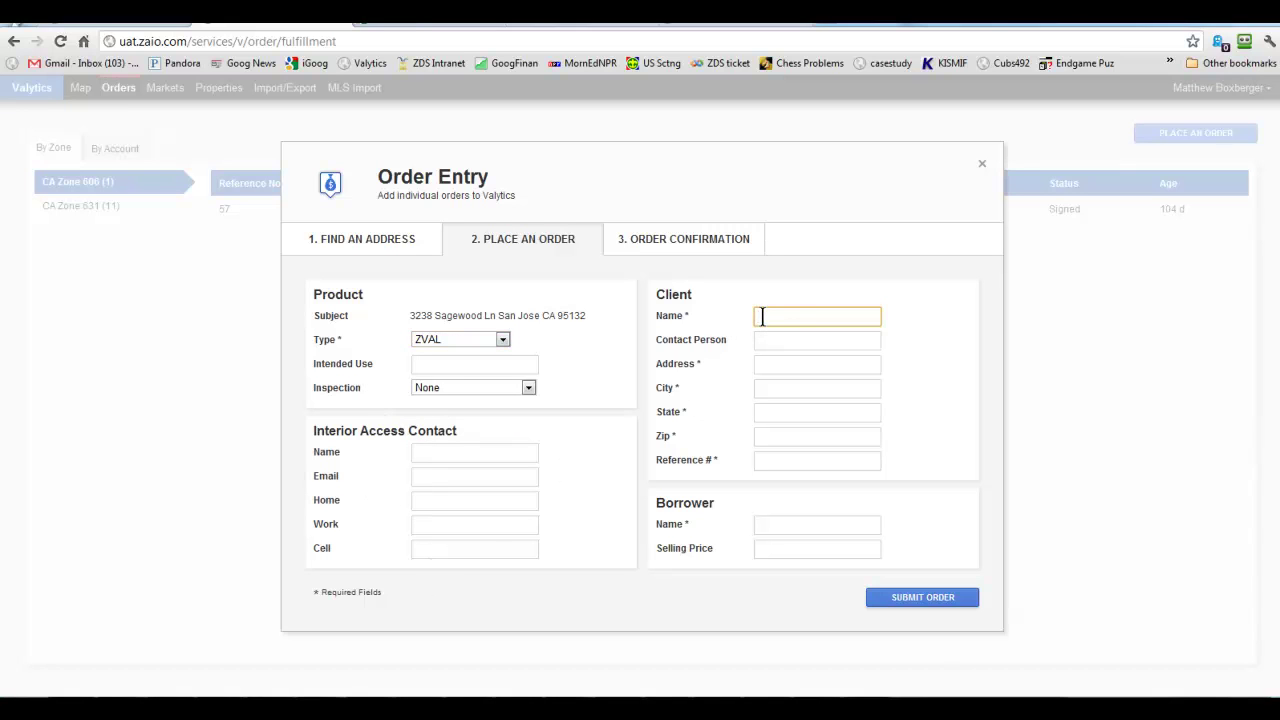
pyautogui.write('m')
pyautogui.click(757, 348)
pyautogui.click(758, 363)
pyautogui.write('m')
pyautogui.click(762, 389)
pyautogui.write('m')
pyautogui.click(762, 412)
pyautogui.write('m')
pyautogui.click(760, 436)
pyautogui.write('m')
pyautogui.click(762, 462)
pyautogui.write('m')
pyautogui.click(760, 523)
pyautogui.write('m')
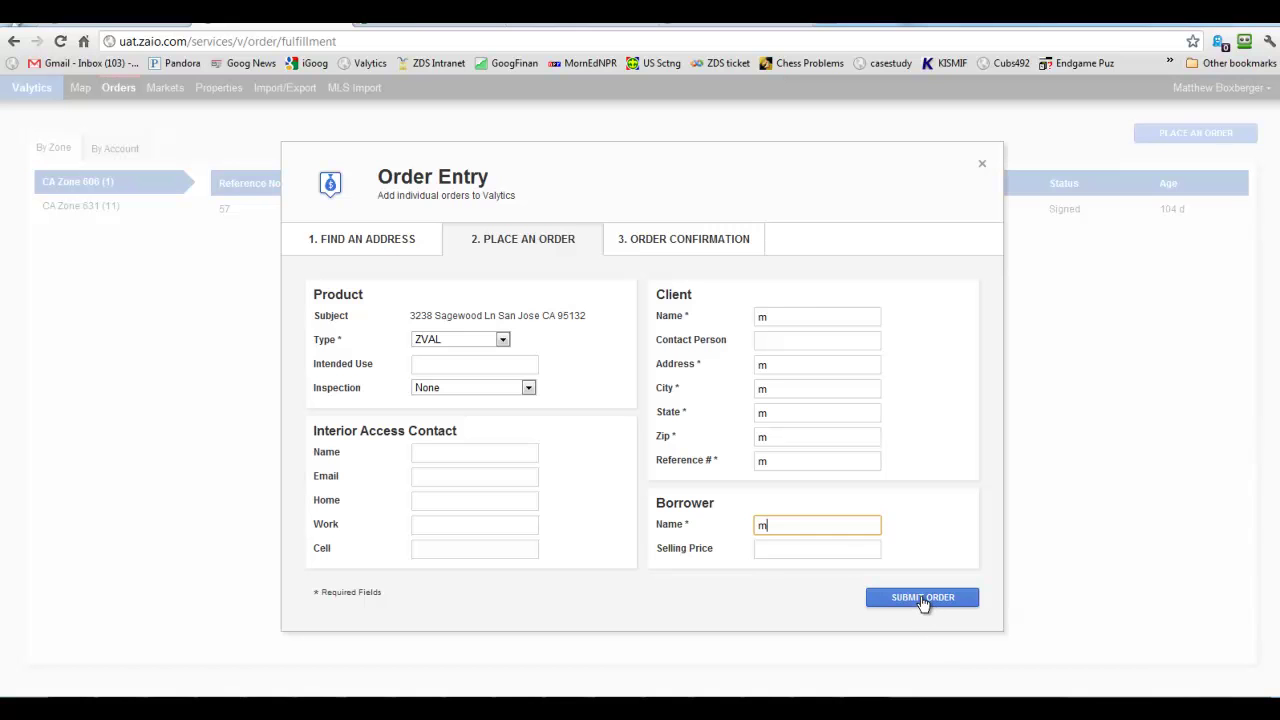
pyautogui.click(922, 600)
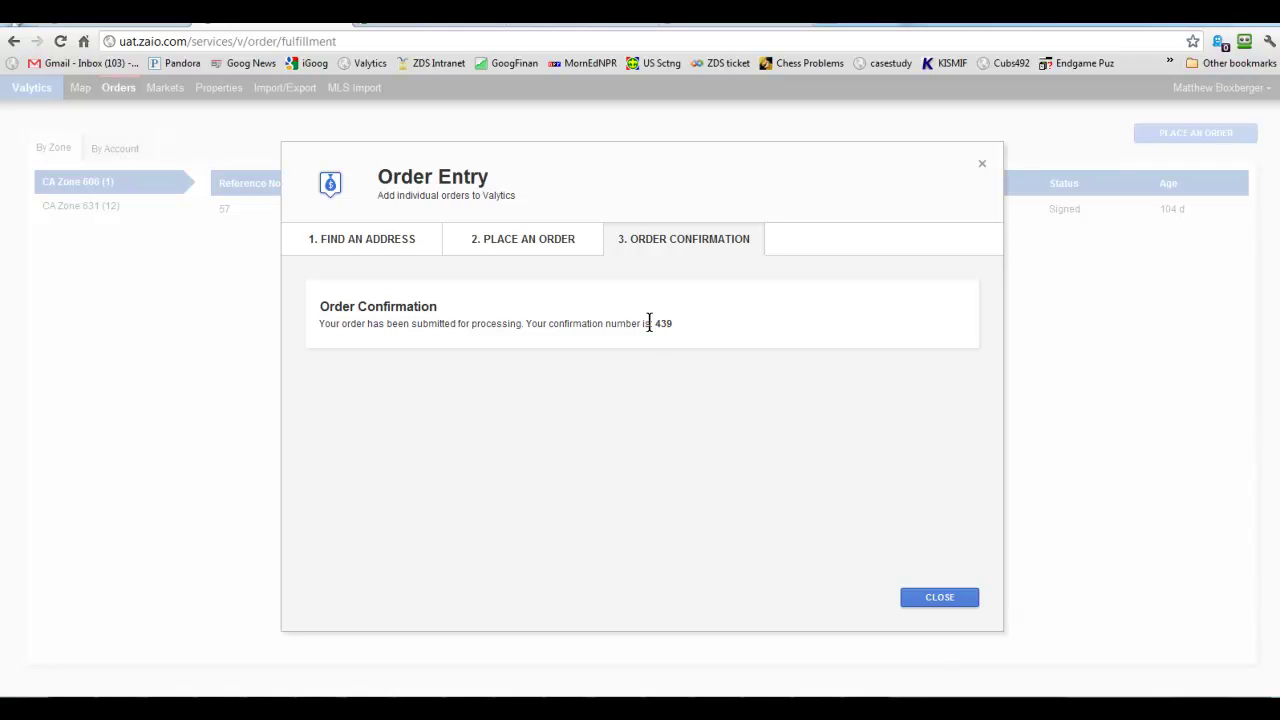
pyautogui.click(939, 599)
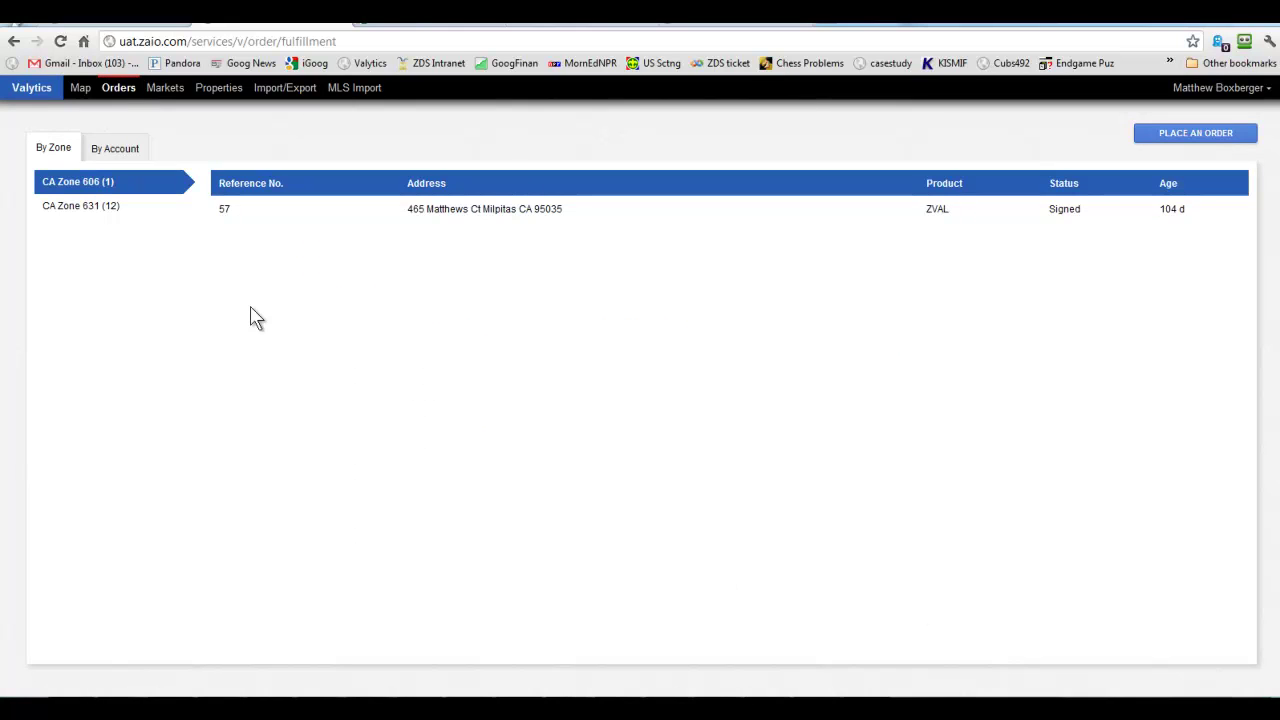
pyautogui.click(69, 207)
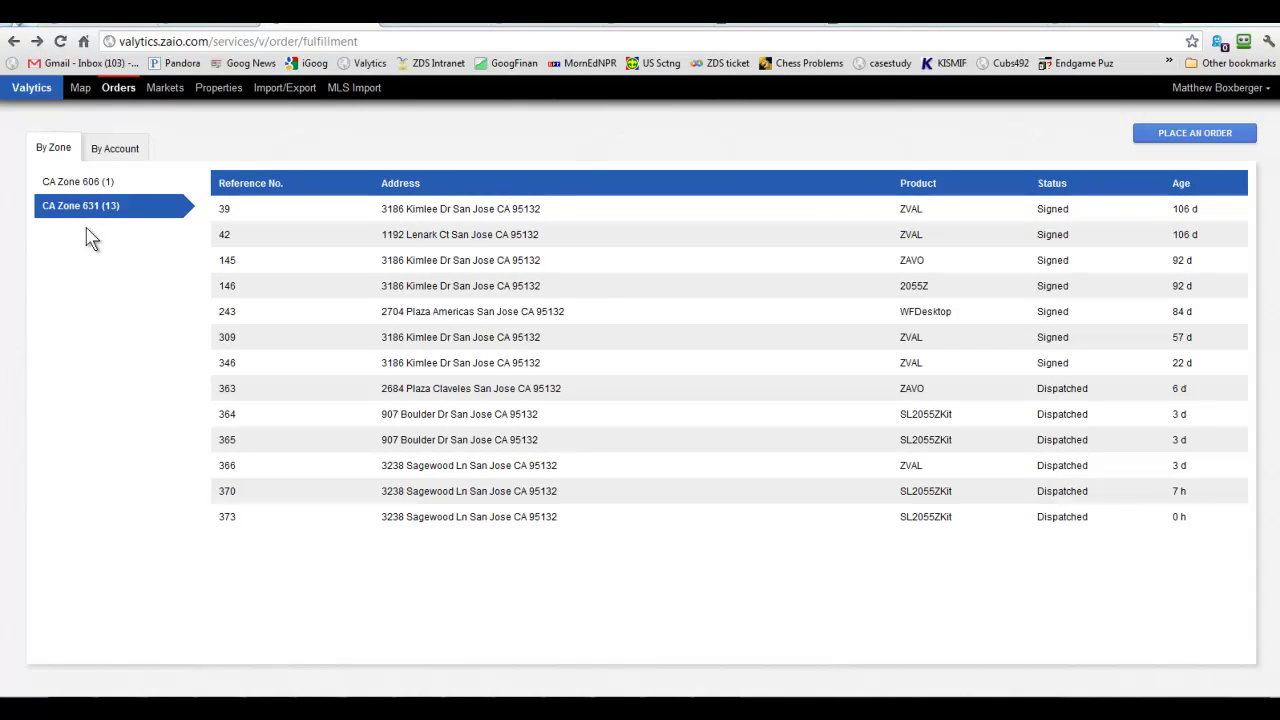
pyautogui.click(436, 475)
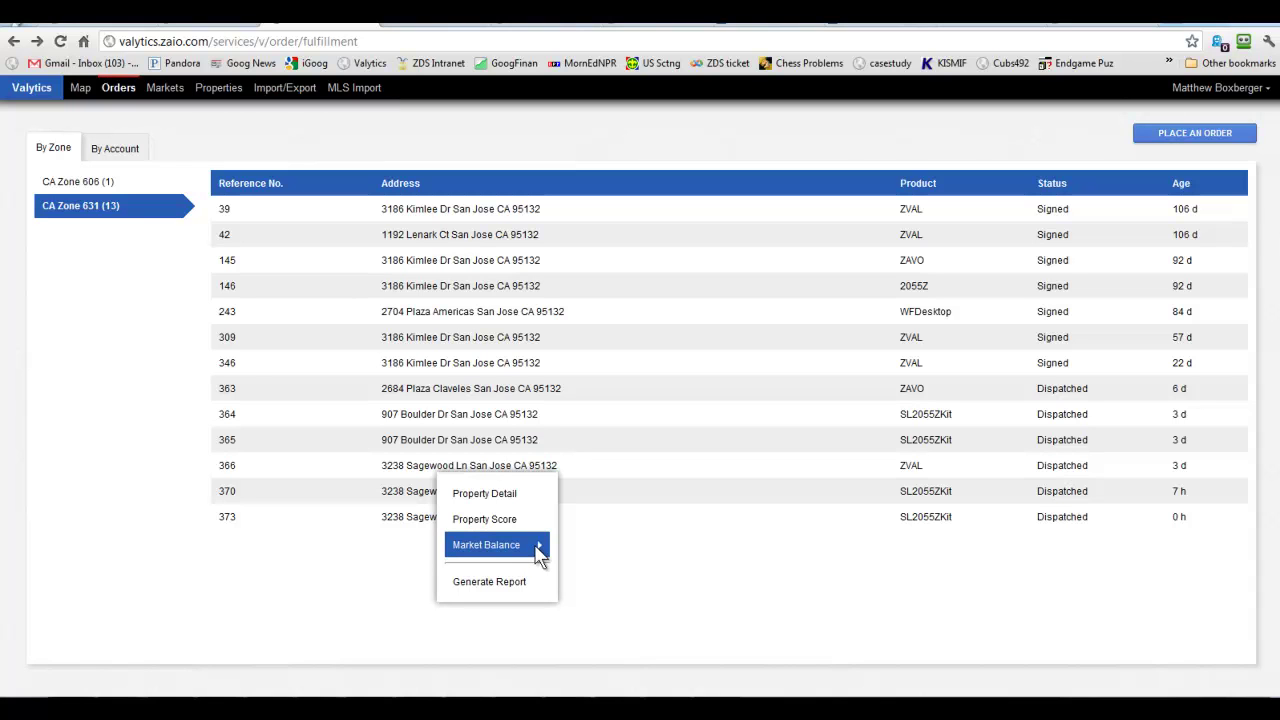
# Show the Independence_HSchool 1600–1999 Market Balance and scroll across its sold comparables.
pyautogui.click(538, 550)
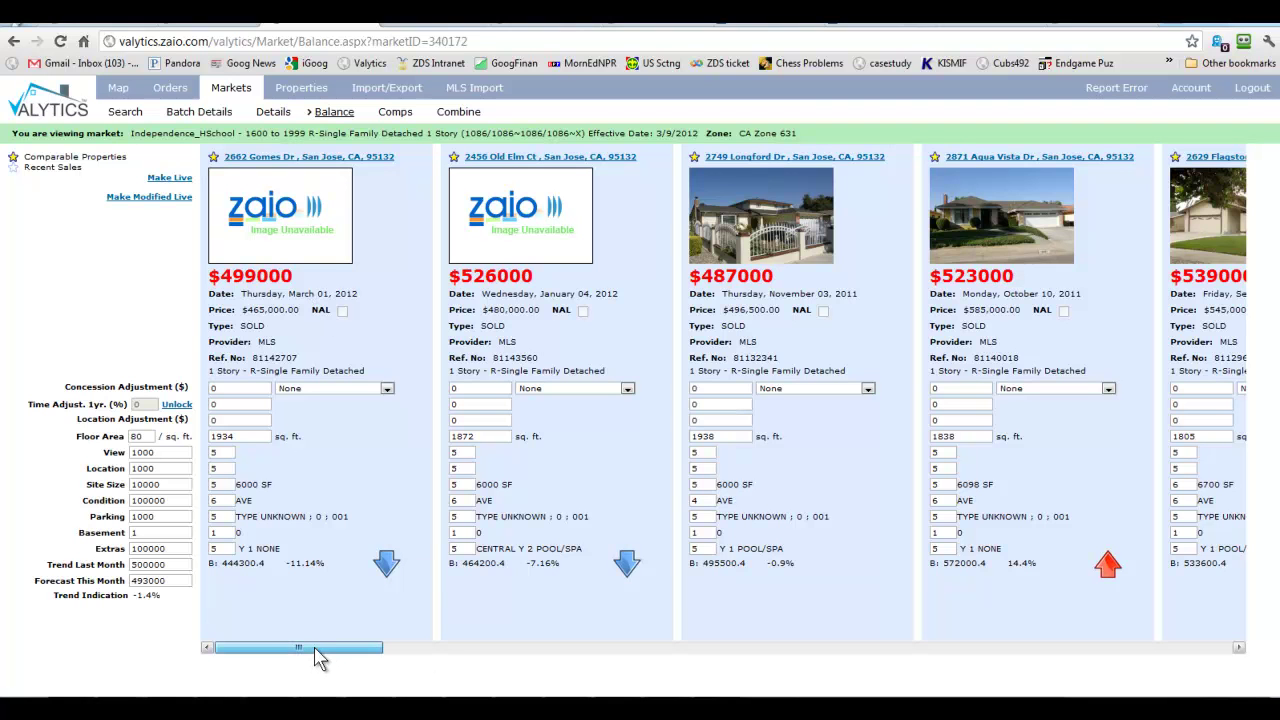
pyautogui.moveTo(318, 658); pyautogui.dragTo(461, 658)
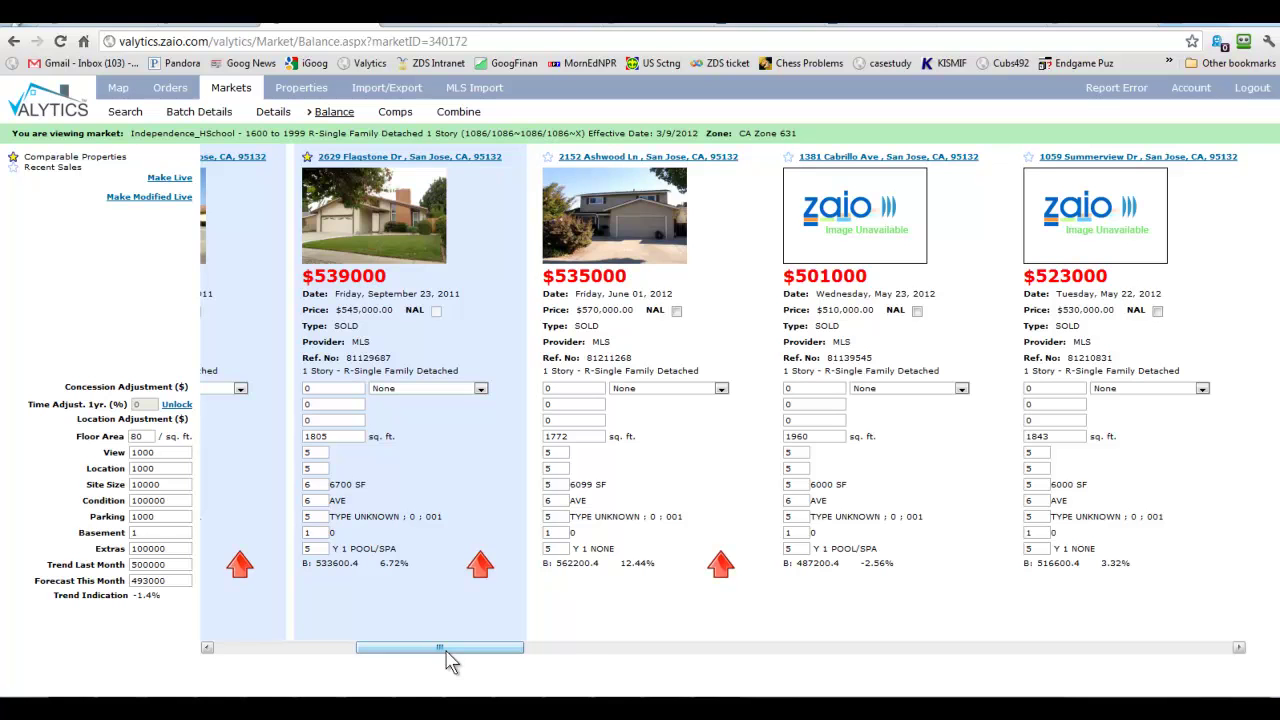
pyautogui.hotkey('ctrl', 'Tab')
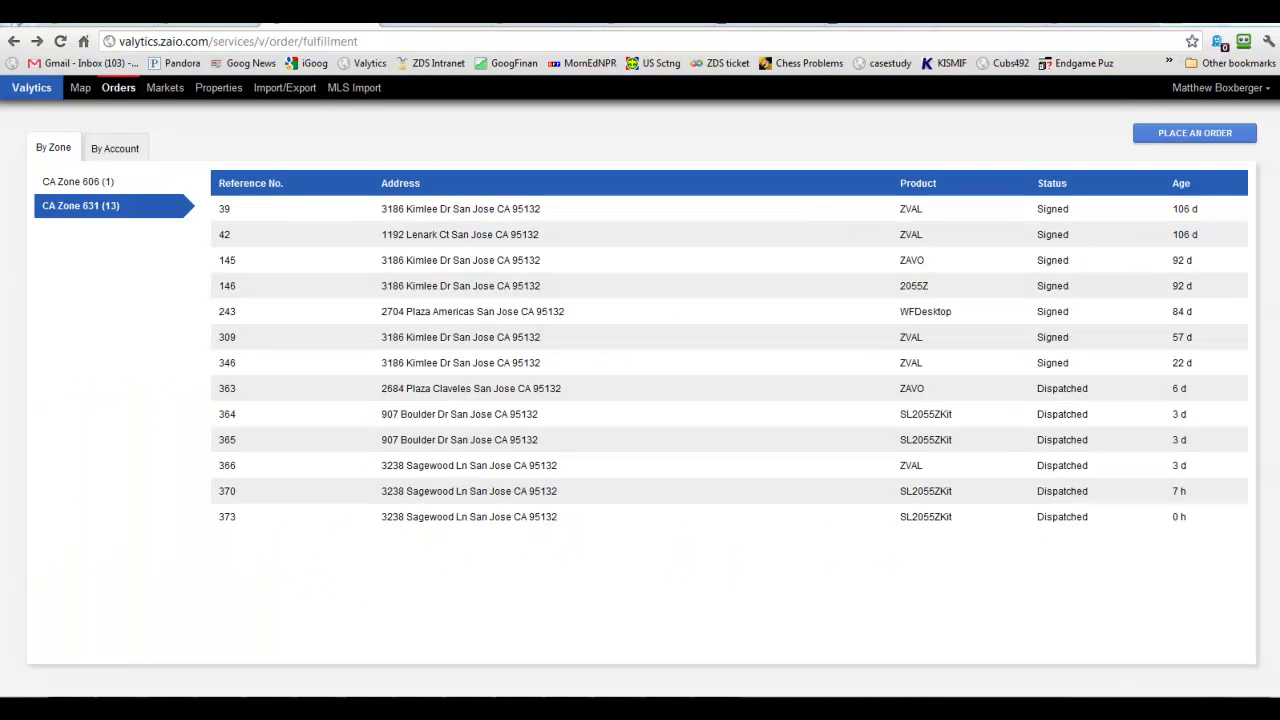
pyautogui.rightClick(426, 470)
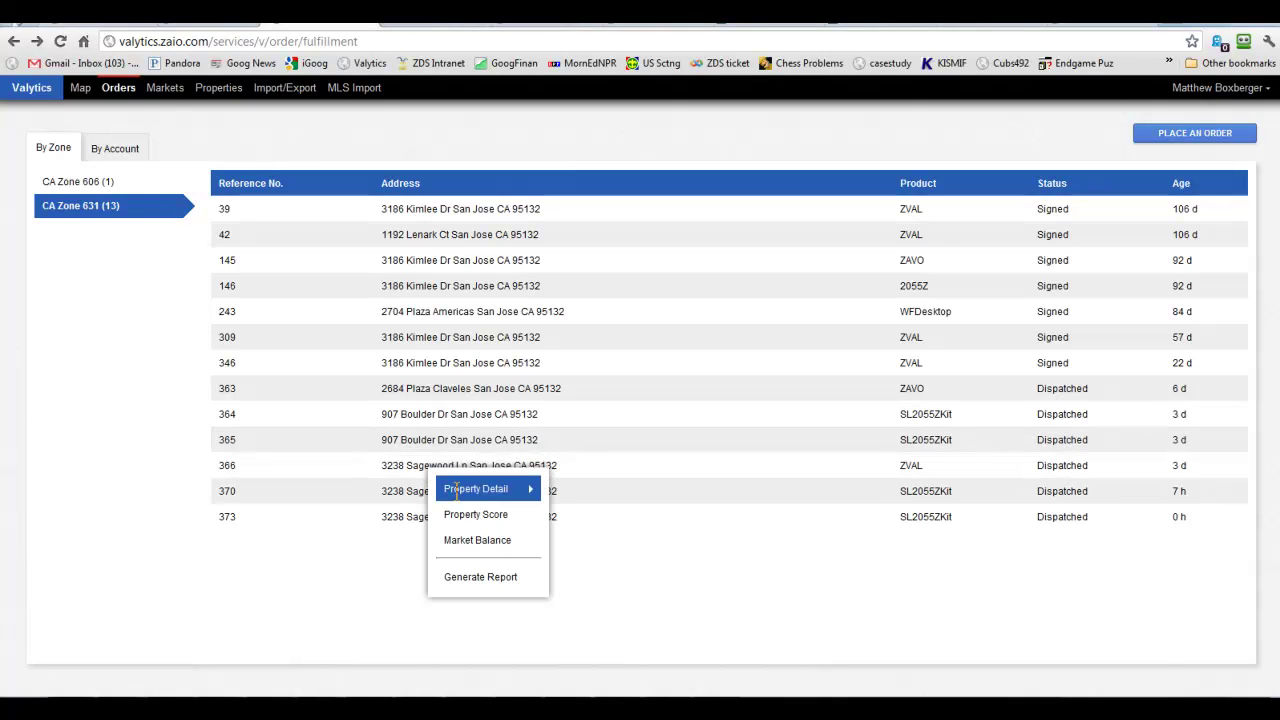
pyautogui.click(456, 490)
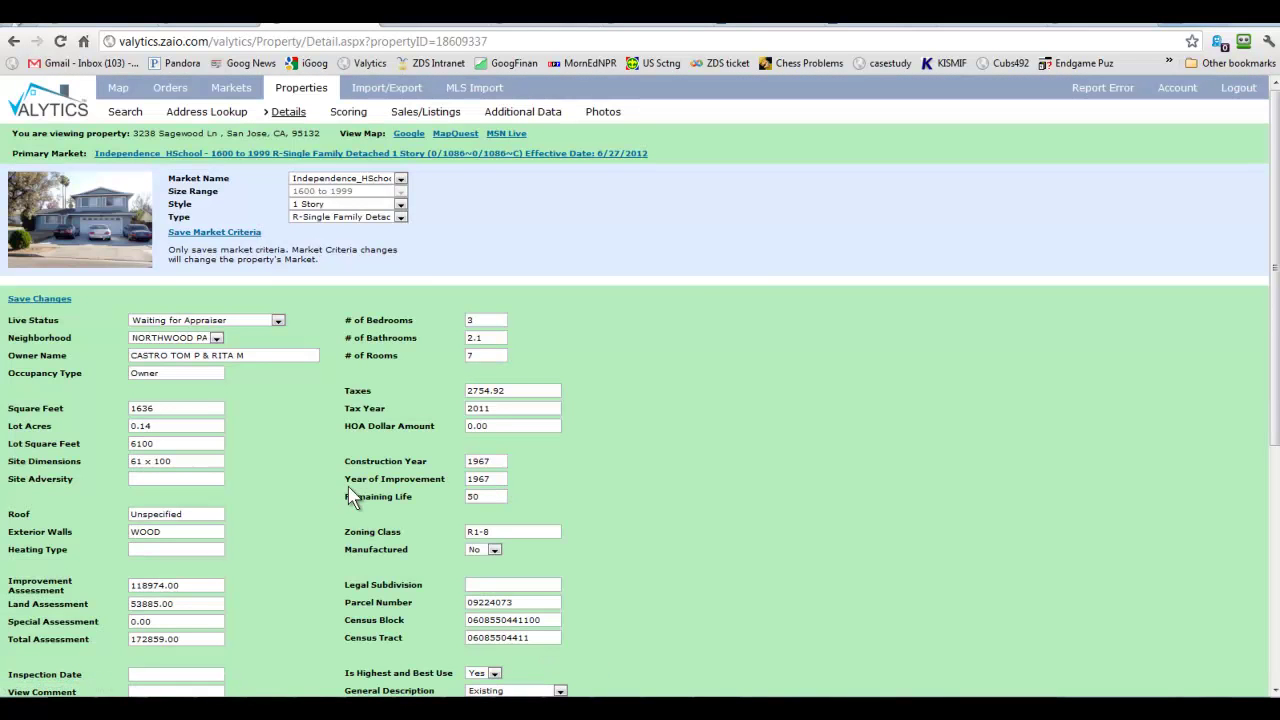
pyautogui.scroll(-2, 286, 468)
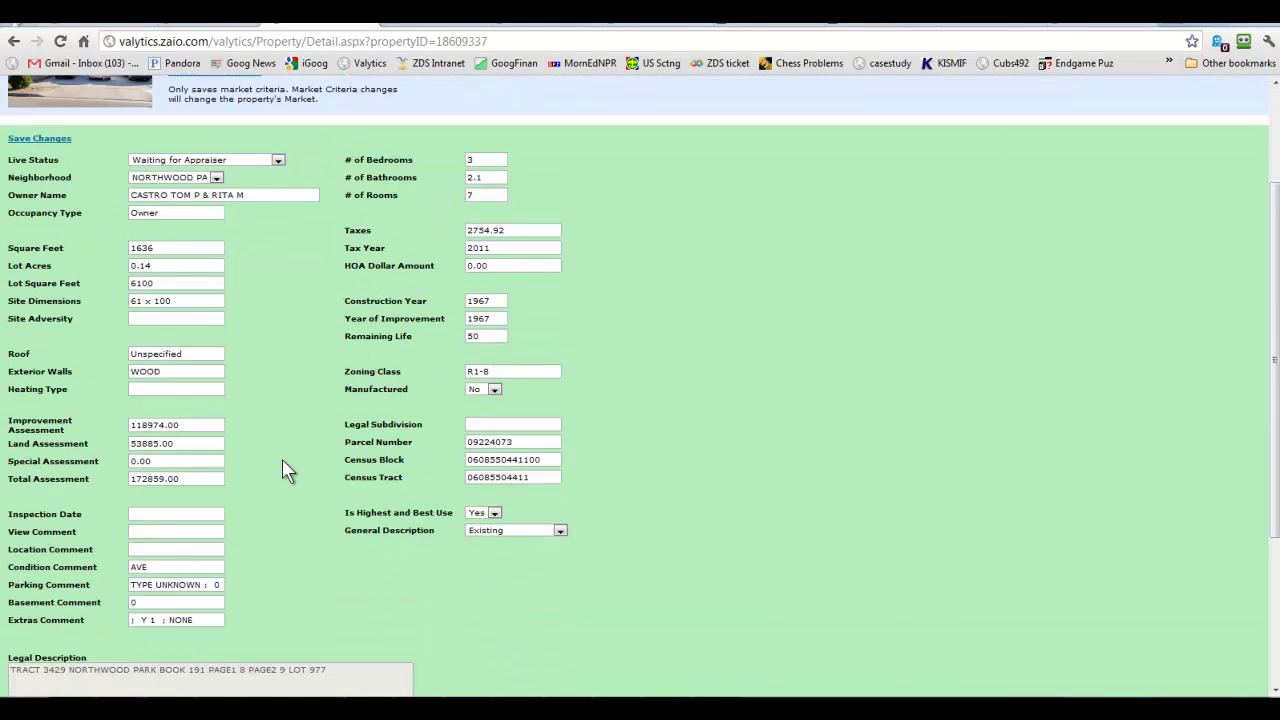
pyautogui.scroll(-1, 243, 509)
pyautogui.scroll(3, 258, 420)
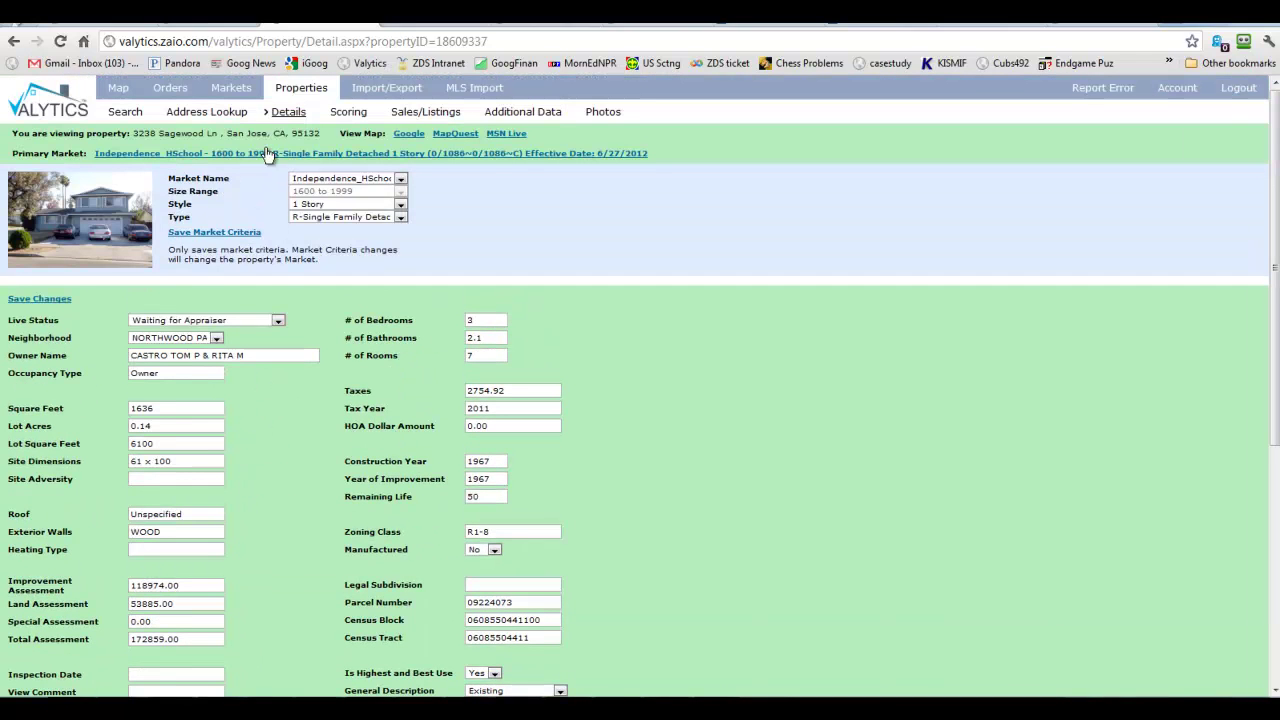
# On the Scoring tab, raise the subject's Condition from 6 to 8 and Extras from 5 to 8, then save.
pyautogui.click(343, 115)
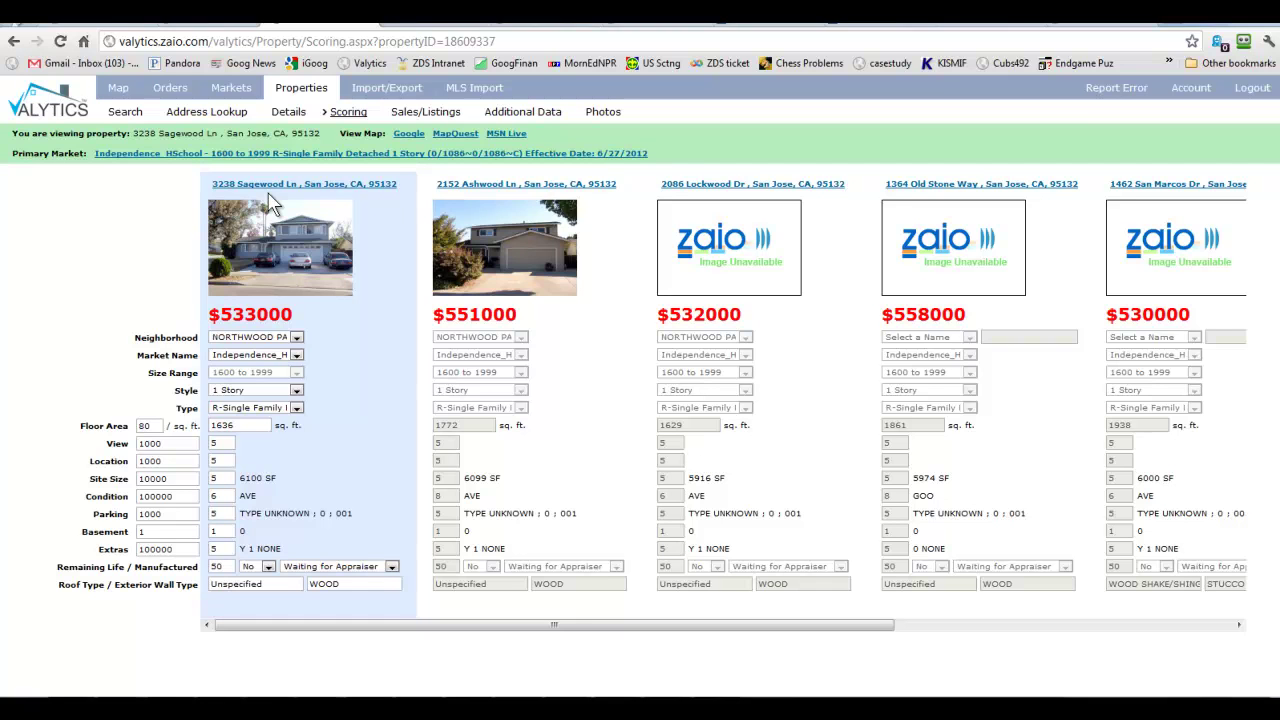
pyautogui.click(268, 290)
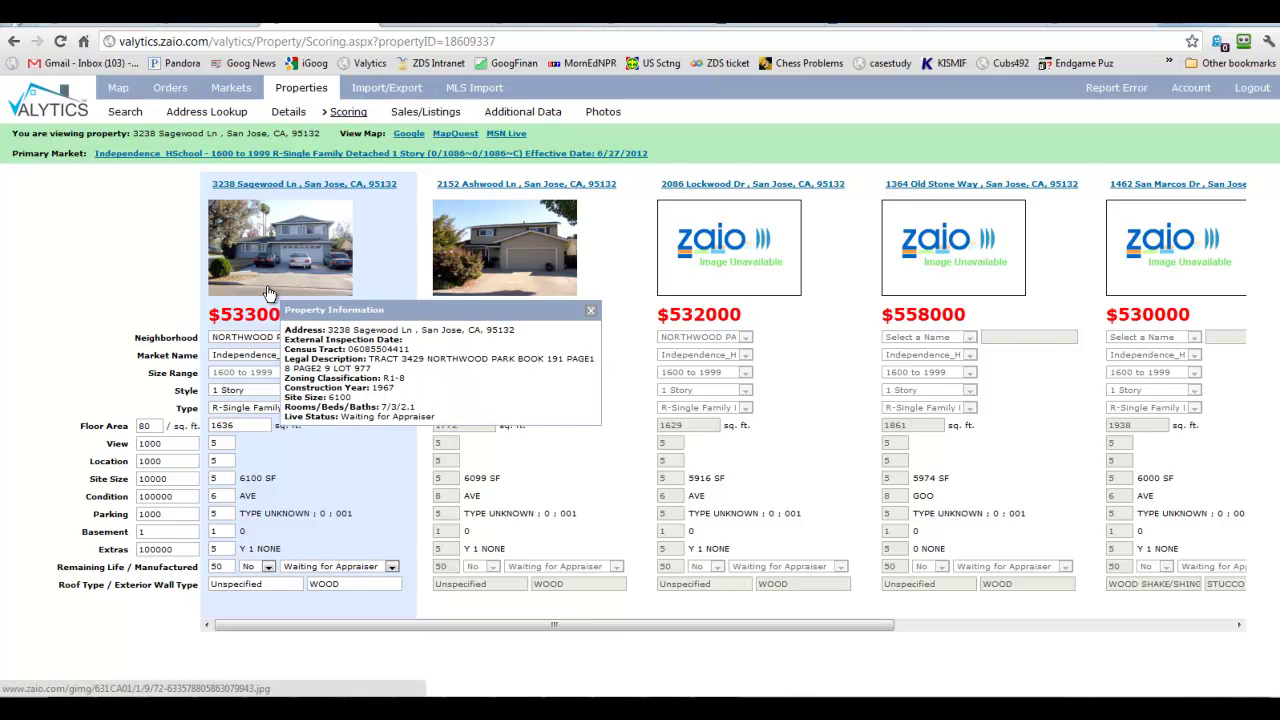
pyautogui.doubleClick(213, 497)
pyautogui.write('8')
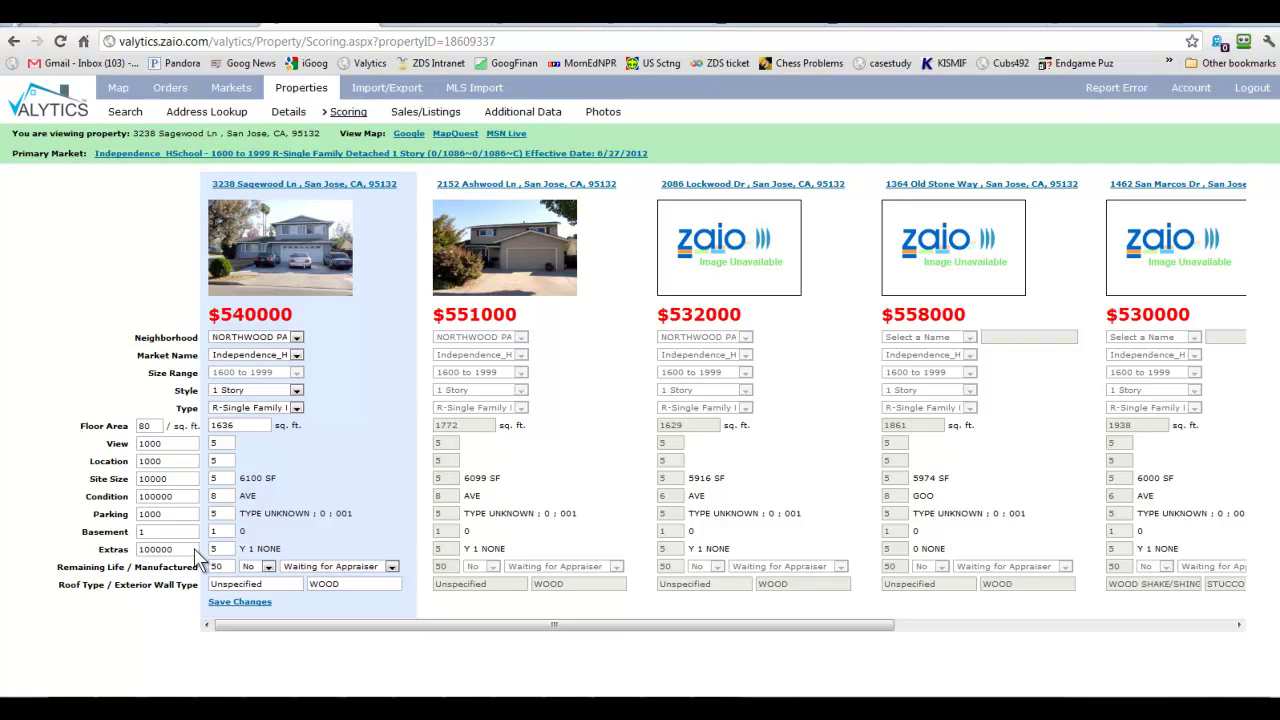
pyautogui.click(218, 549)
pyautogui.doubleClick(218, 549)
pyautogui.write('8')
pyautogui.click(242, 601)
pyautogui.click(14, 41)
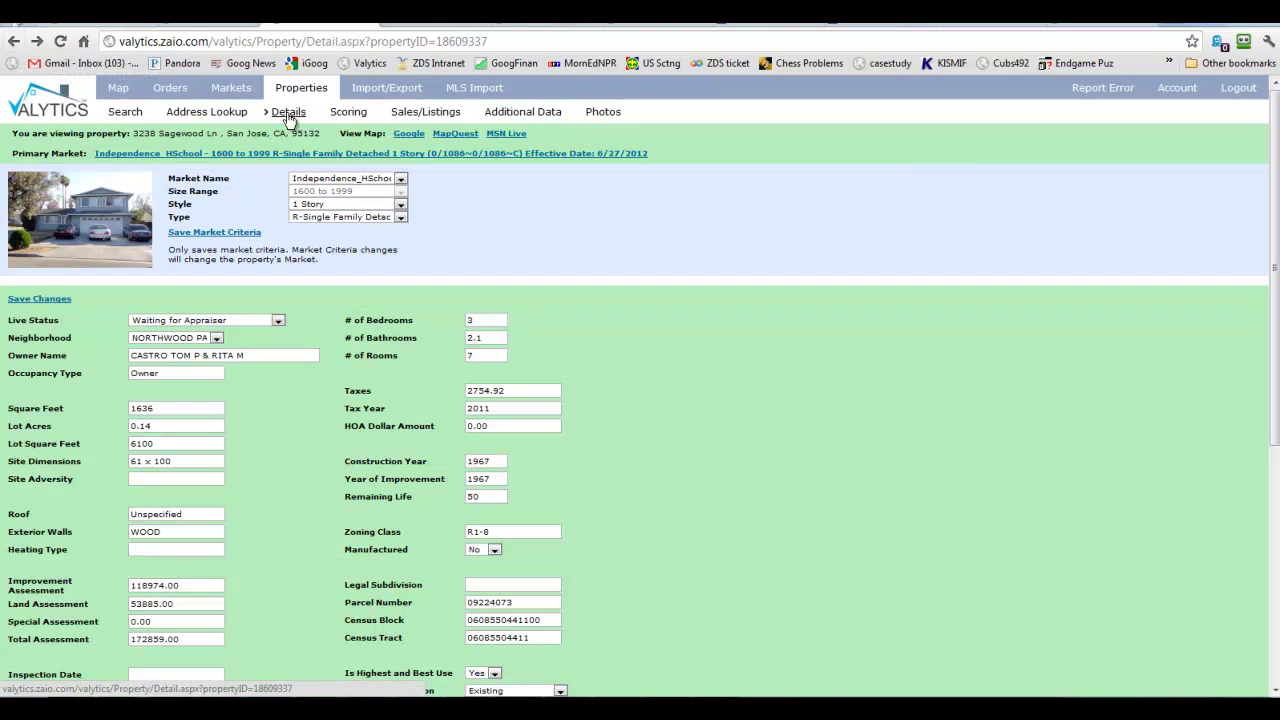
pyautogui.click(13, 41)
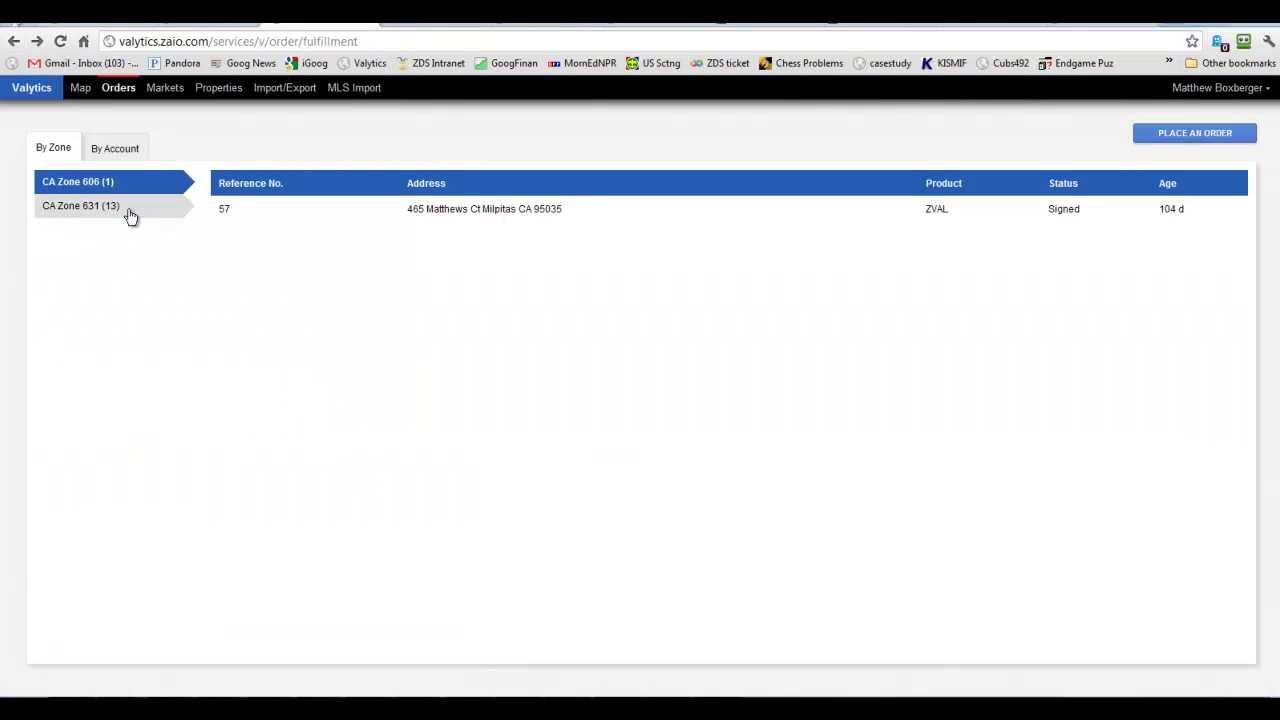
pyautogui.click(129, 209)
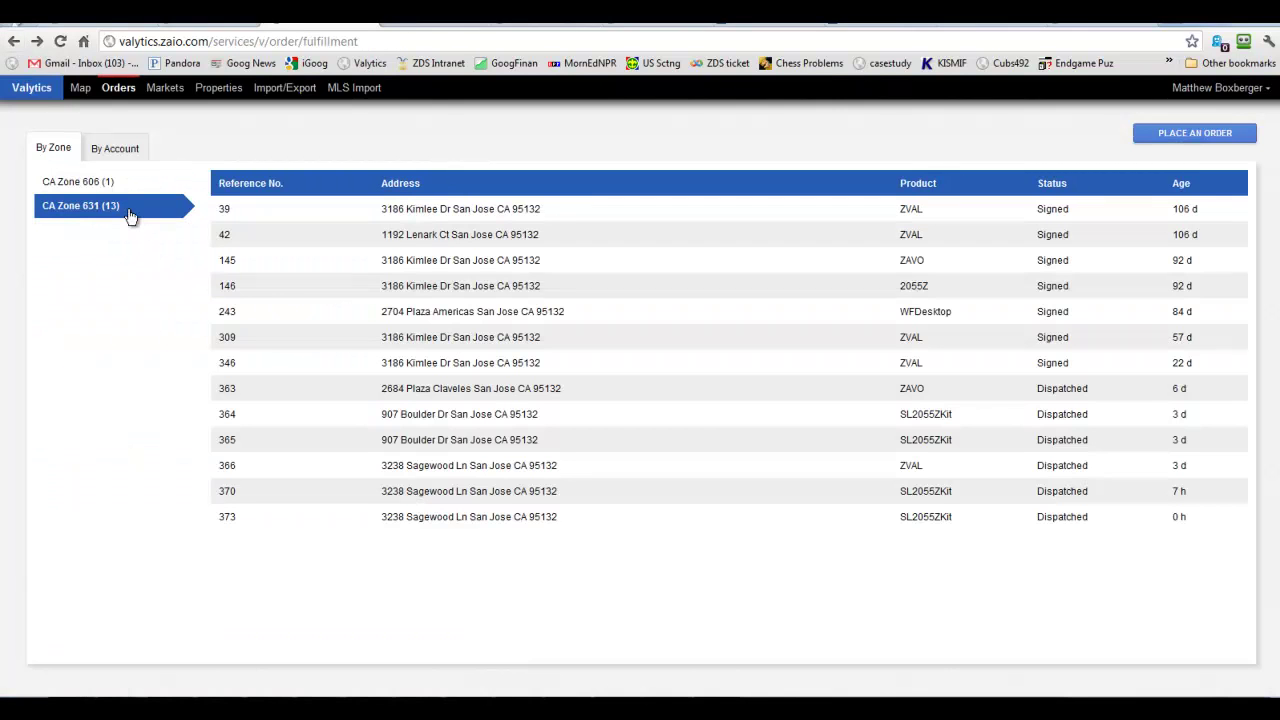
pyautogui.click(424, 466)
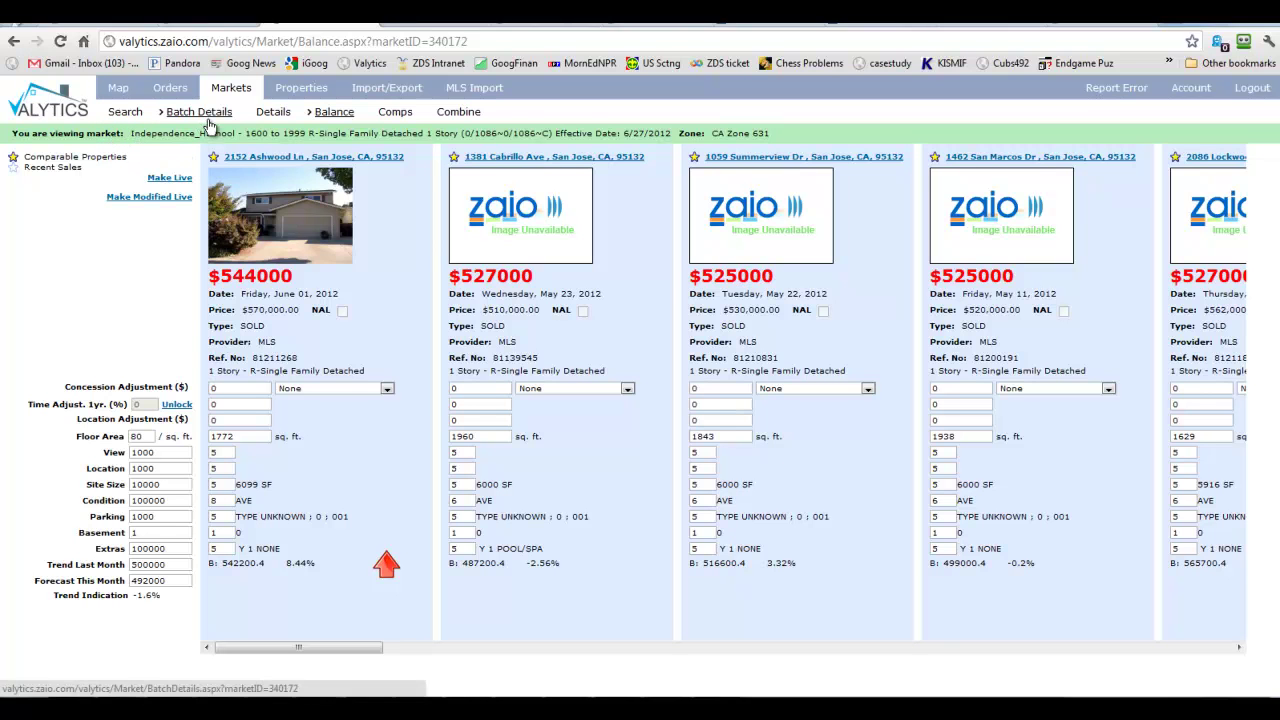
# Set the market's Marketing Time to '< 3 Months' and Demand/Supply to 'Shortage'.
pyautogui.click(273, 116)
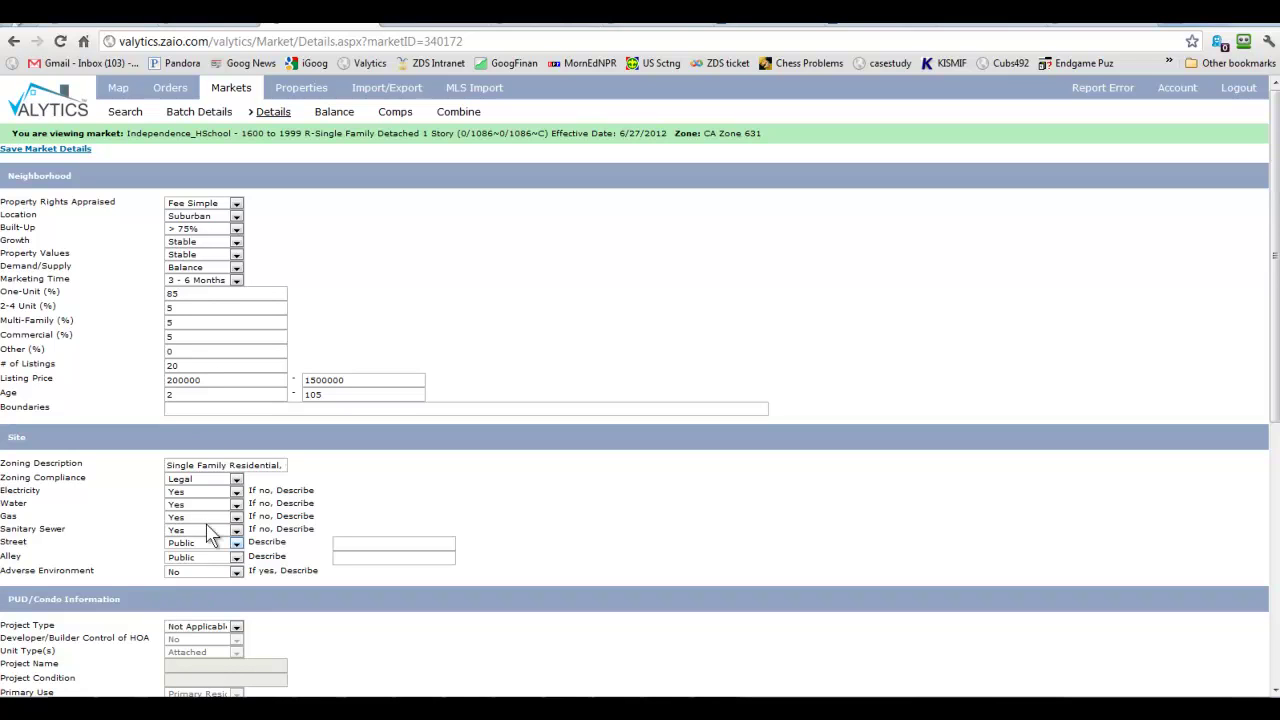
pyautogui.click(229, 285)
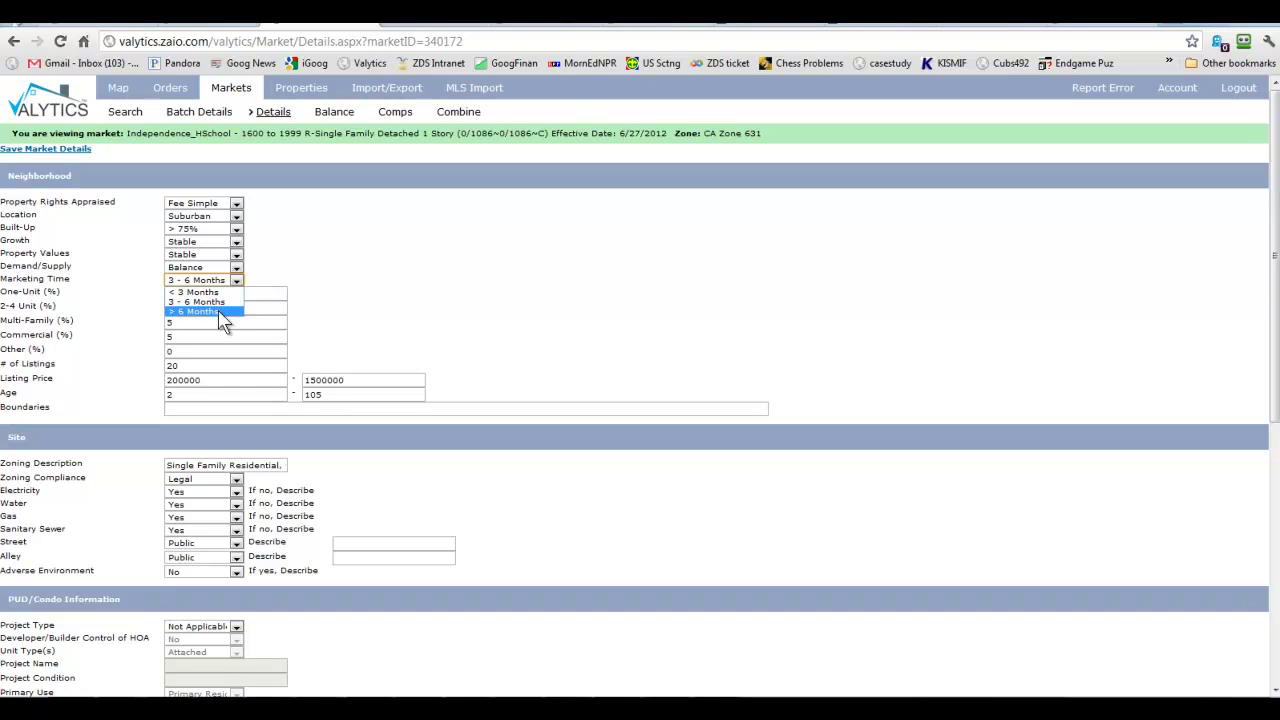
pyautogui.click(212, 292)
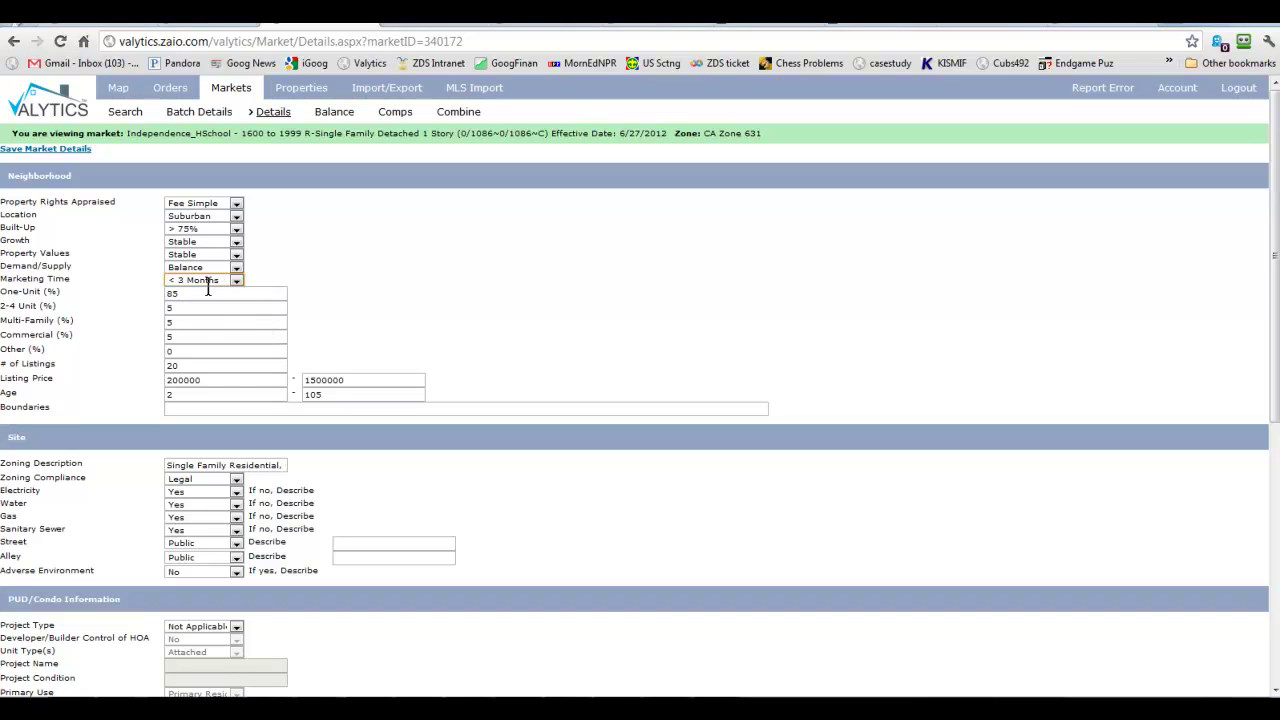
pyautogui.click(199, 268)
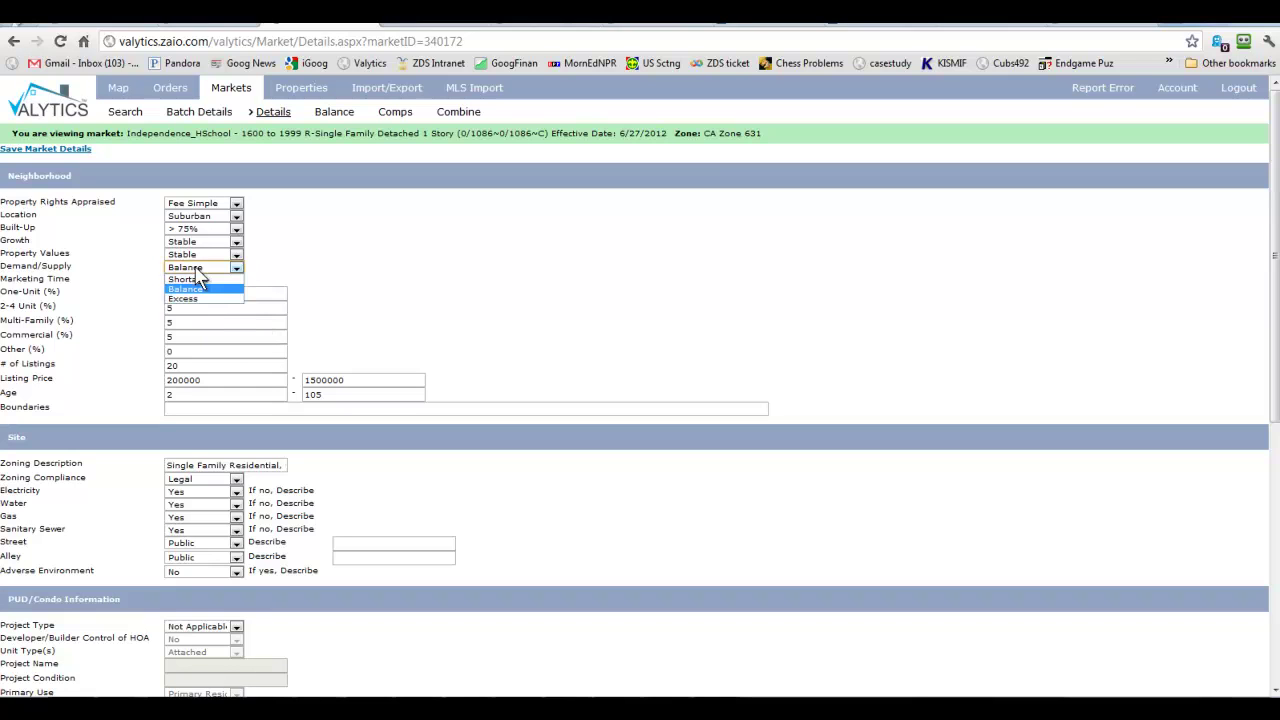
pyautogui.click(190, 279)
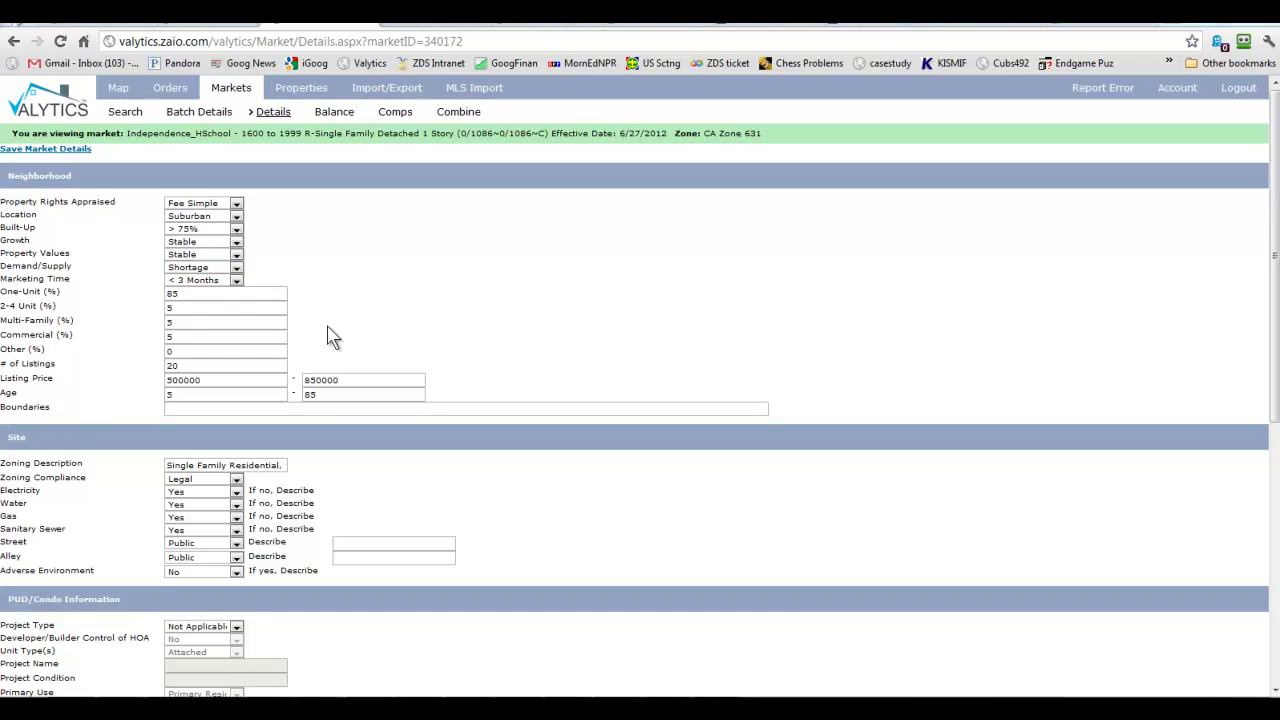
# Enter the boundaries Landess Ave, Berryessa Rd, Morrill Ave and Capitol Ave, and save the market details.
pyautogui.click(188, 408)
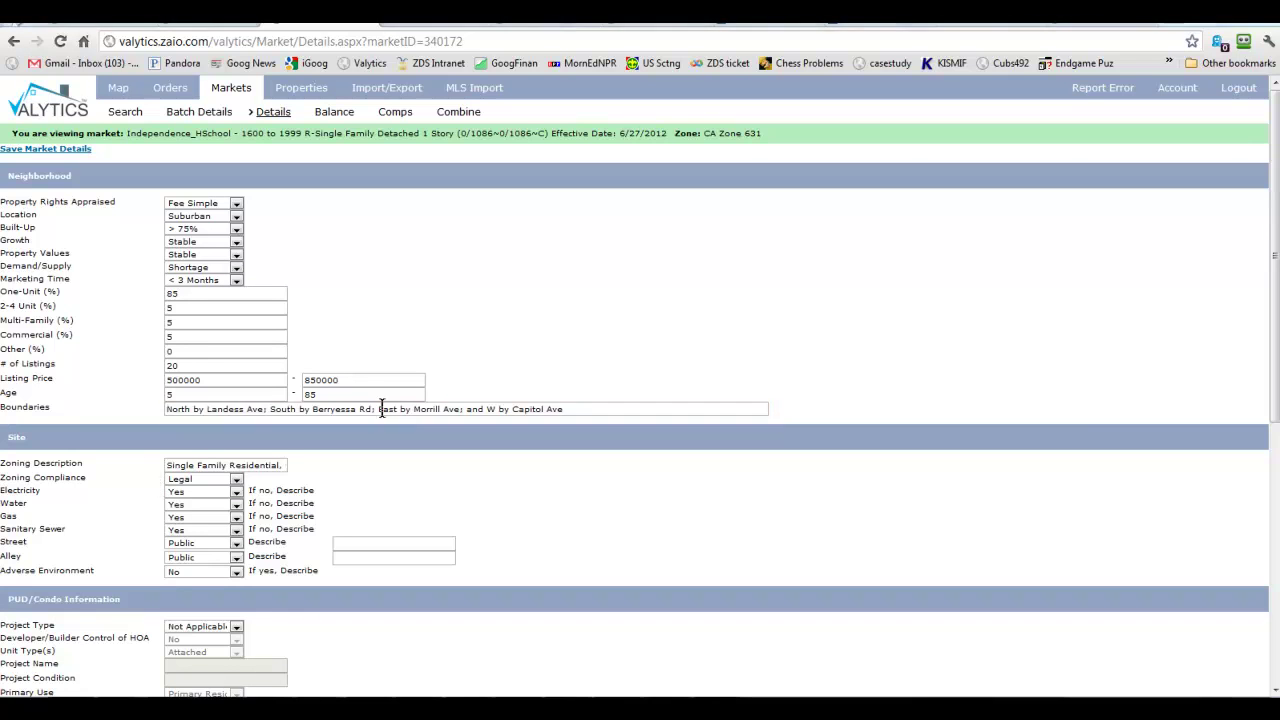
pyautogui.scroll(-5, 390, 478)
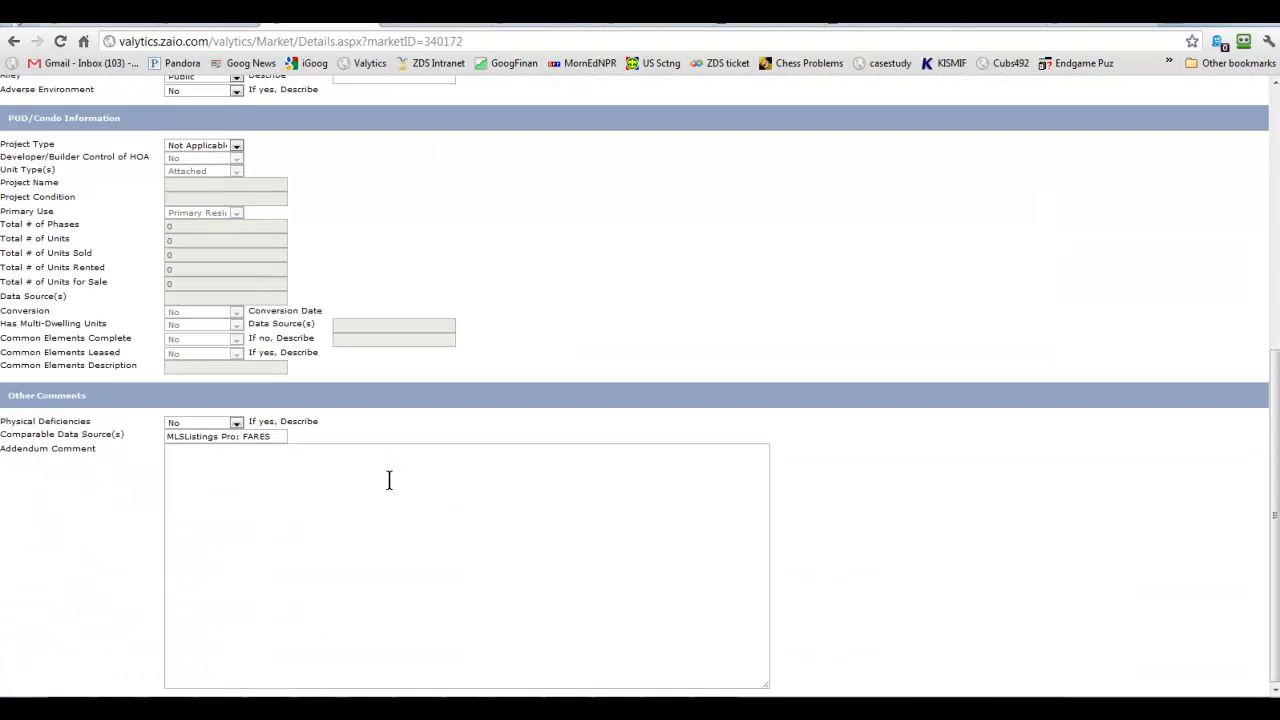
pyautogui.scroll(5, 300, 500)
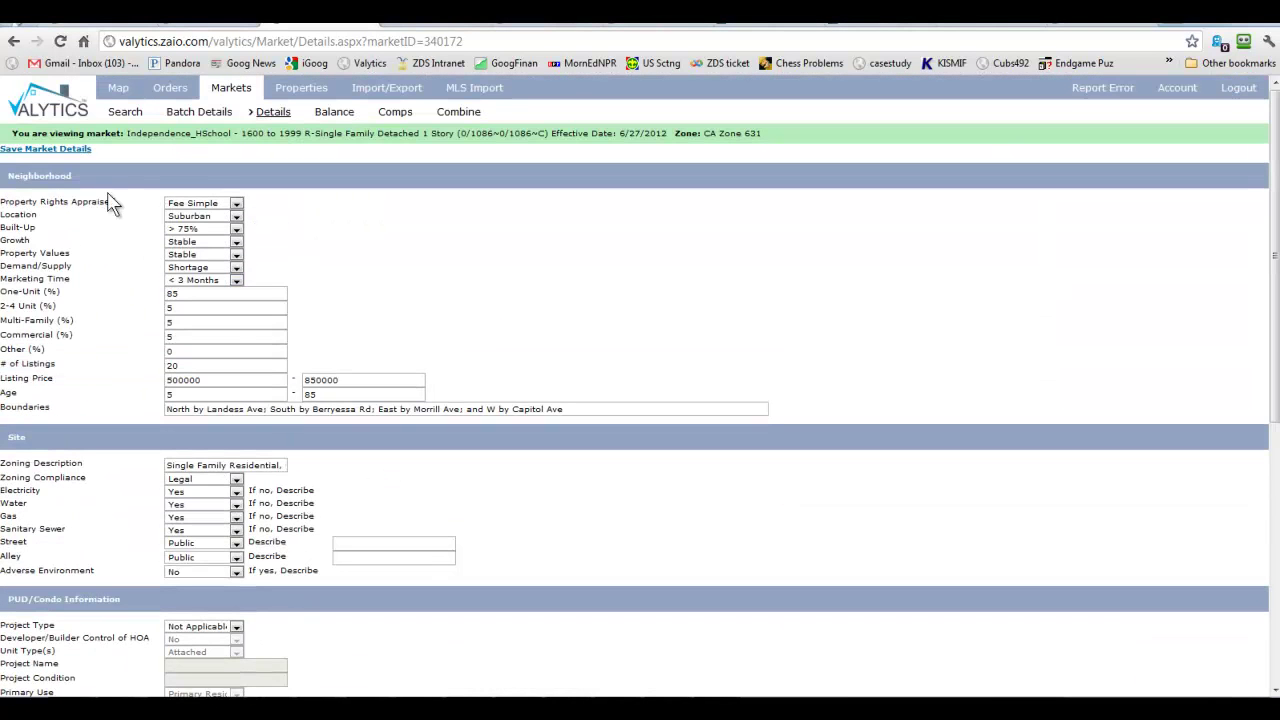
pyautogui.click(44, 151)
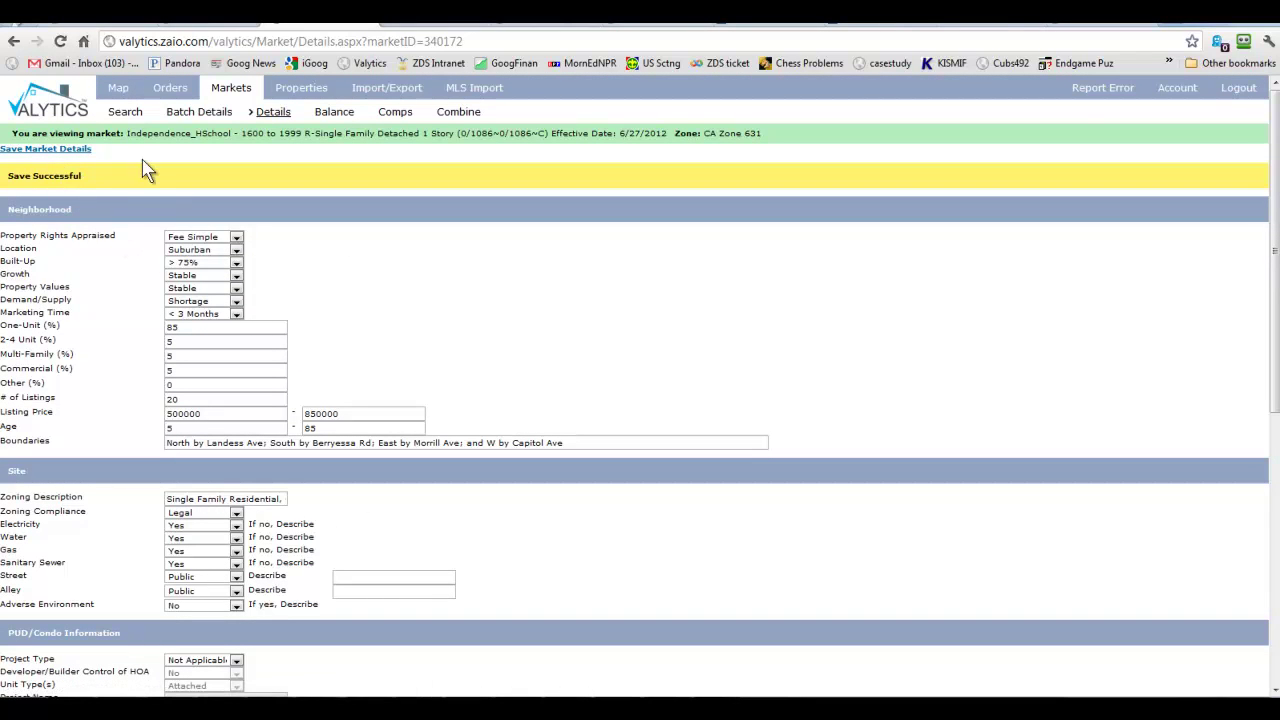
pyautogui.click(14, 41)
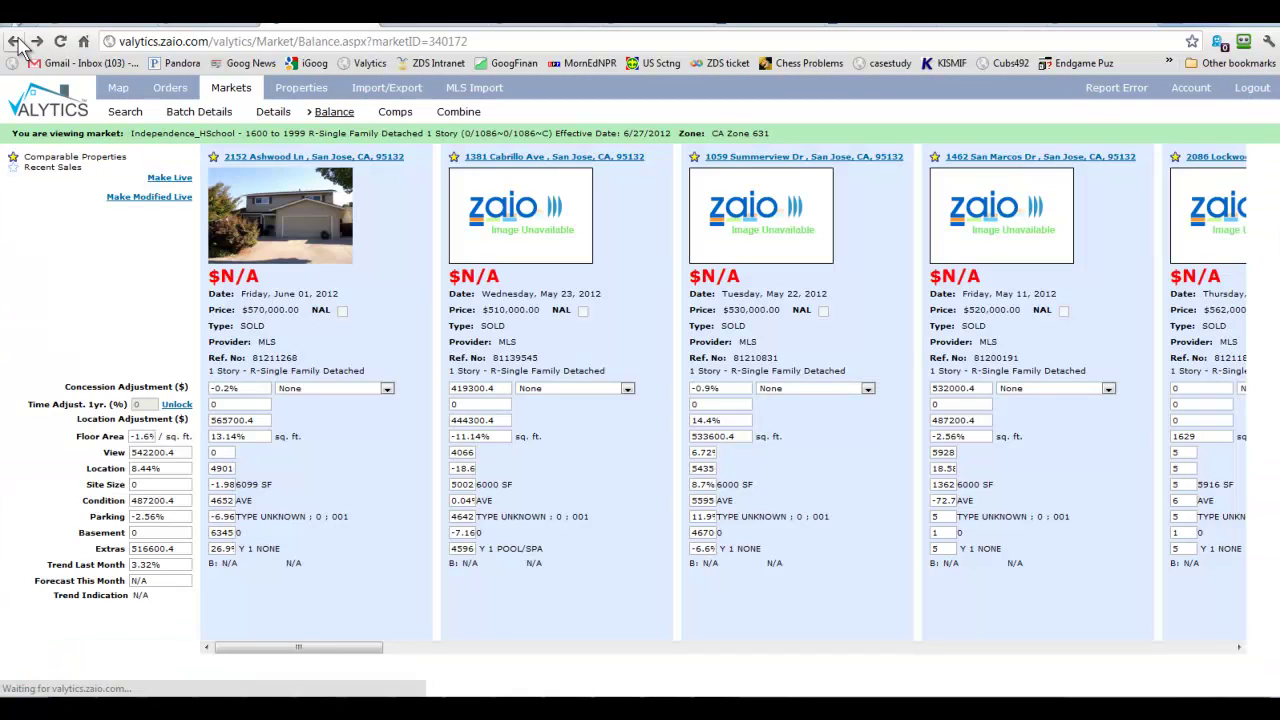
pyautogui.click(14, 41)
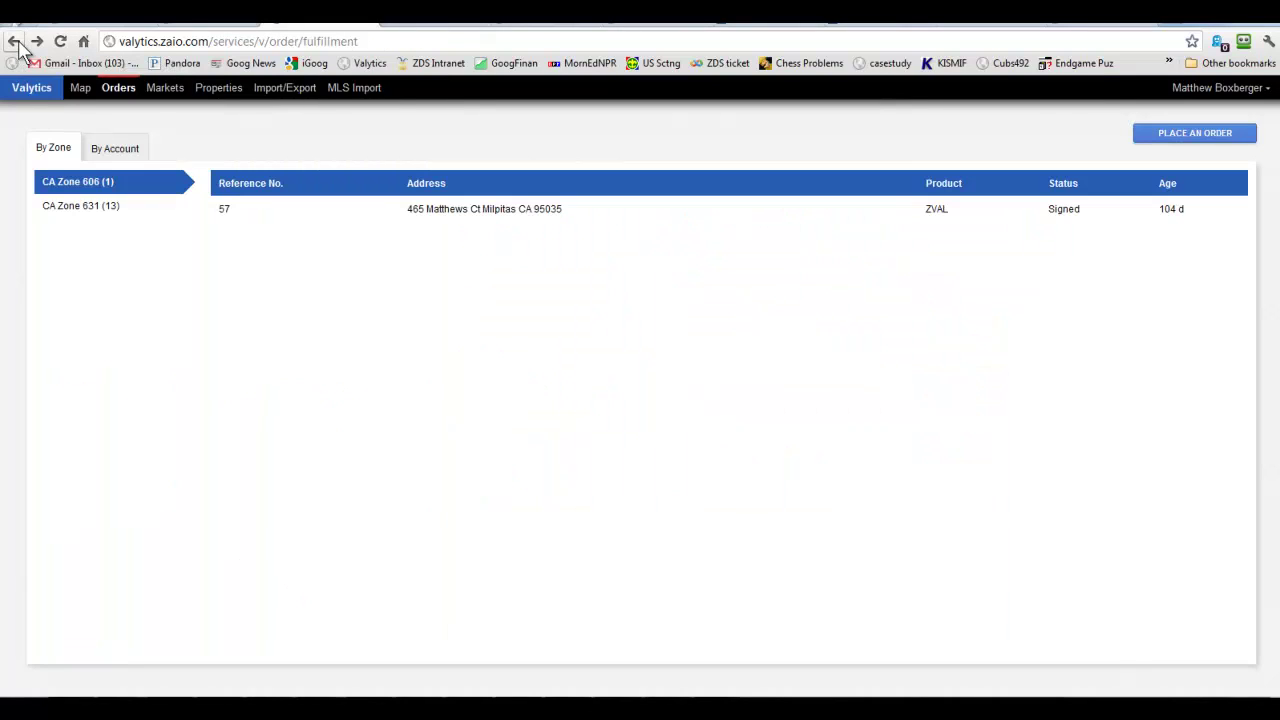
pyautogui.click(100, 213)
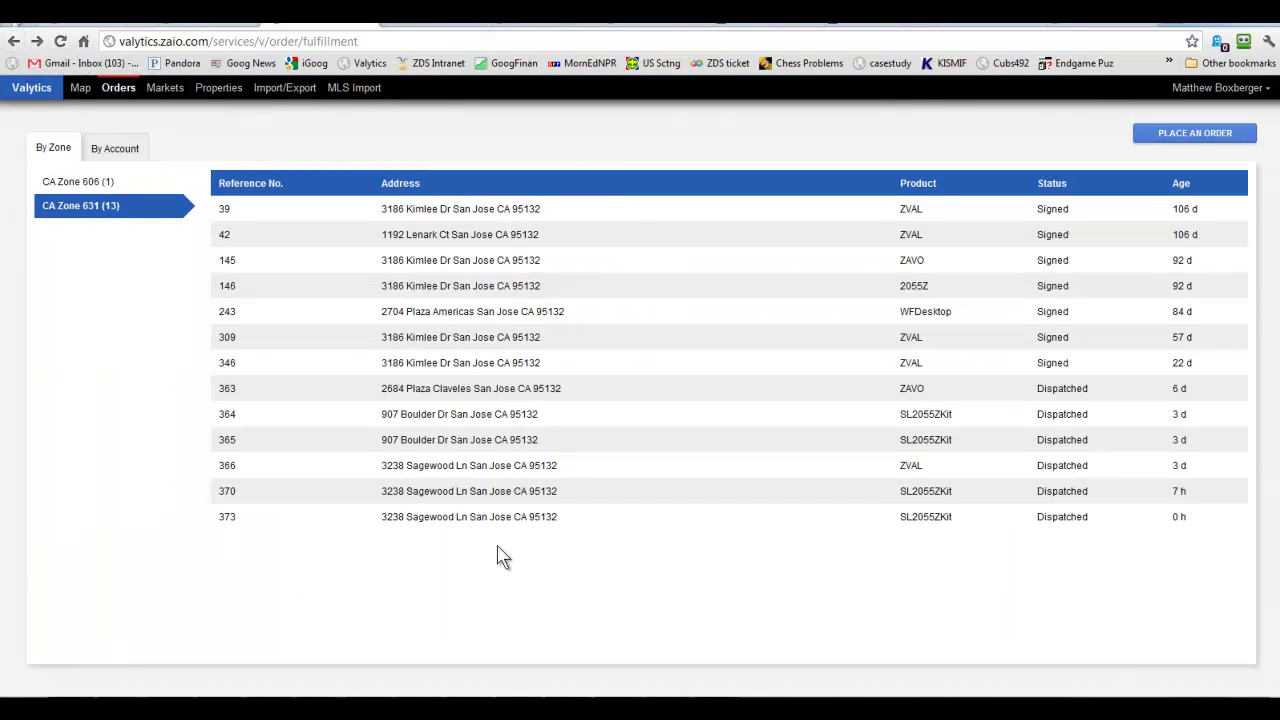
pyautogui.rightClick(486, 478)
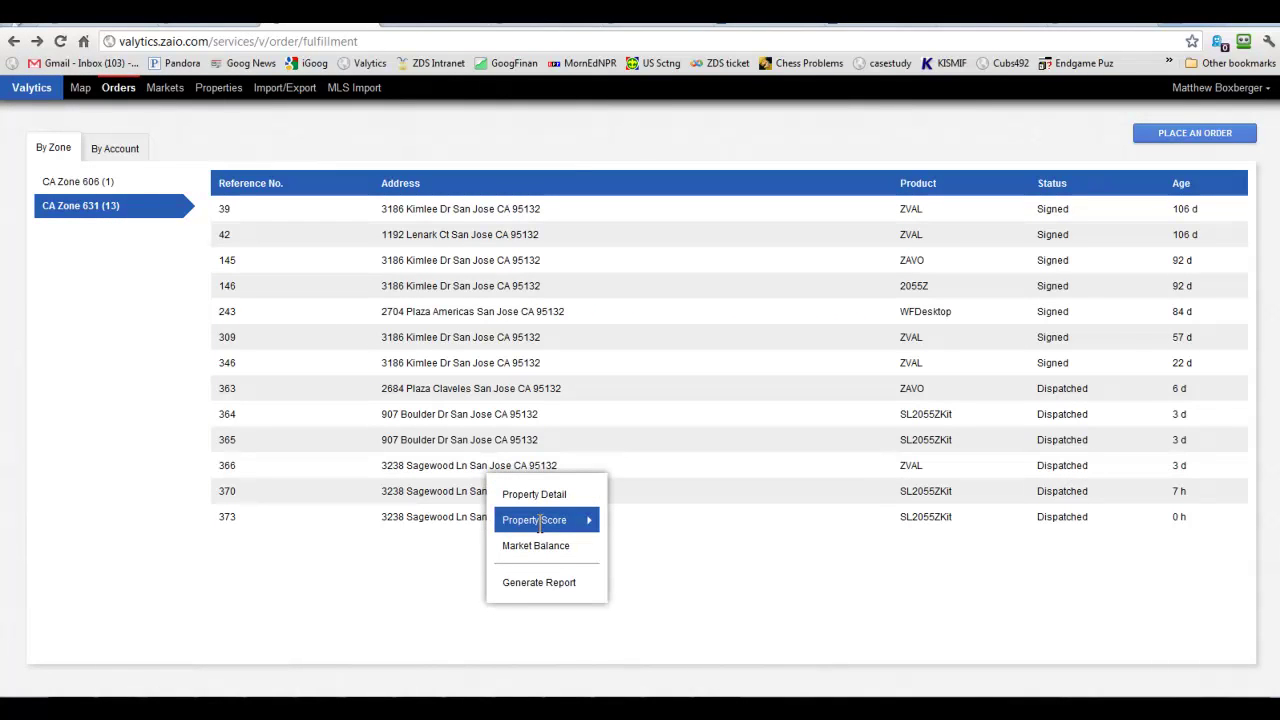
pyautogui.click(544, 582)
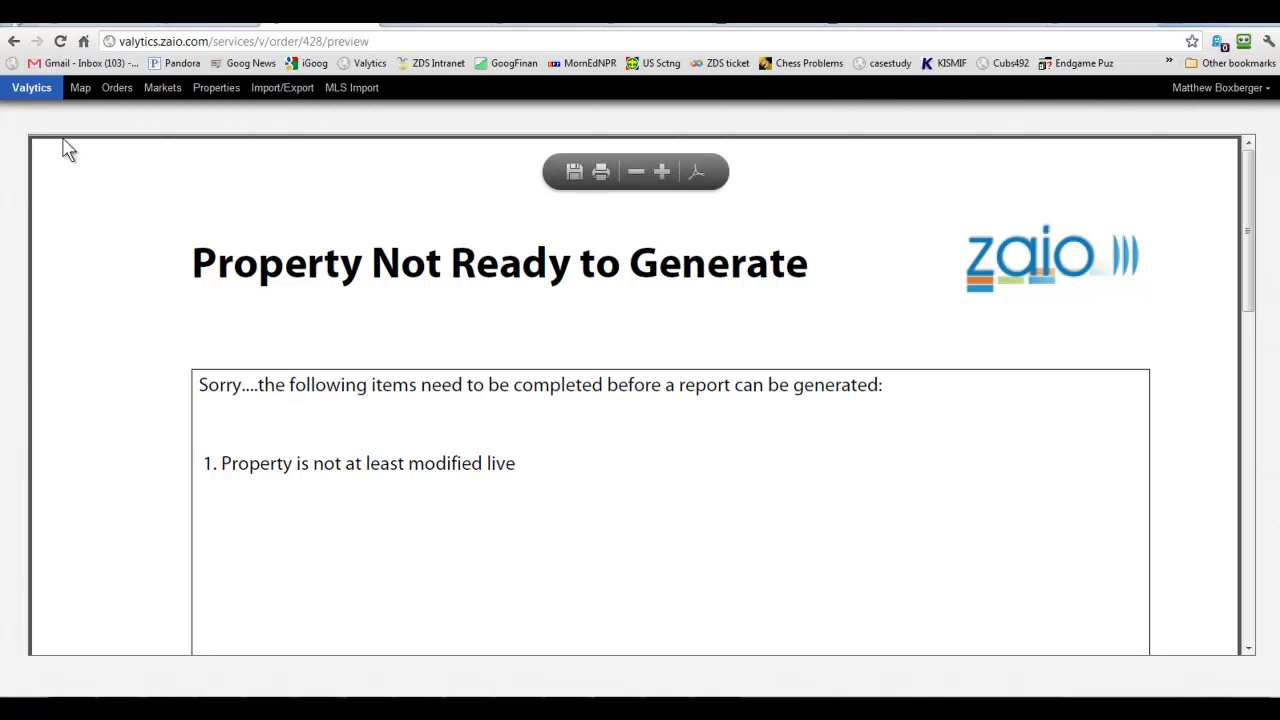
pyautogui.click(14, 42)
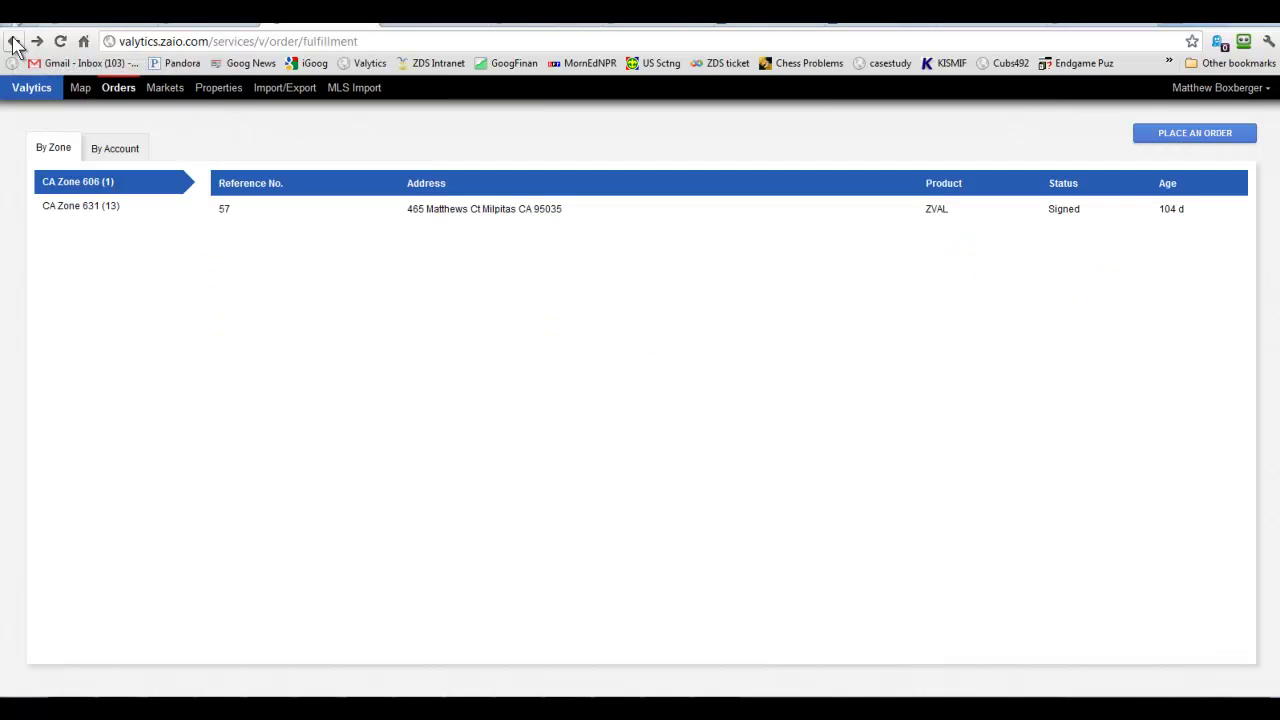
# Make the property Modified Live and always allow pop-ups from valytics.zaio.com.
pyautogui.click(81, 210)
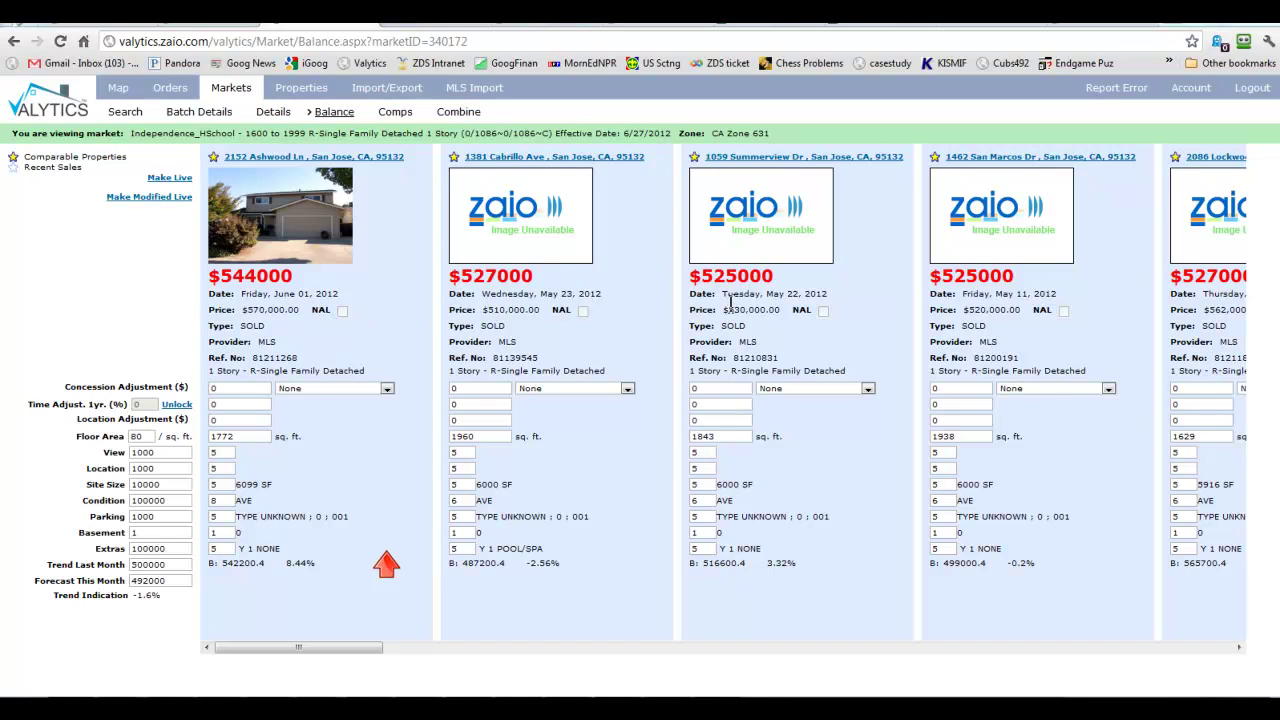
pyautogui.click(138, 197)
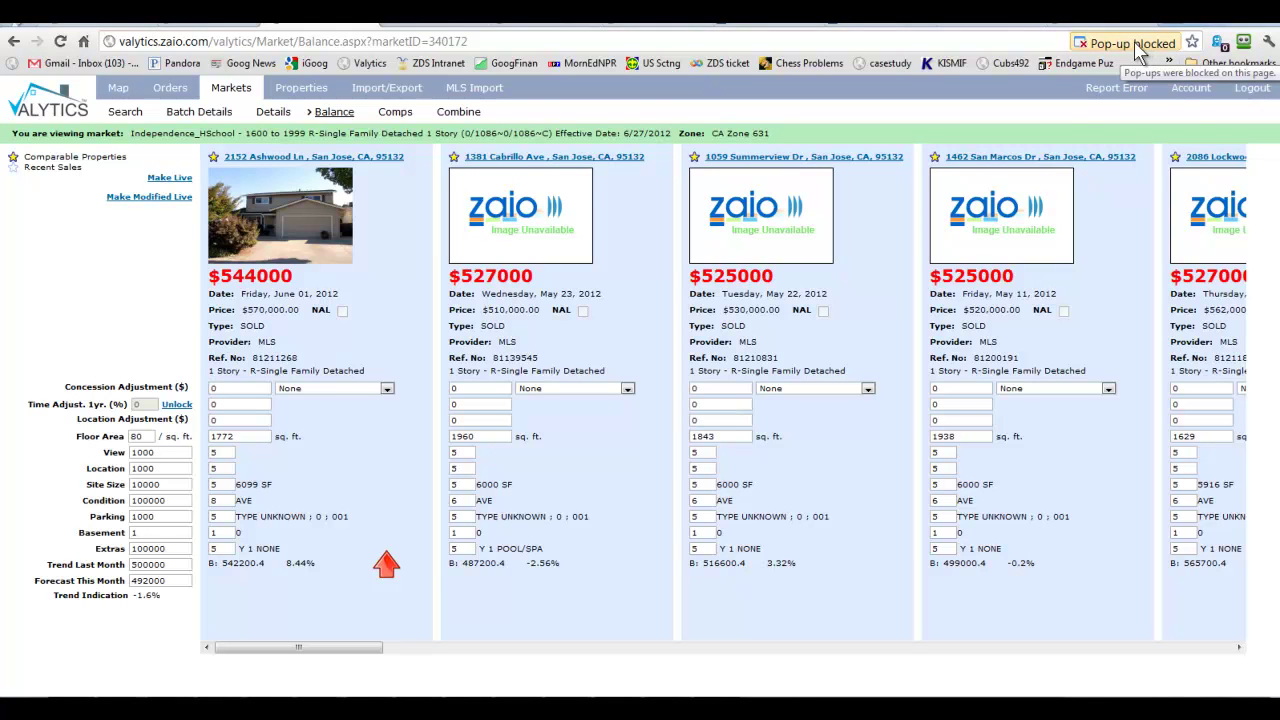
pyautogui.click(1180, 46)
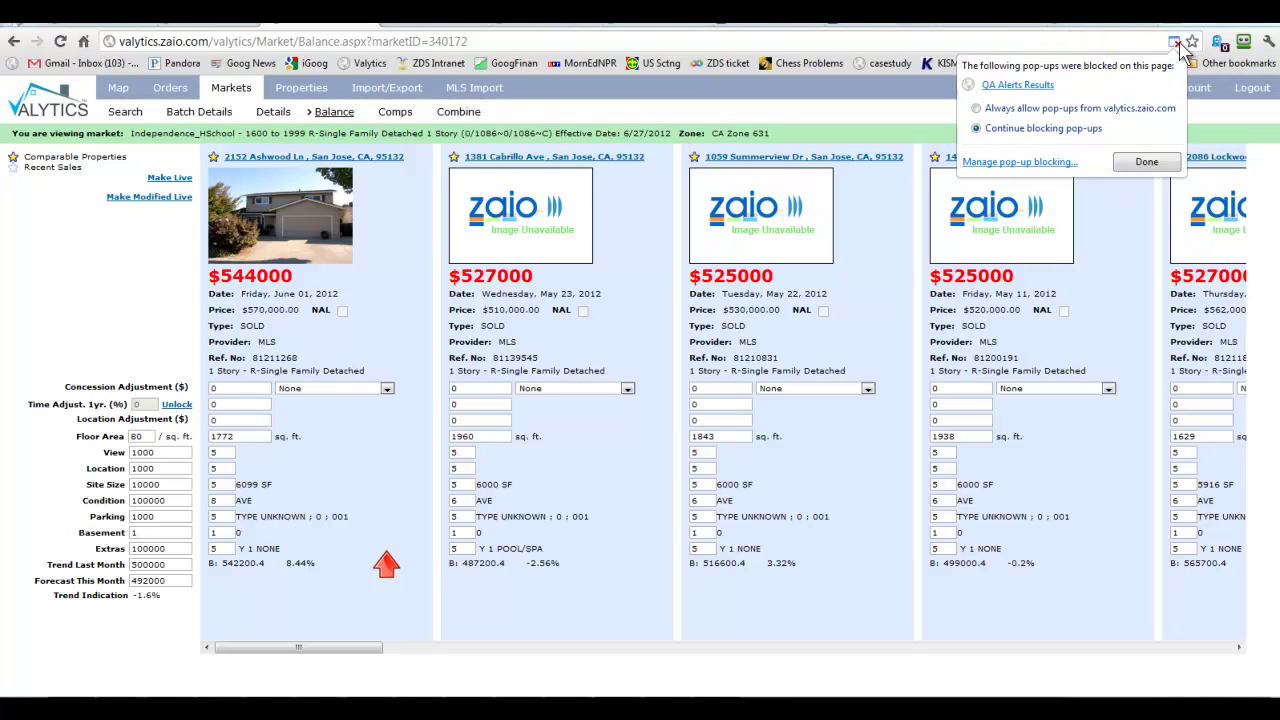
pyautogui.click(1005, 110)
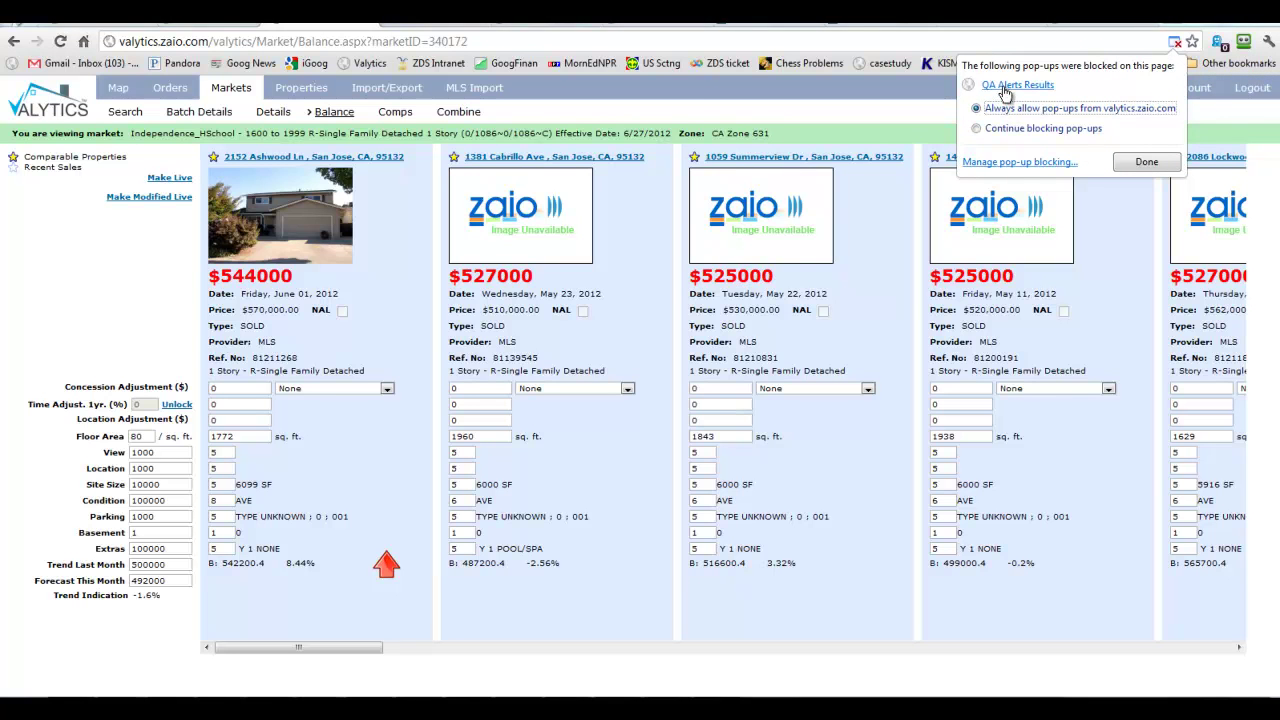
# Override the QA alert with the Unbracket comment, update the live status, and close the QA results.
pyautogui.click(1005, 88)
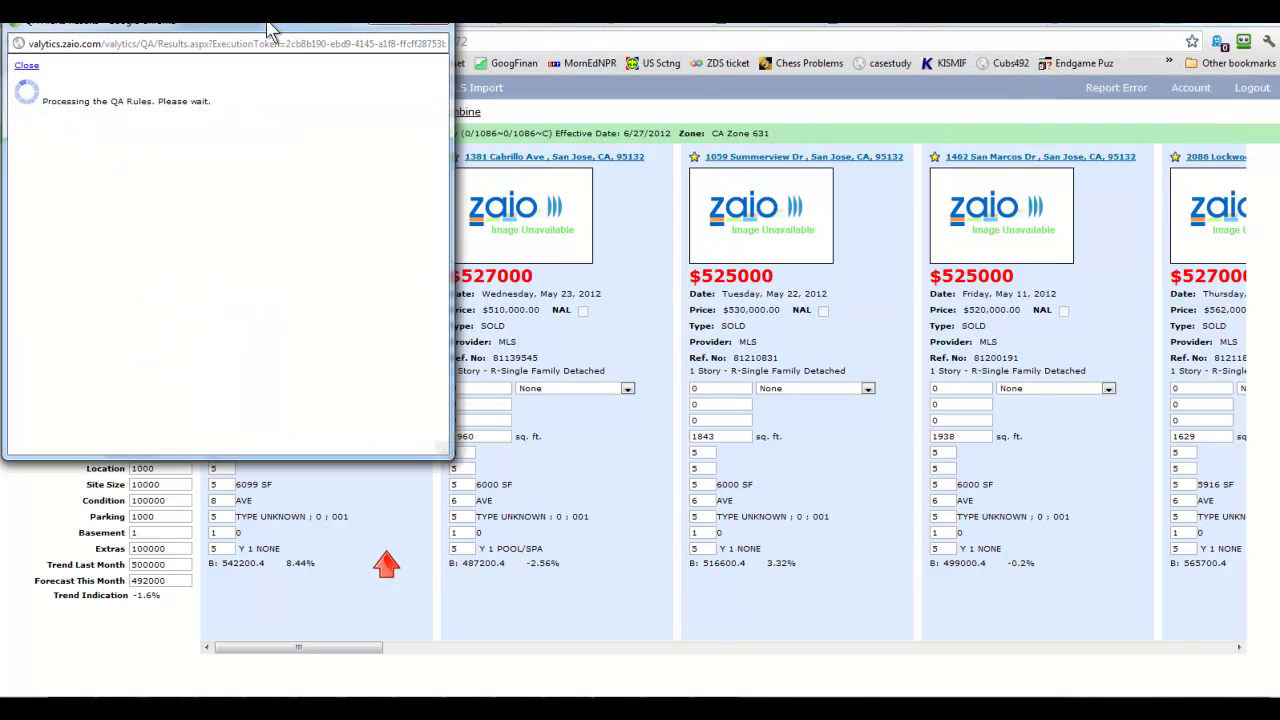
pyautogui.moveTo(271, 28); pyautogui.dragTo(285, 78)
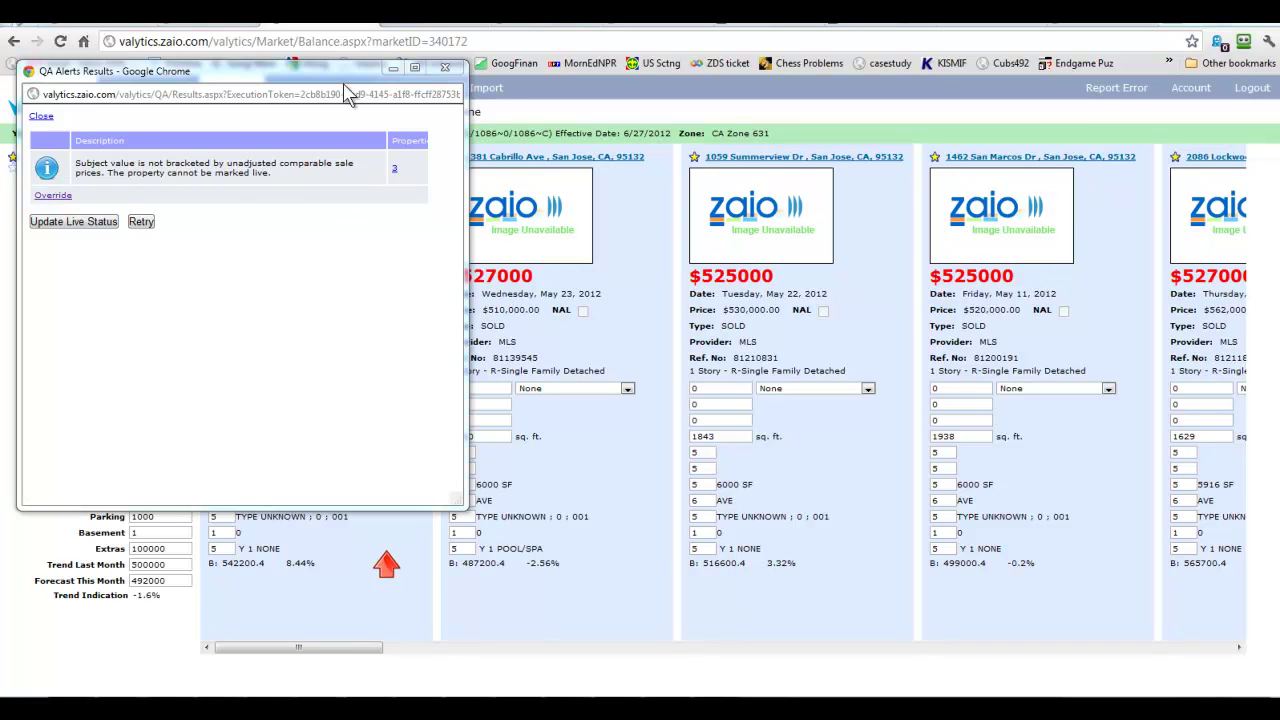
pyautogui.moveTo(346, 80); pyautogui.dragTo(375, 178)
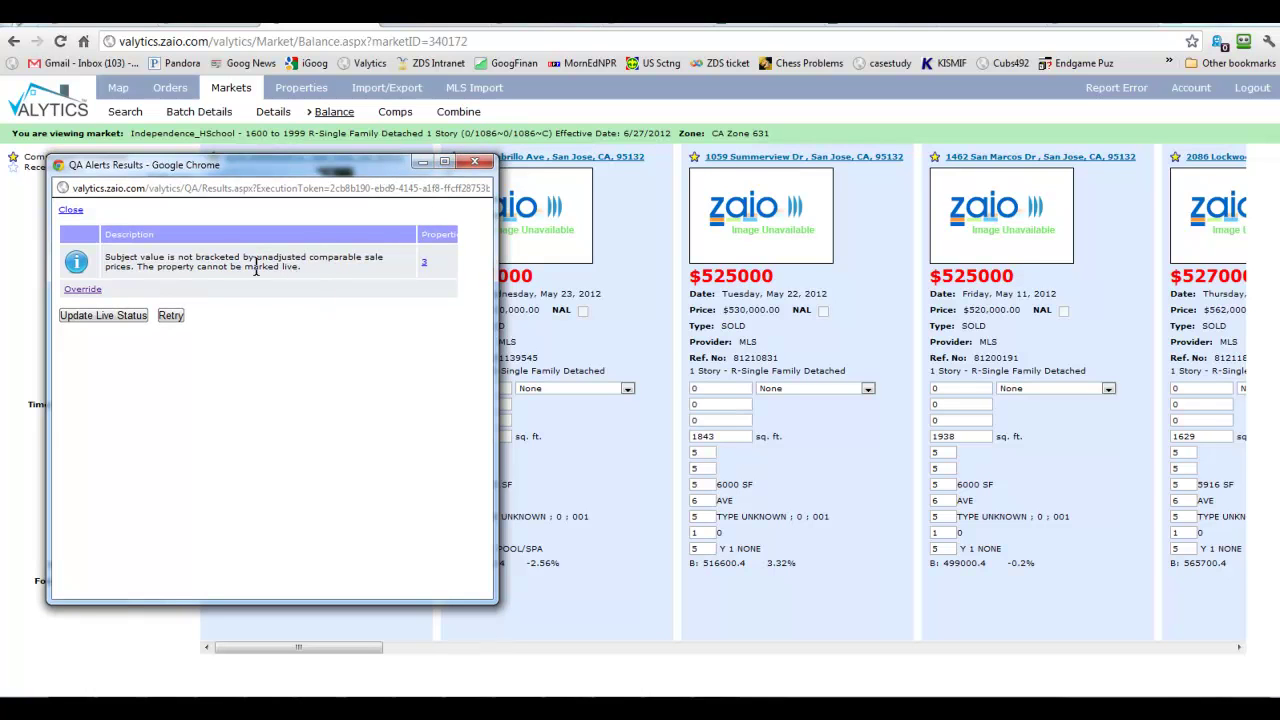
pyautogui.click(92, 291)
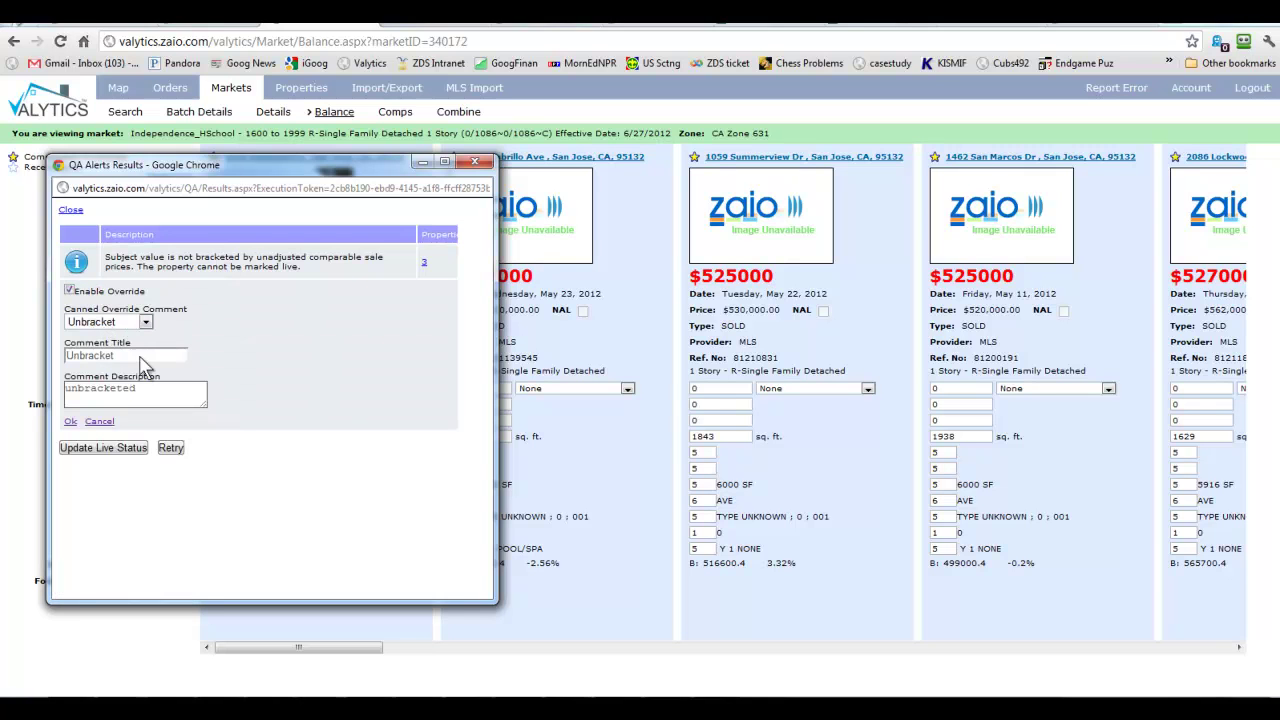
pyautogui.click(84, 452)
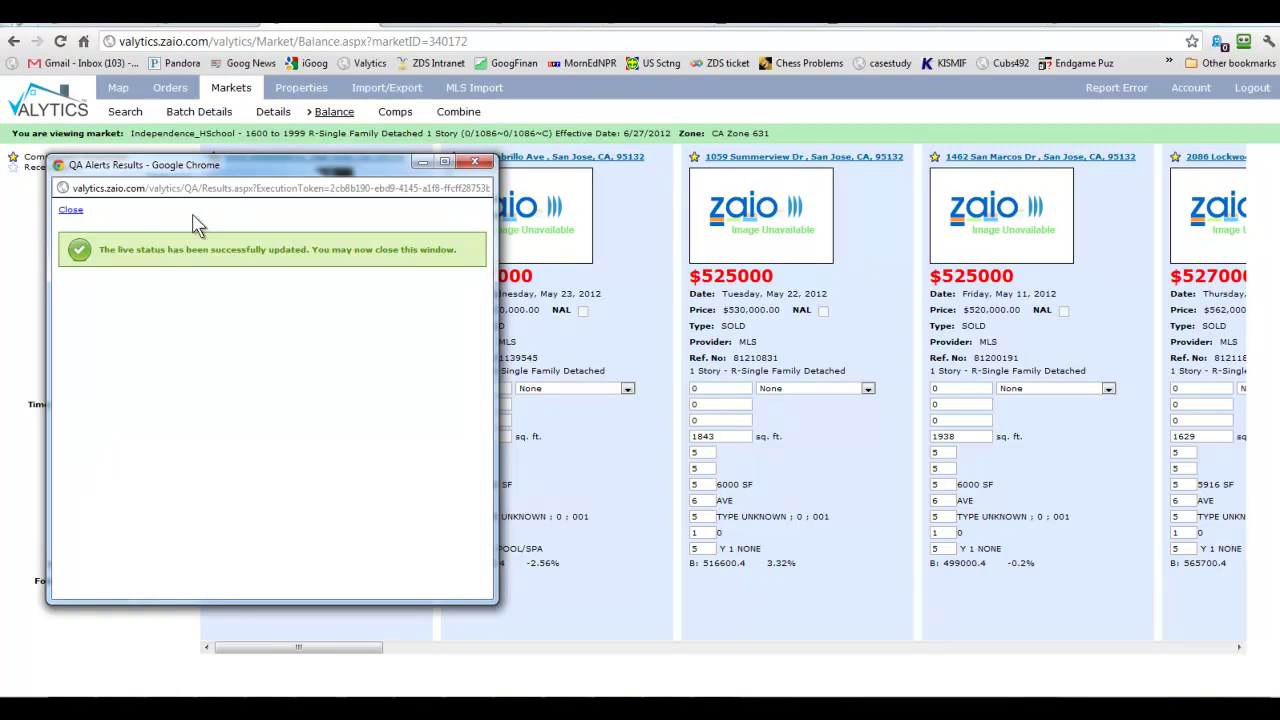
pyautogui.click(72, 211)
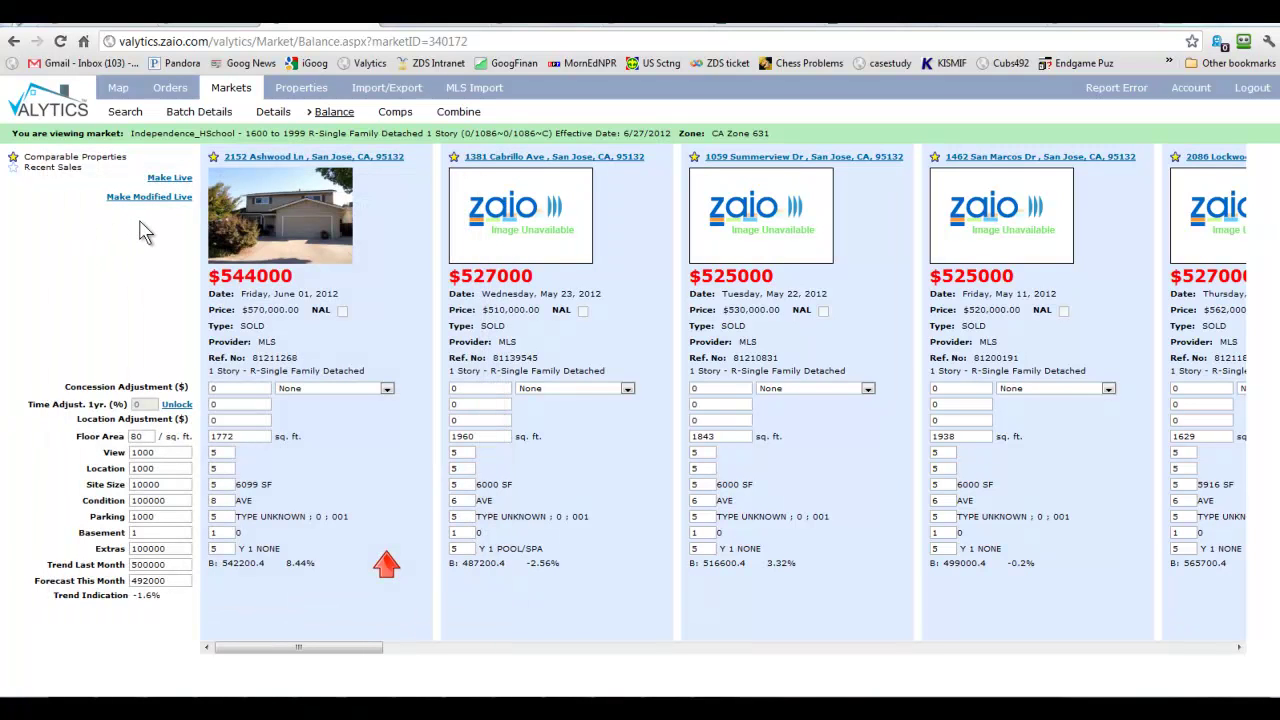
pyautogui.click(172, 98)
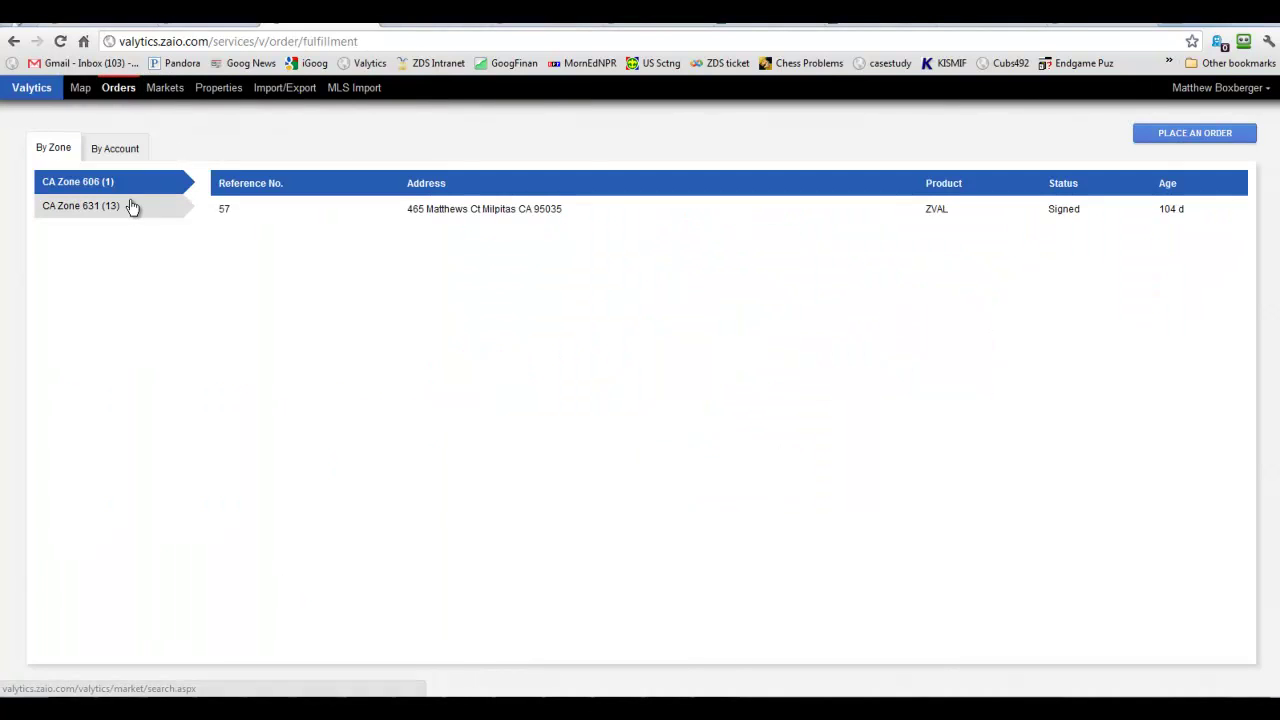
pyautogui.click(123, 211)
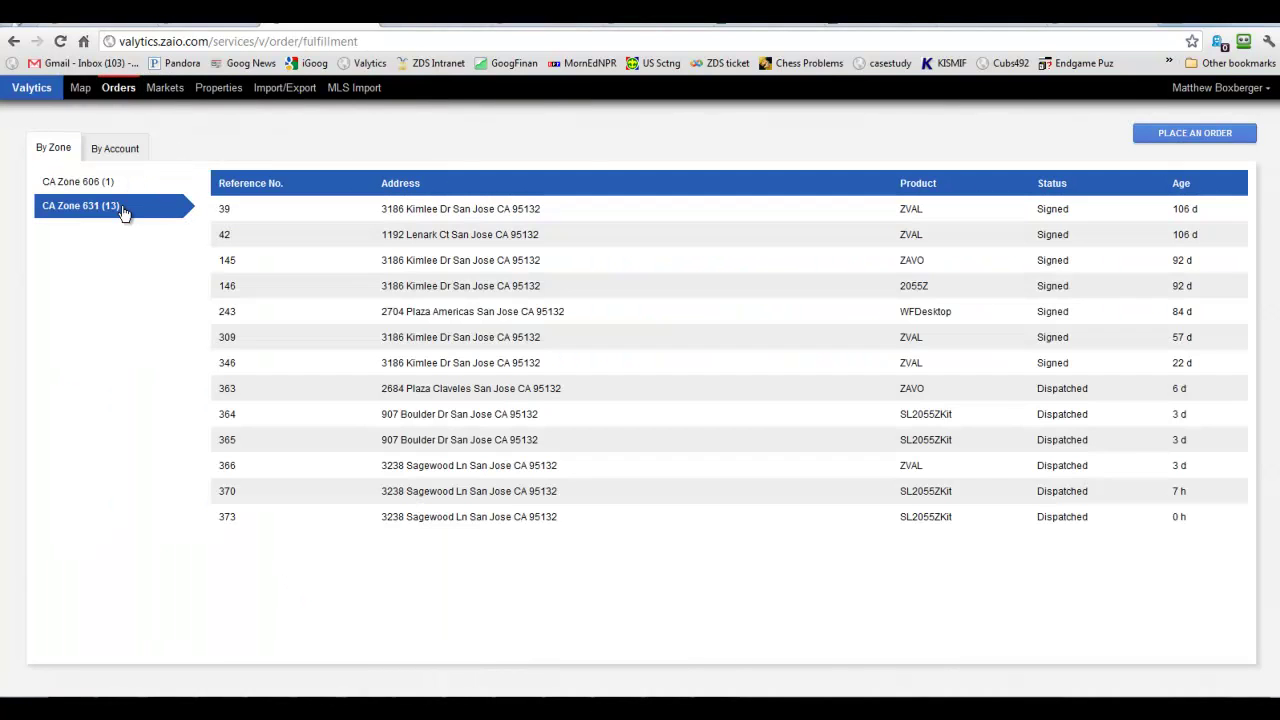
pyautogui.click(473, 475)
pyautogui.click(516, 583)
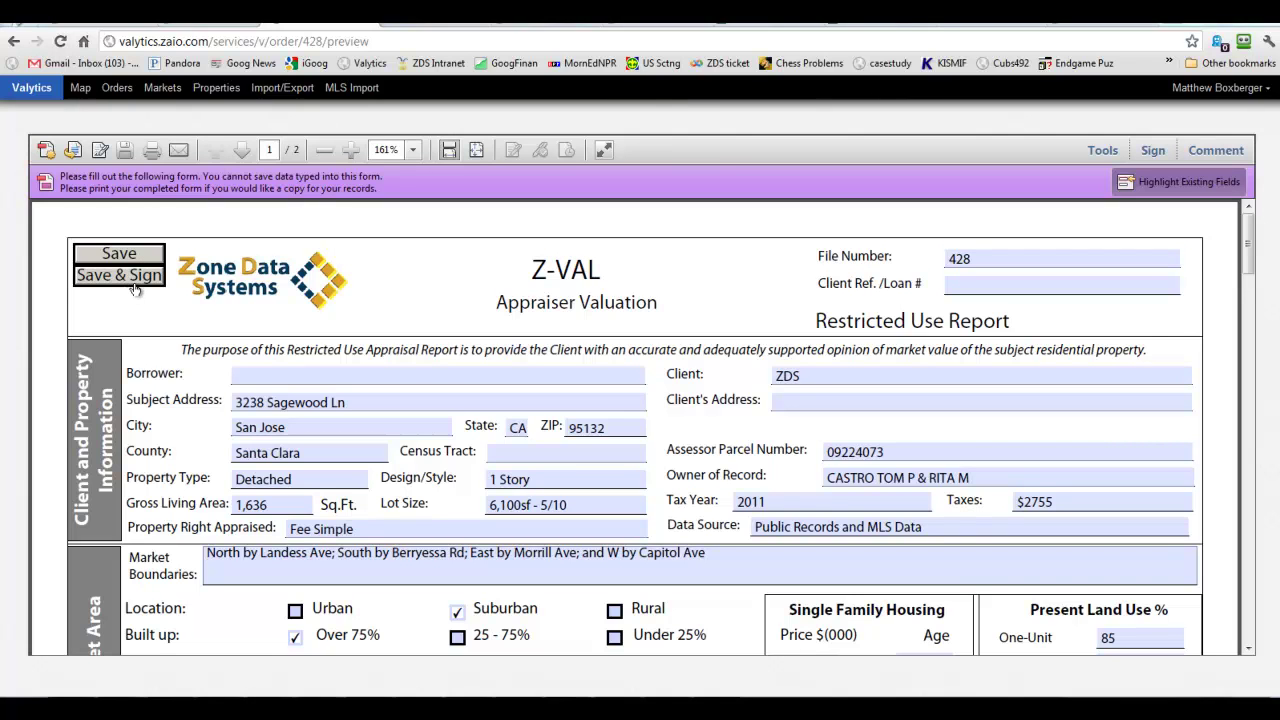
pyautogui.moveTo(566, 227)
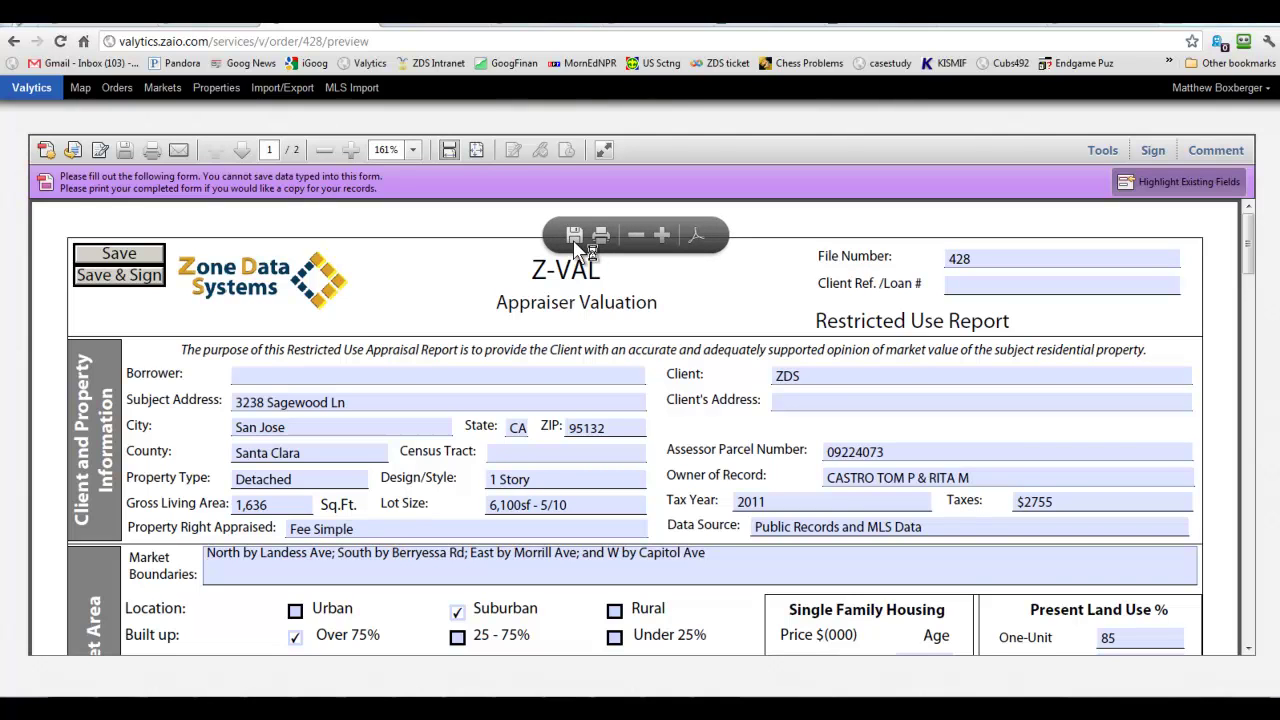
pyautogui.click(574, 245)
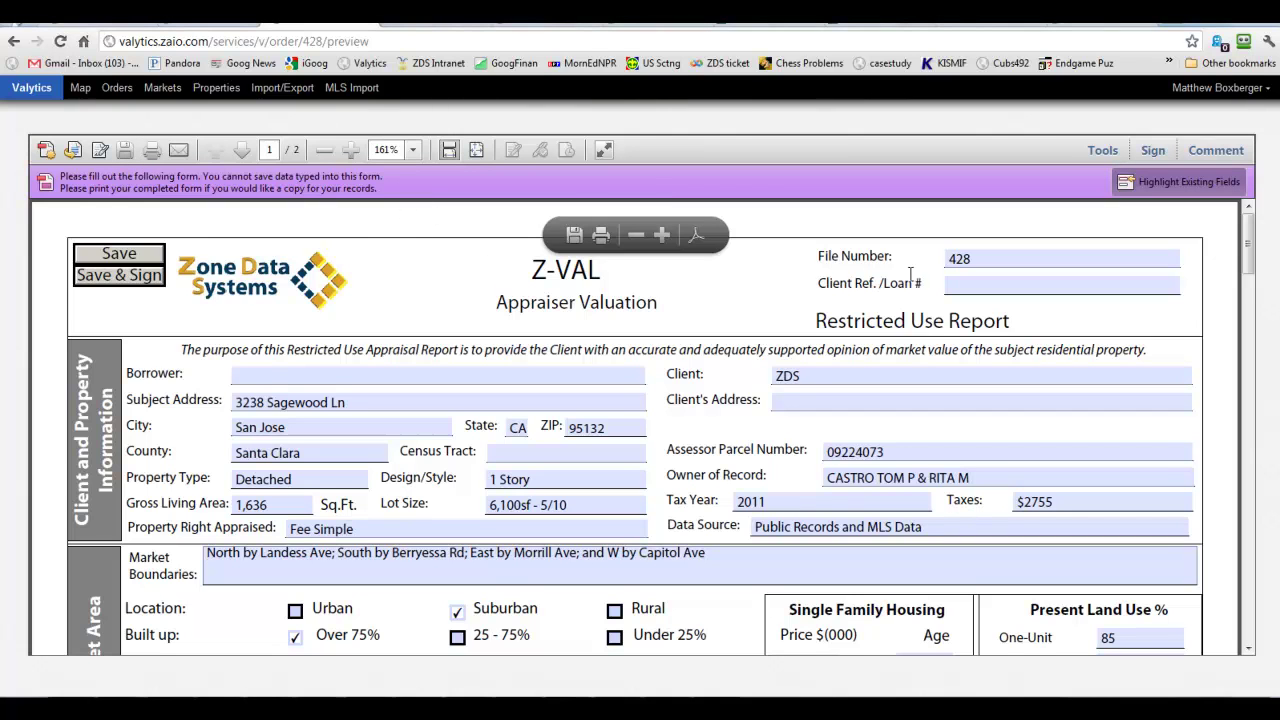
pyautogui.scroll(-1, 811, 318)
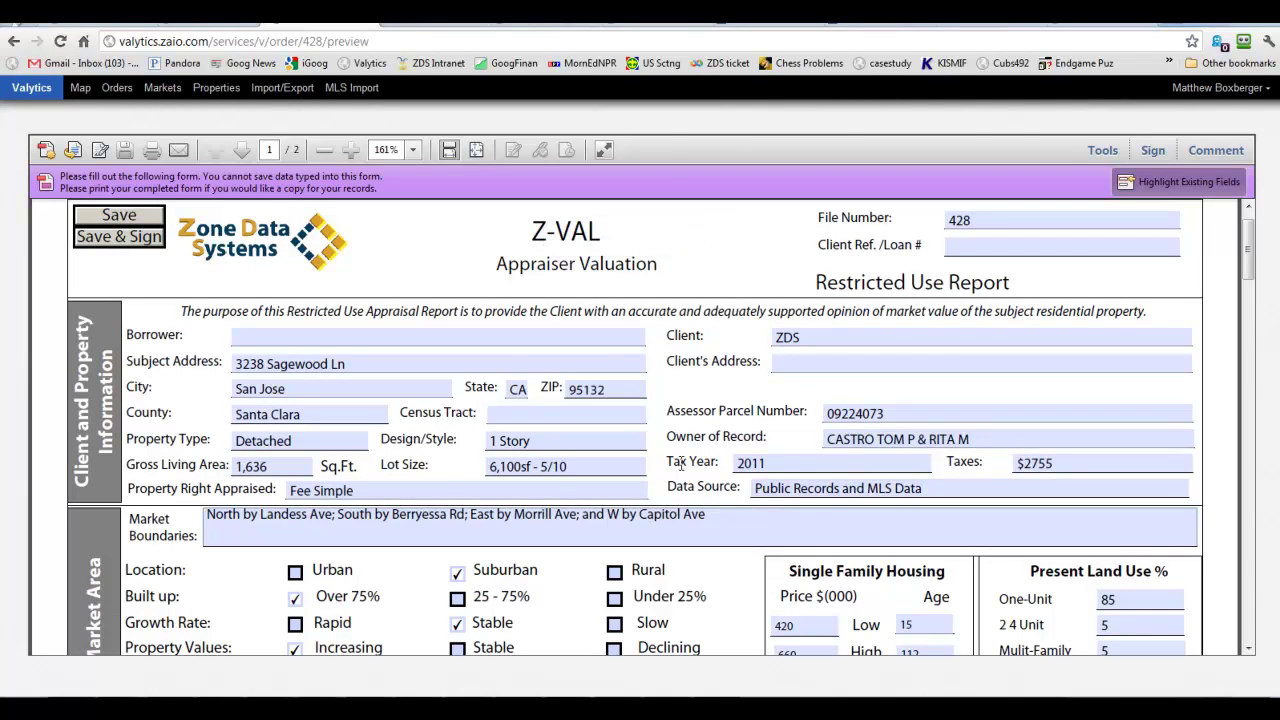
# Enter 5044.11 as the subject's Census Tract.
pyautogui.click(526, 416)
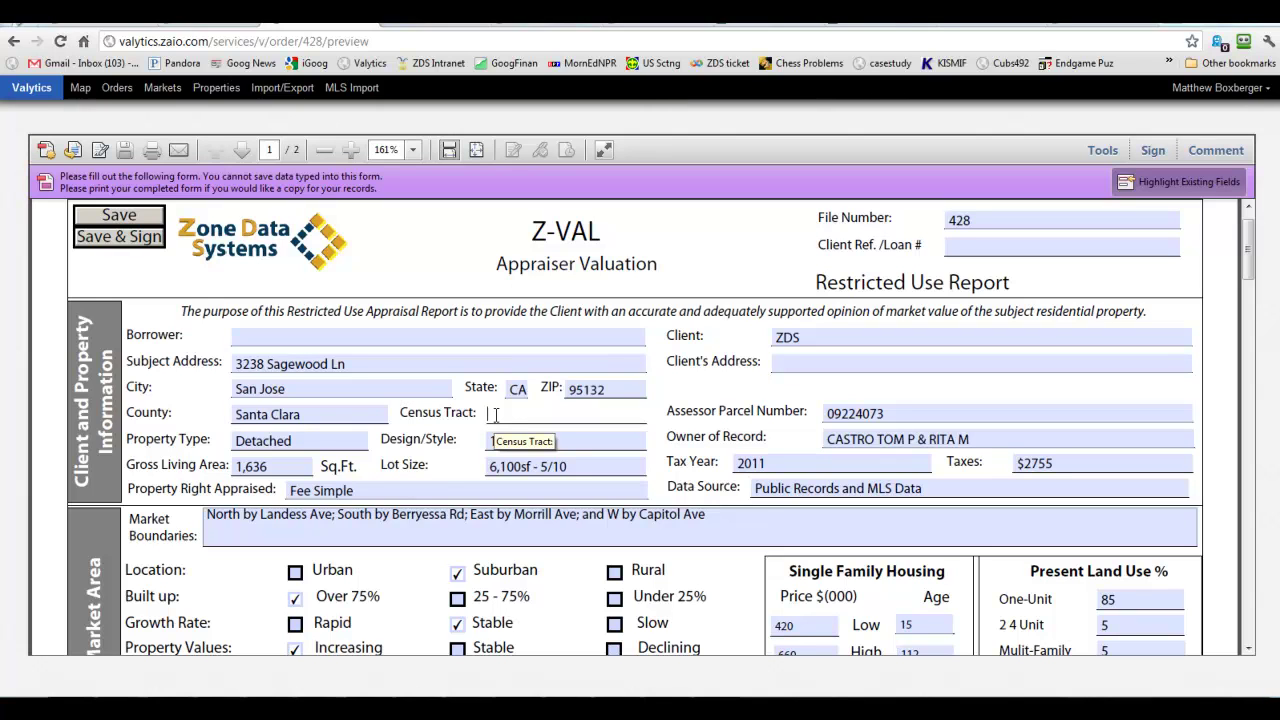
pyautogui.write('50')
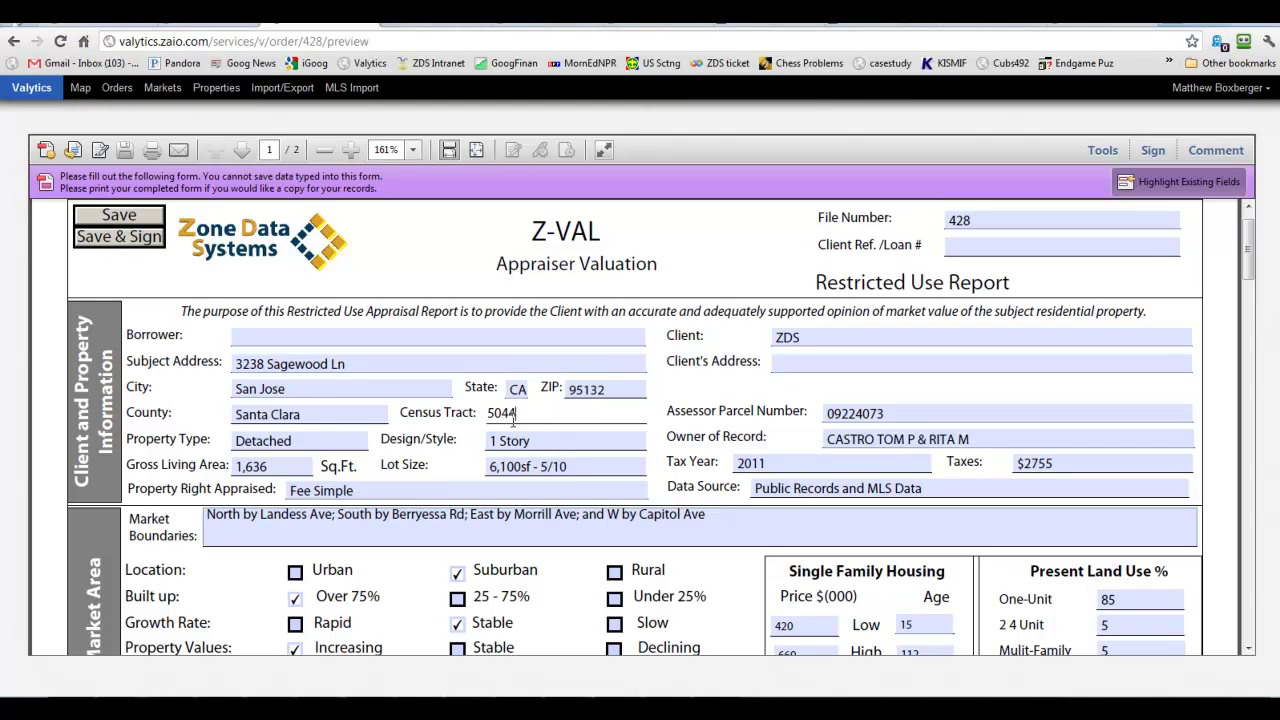
pyautogui.write('44.11')
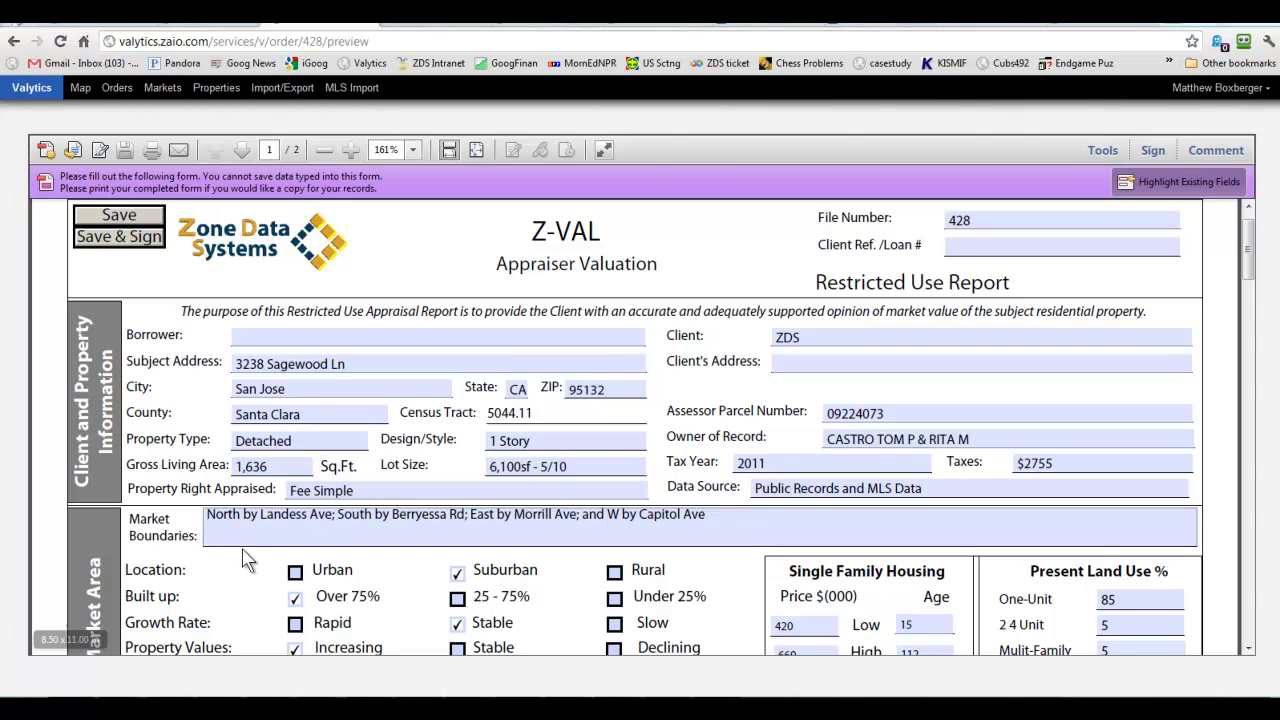
pyautogui.scroll(-1, 220, 566)
pyautogui.scroll(-5, 220, 566)
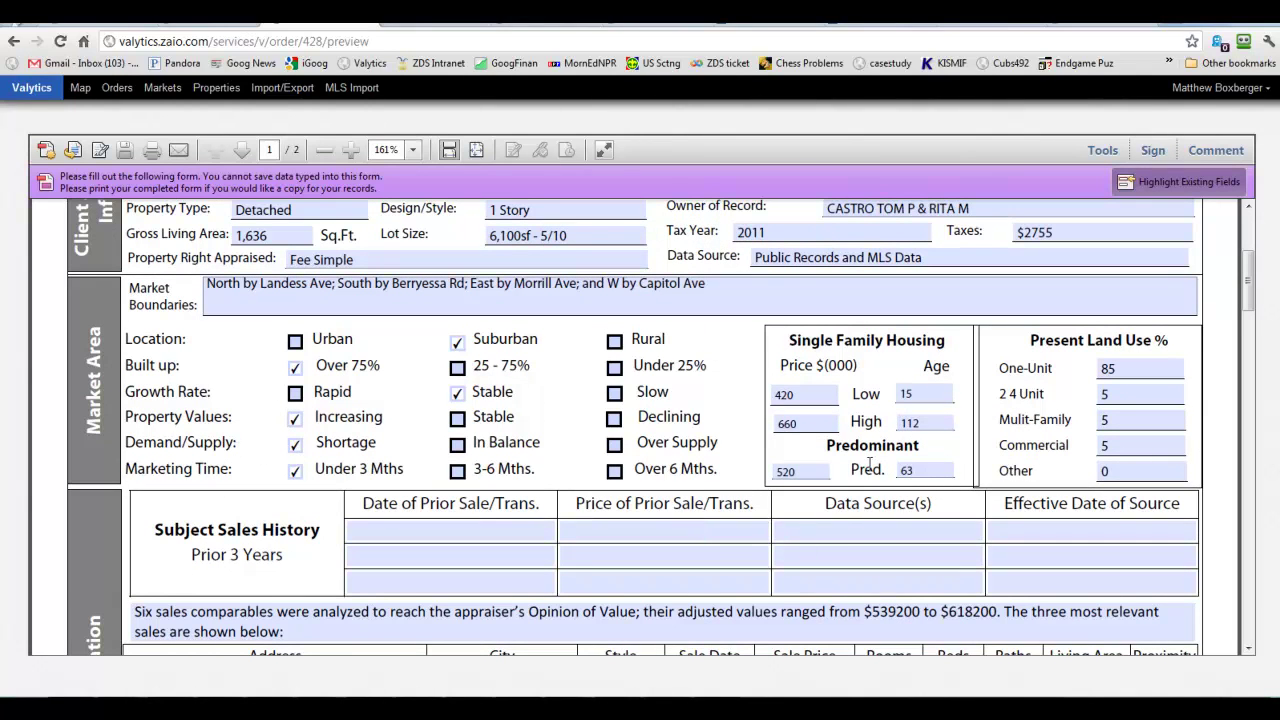
pyautogui.click(918, 428)
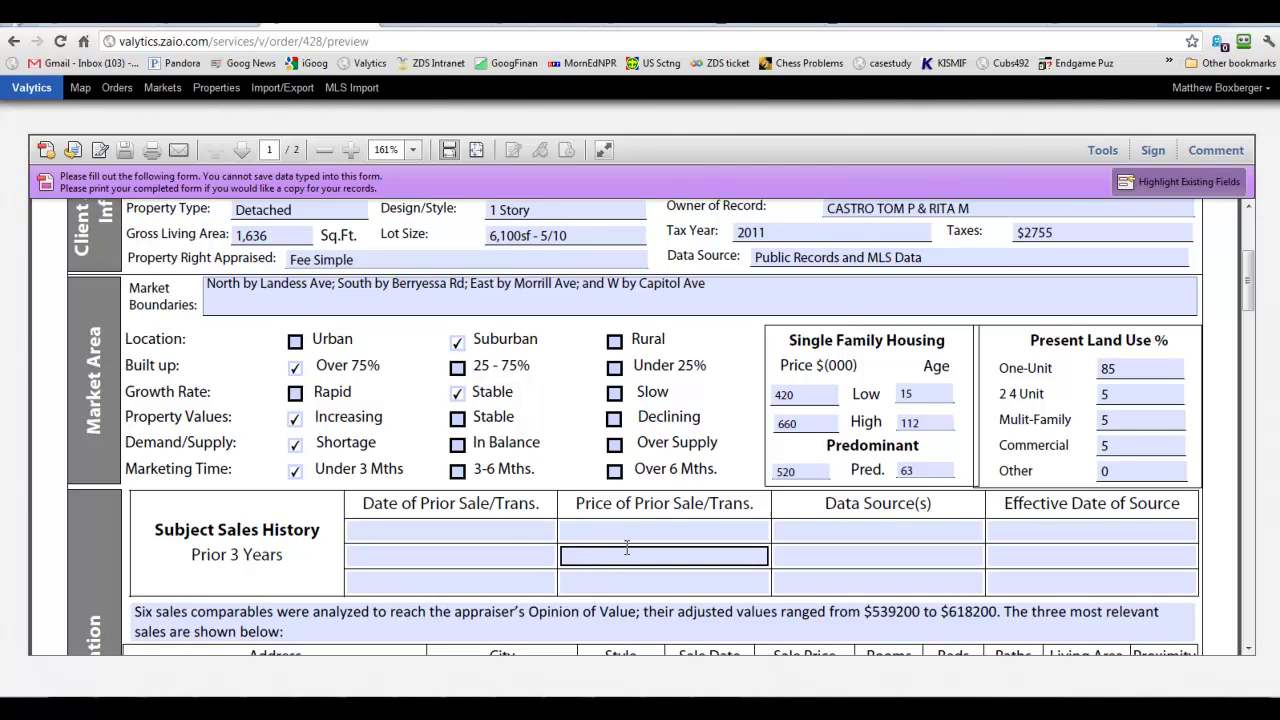
pyautogui.scroll(-2, 627, 548)
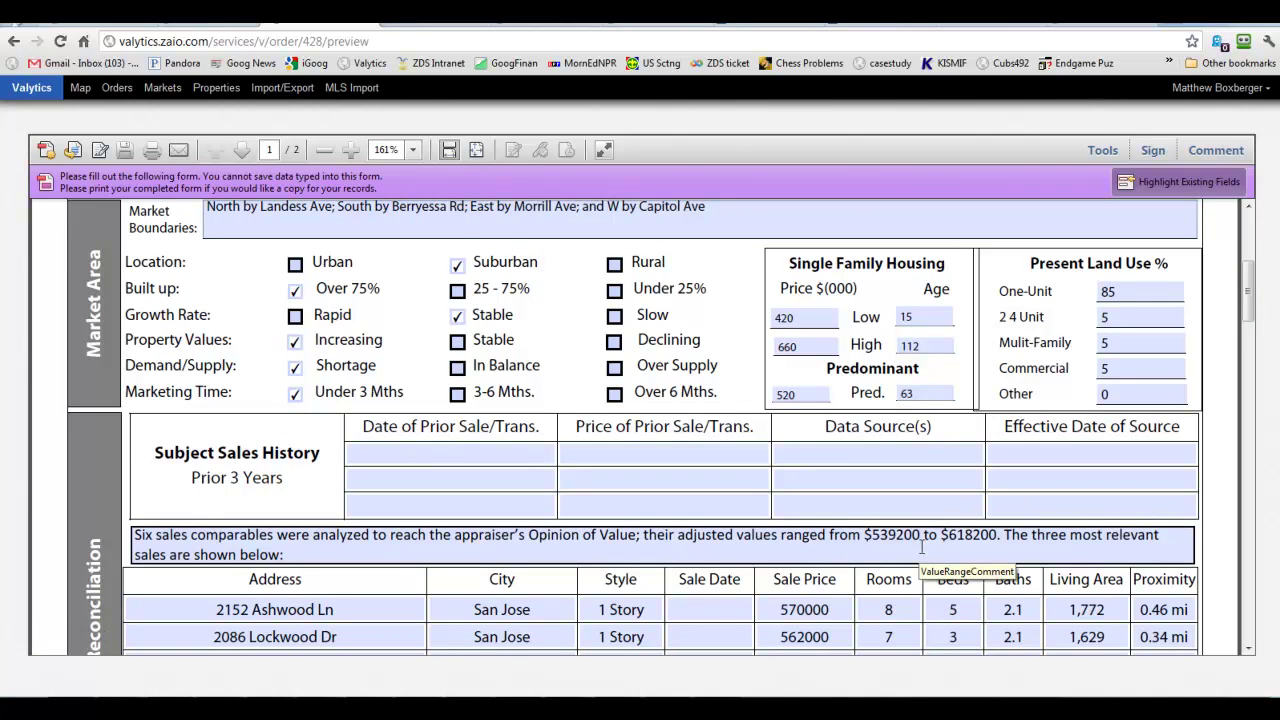
pyautogui.scroll(-3, 922, 547)
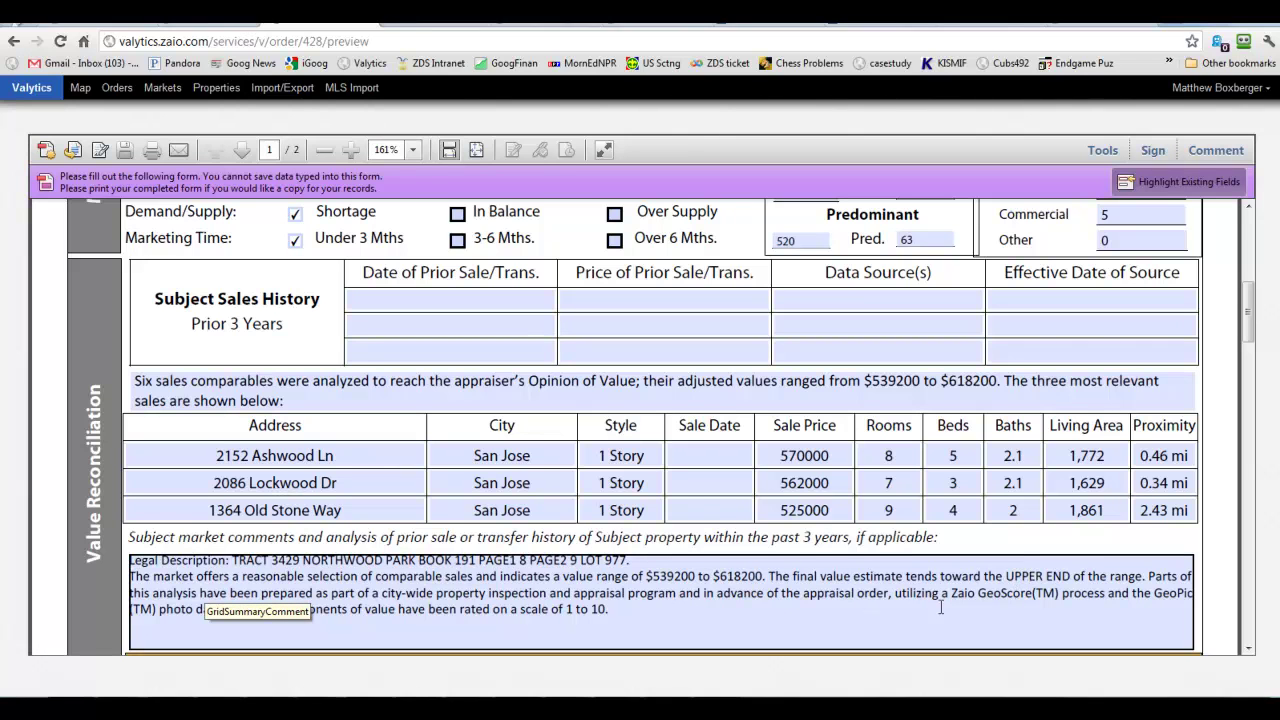
pyautogui.scroll(-2, 968, 614)
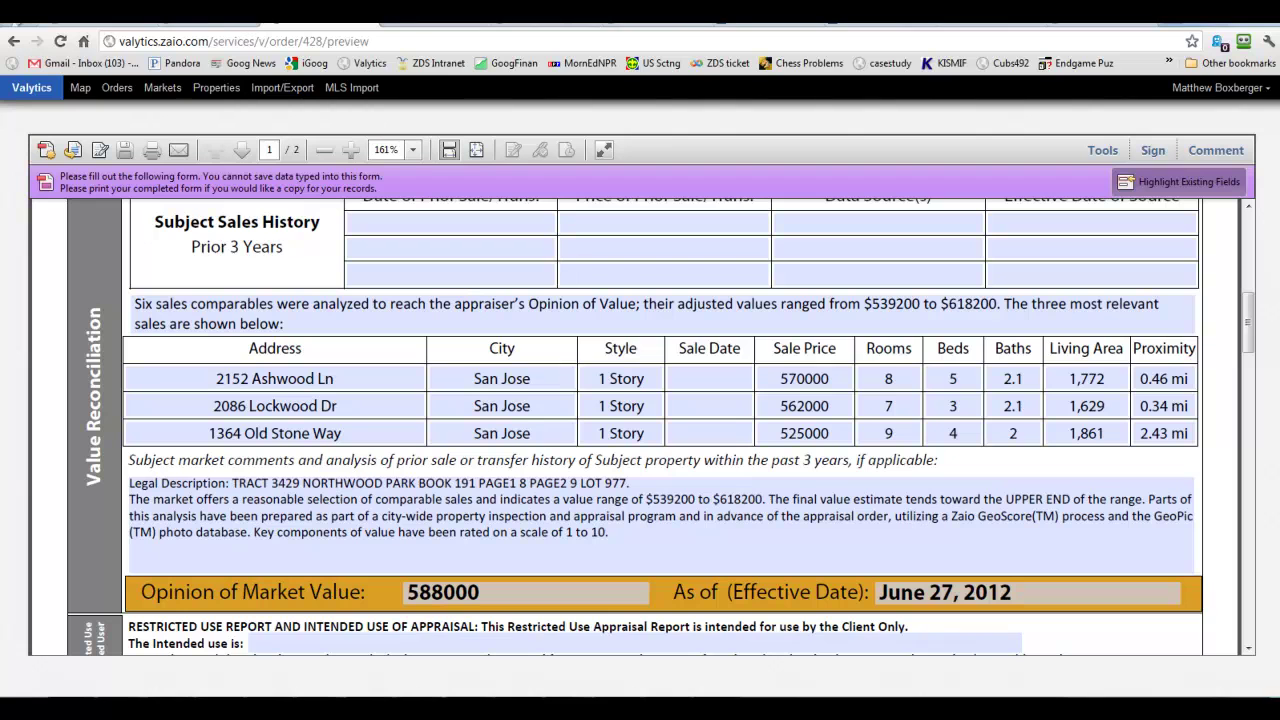
pyautogui.moveTo(418, 710)
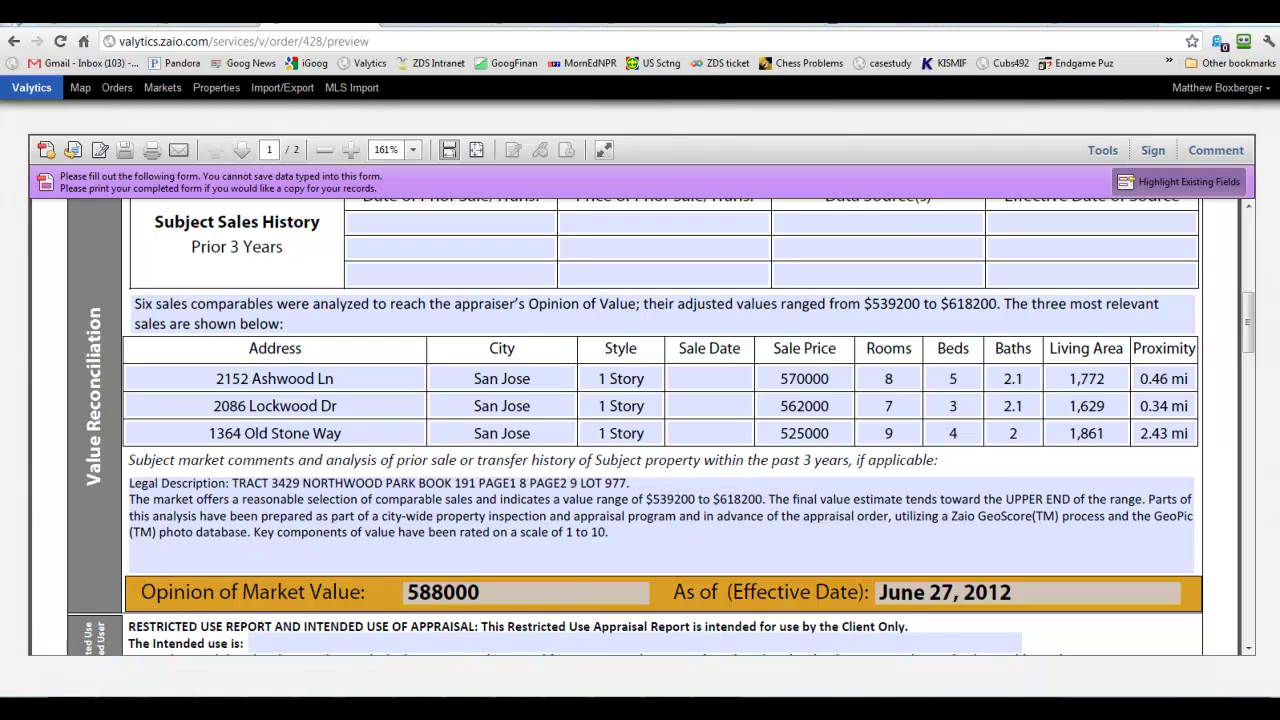
pyautogui.moveTo(0, 25); pyautogui.dragTo(440, 33)
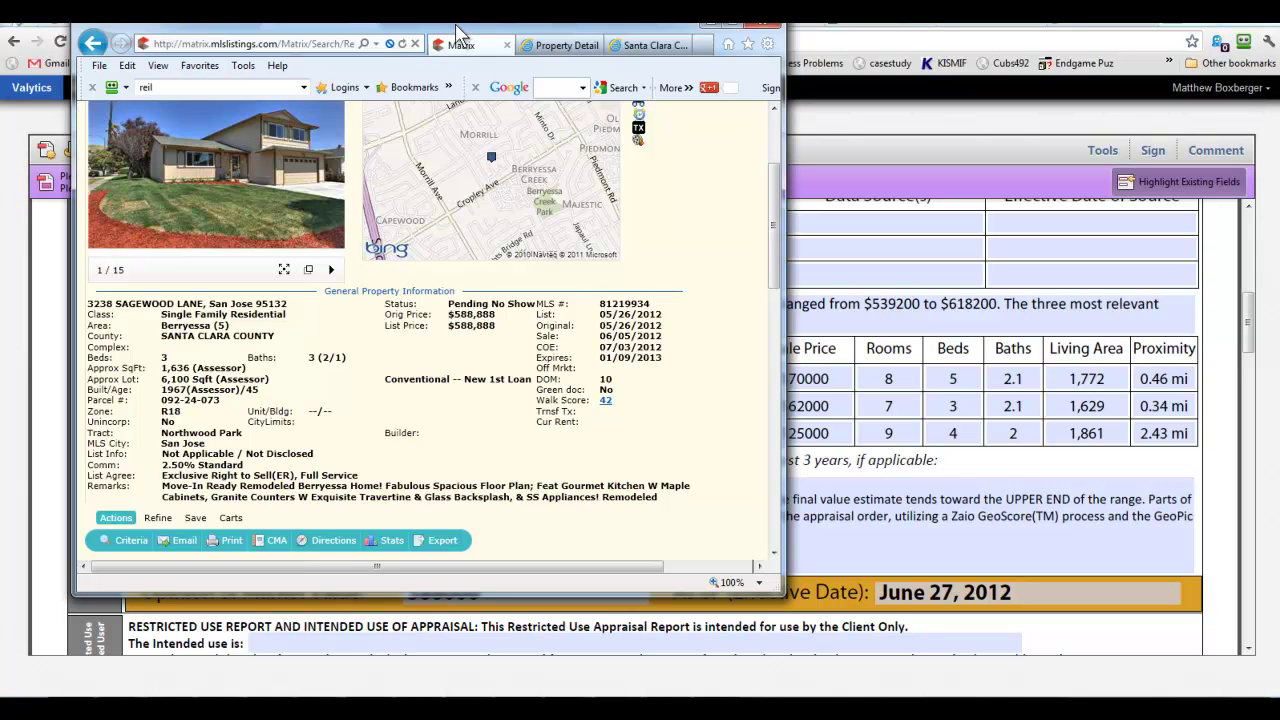
pyautogui.hotkey('alt', 'Tab')
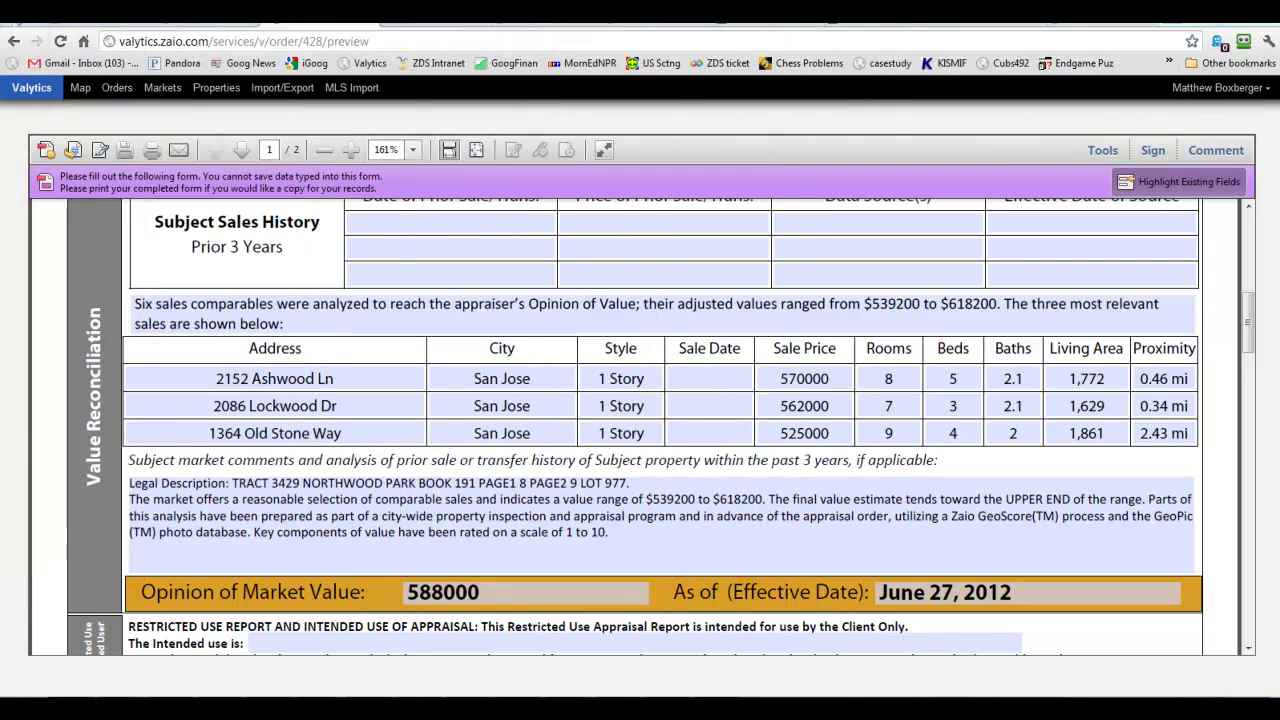
pyautogui.click(225, 492)
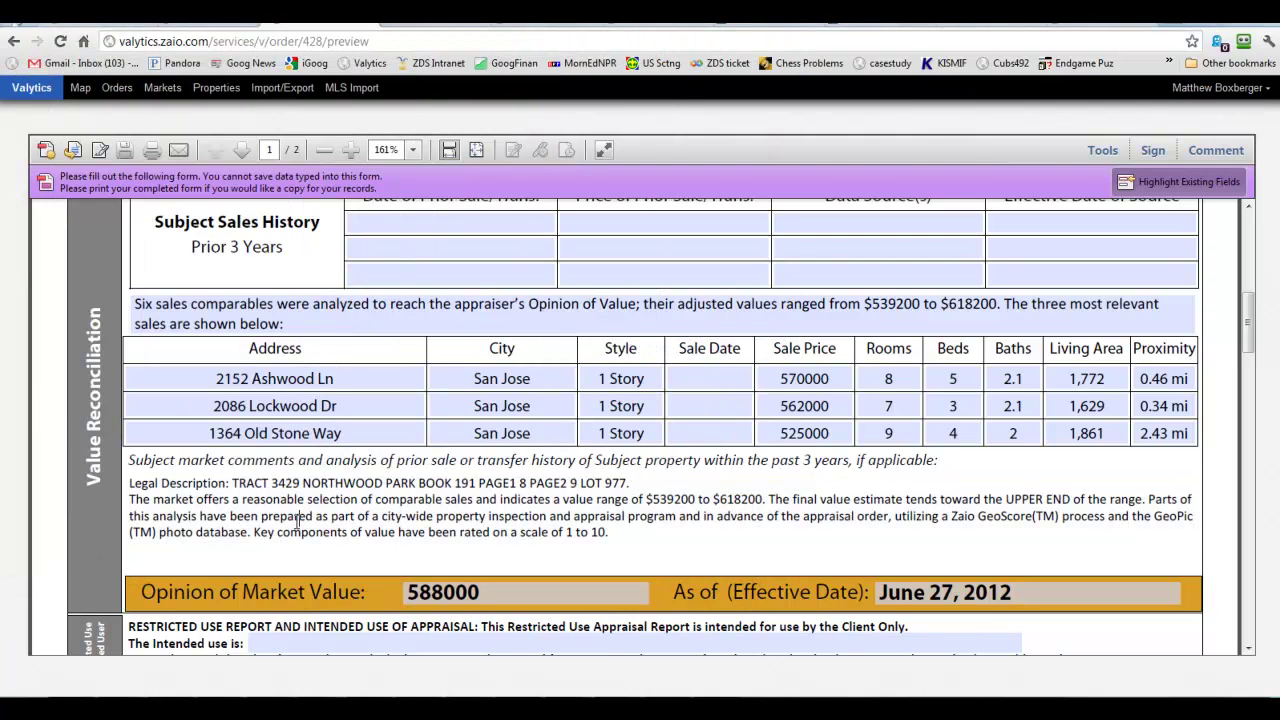
pyautogui.scroll(-2, 296, 522)
pyautogui.scroll(-3, 296, 522)
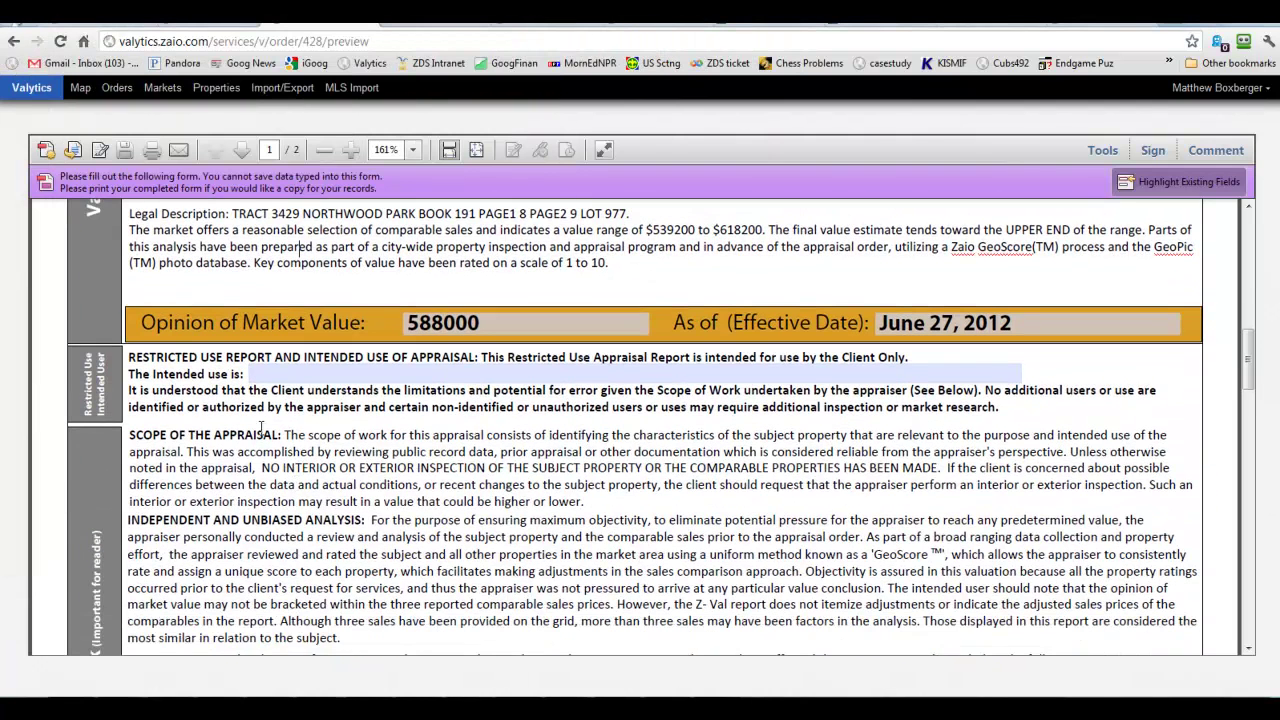
# Fill in the report's intended use and scroll down through the certification notes to page 2.
pyautogui.click(910, 372)
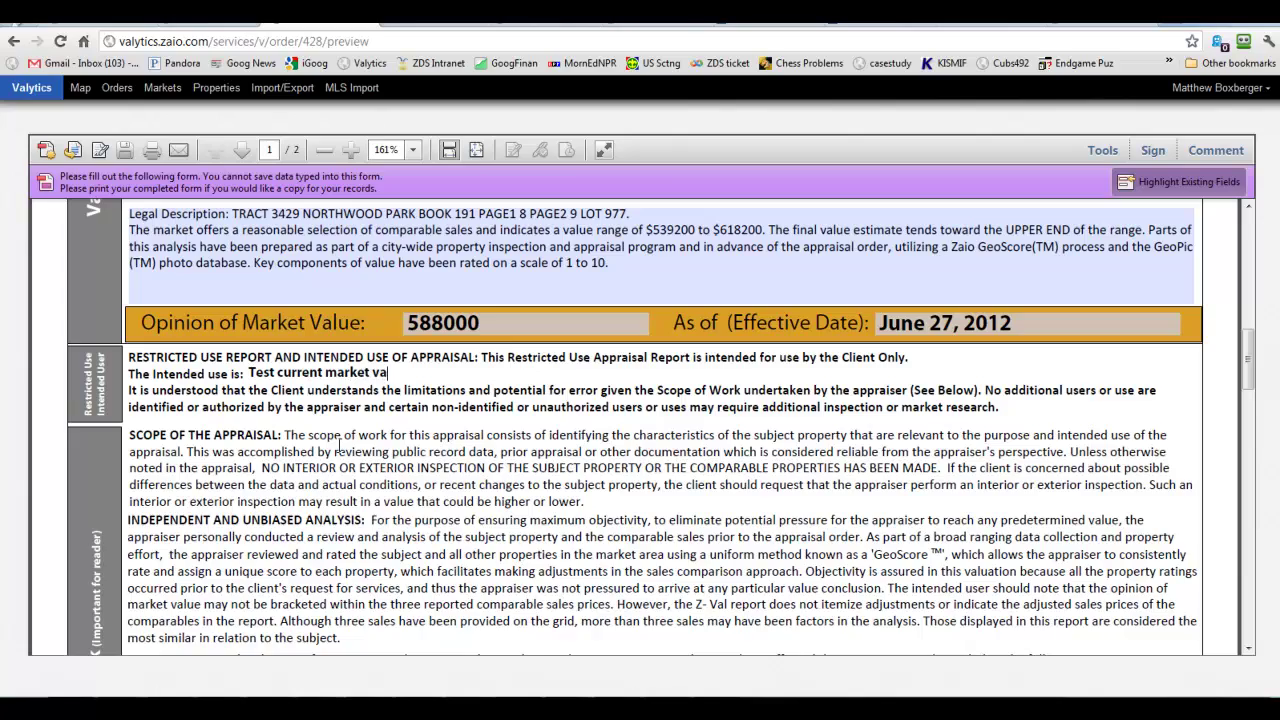
pyautogui.scroll(-15, 340, 443)
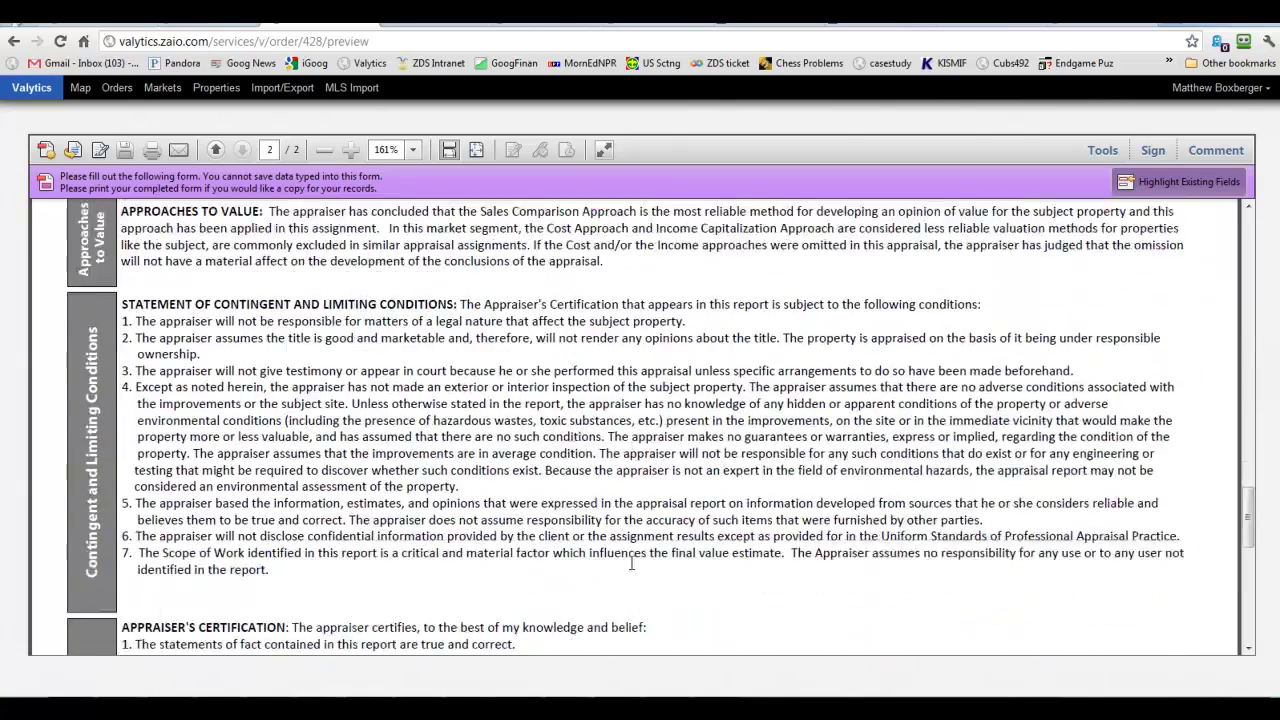
pyautogui.scroll(-5, 631, 563)
pyautogui.click(258, 468)
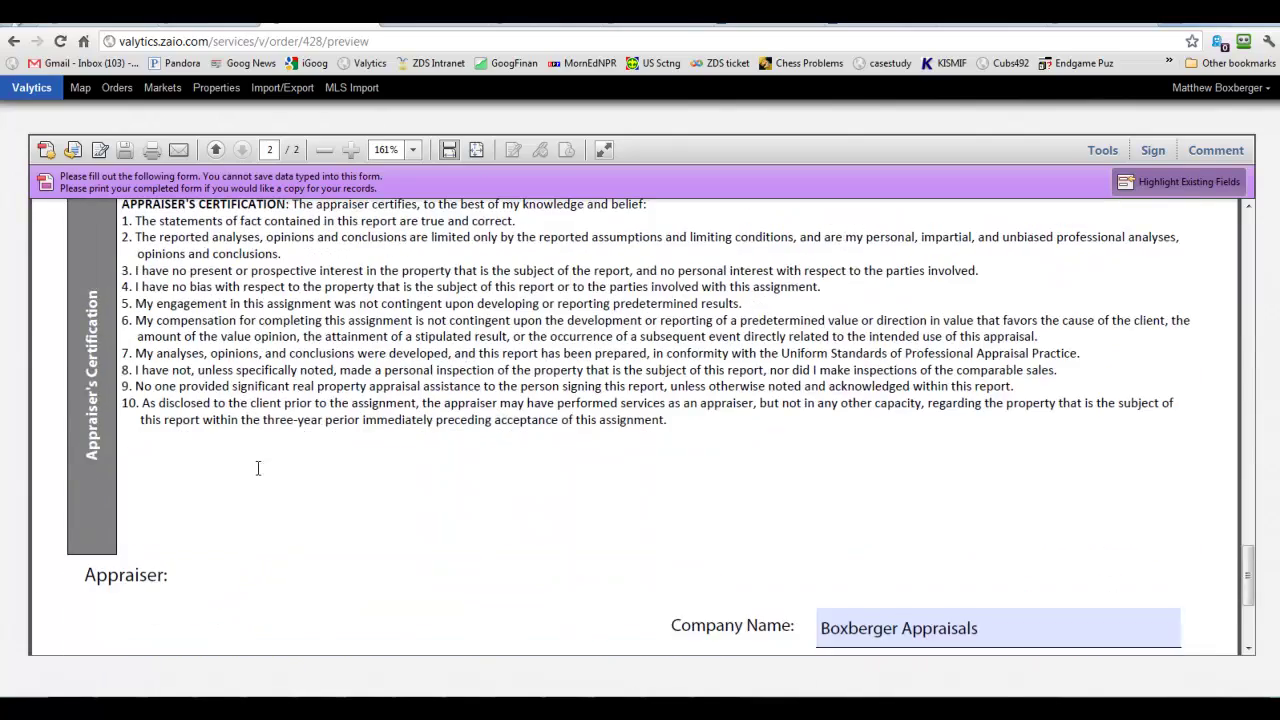
pyautogui.scroll(-3, 248, 467)
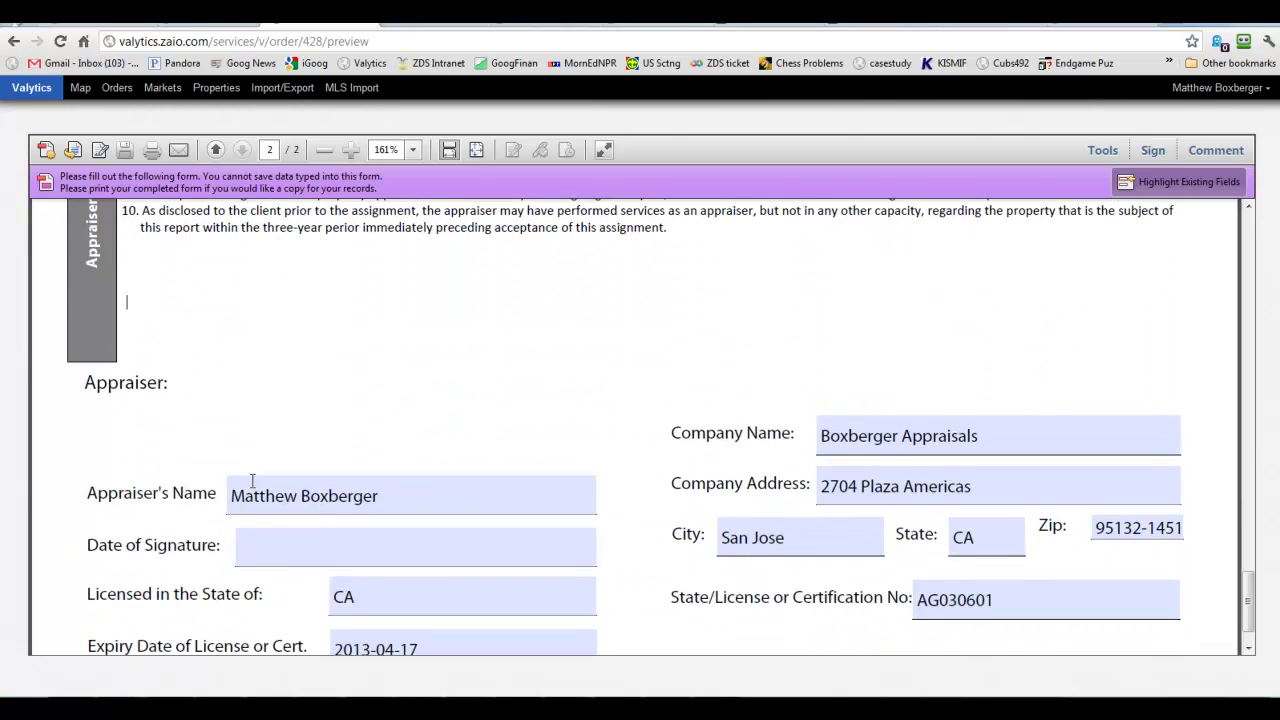
pyautogui.scroll(-1, 659, 499)
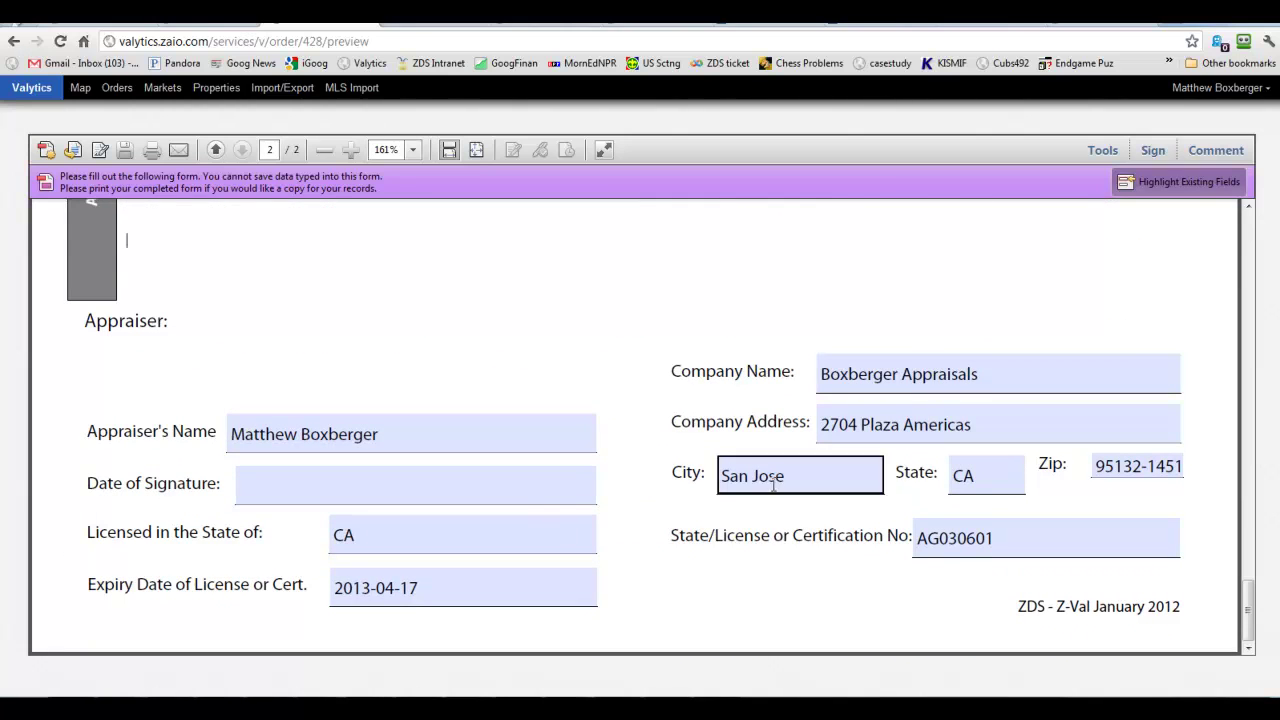
# Check the appraiser's Date of Signature, license expiry and Licensed in the State fields.
pyautogui.click(534, 492)
pyautogui.click(395, 588)
pyautogui.click(385, 630)
pyautogui.click(293, 478)
pyautogui.click(525, 543)
pyautogui.click(1274, 437)
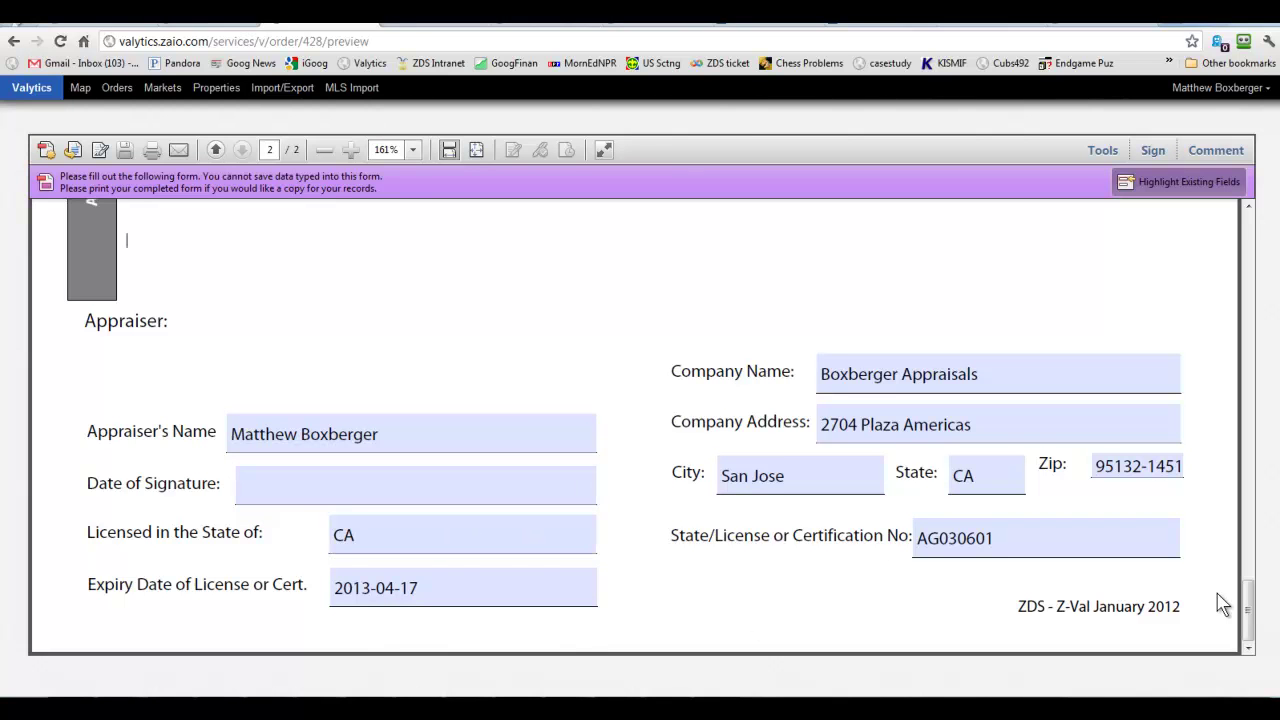
pyautogui.moveTo(1248, 594); pyautogui.dragTo(1245, 238)
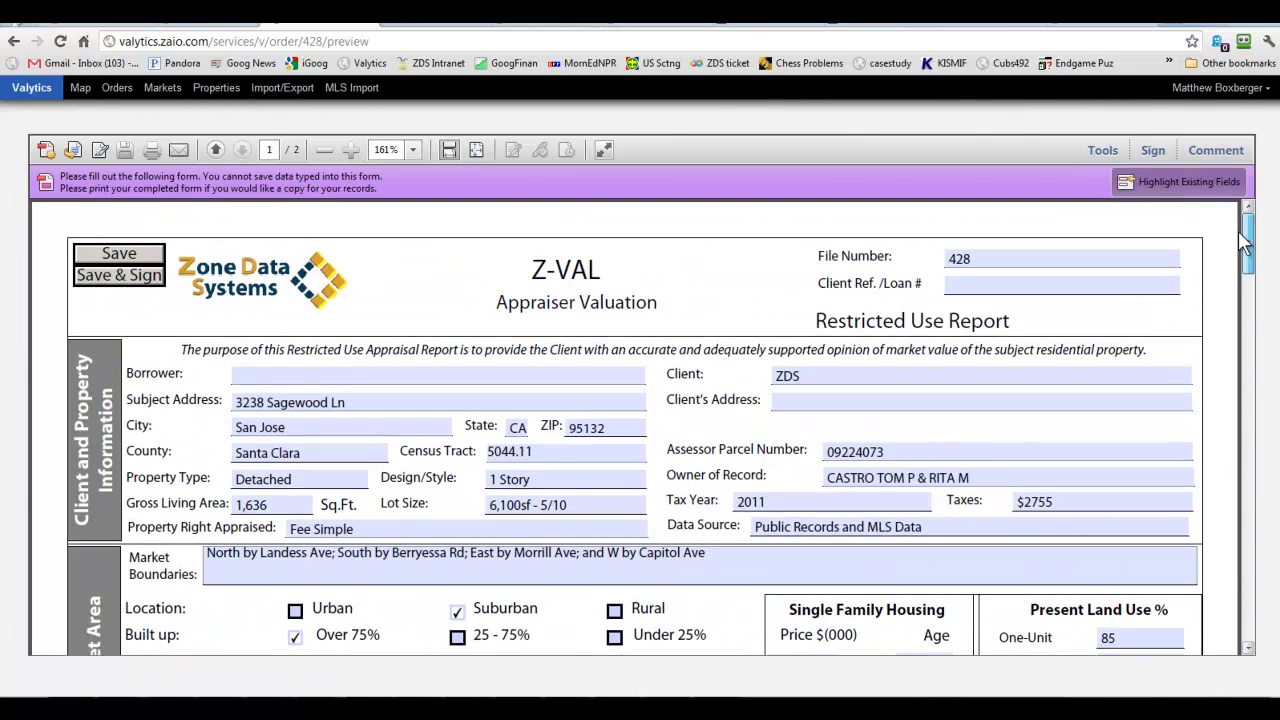
# Save and sign the appraisal report, then open and dismiss the PDF save dialog.
pyautogui.click(110, 281)
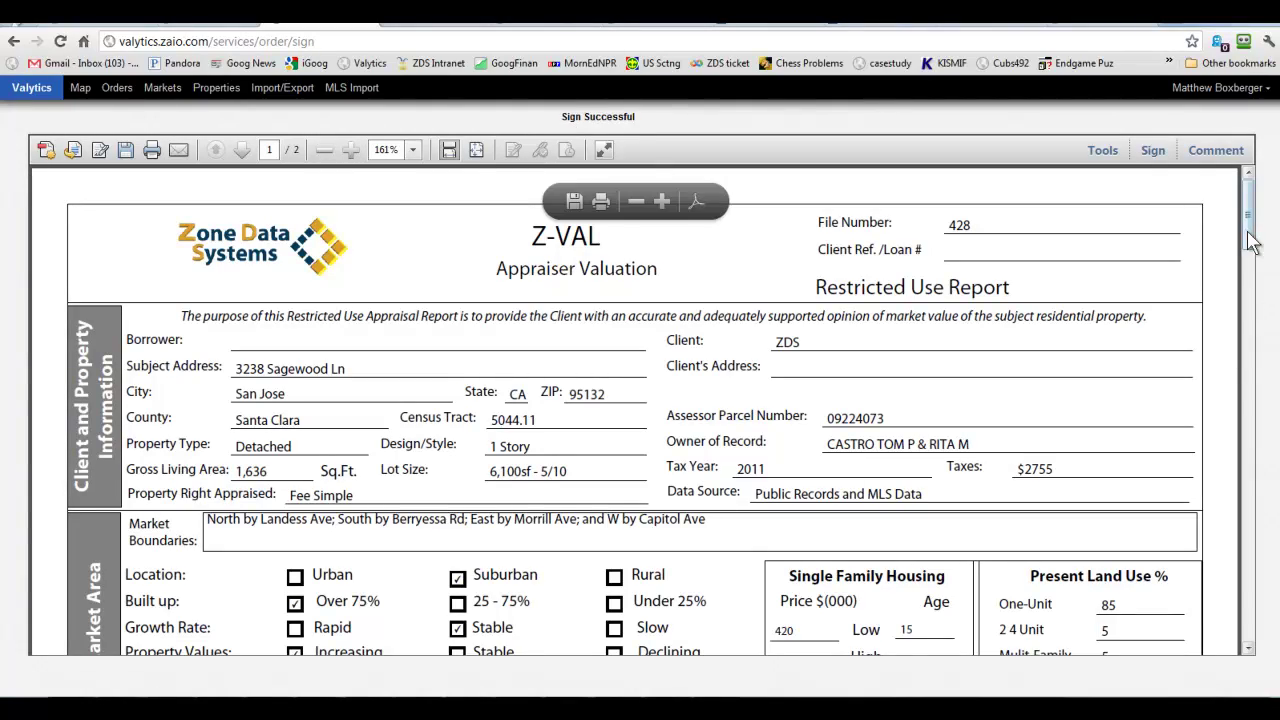
pyautogui.moveTo(1250, 251)
pyautogui.mouseDown()
pyautogui.moveTo(1194, 614)
pyautogui.moveTo(1249, 651)
pyautogui.moveTo(1243, 237)
pyautogui.mouseUp()
pyautogui.click(120, 150)
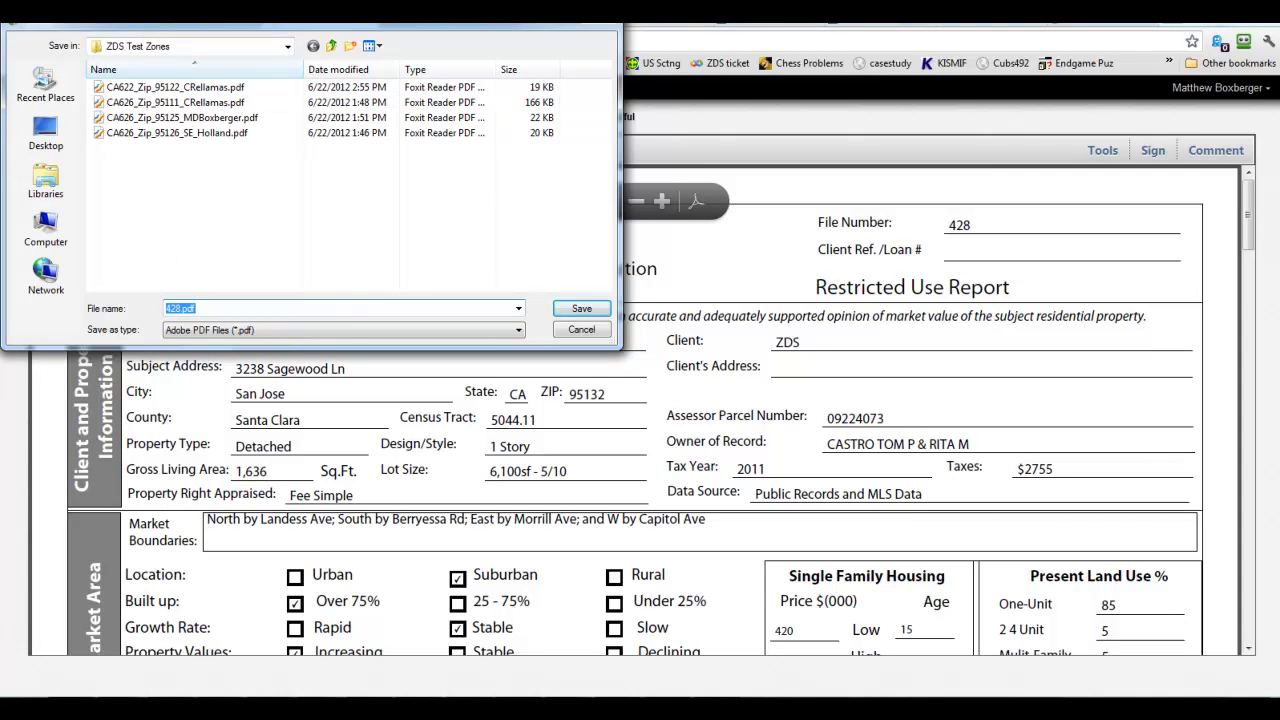
pyautogui.press('Return')
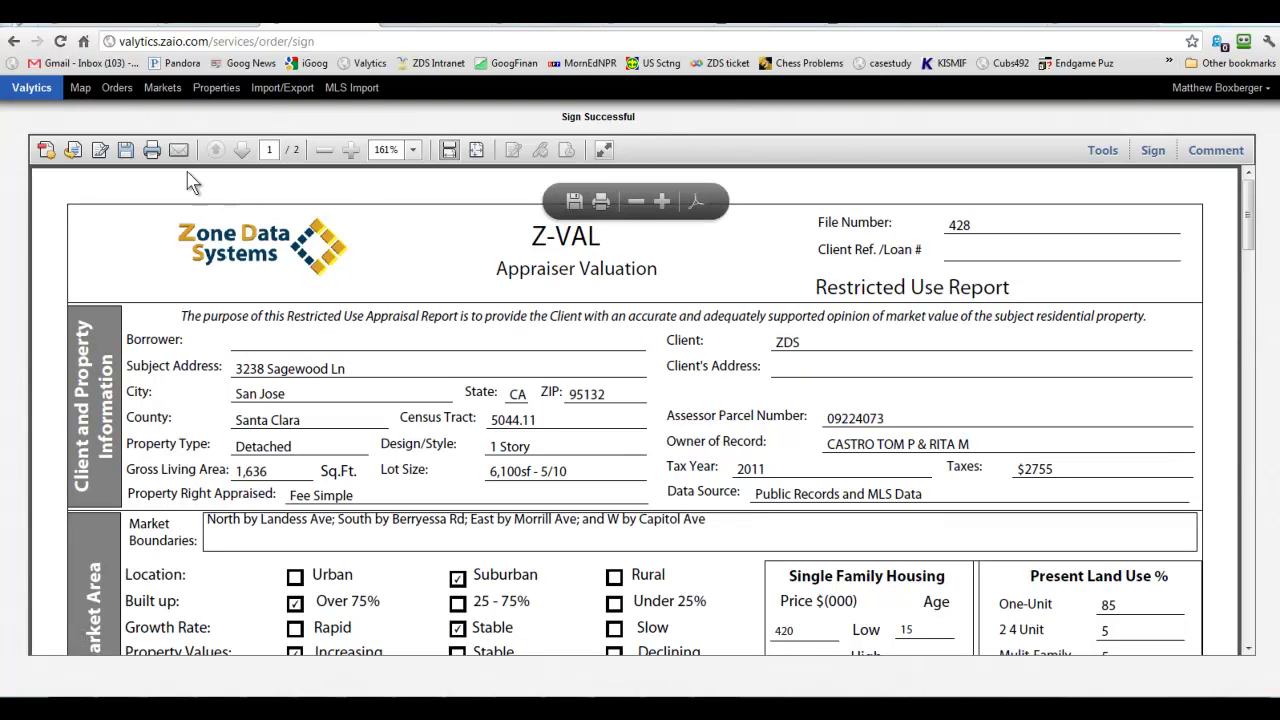
pyautogui.click(109, 92)
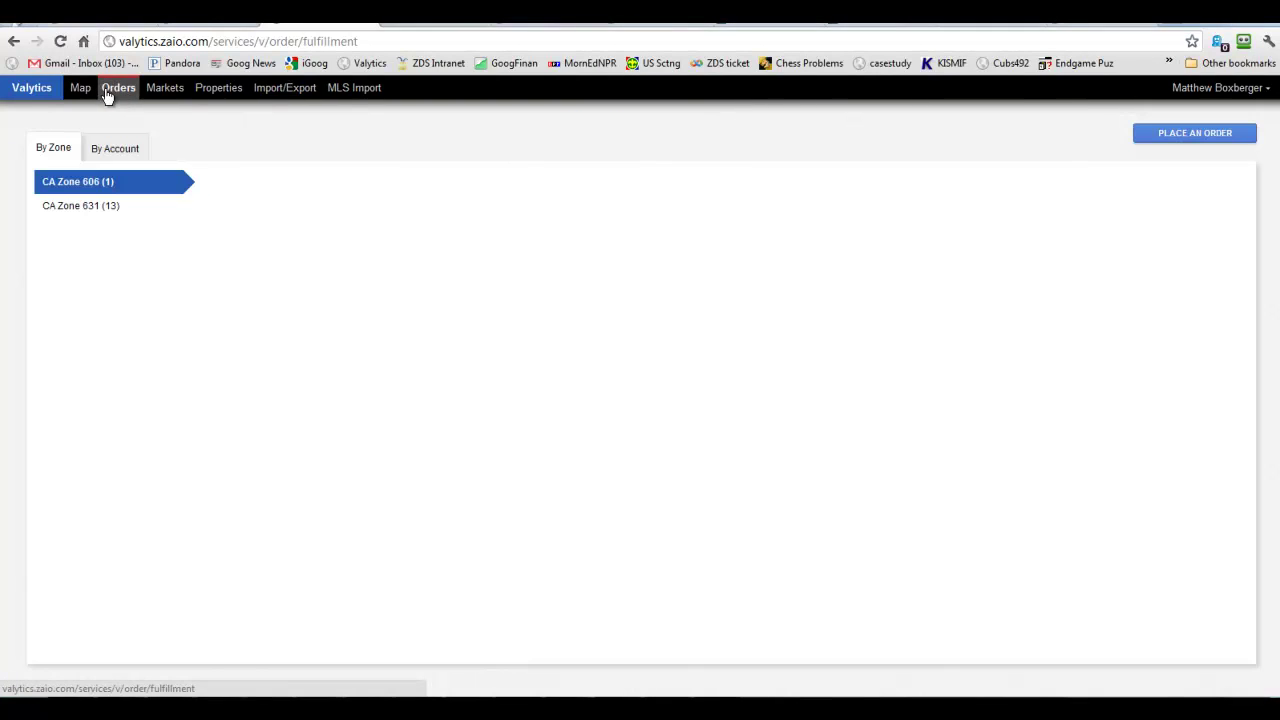
pyautogui.click(113, 212)
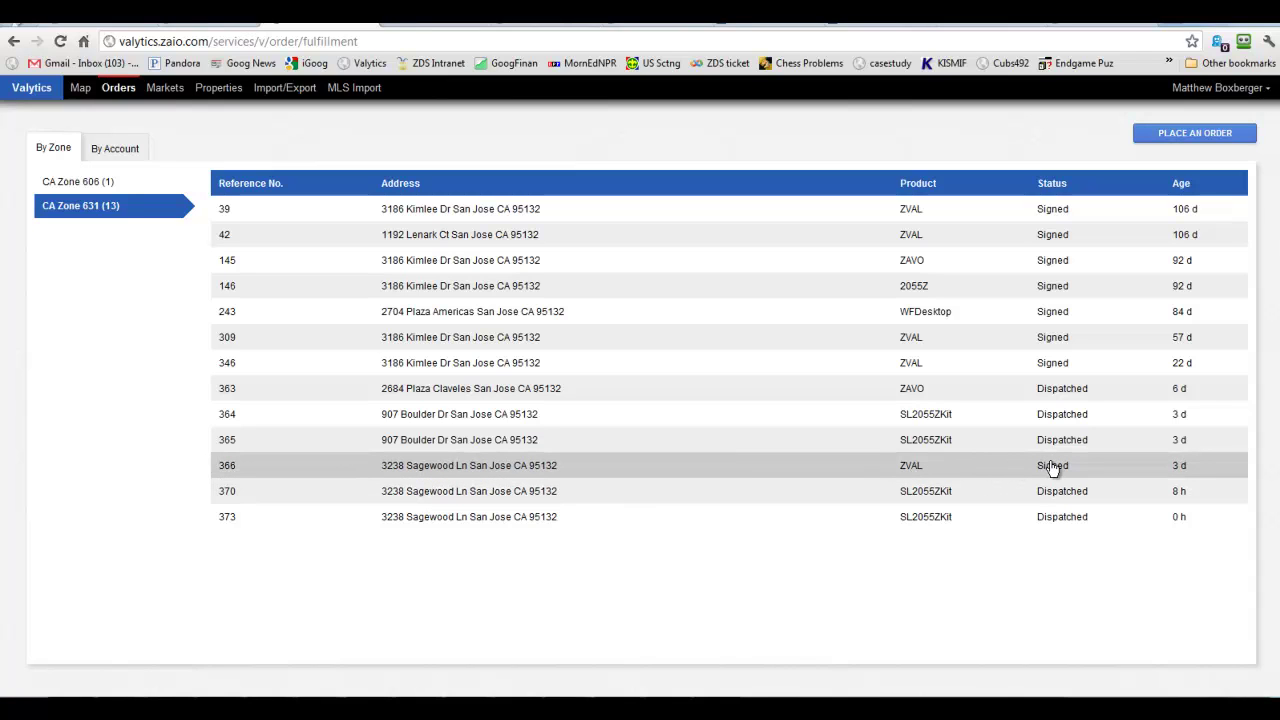
pyautogui.rightClick(577, 478)
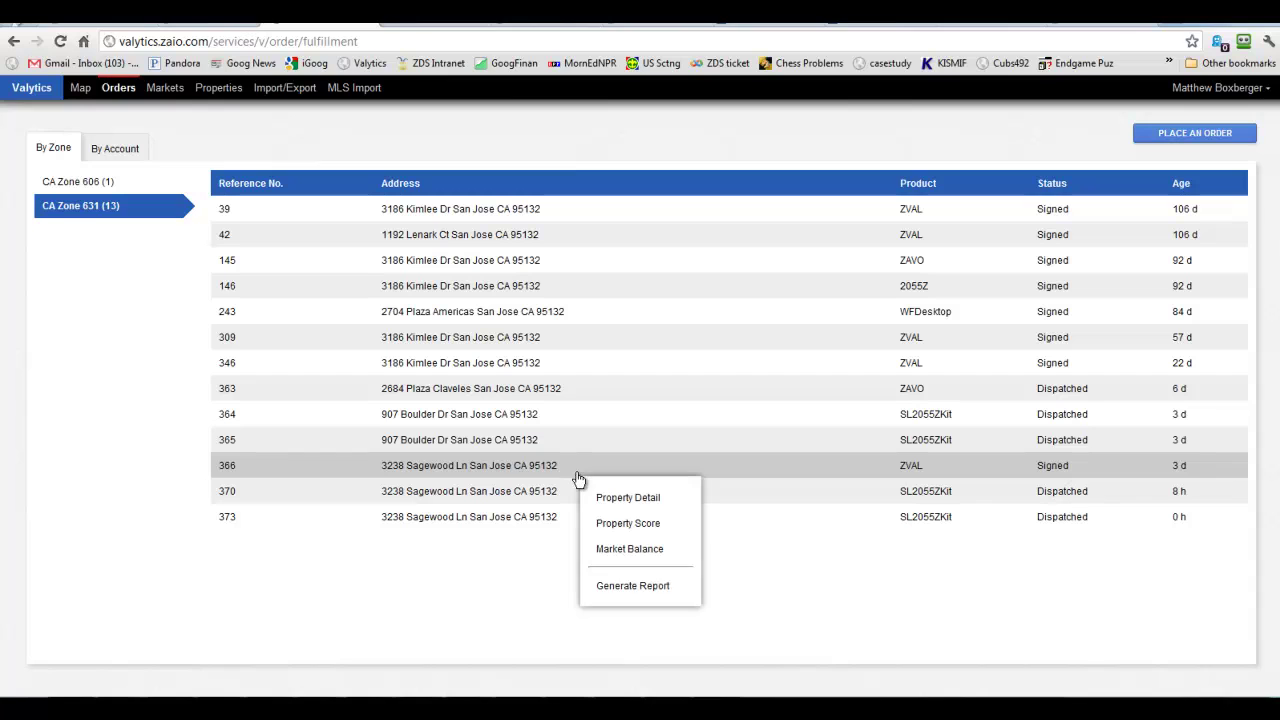
pyautogui.click(614, 580)
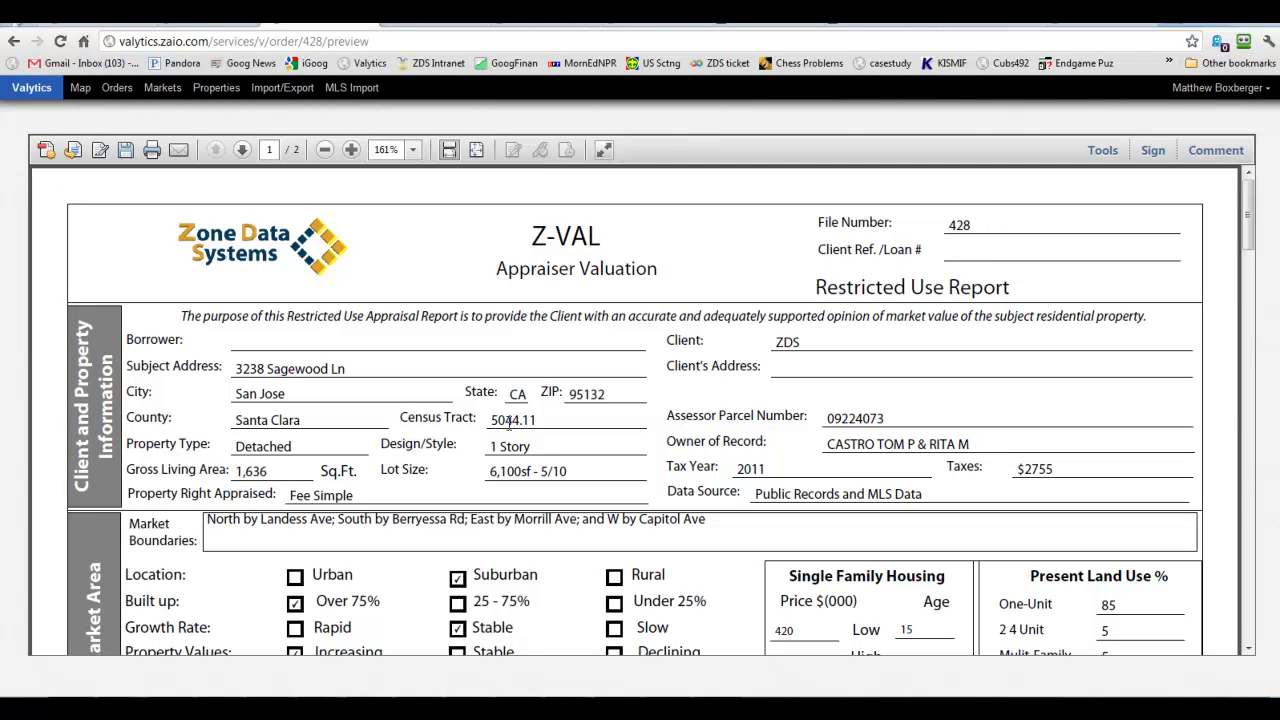
# In the preview, select the line 'Test current market value for ZDS Internal program' and return to the top.
pyautogui.scroll(-10, 497, 420)
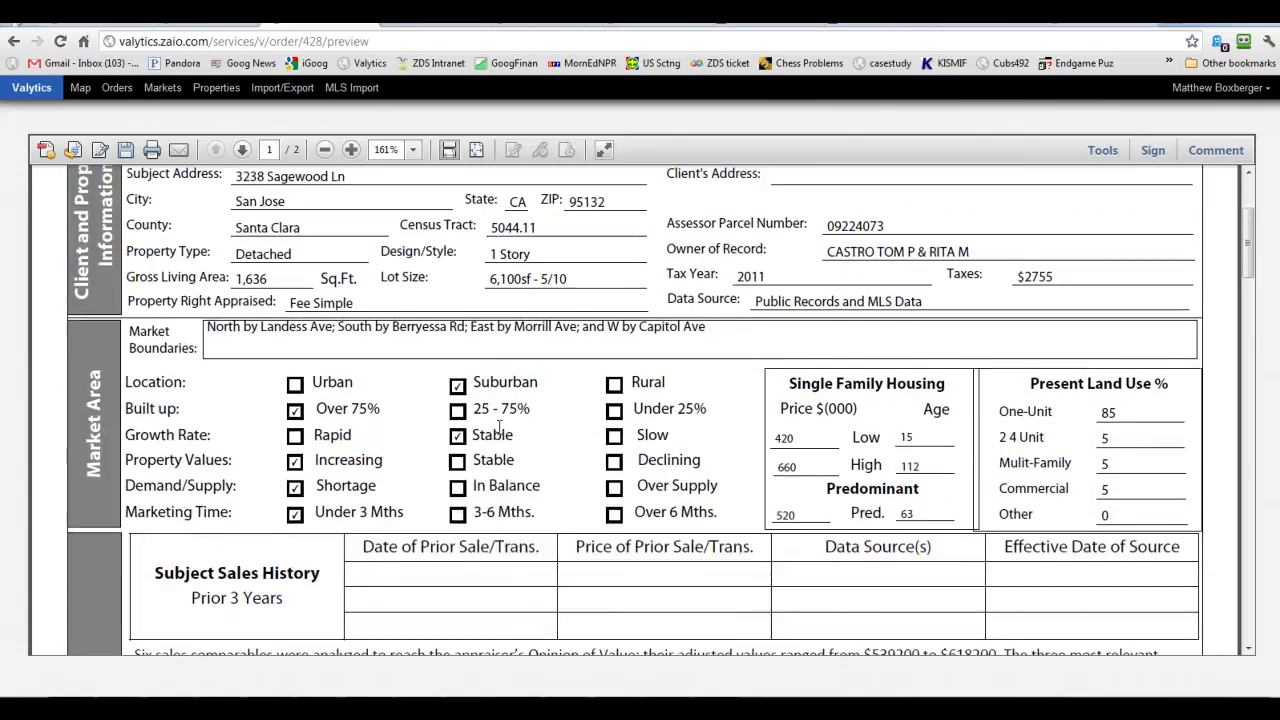
pyautogui.scroll(-12, 567, 492)
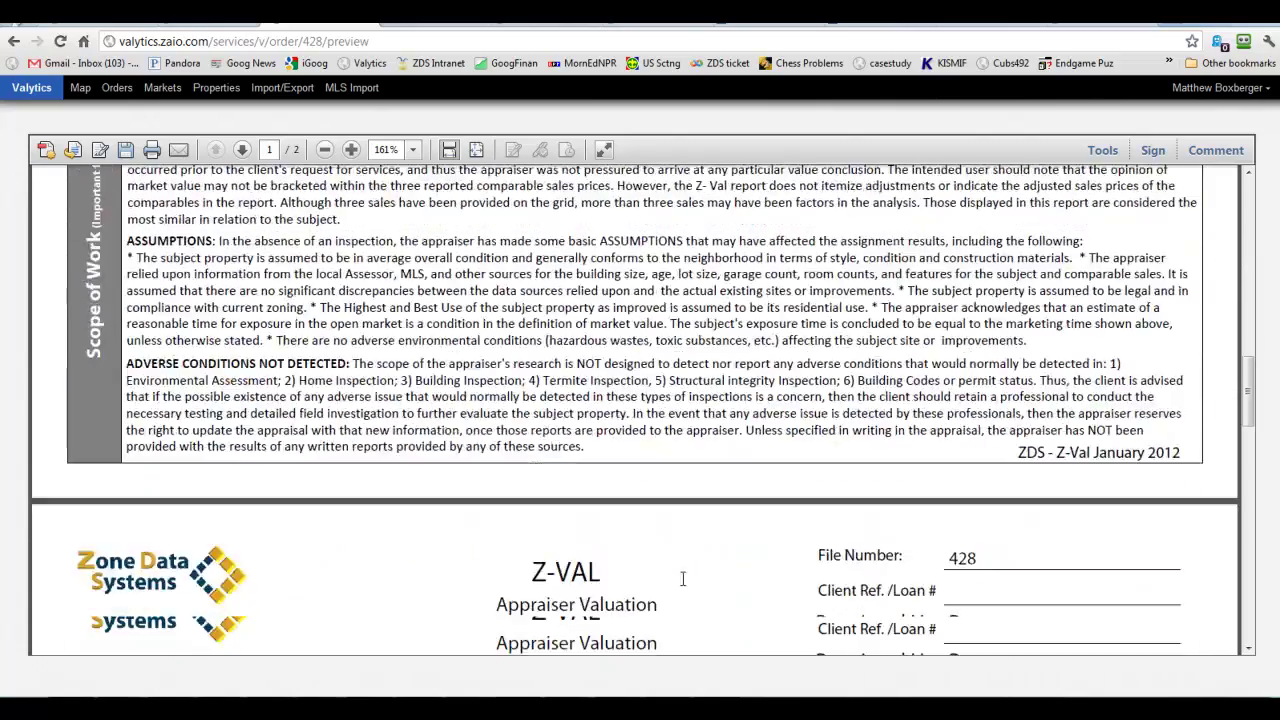
pyautogui.scroll(-10, 680, 592)
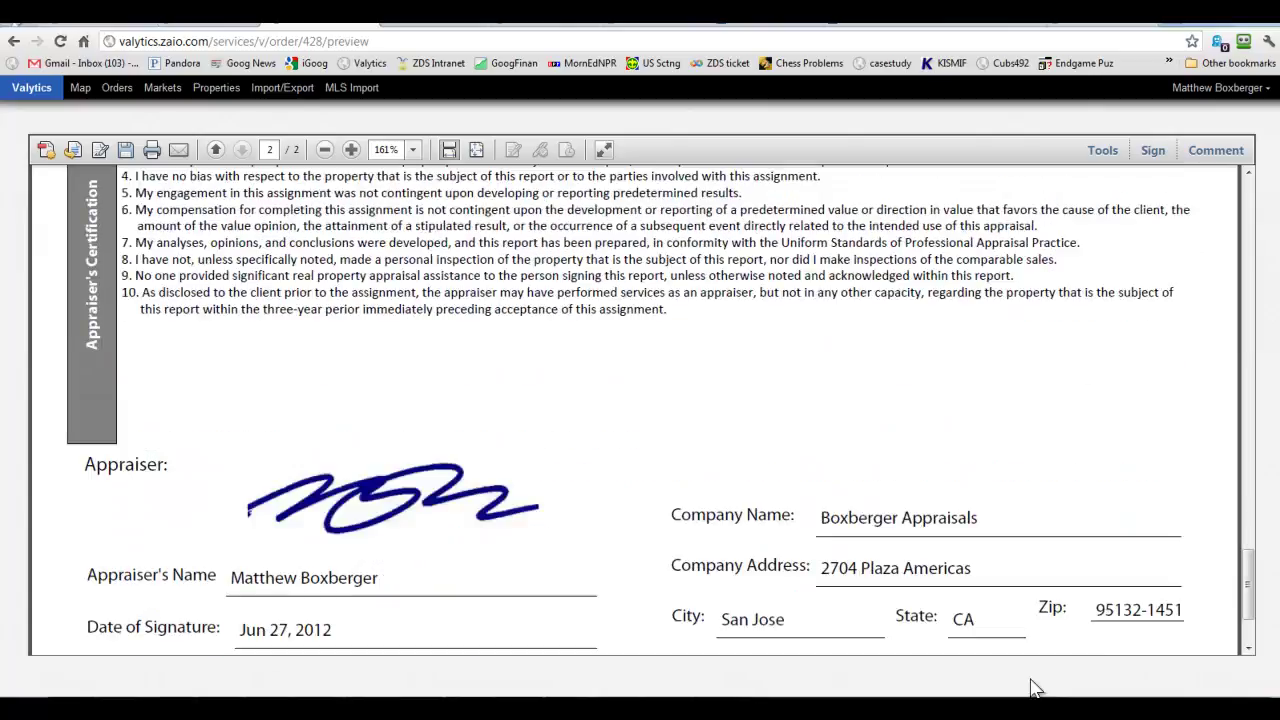
pyautogui.scroll(8, 980, 636)
pyautogui.scroll(12, 688, 552)
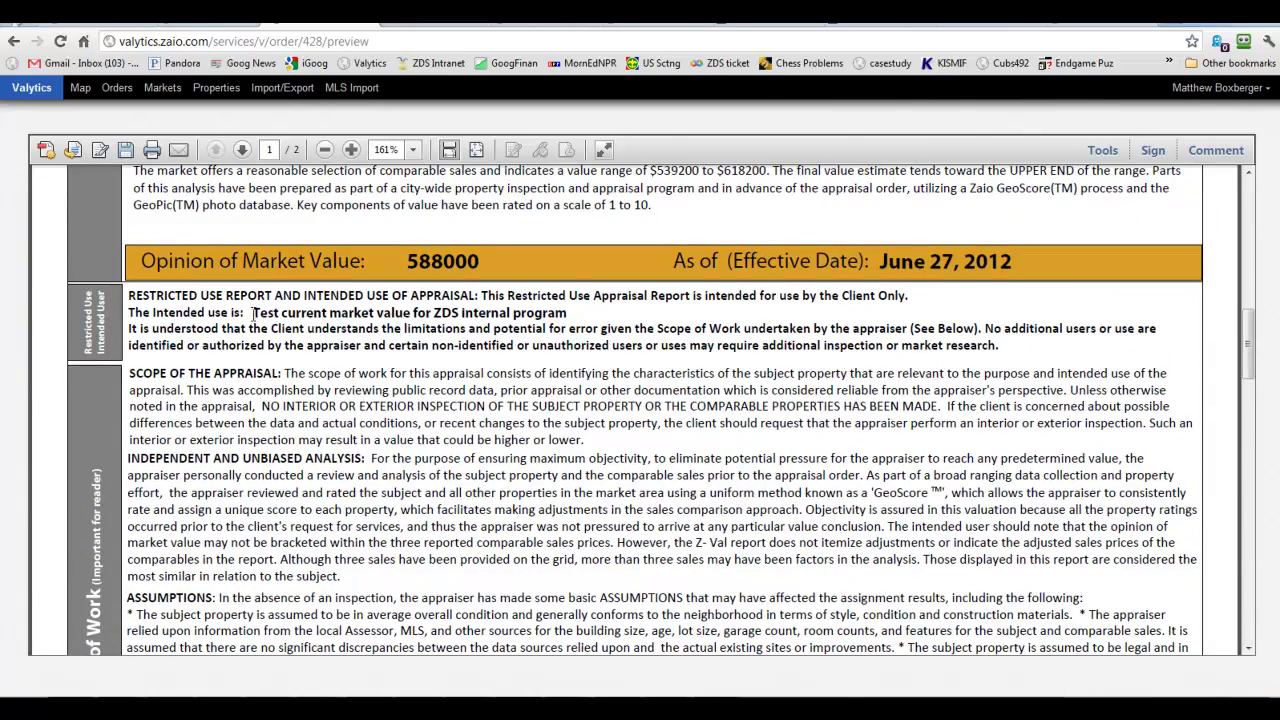
pyautogui.moveTo(254, 313); pyautogui.dragTo(488, 313)
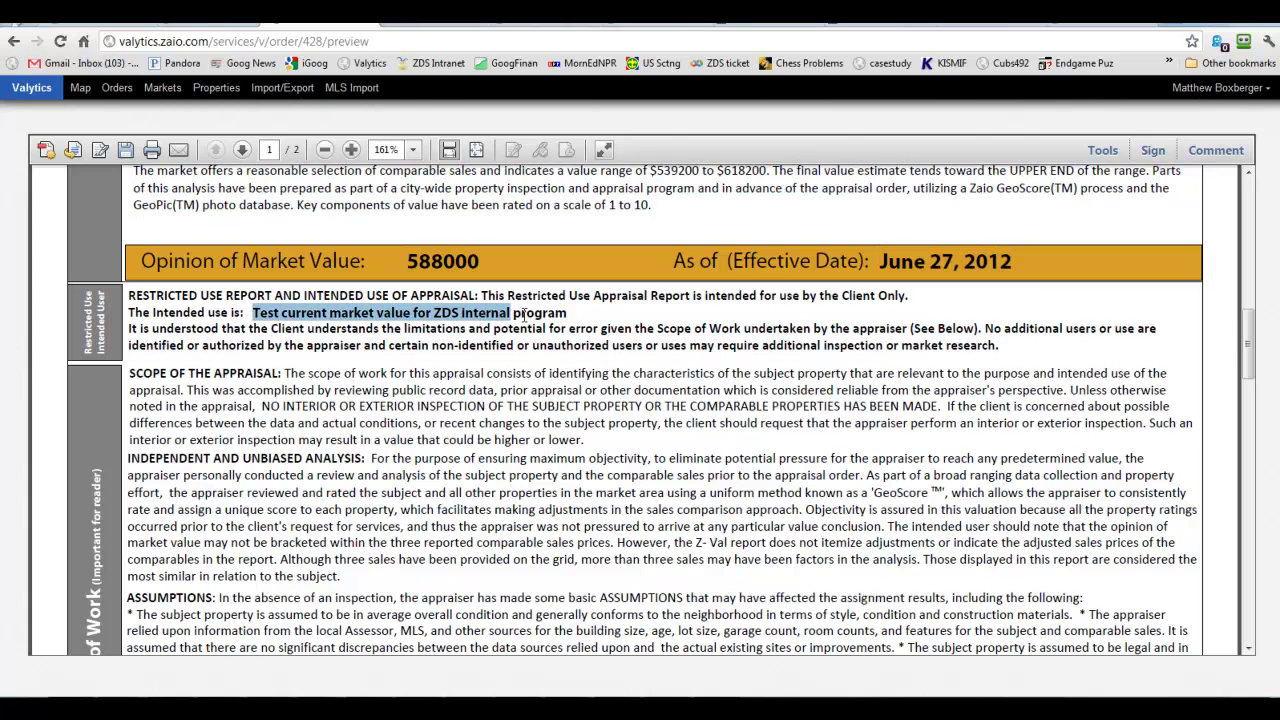
pyautogui.moveTo(570, 313); pyautogui.dragTo(252, 313)
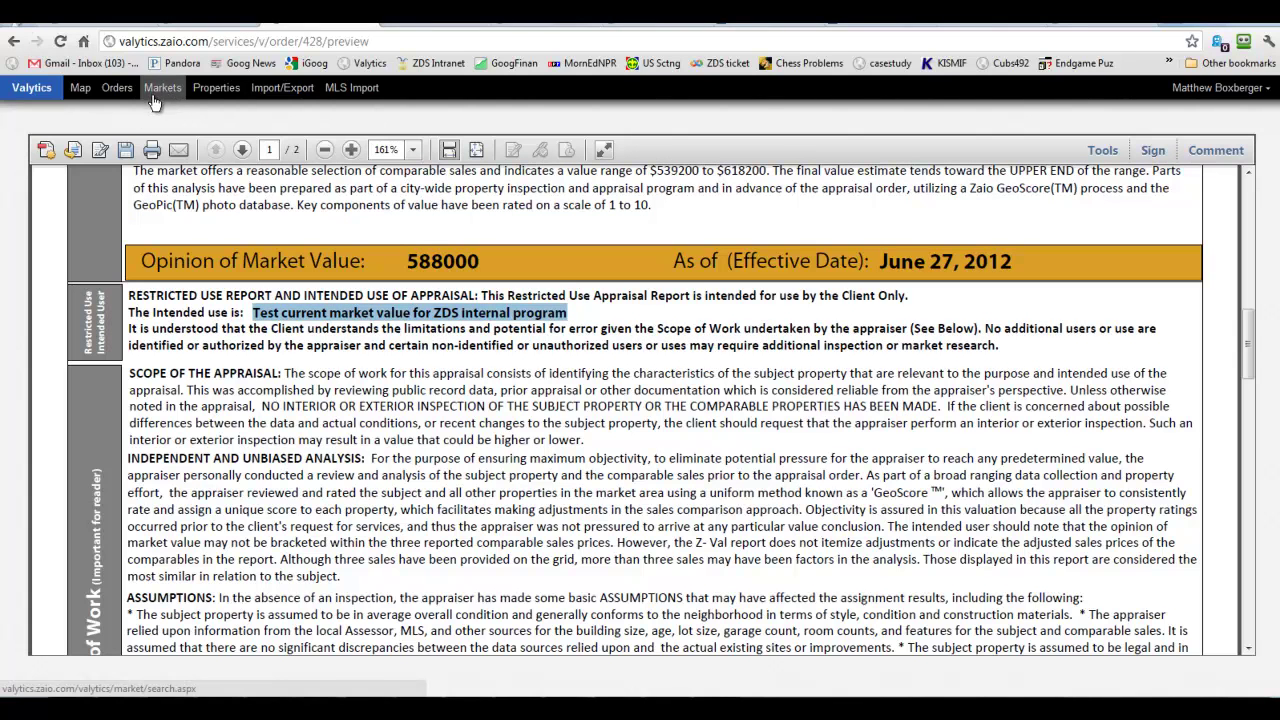
pyautogui.scroll(8, 522, 287)
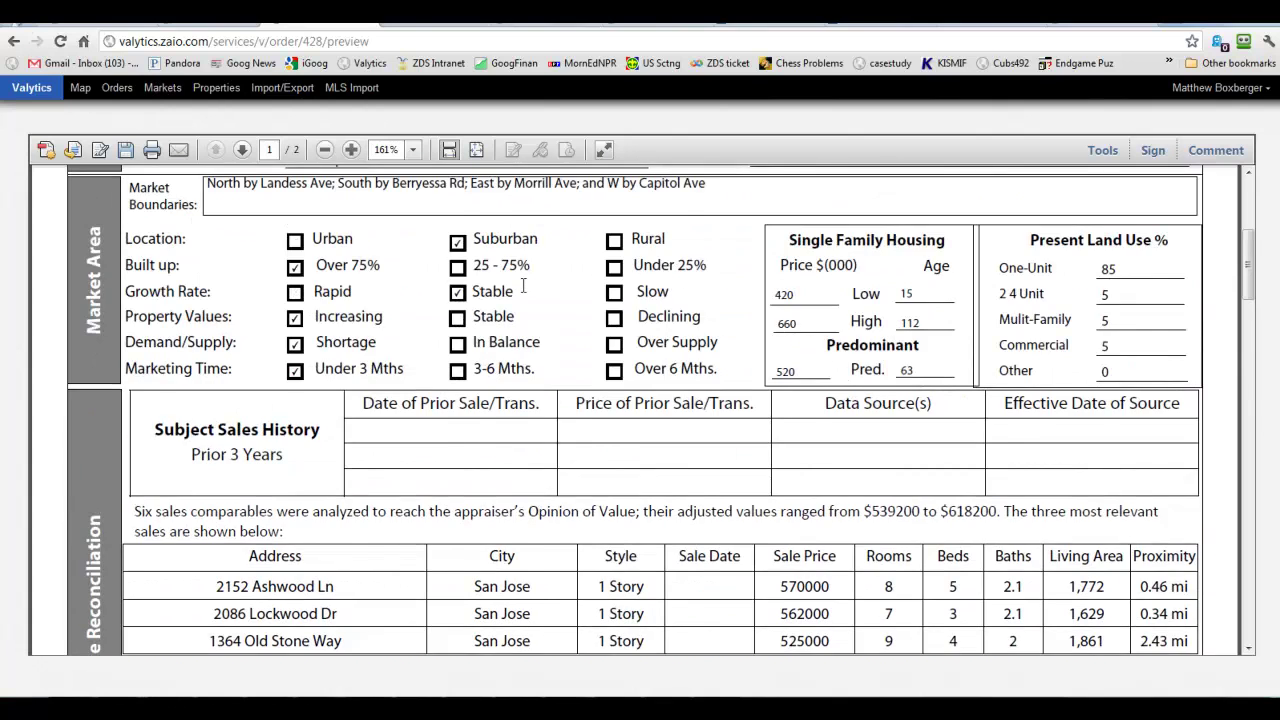
pyautogui.scroll(6, 522, 287)
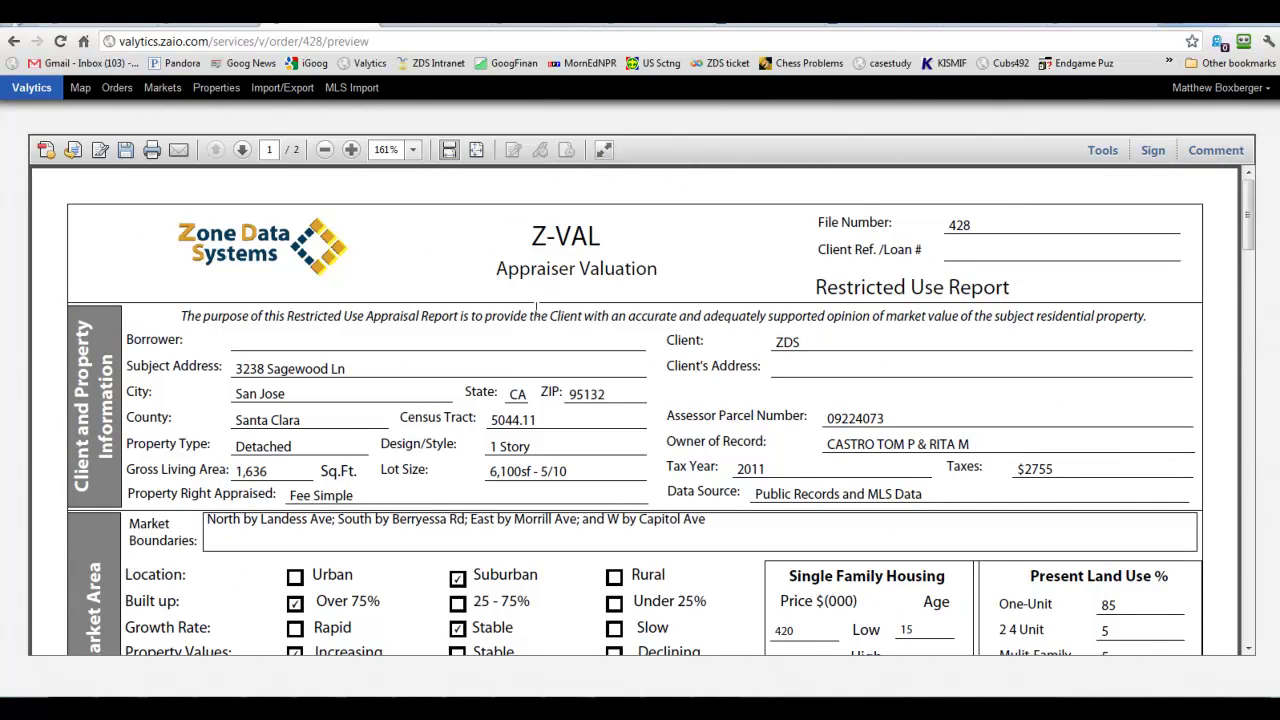
pyautogui.click(116, 89)
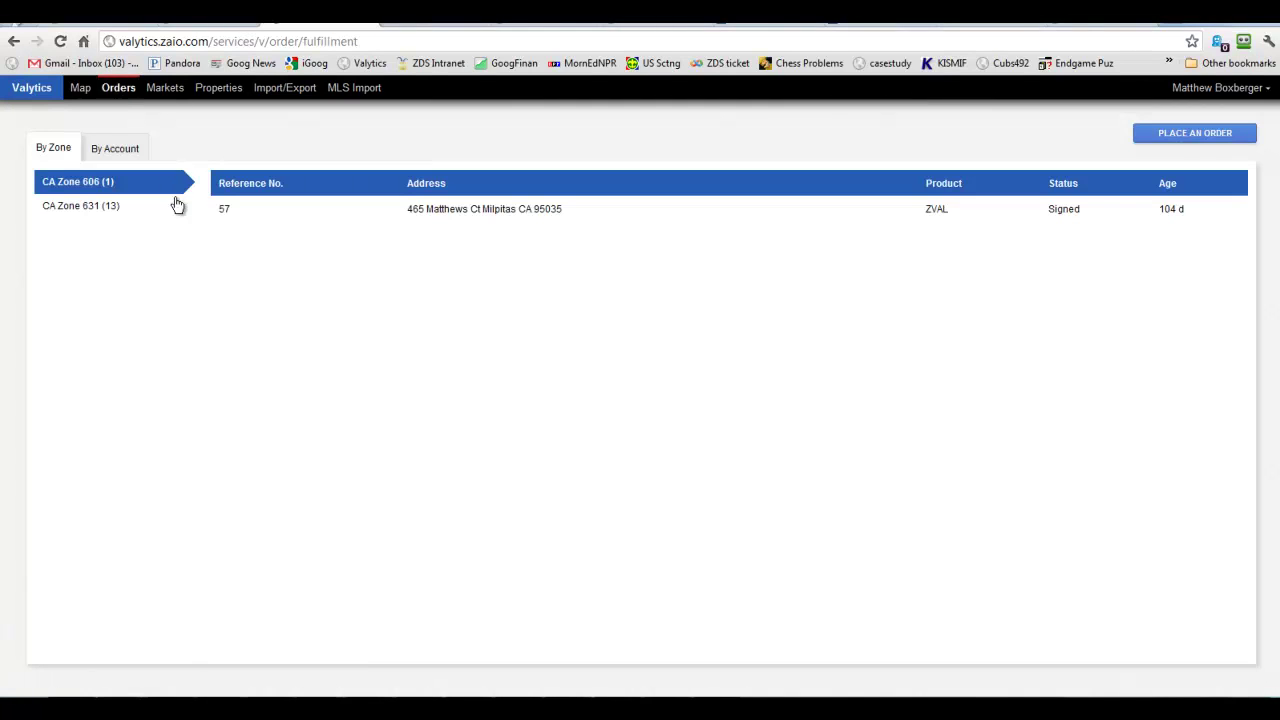
pyautogui.click(113, 214)
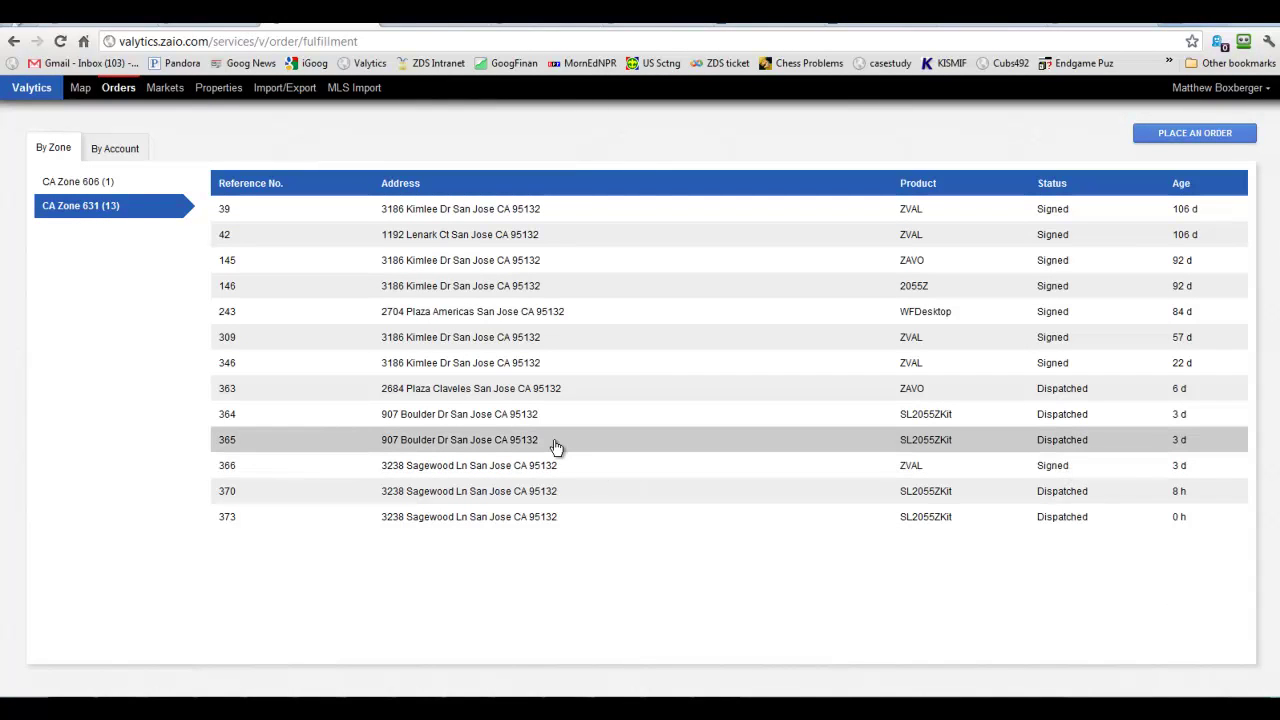
pyautogui.click(506, 447)
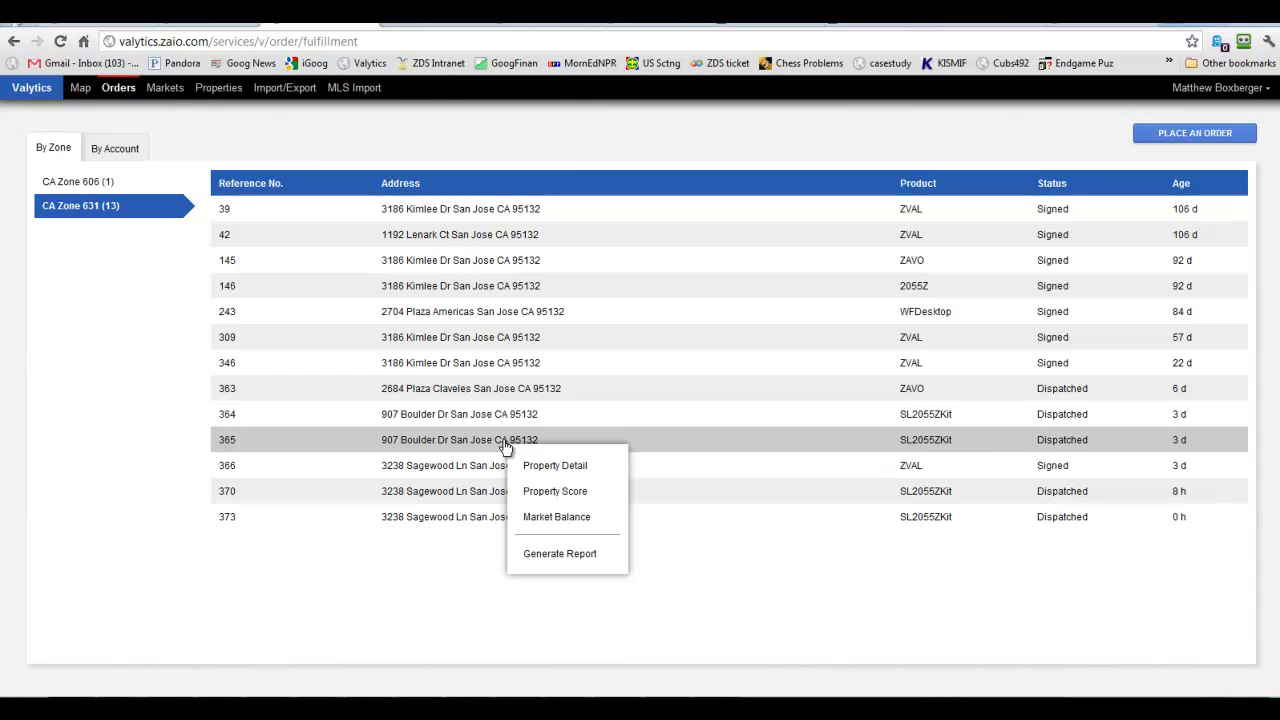
pyautogui.click(537, 467)
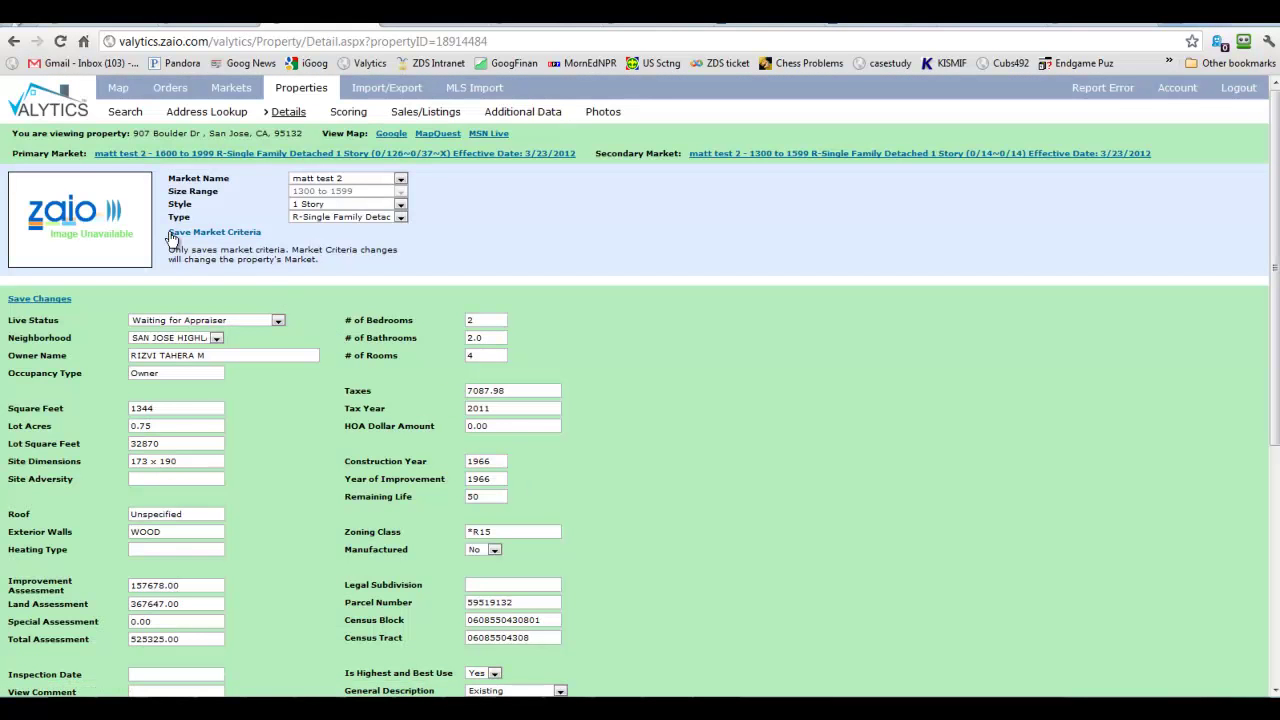
pyautogui.scroll(-4, 366, 354)
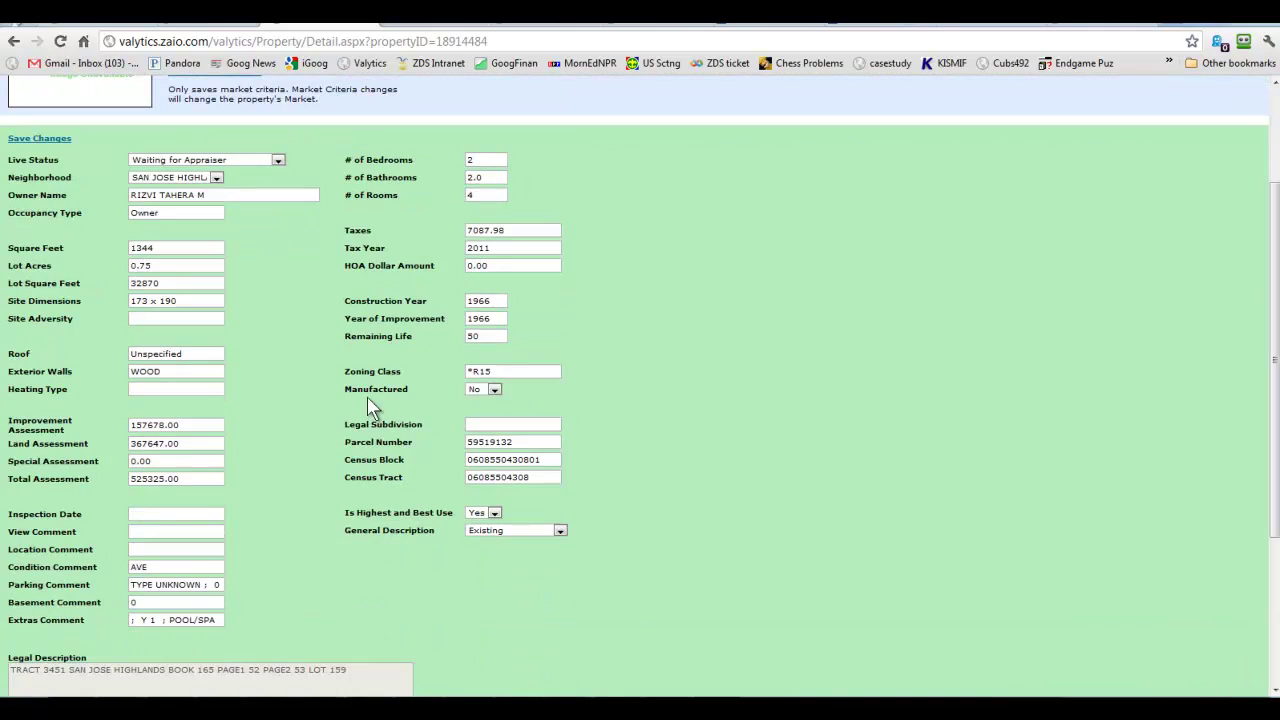
pyautogui.scroll(4, 362, 448)
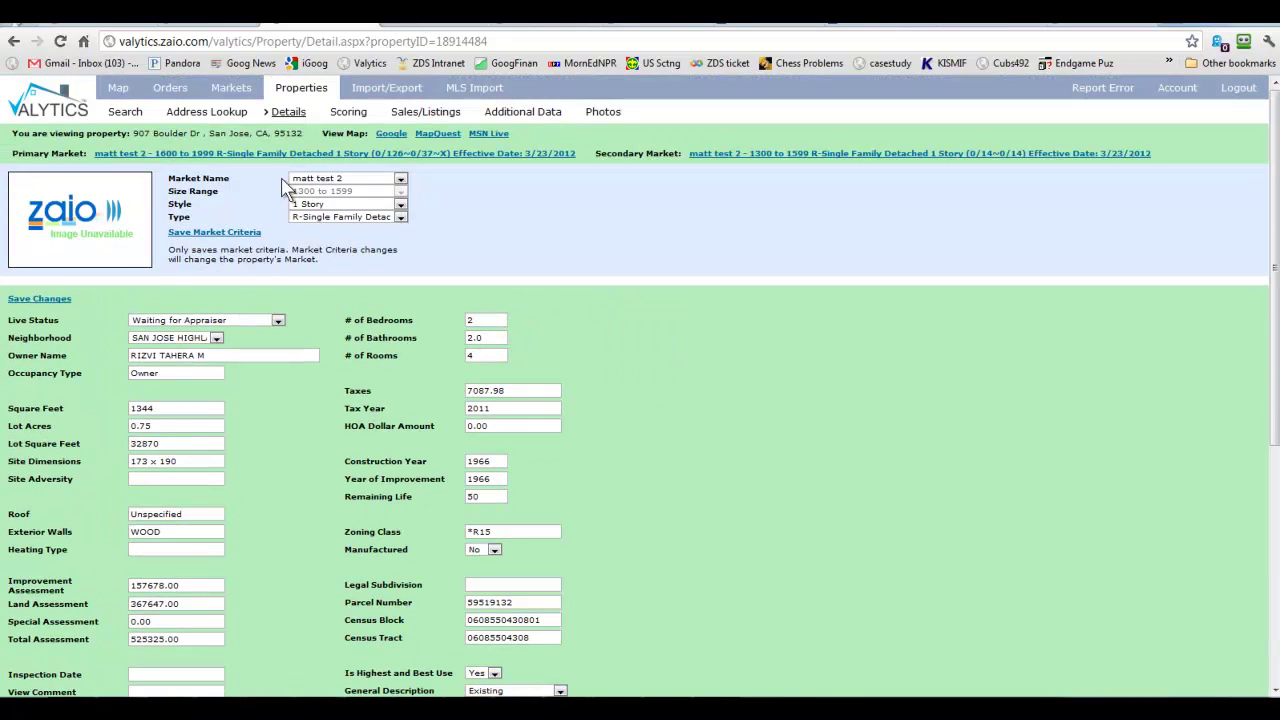
pyautogui.click(348, 112)
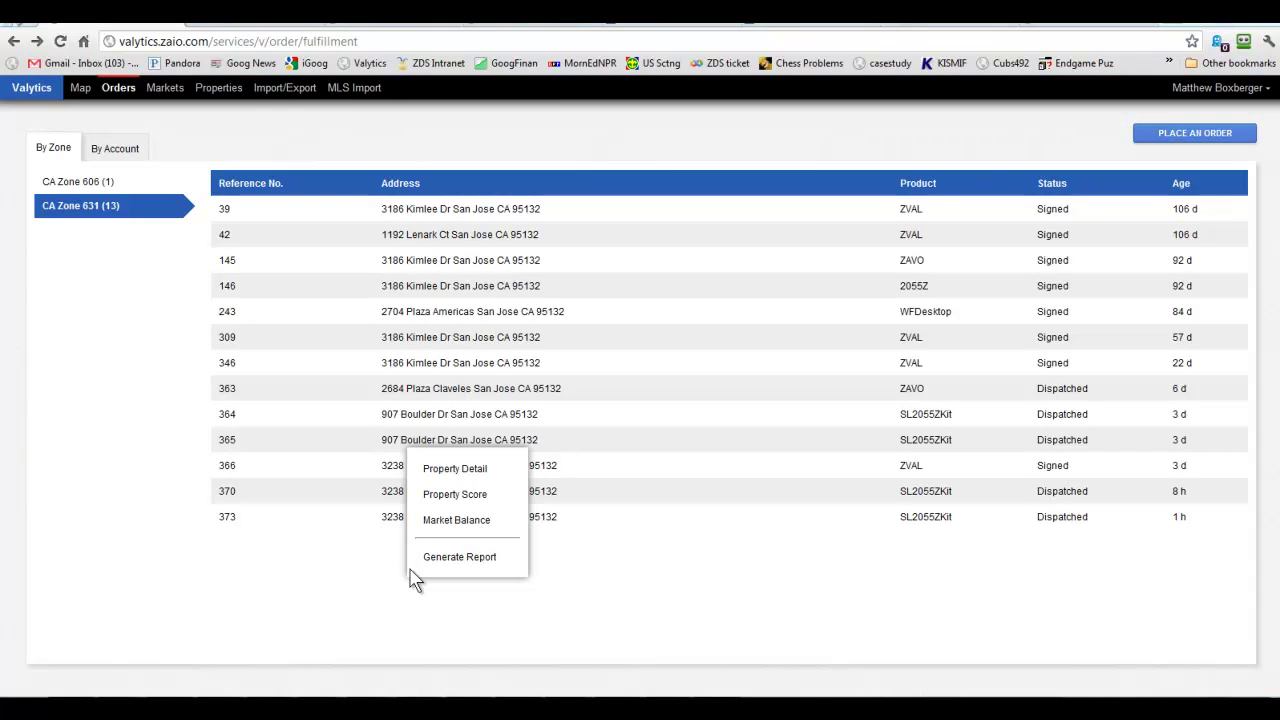
# Dismiss the actions list and choose Generate Report for order 365.
pyautogui.click(349, 574)
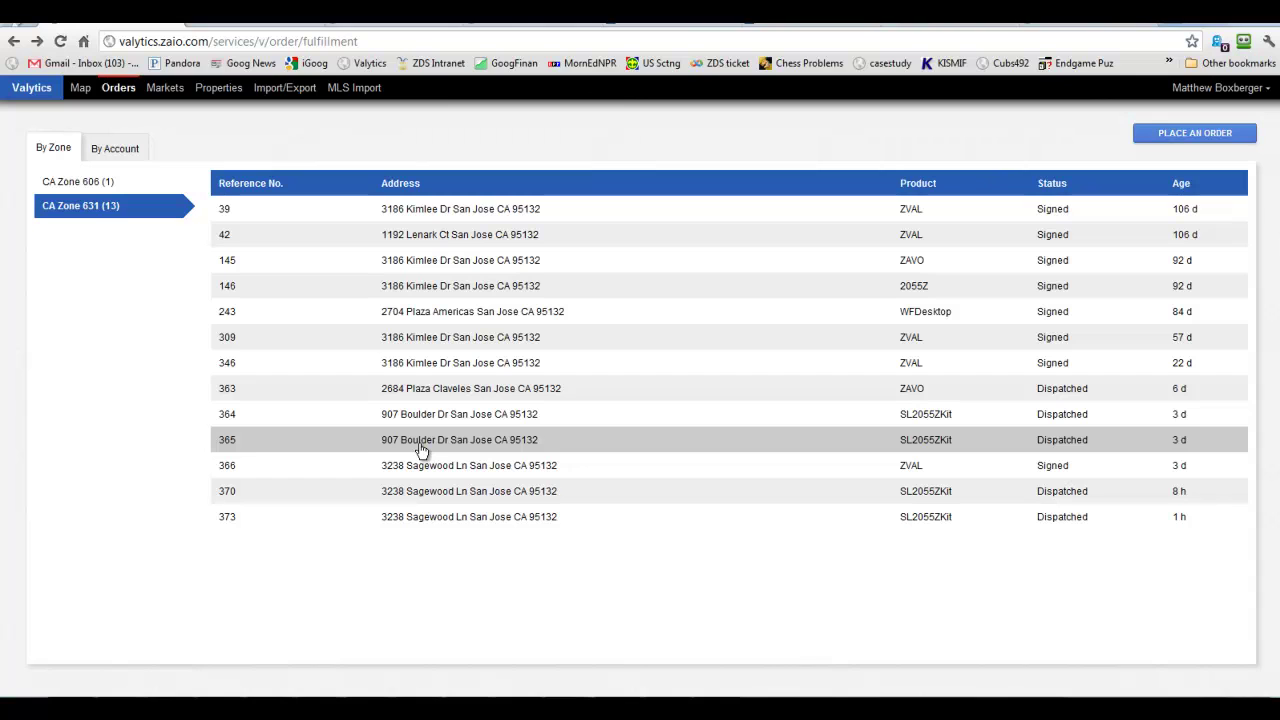
pyautogui.rightClick(421, 450)
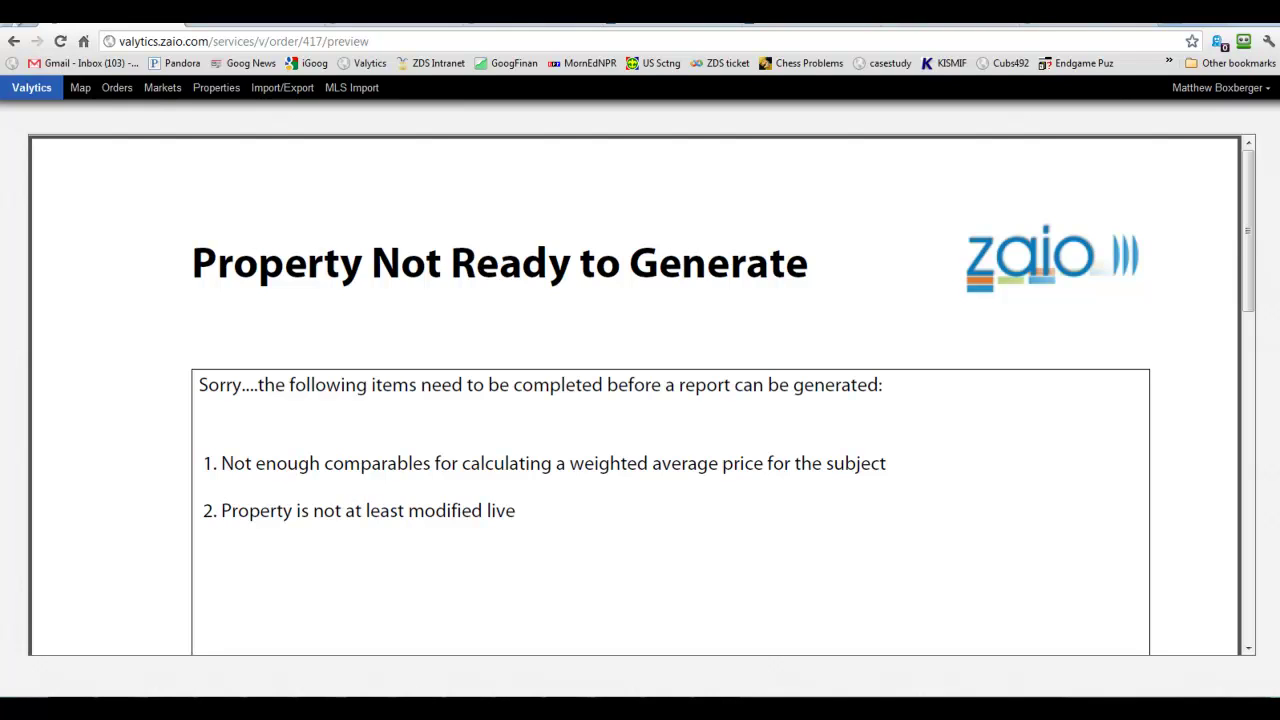
pyautogui.hotkey('alt', 'Left')
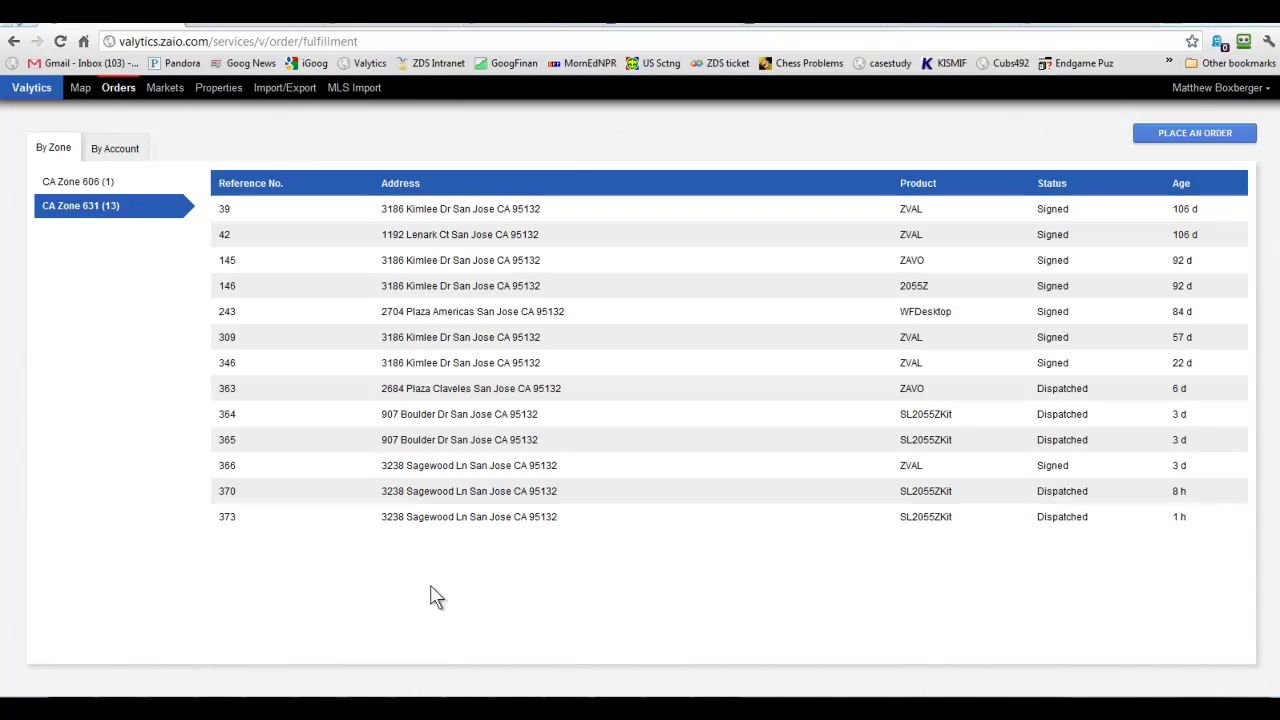
pyautogui.rightClick(408, 498)
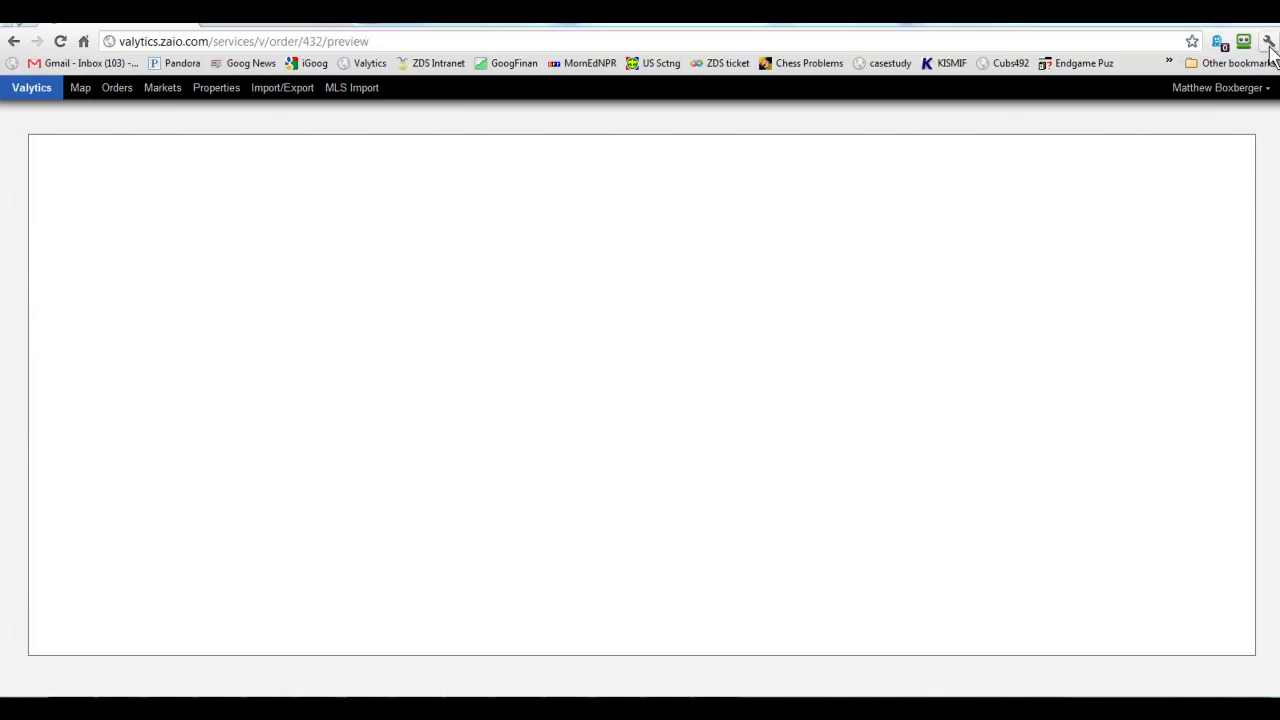
# Clear Chrome's cached browsing data, then switch to the ZDS Support Center tab.
pyautogui.click(1268, 44)
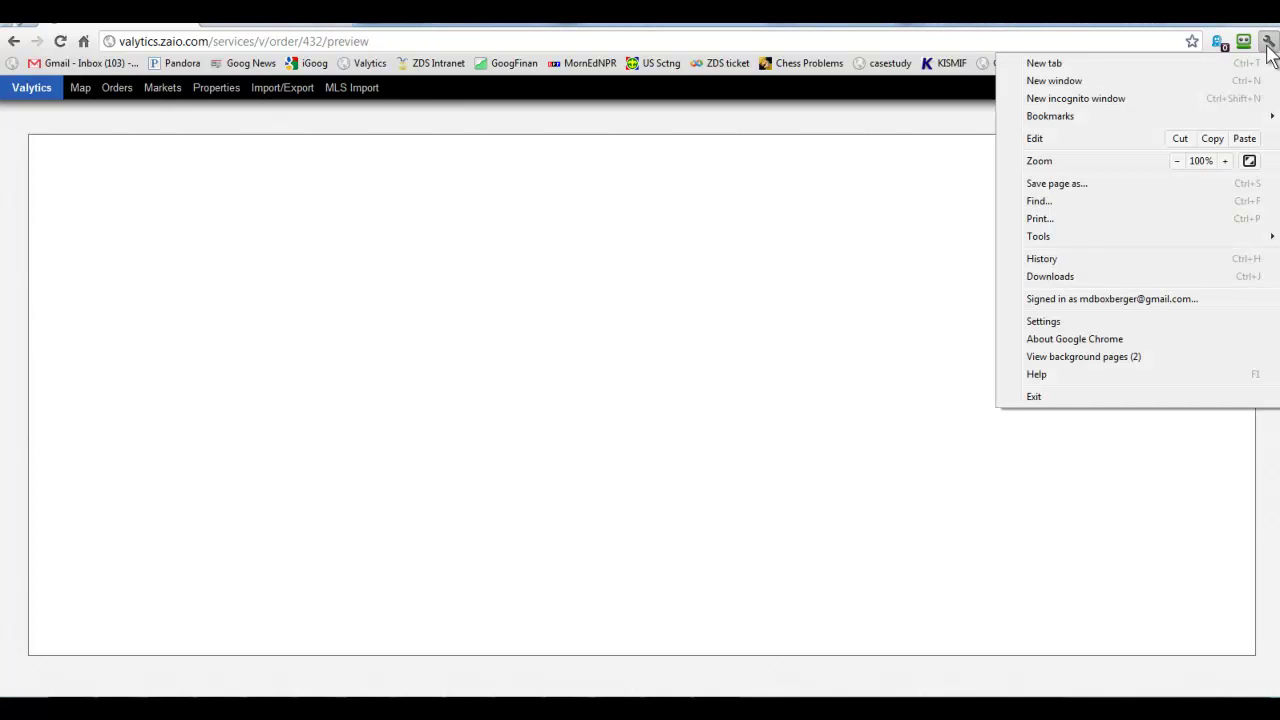
pyautogui.click(1068, 262)
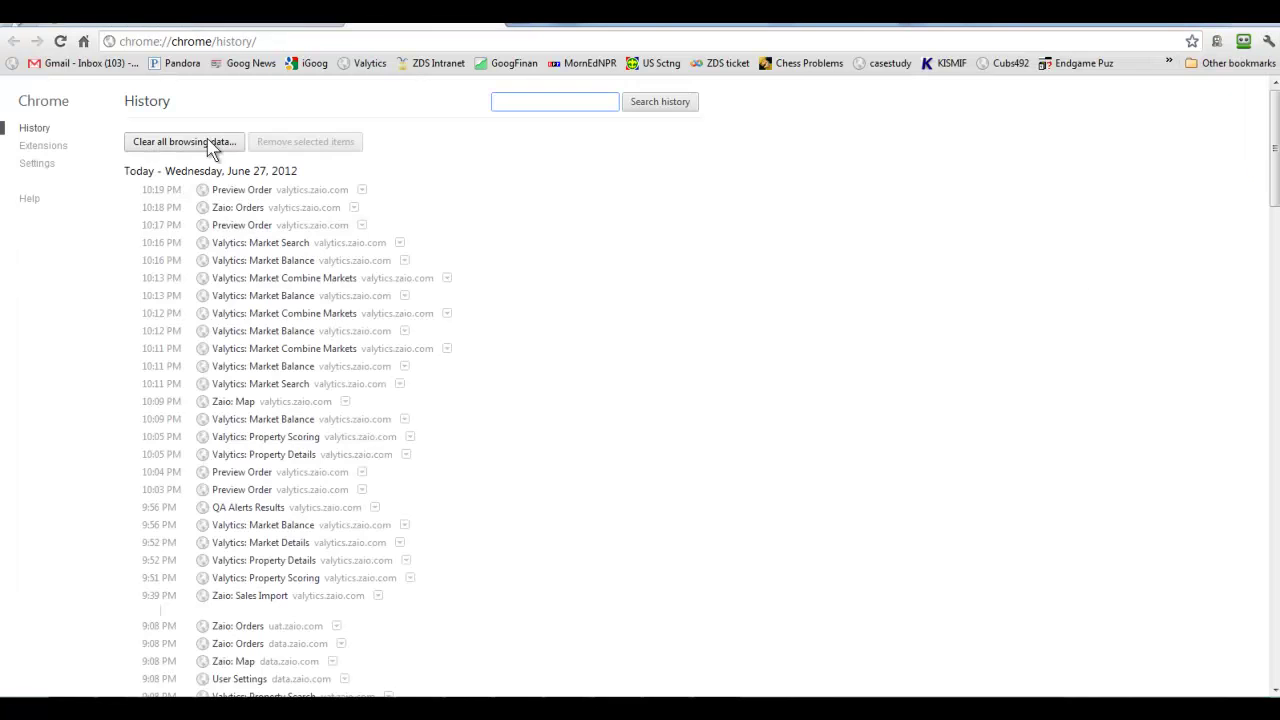
pyautogui.click(210, 143)
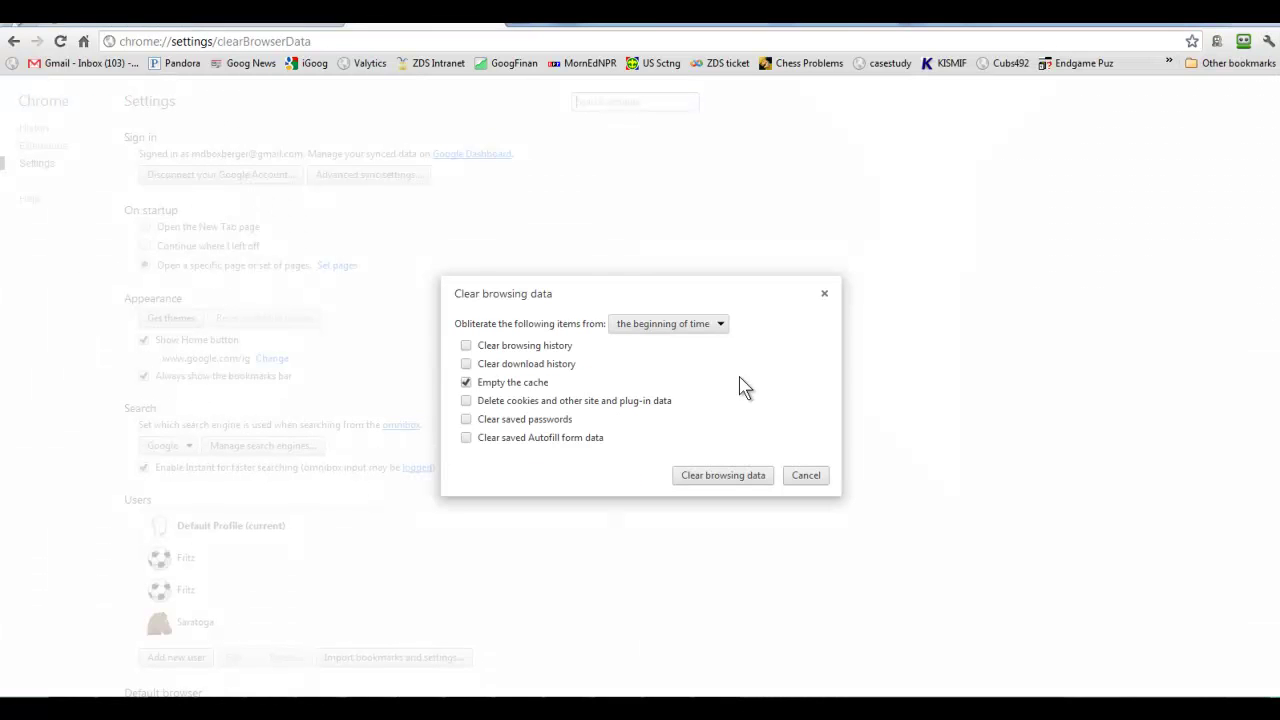
pyautogui.click(724, 476)
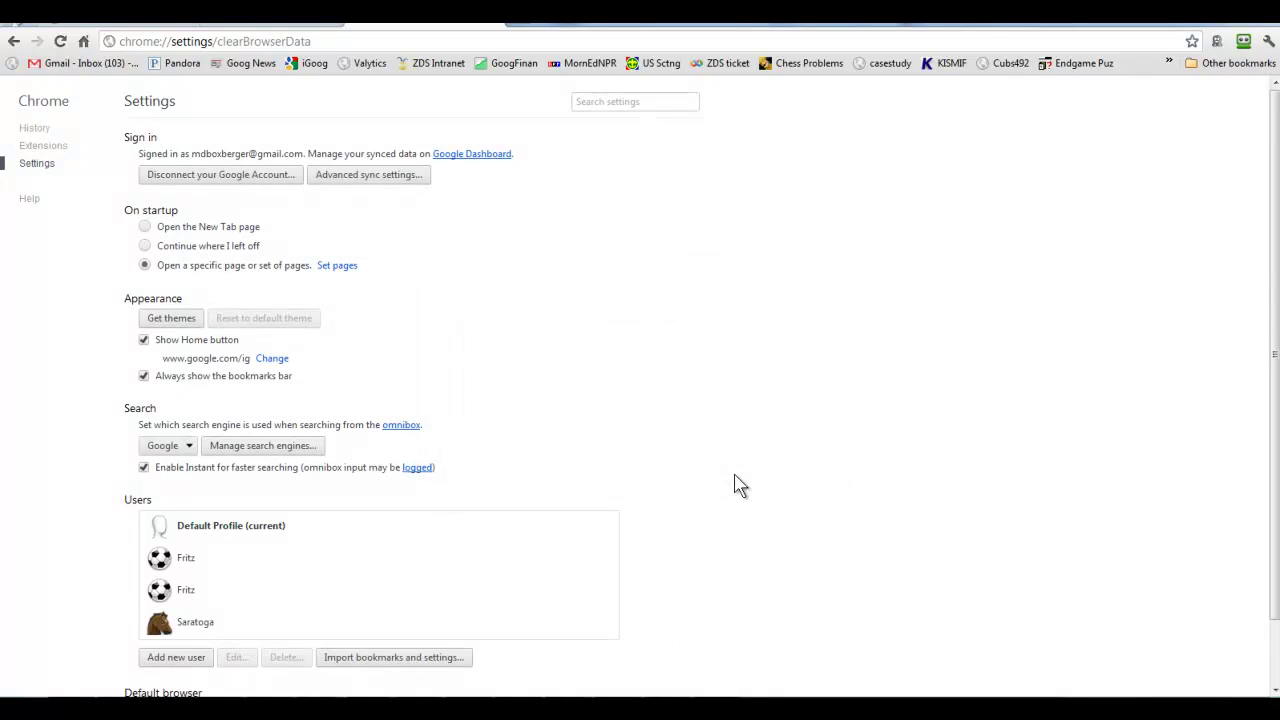
pyautogui.click(491, 25)
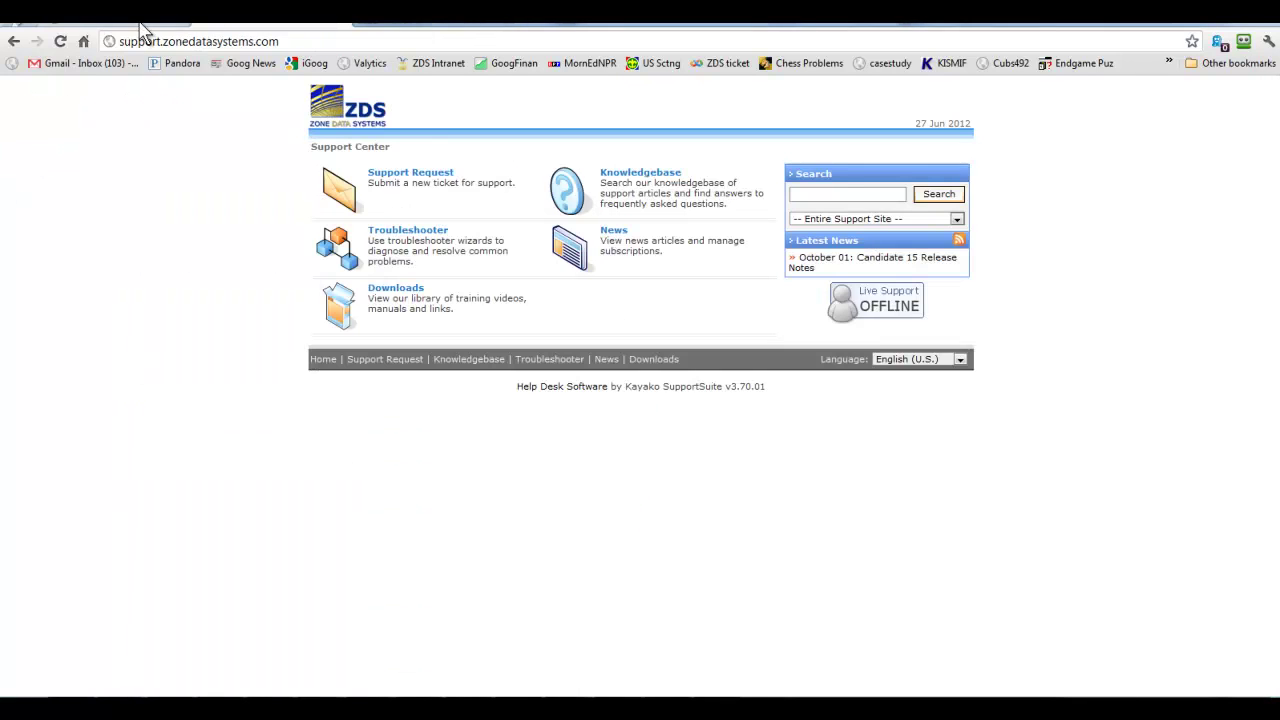
pyautogui.click(147, 26)
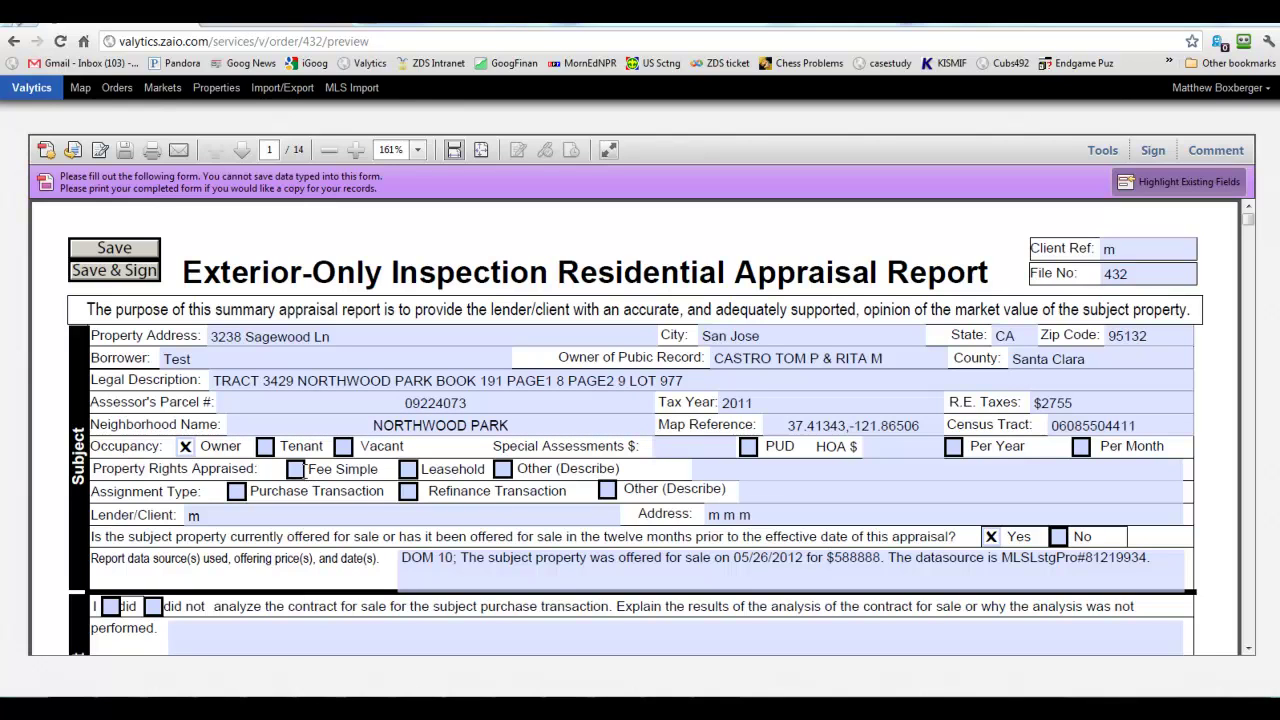
# Set property rights to Fee Simple and assignment type Other, described as 'ZDS Test Order'.
pyautogui.click(296, 470)
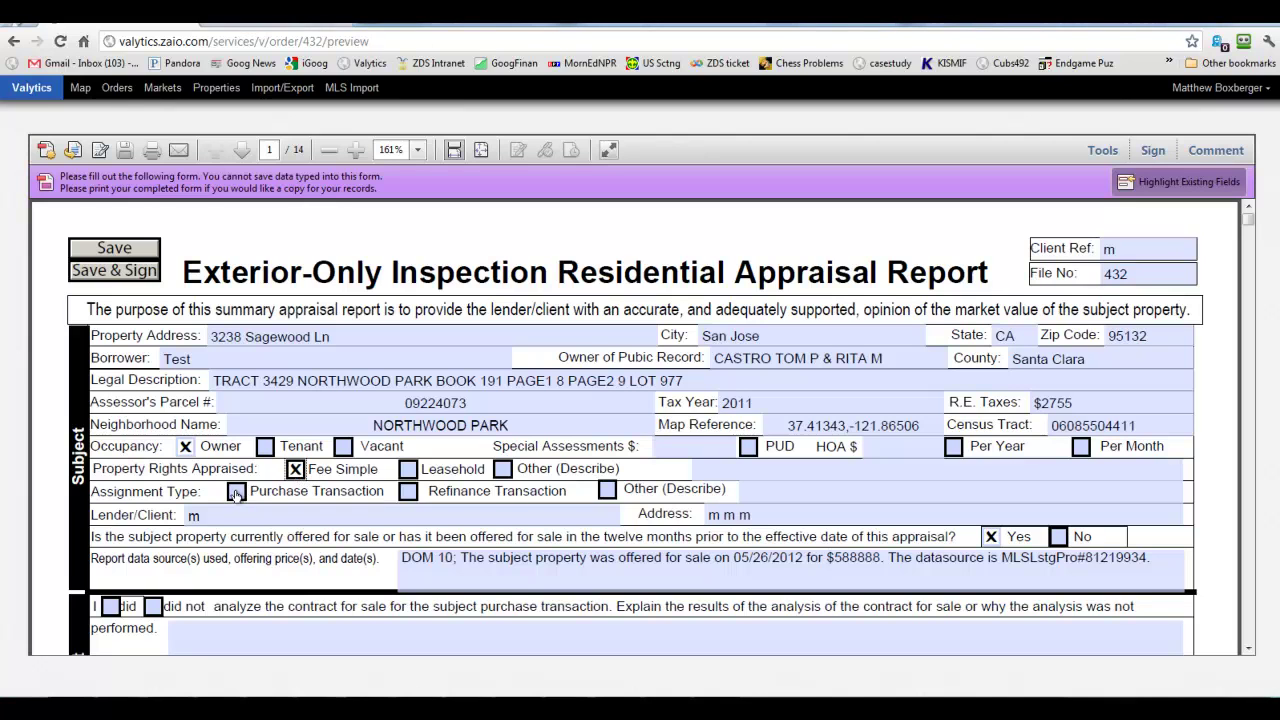
pyautogui.click(606, 491)
pyautogui.click(752, 493)
pyautogui.write('ZDS Test Order')
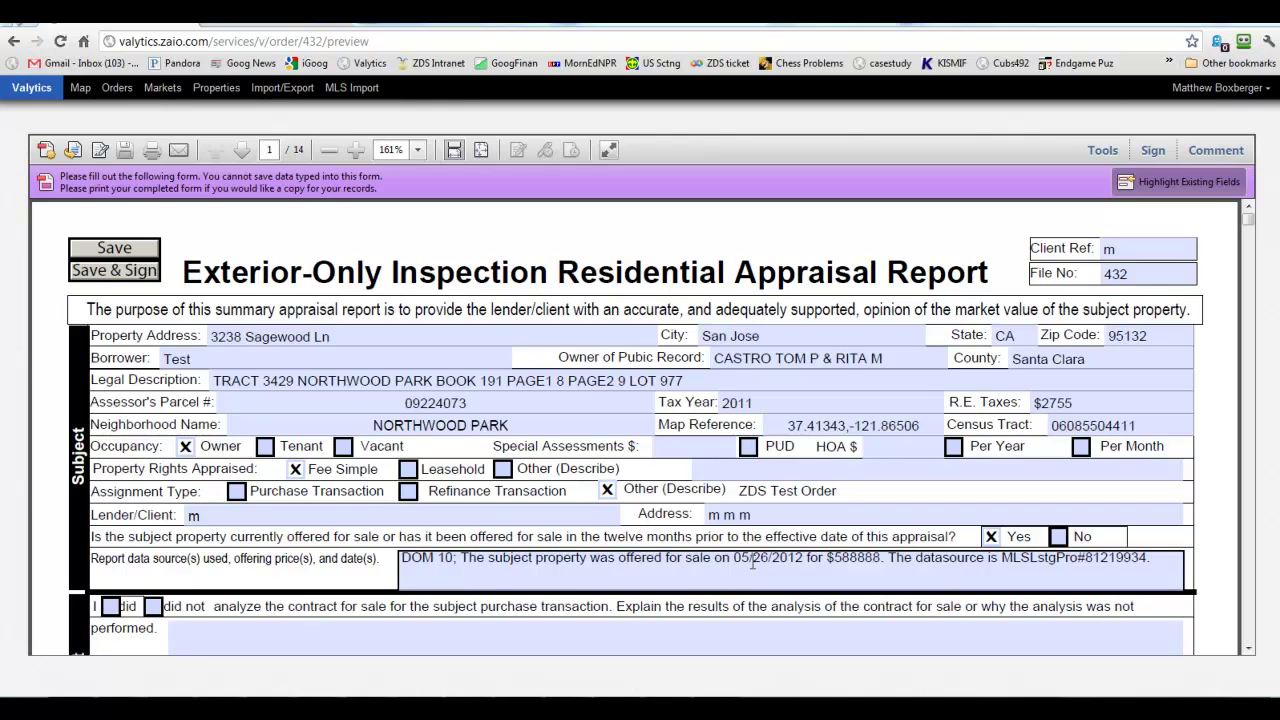
pyautogui.click(1073, 540)
pyautogui.click(1083, 557)
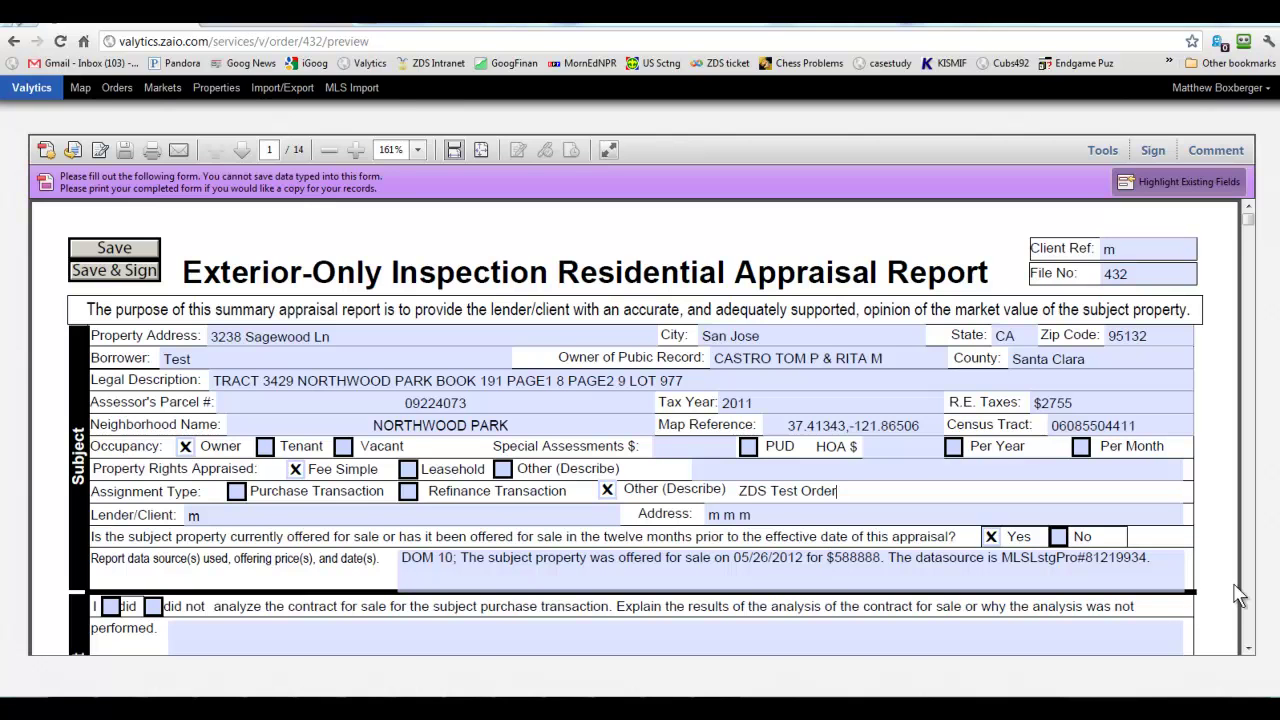
pyautogui.scroll(-5, 1247, 654)
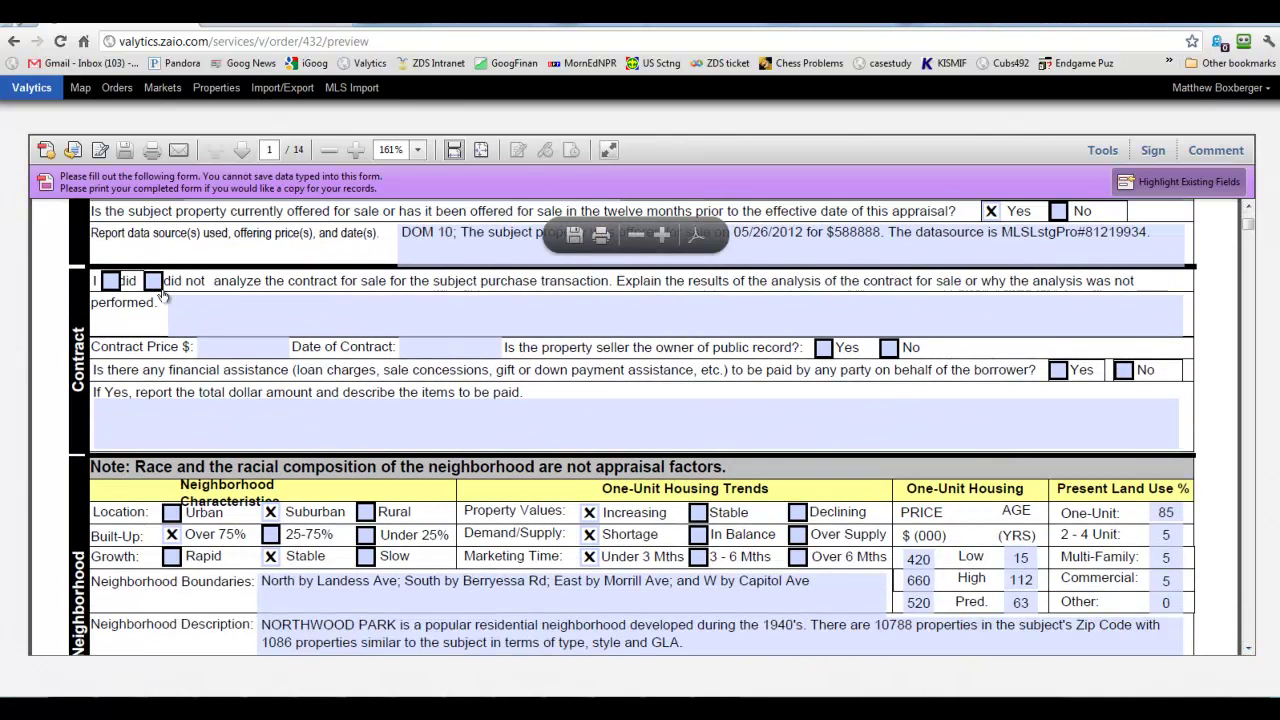
pyautogui.click(157, 283)
pyautogui.click(197, 311)
pyautogui.write('NA - Driveby only')
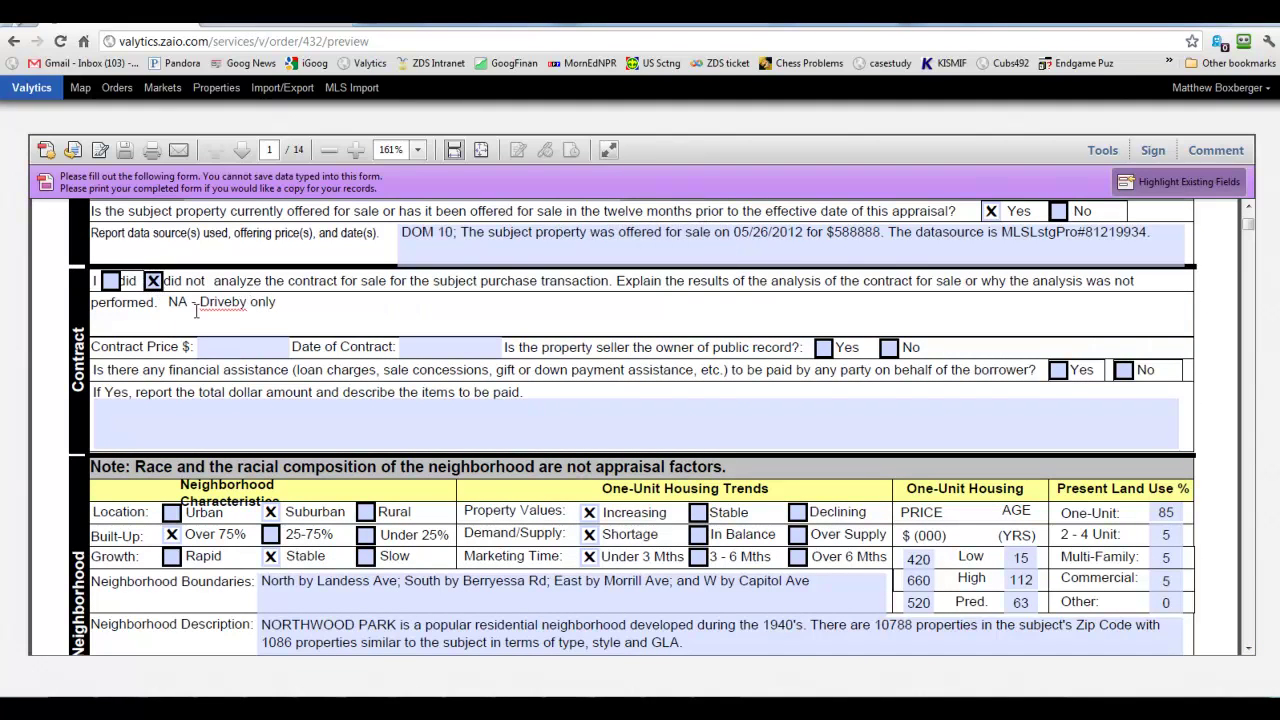
pyautogui.scroll(-1, 190, 314)
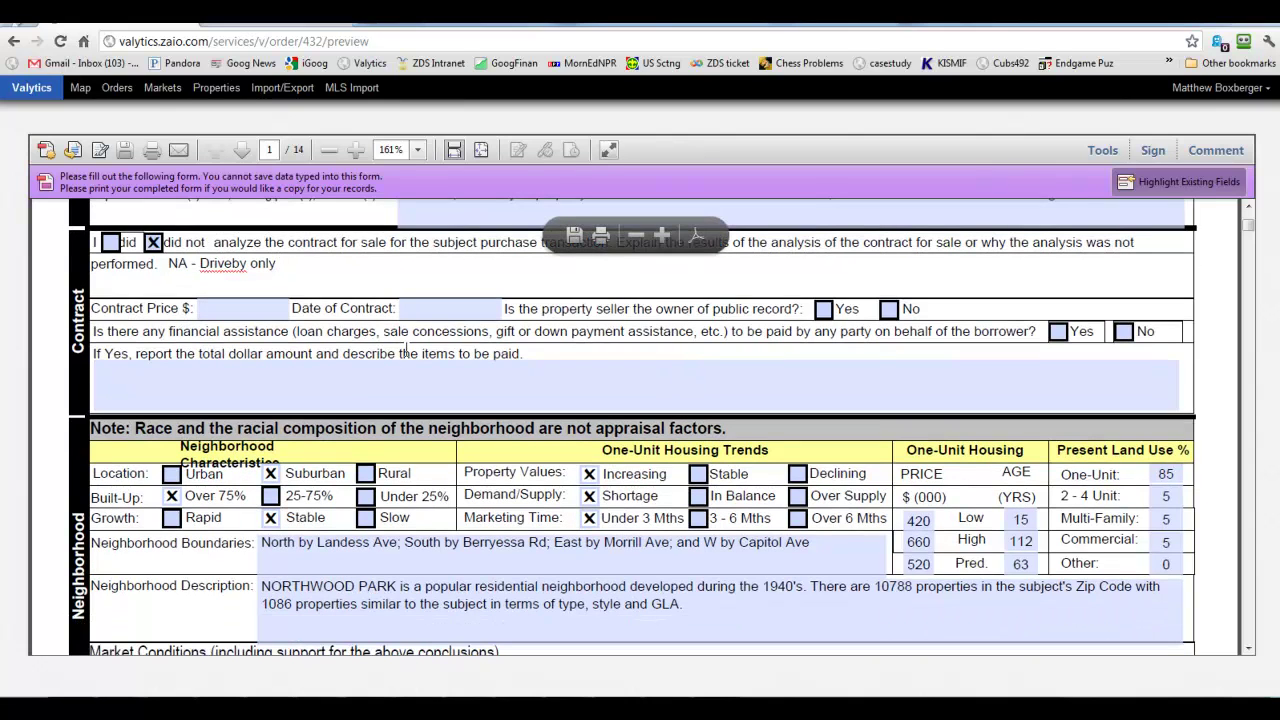
pyautogui.scroll(-1, 403, 350)
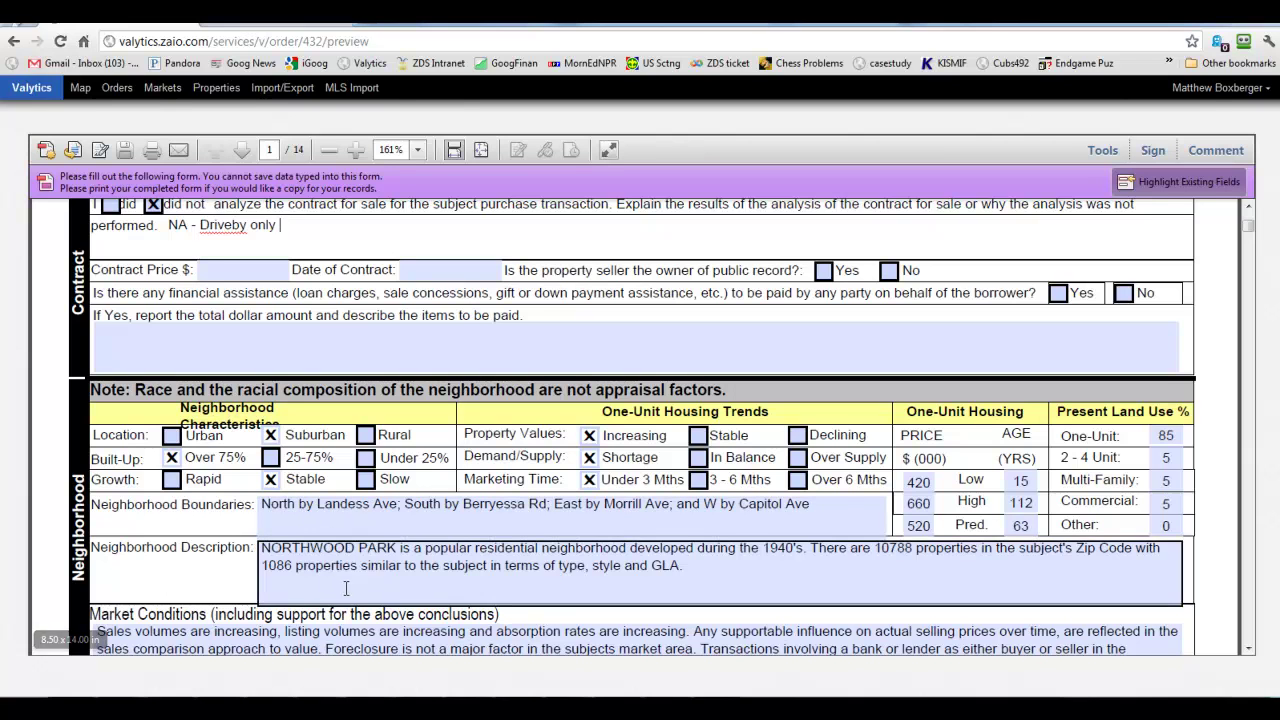
pyautogui.click(268, 541)
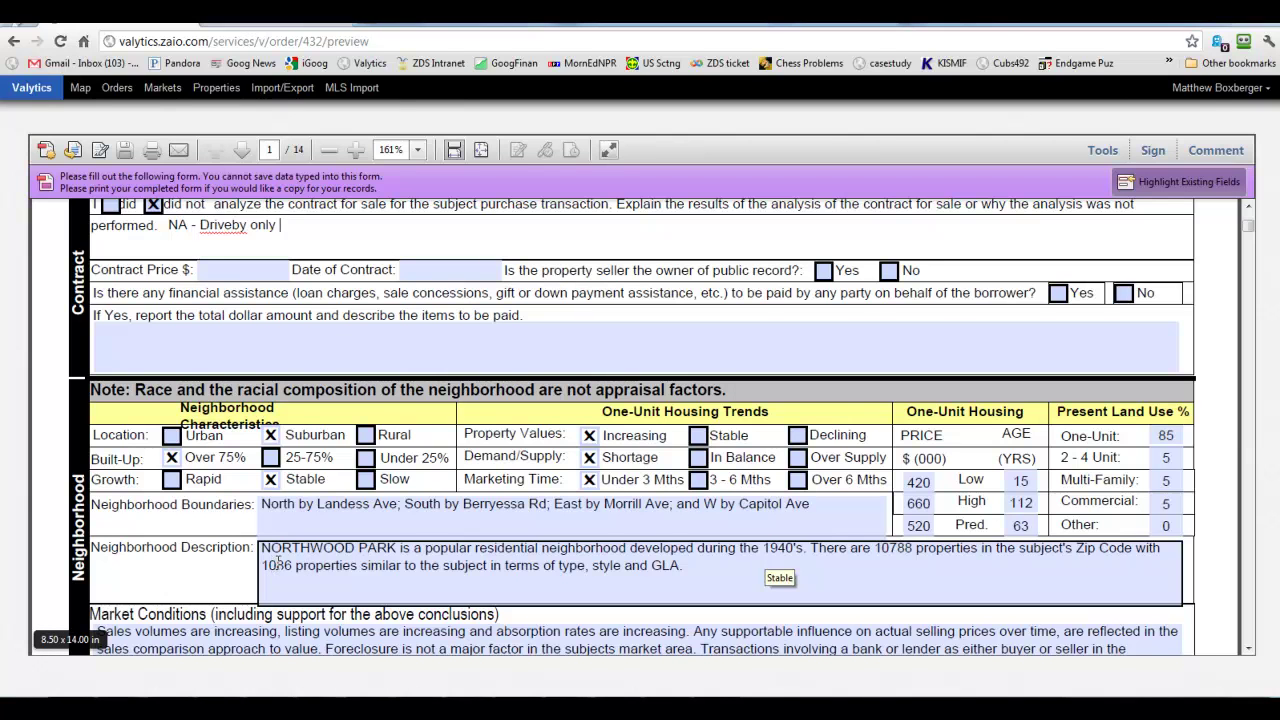
pyautogui.scroll(-1, 278, 563)
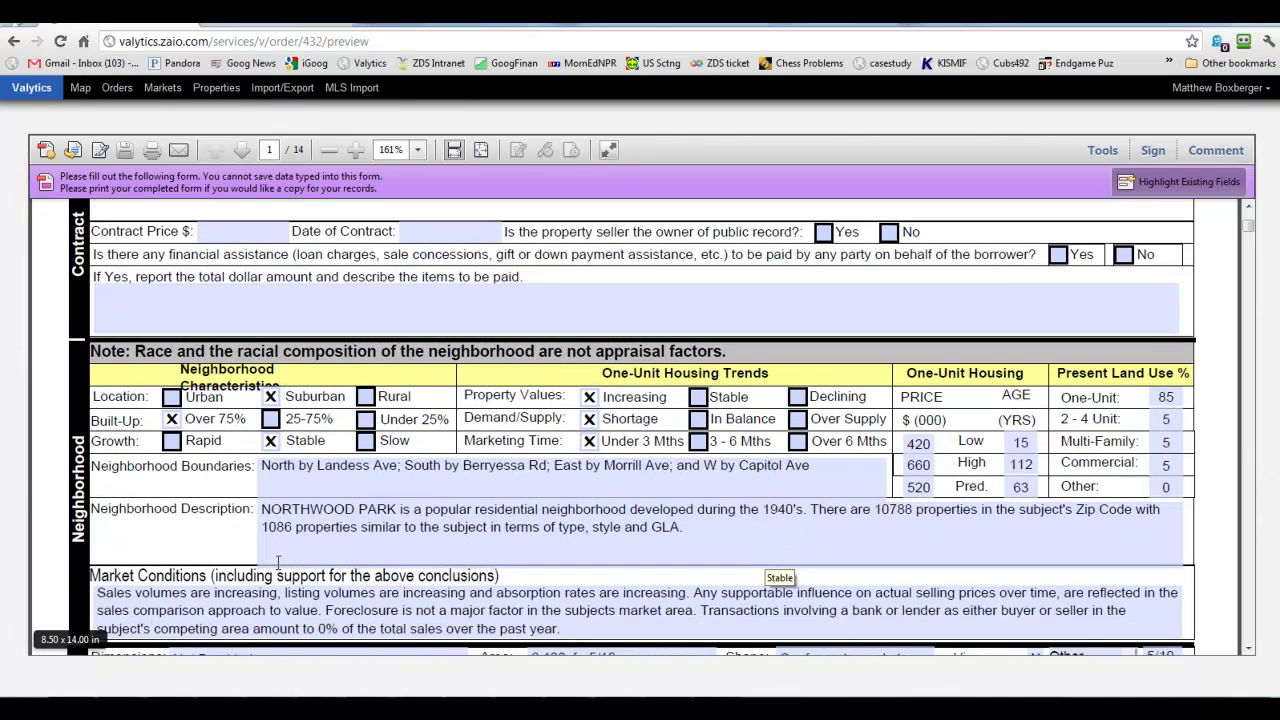
pyautogui.click(270, 546)
pyautogui.scroll(-1, 266, 545)
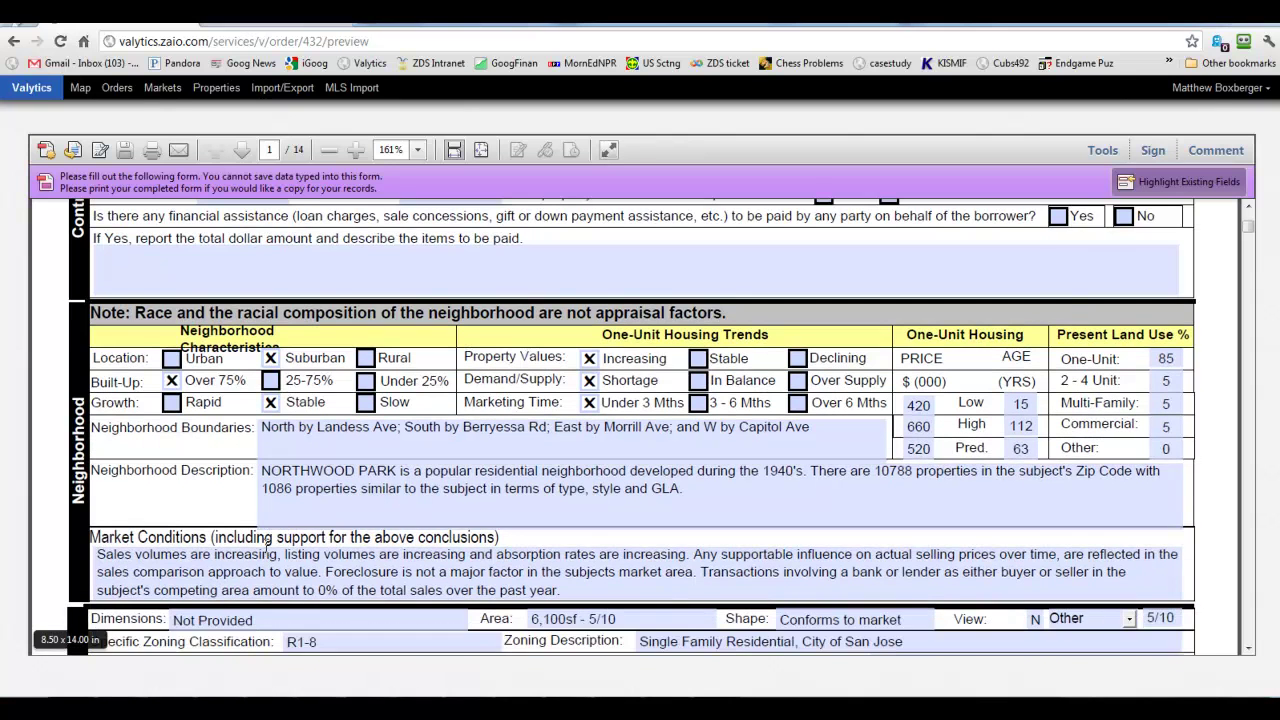
pyautogui.scroll(-2, 355, 510)
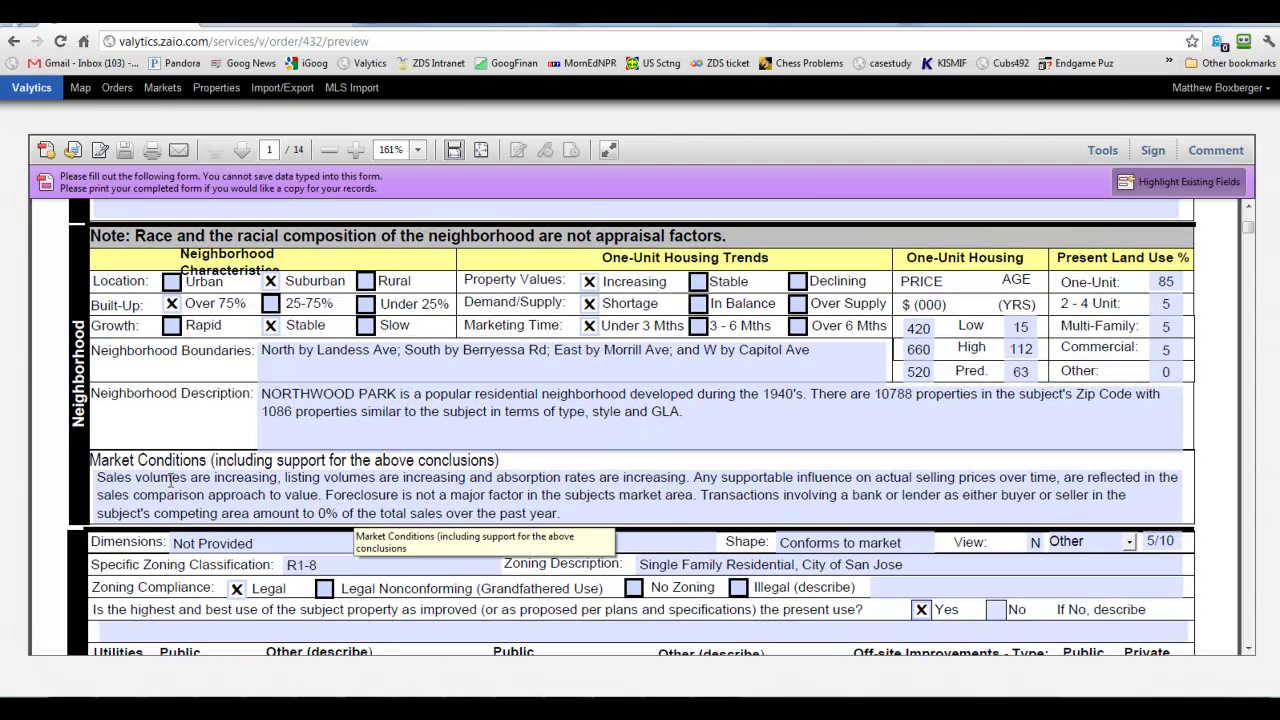
pyautogui.click(165, 482)
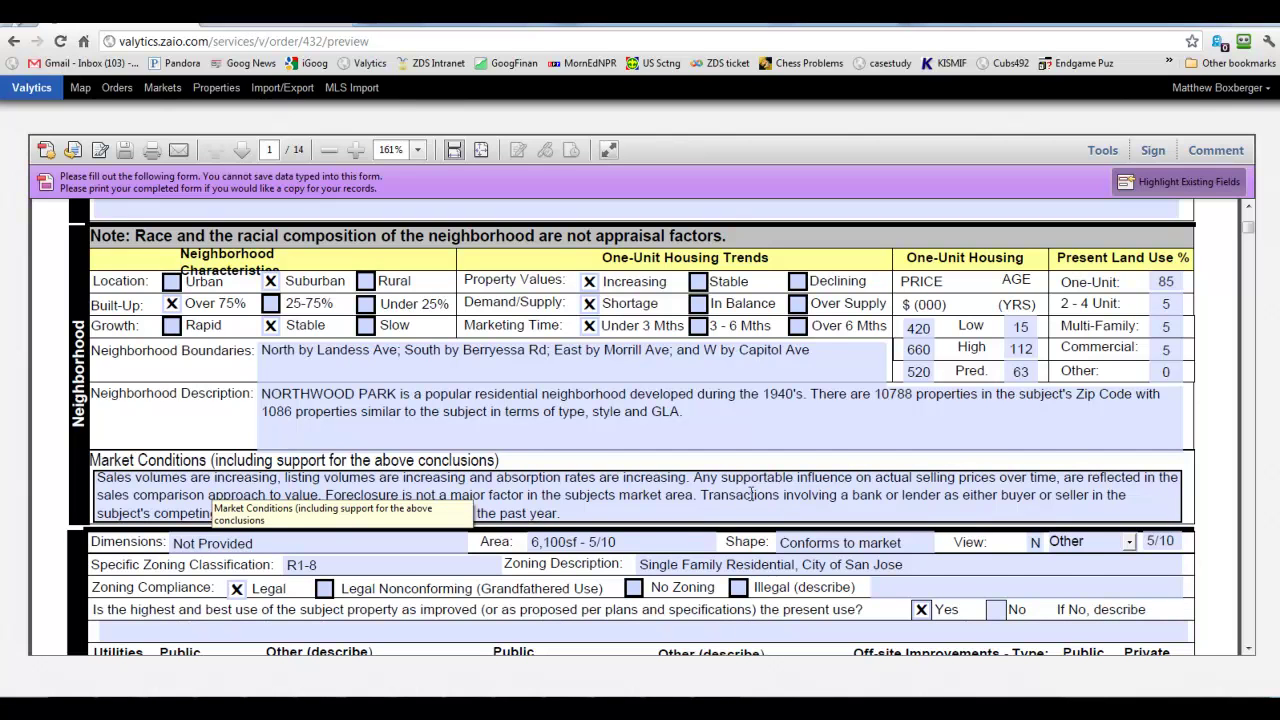
pyautogui.scroll(-1, 750, 494)
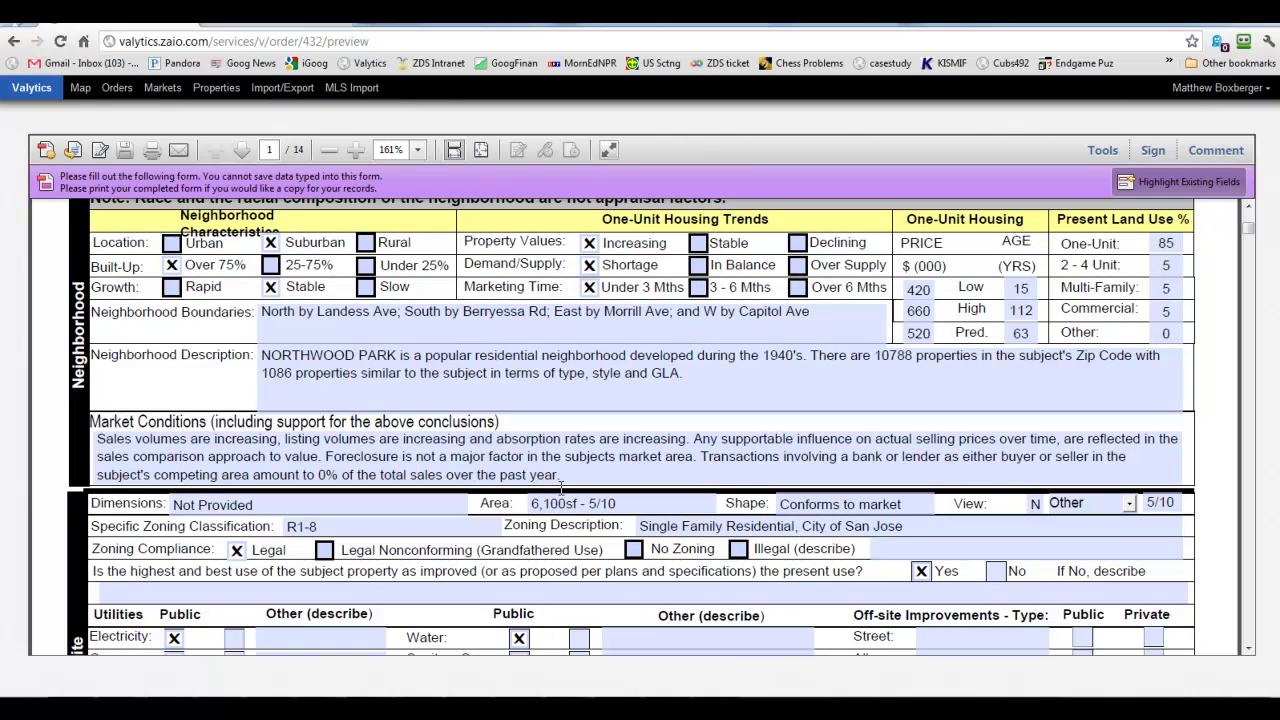
pyautogui.click(385, 465)
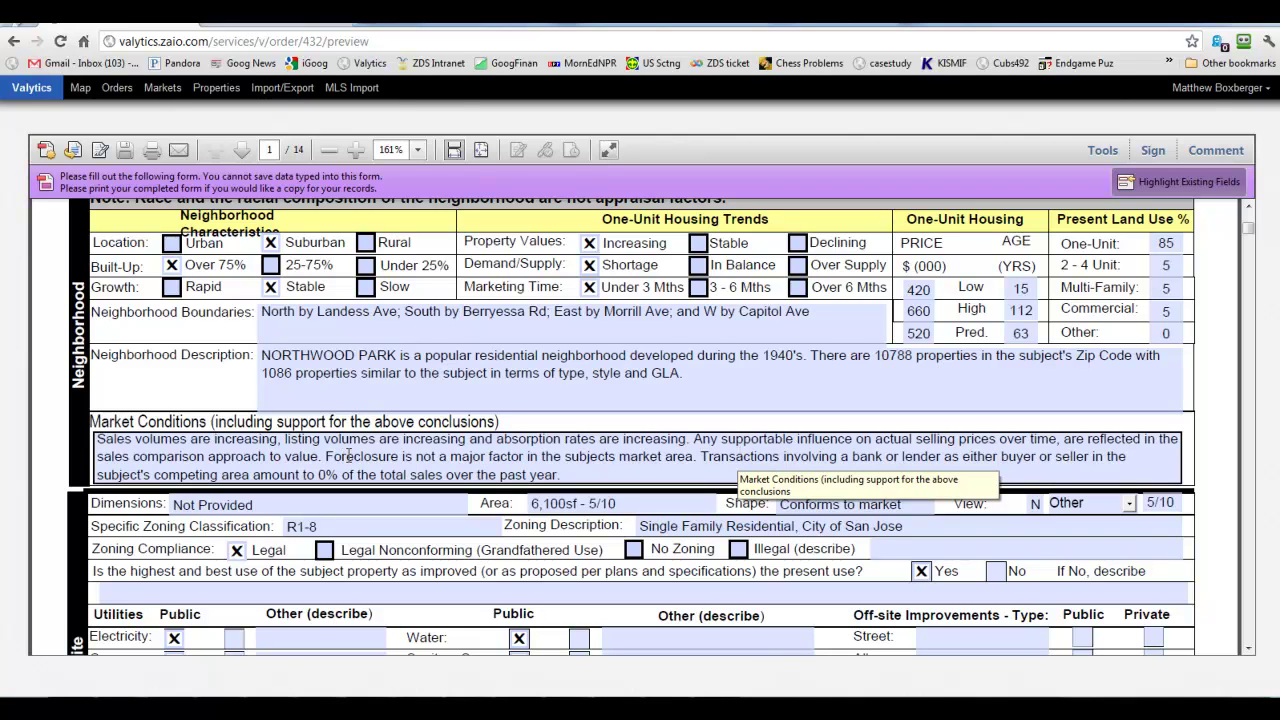
pyautogui.scroll(-1, 348, 455)
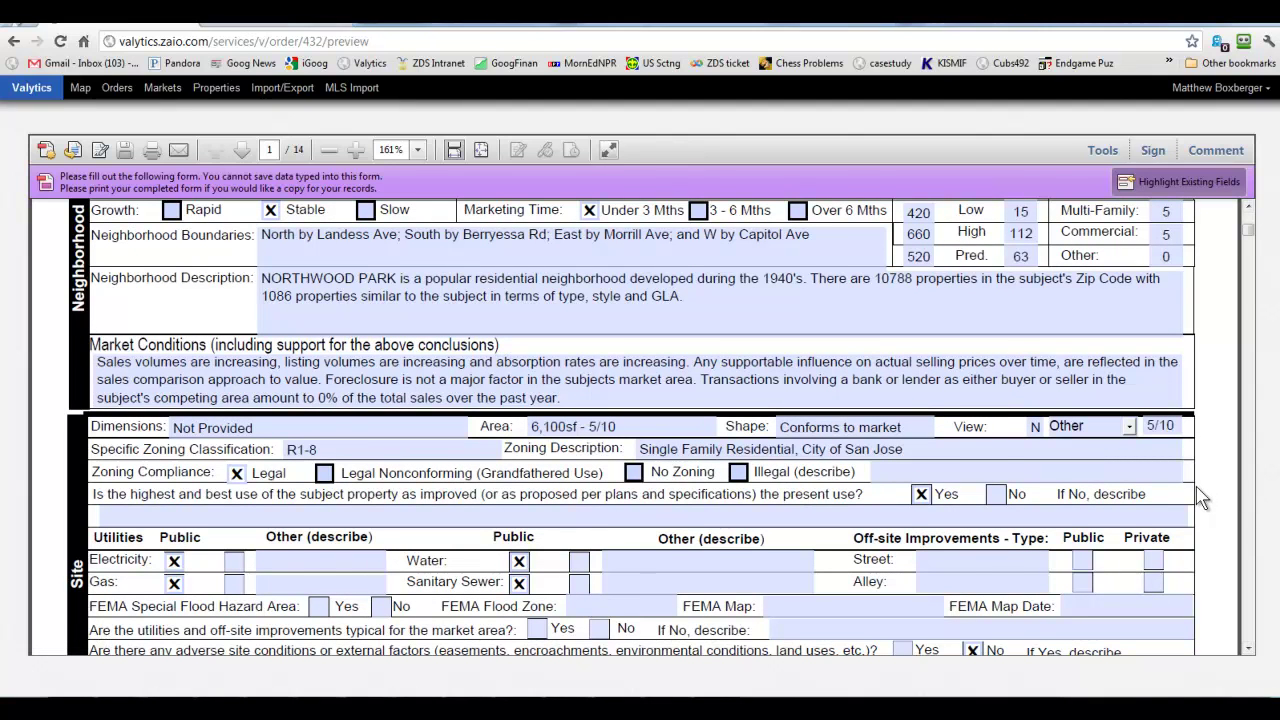
# Set the site's view rating to Res.
pyautogui.scroll(-1, 1200, 497)
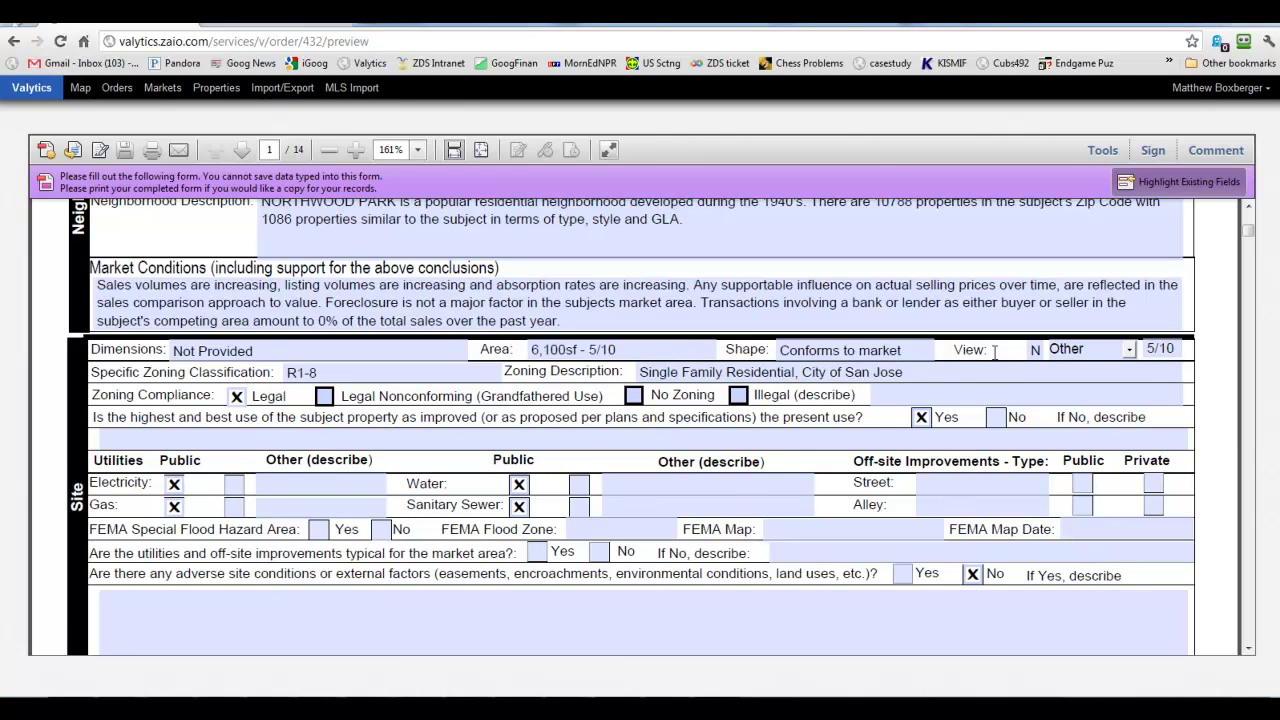
pyautogui.scroll(-1, 992, 349)
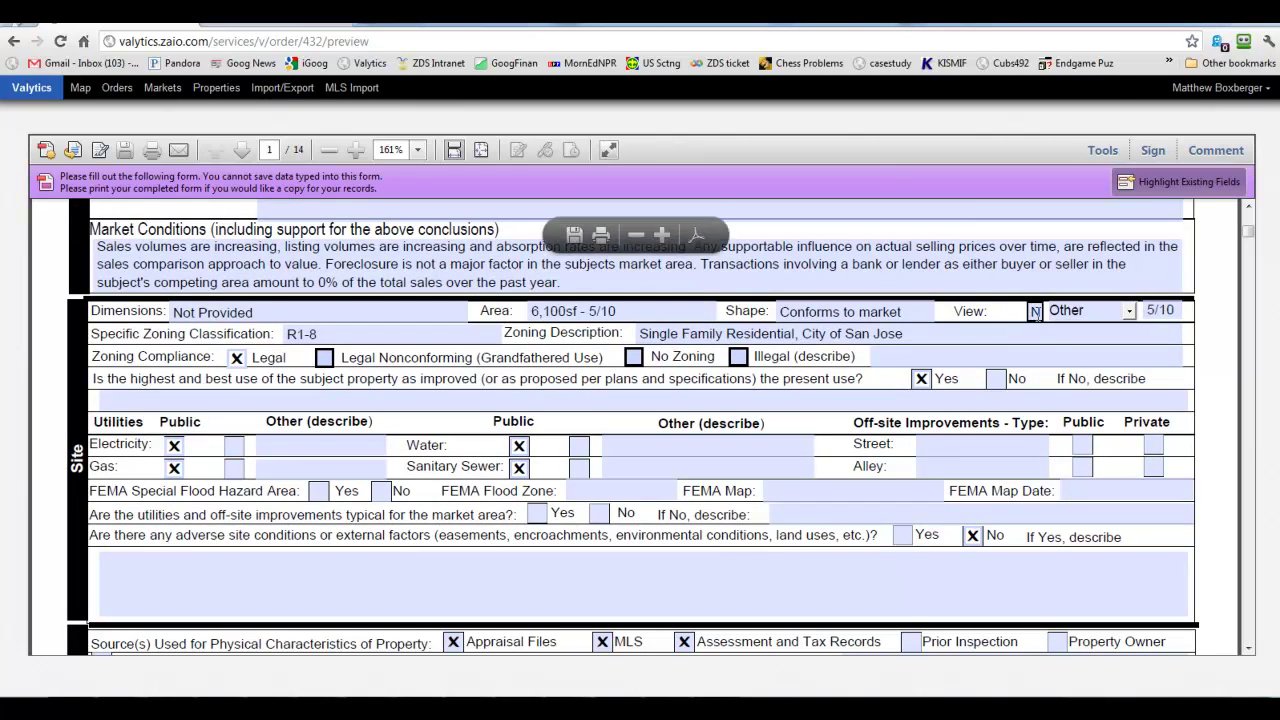
pyautogui.click(1130, 313)
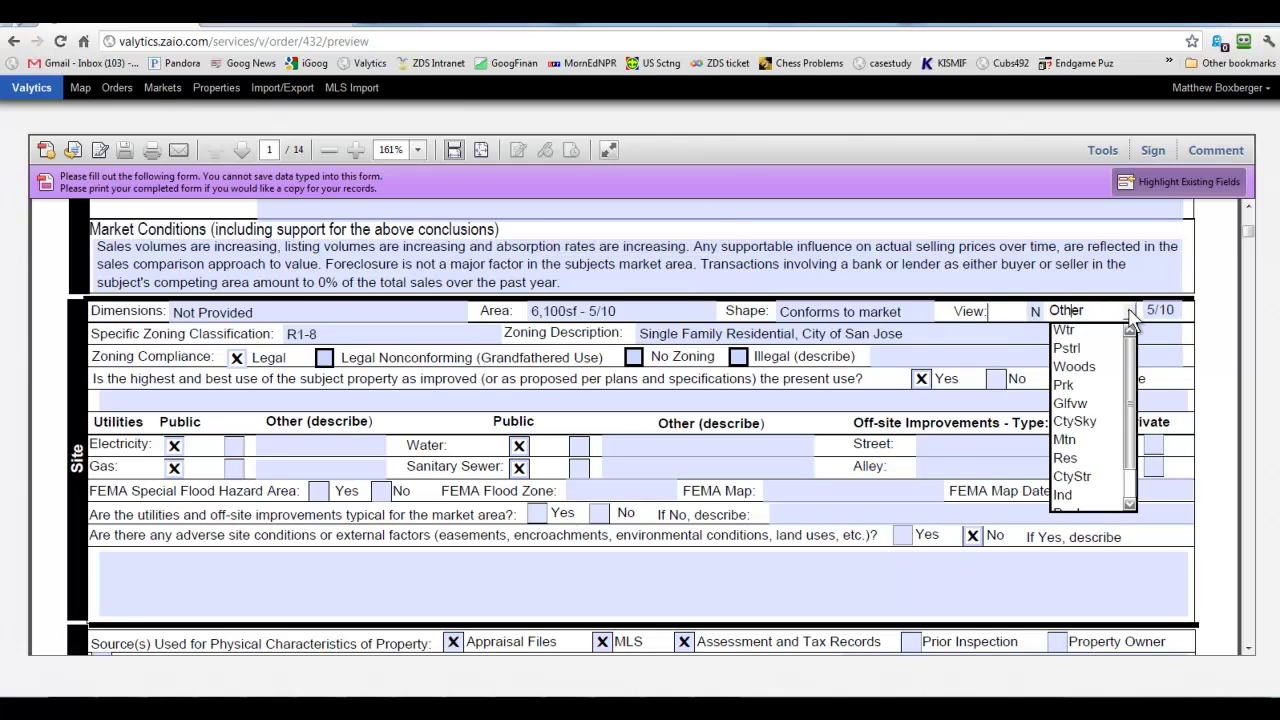
pyautogui.click(1110, 462)
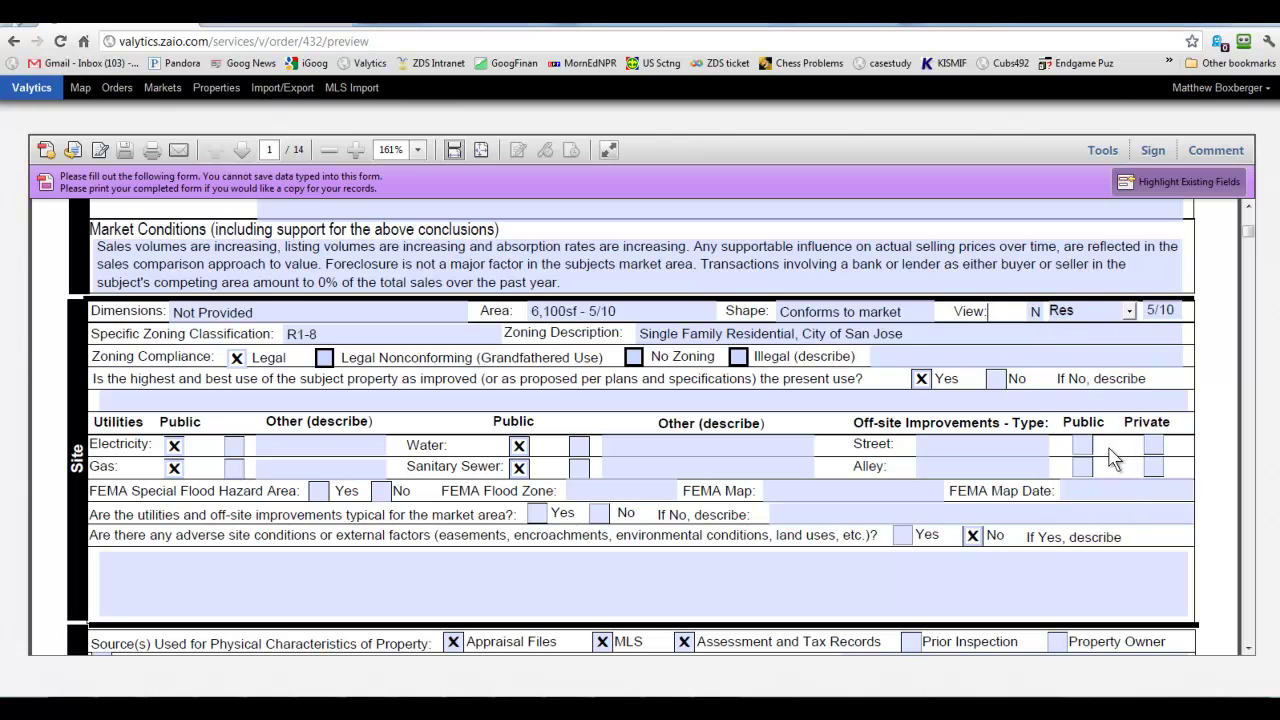
# Mark the Street off-site improvement as Public.
pyautogui.scroll(-1, 700, 450)
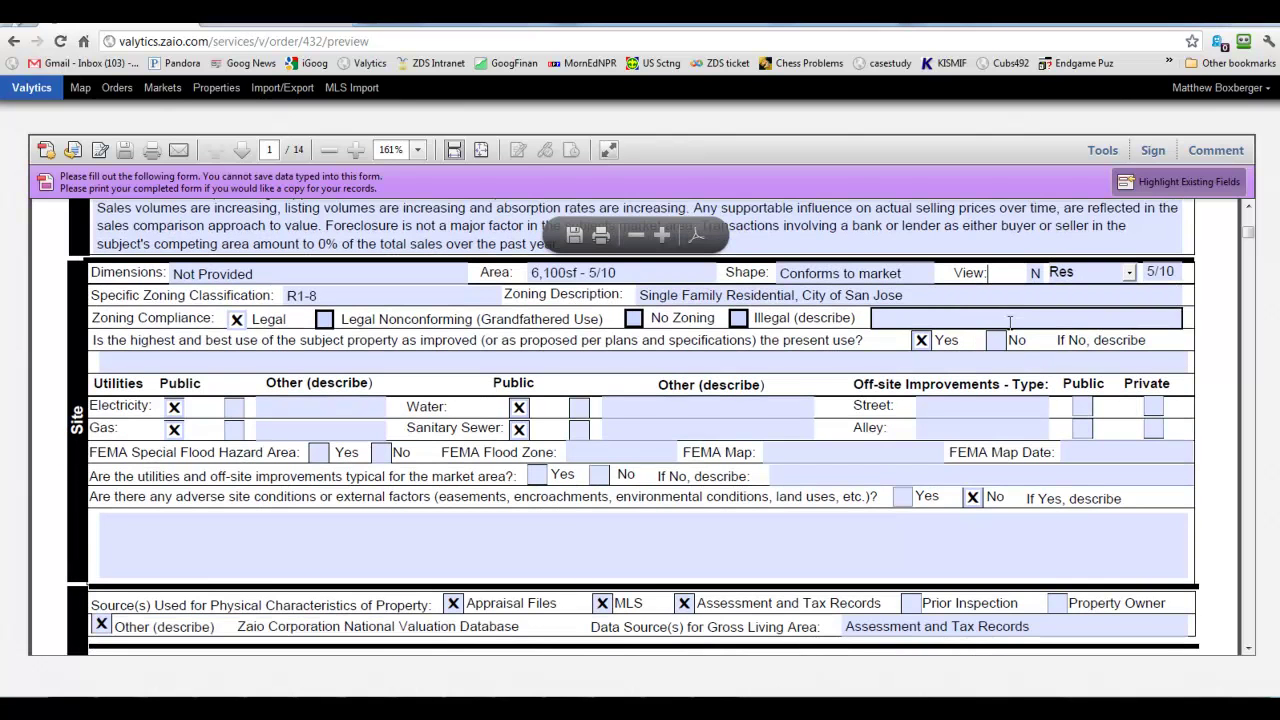
pyautogui.click(574, 523)
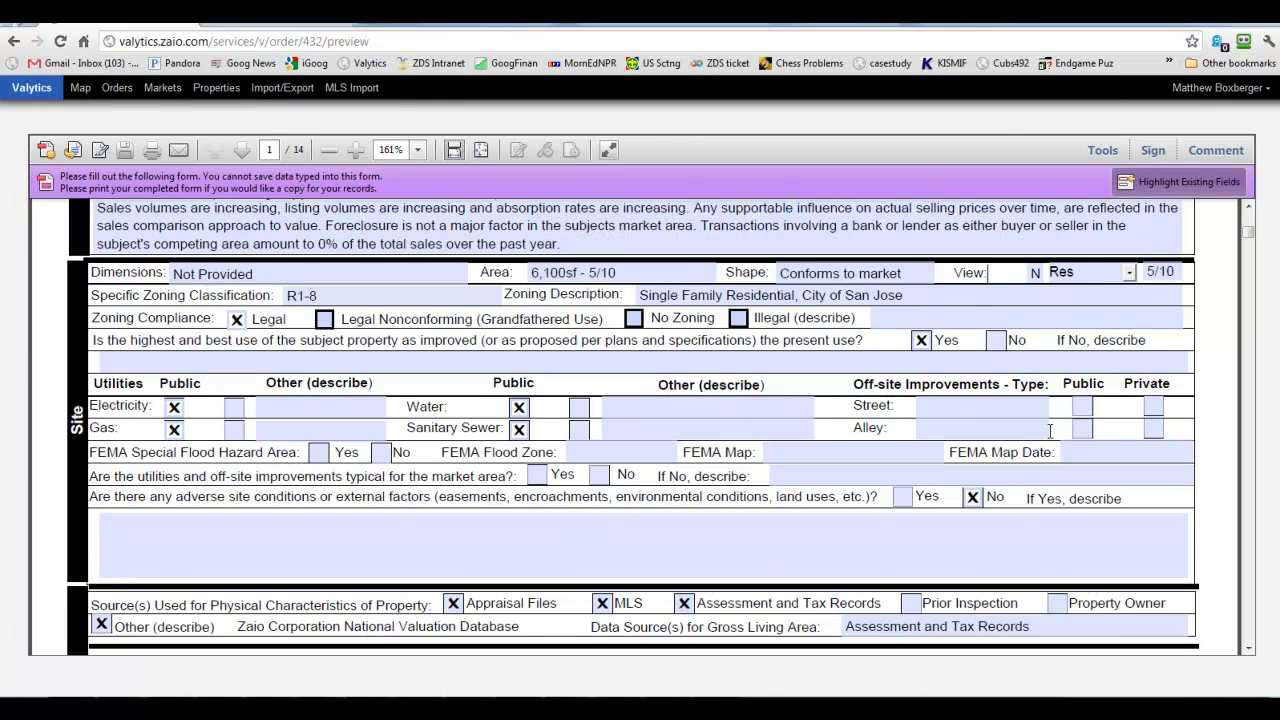
pyautogui.click(1082, 407)
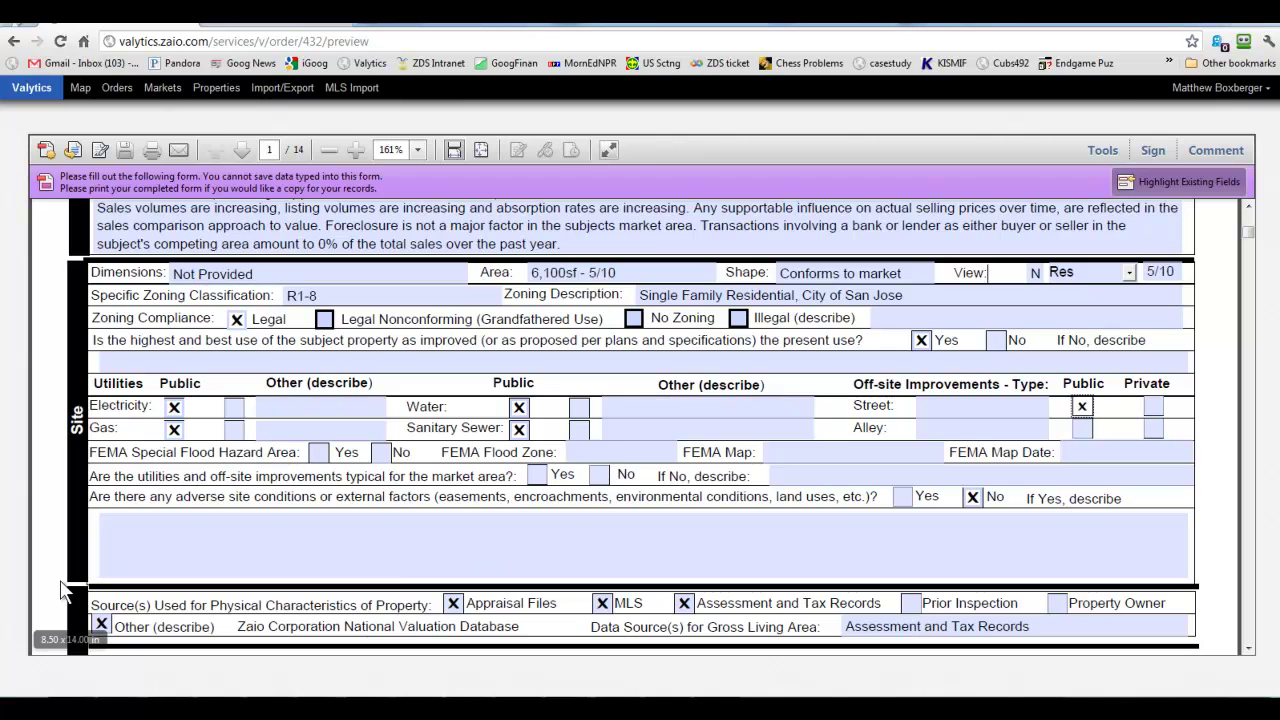
# Uncheck Appraisal Files, check Crawl Space, and enter Metal for gutters and downspouts.
pyautogui.scroll(-5, 662, 438)
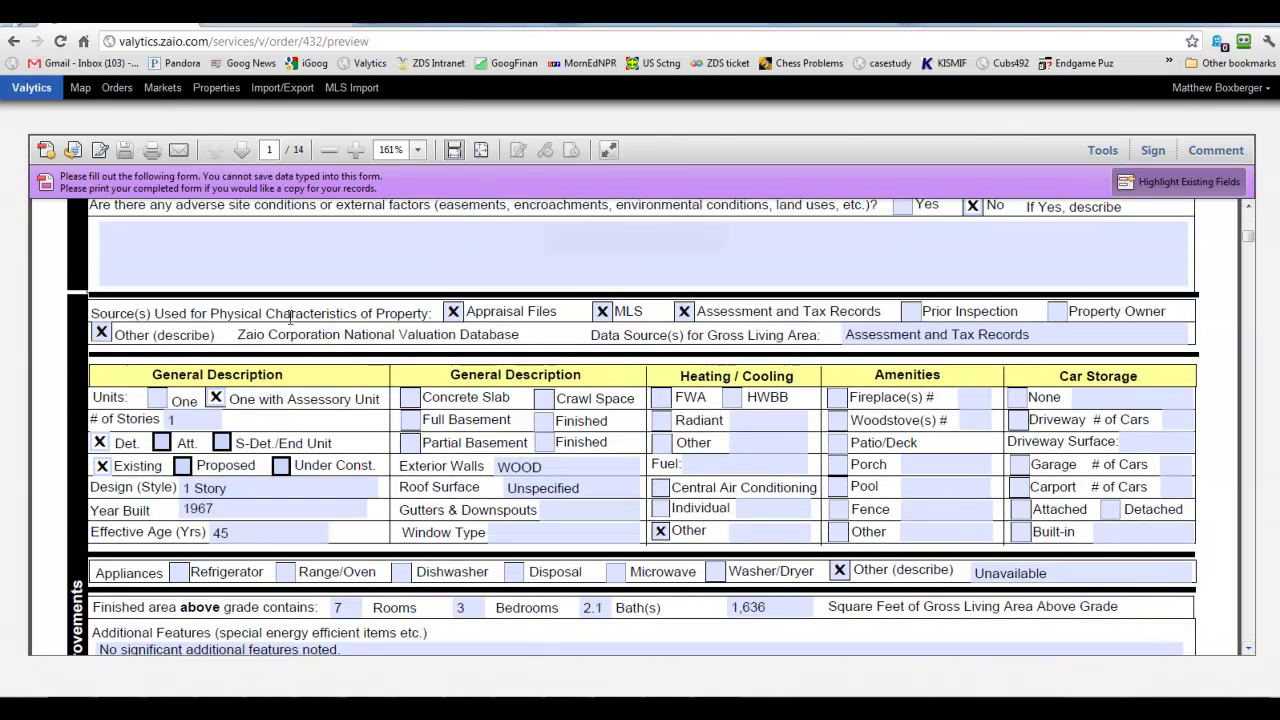
pyautogui.click(453, 312)
pyautogui.click(545, 399)
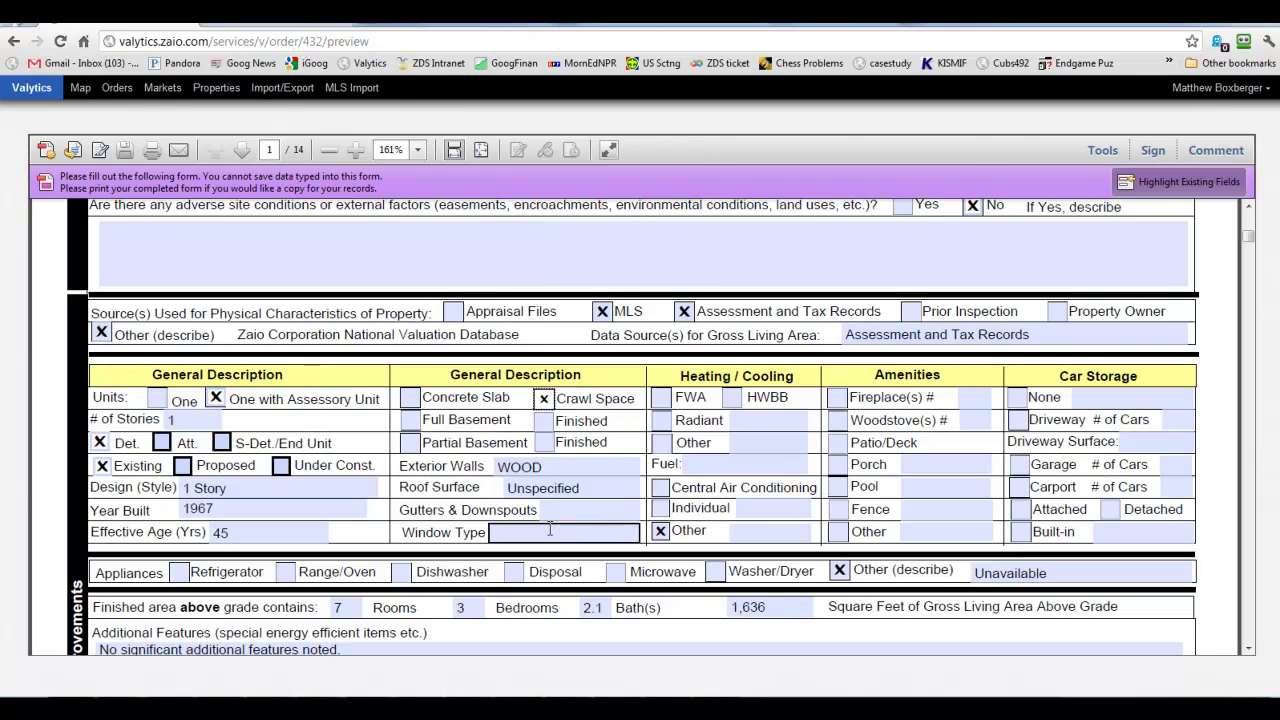
pyautogui.write('Metal')
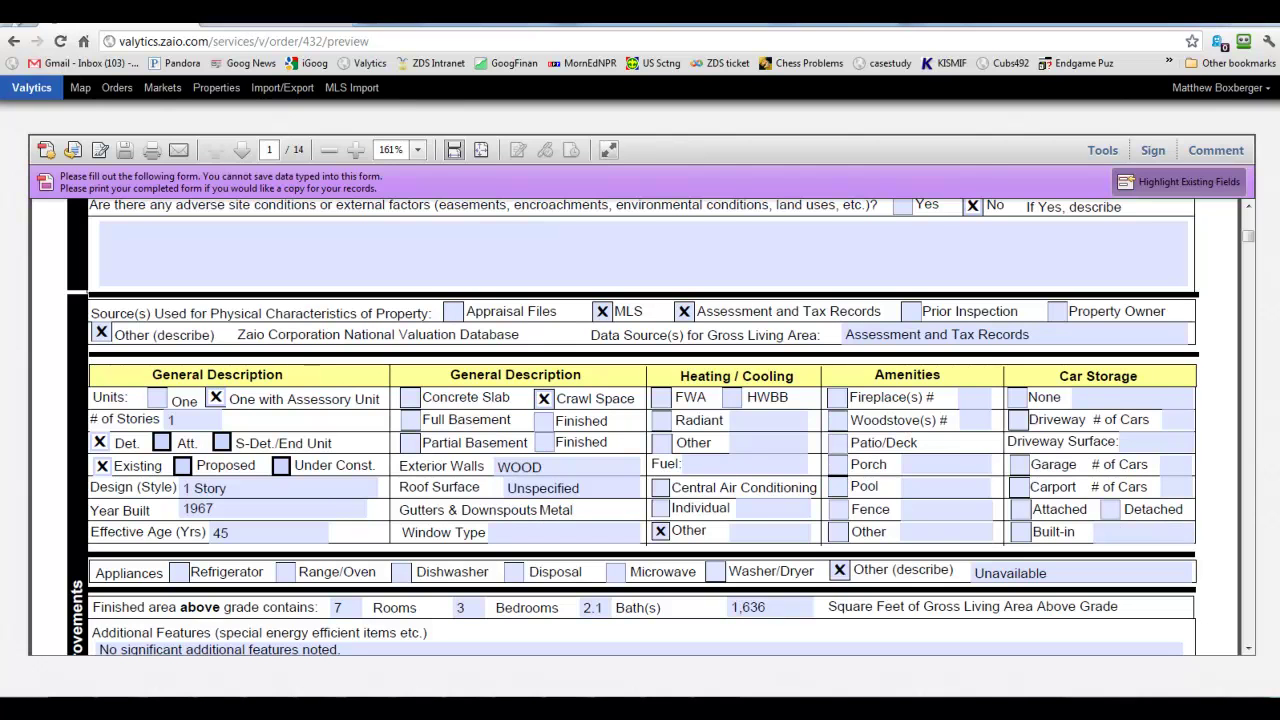
pyautogui.moveTo(1250, 240); pyautogui.dragTo(1249, 211)
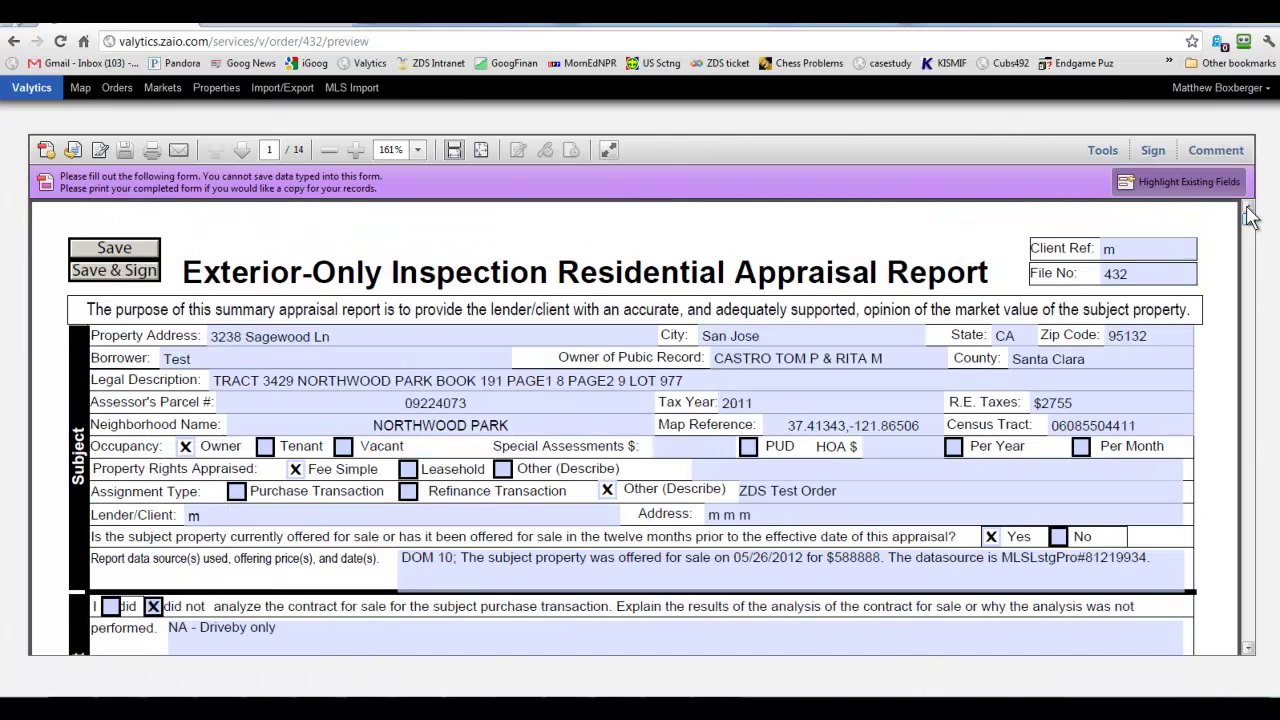
# Save the appraisal form and list the orders in CA Zone 631.
pyautogui.click(110, 253)
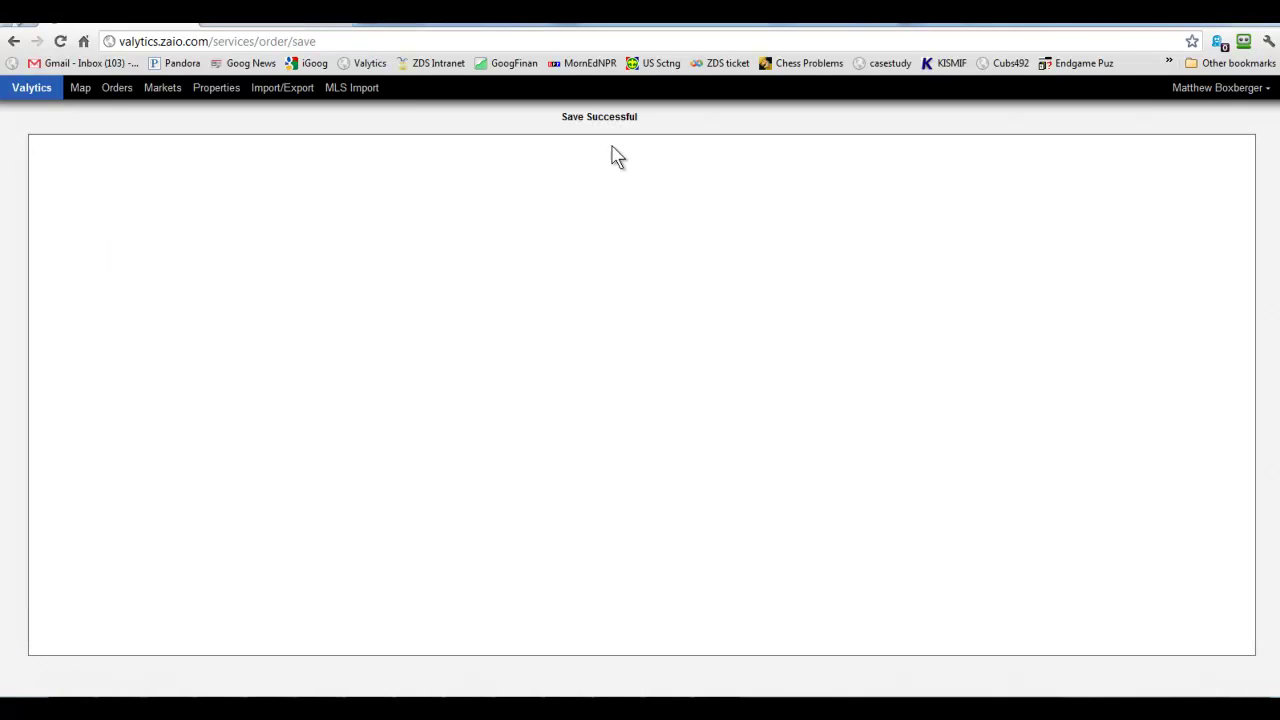
pyautogui.click(117, 89)
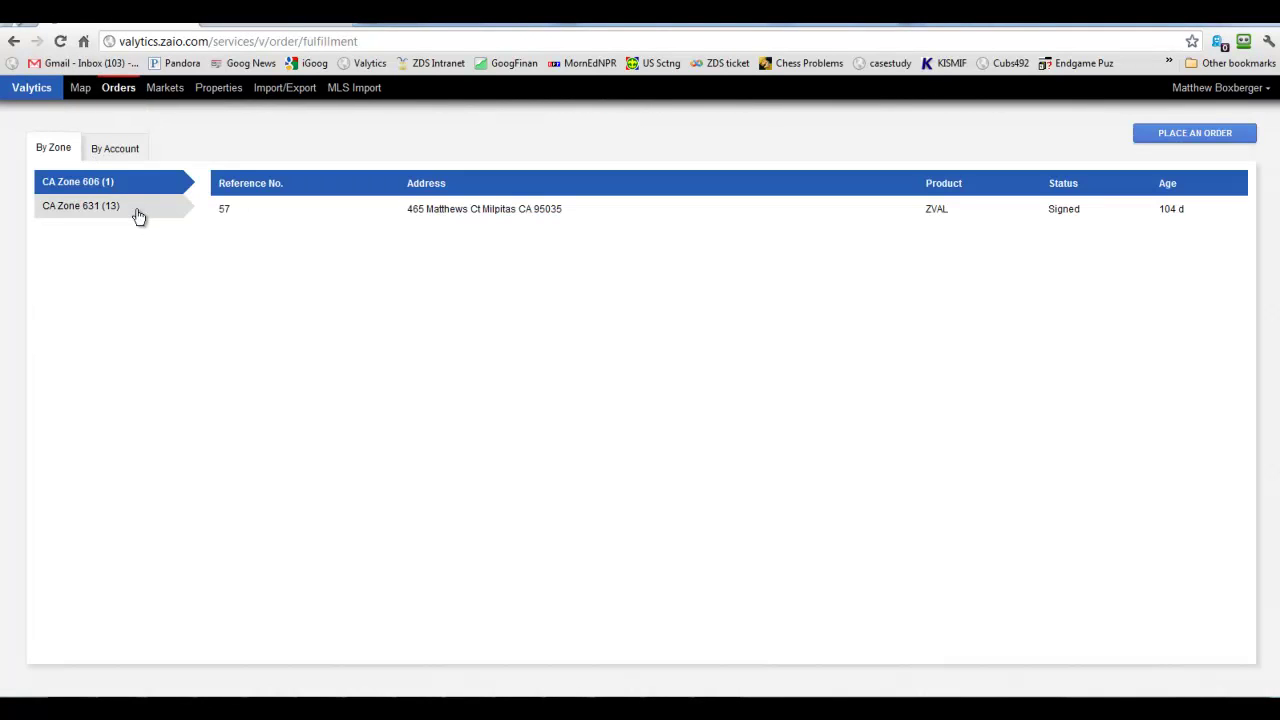
pyautogui.click(133, 221)
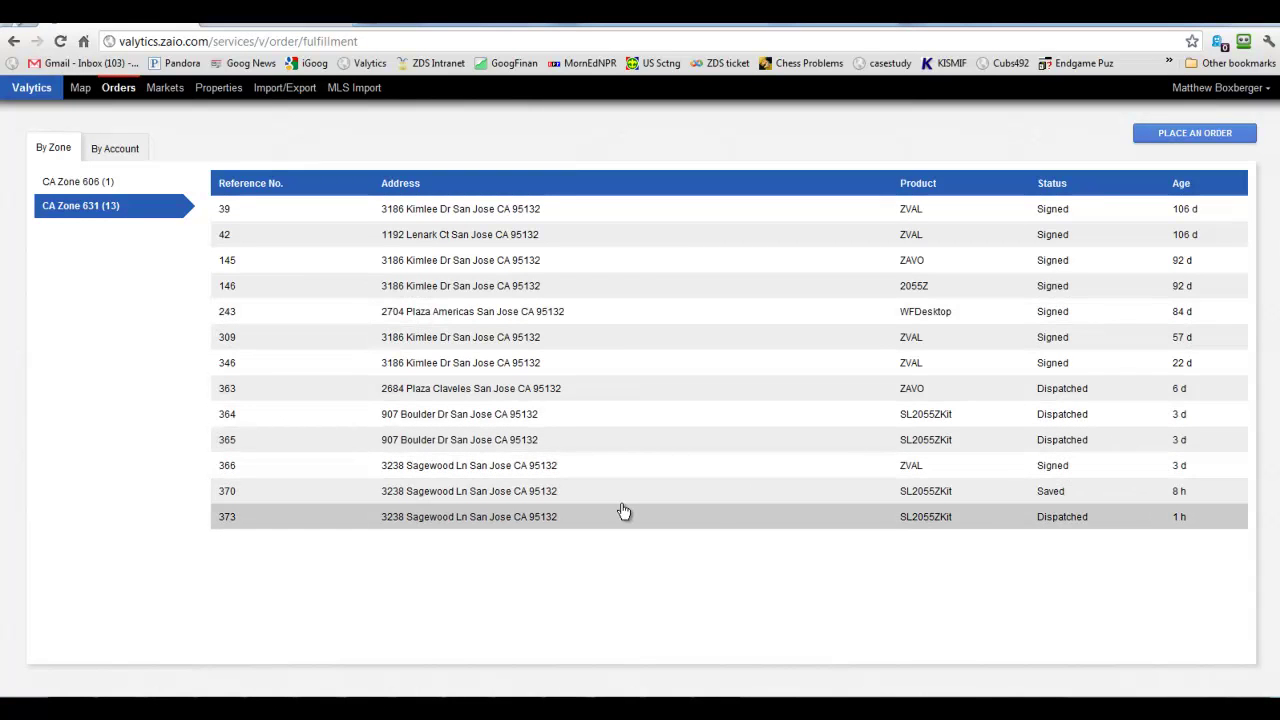
pyautogui.rightClick(1046, 490)
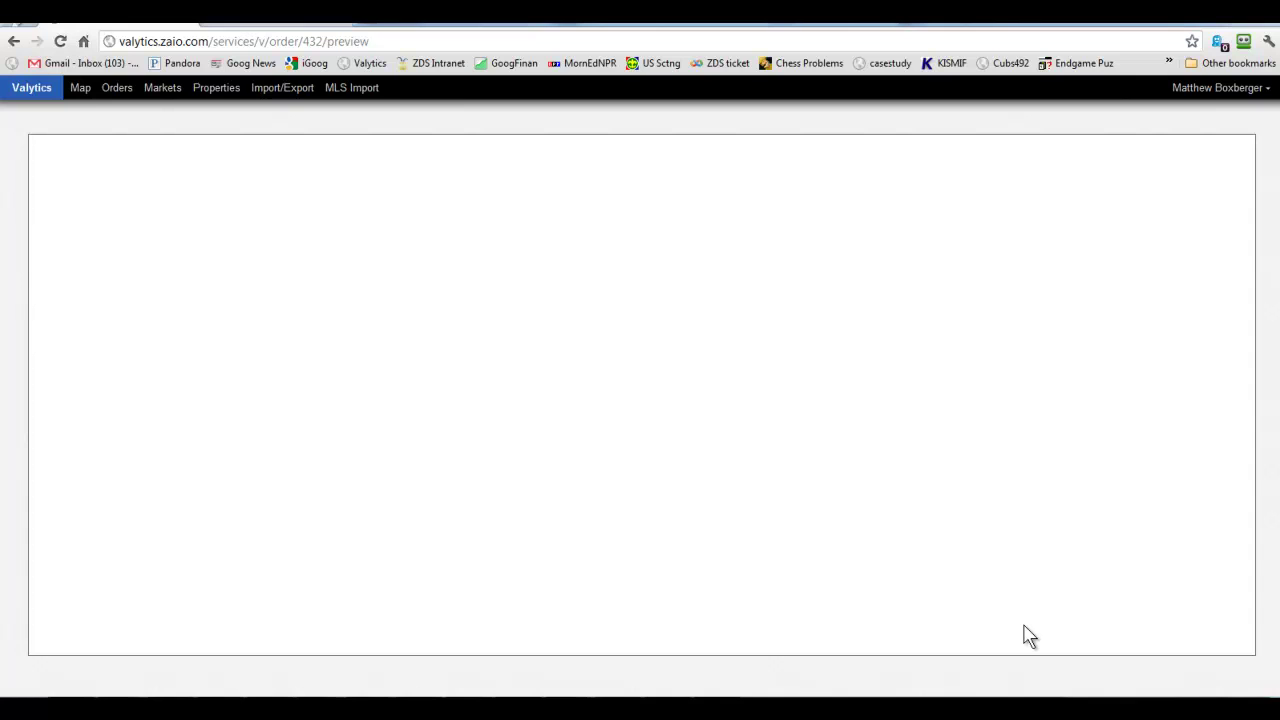
pyautogui.scroll(-5, 790, 537)
pyautogui.scroll(-3, 265, 285)
pyautogui.scroll(-5, 265, 285)
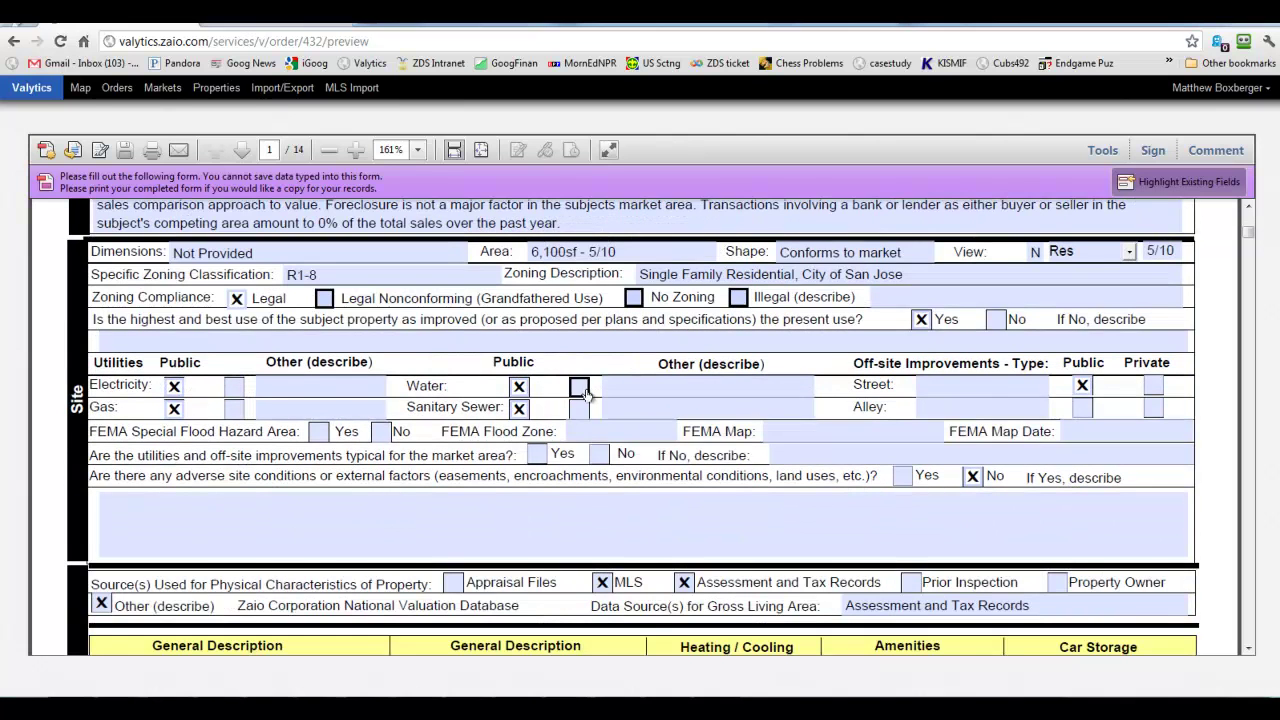
# Enter Dual Pane as the window type in the improvements section.
pyautogui.scroll(-4, 585, 393)
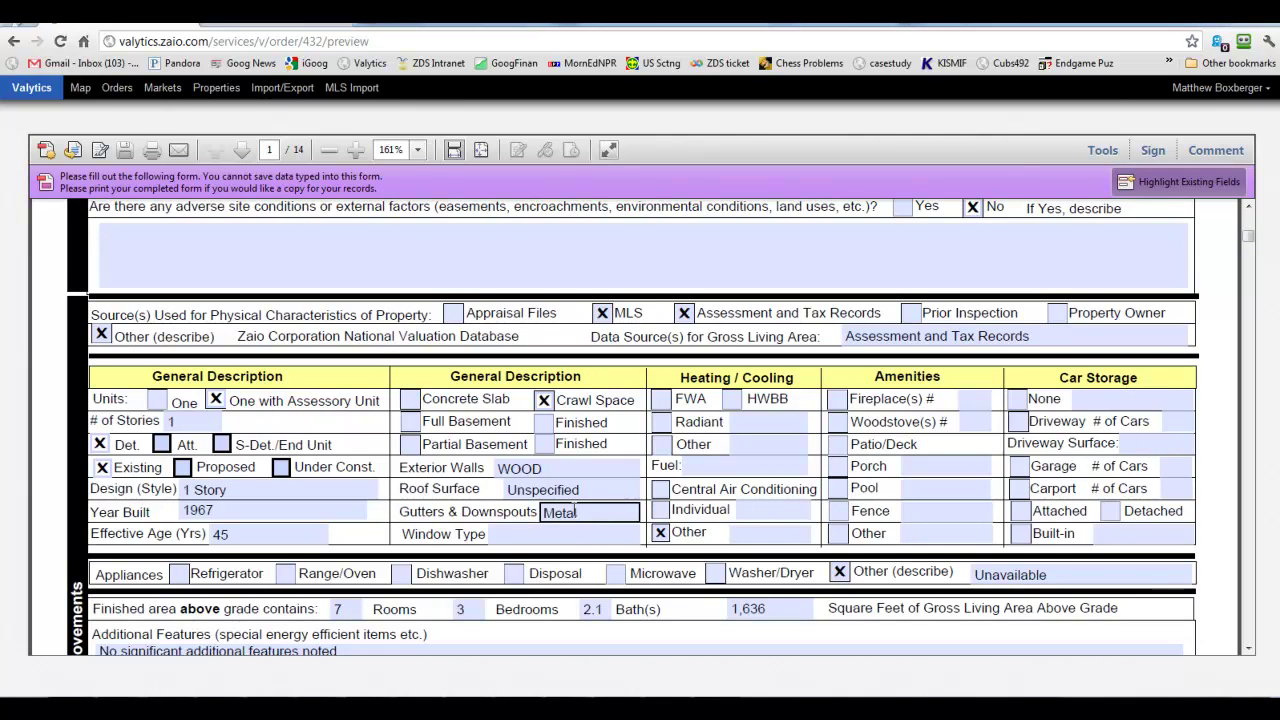
pyautogui.scroll(-3, 573, 512)
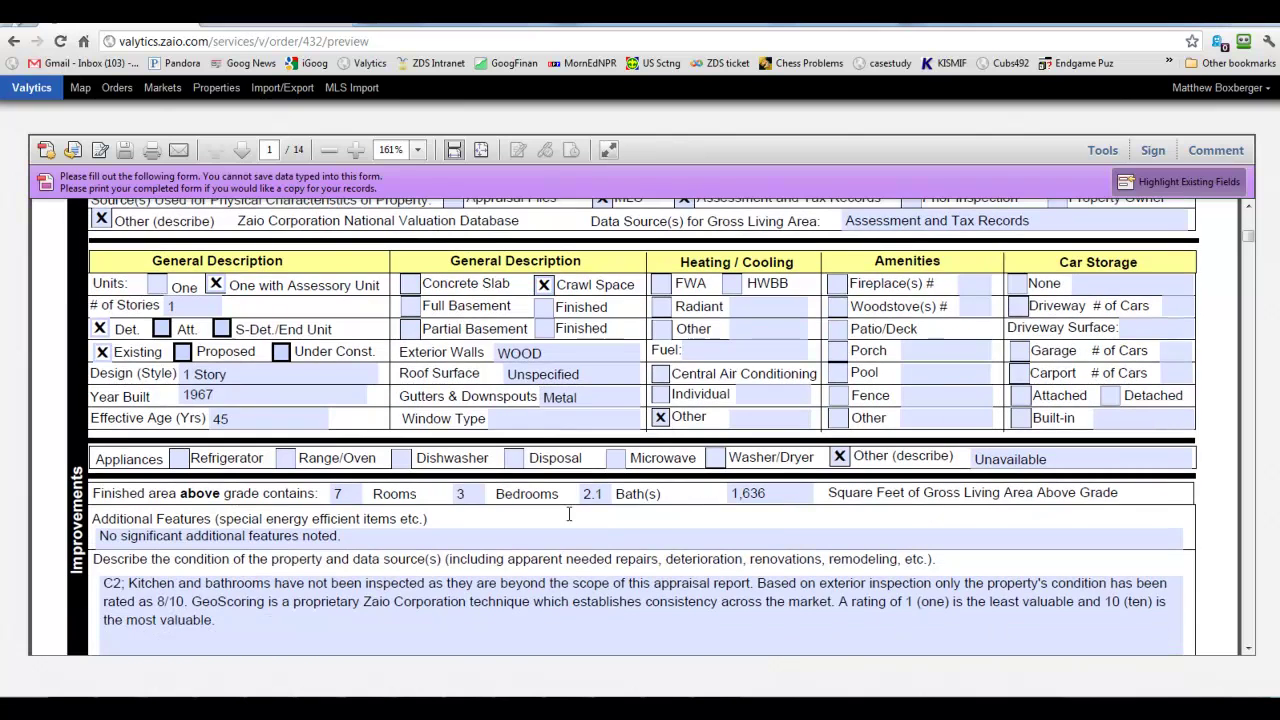
pyautogui.click(514, 422)
pyautogui.write('Dual Pane')
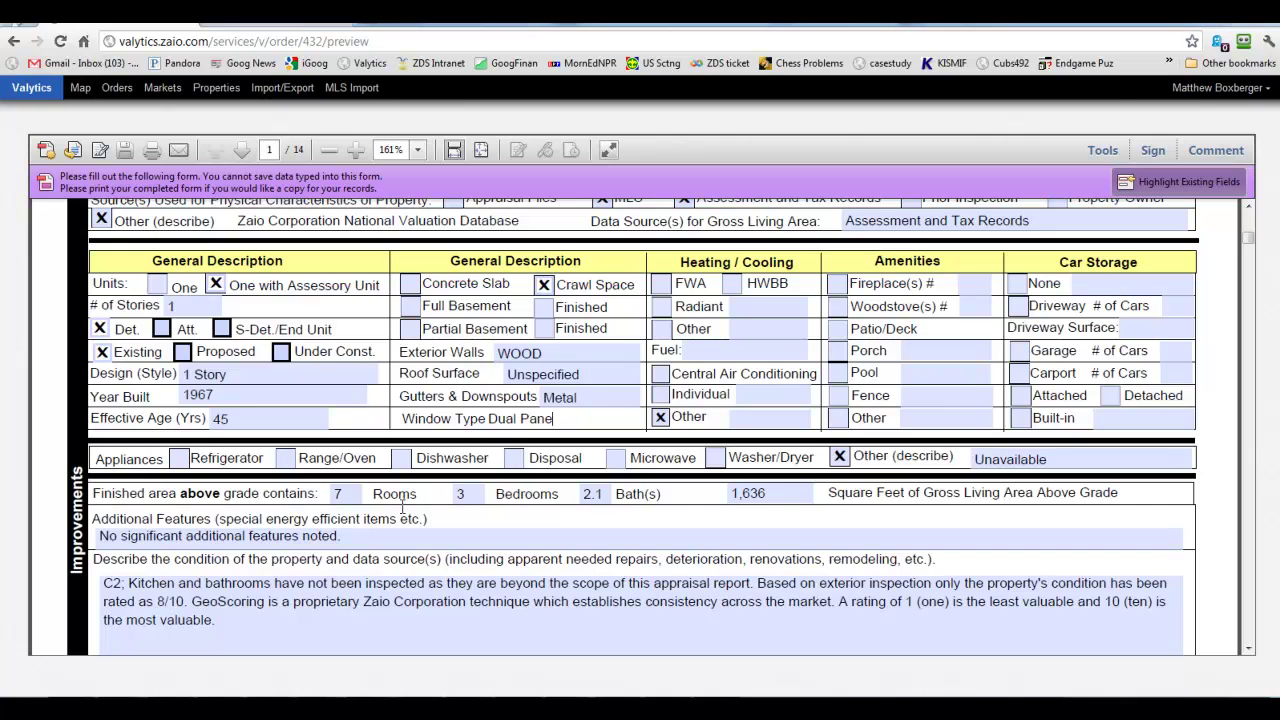
pyautogui.scroll(-3, 510, 442)
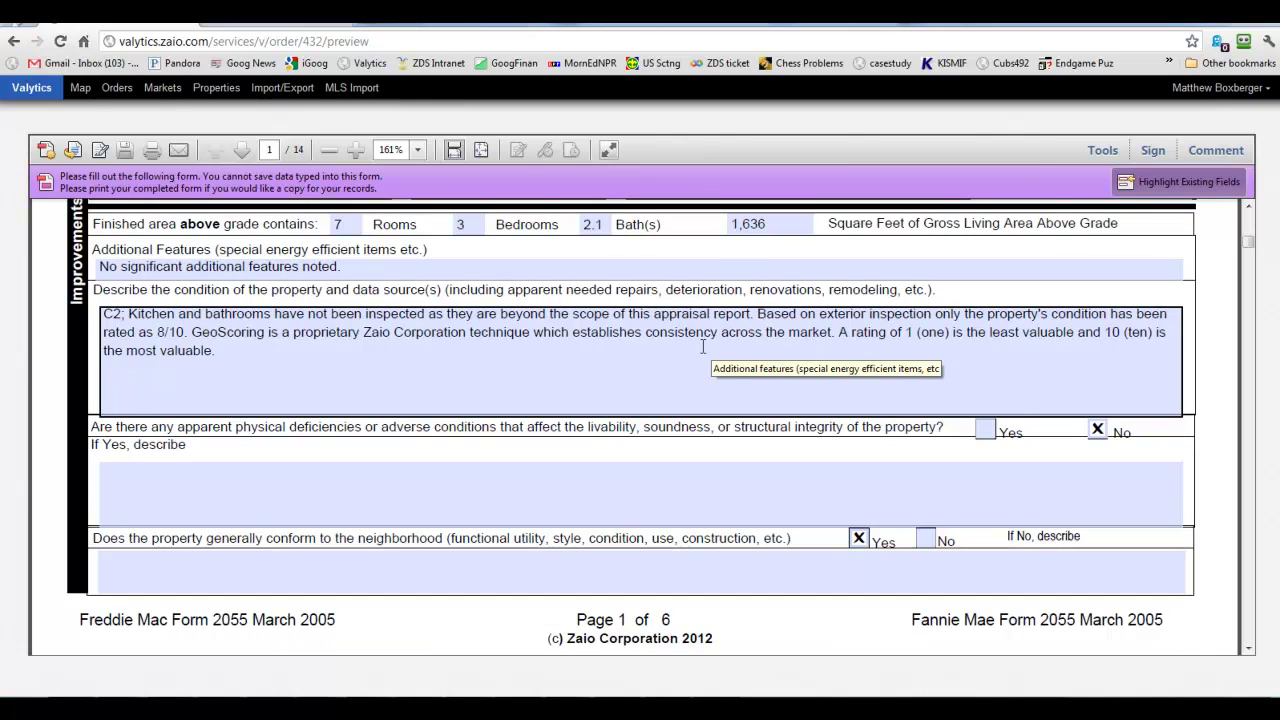
pyautogui.click(118, 312)
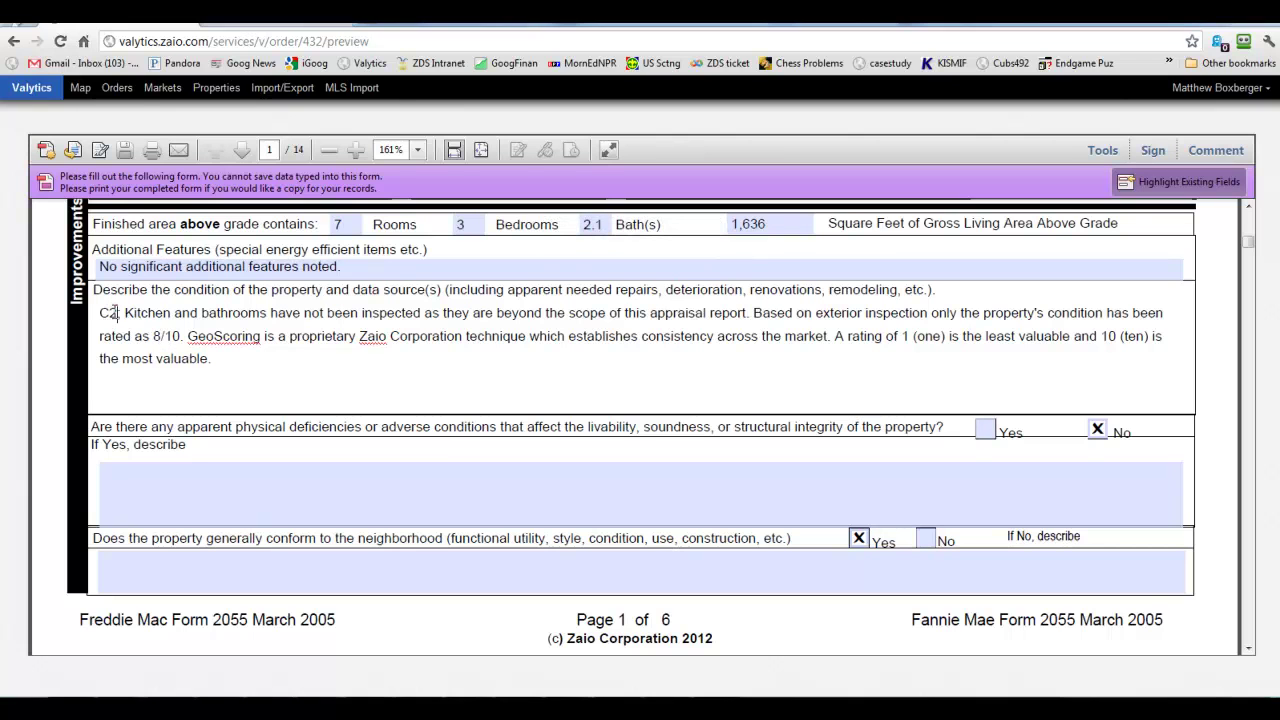
pyautogui.press('BackSpace')
pyautogui.write('3')
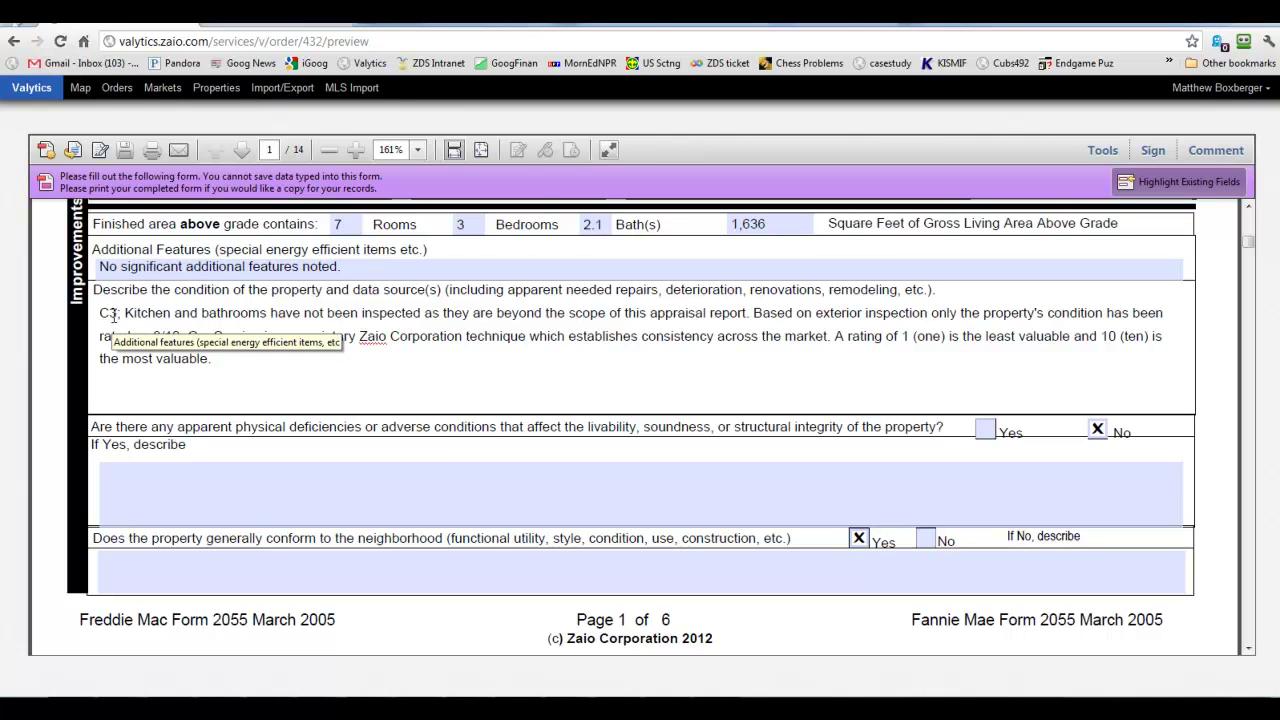
pyautogui.scroll(-1, 160, 313)
pyautogui.scroll(1, 190, 313)
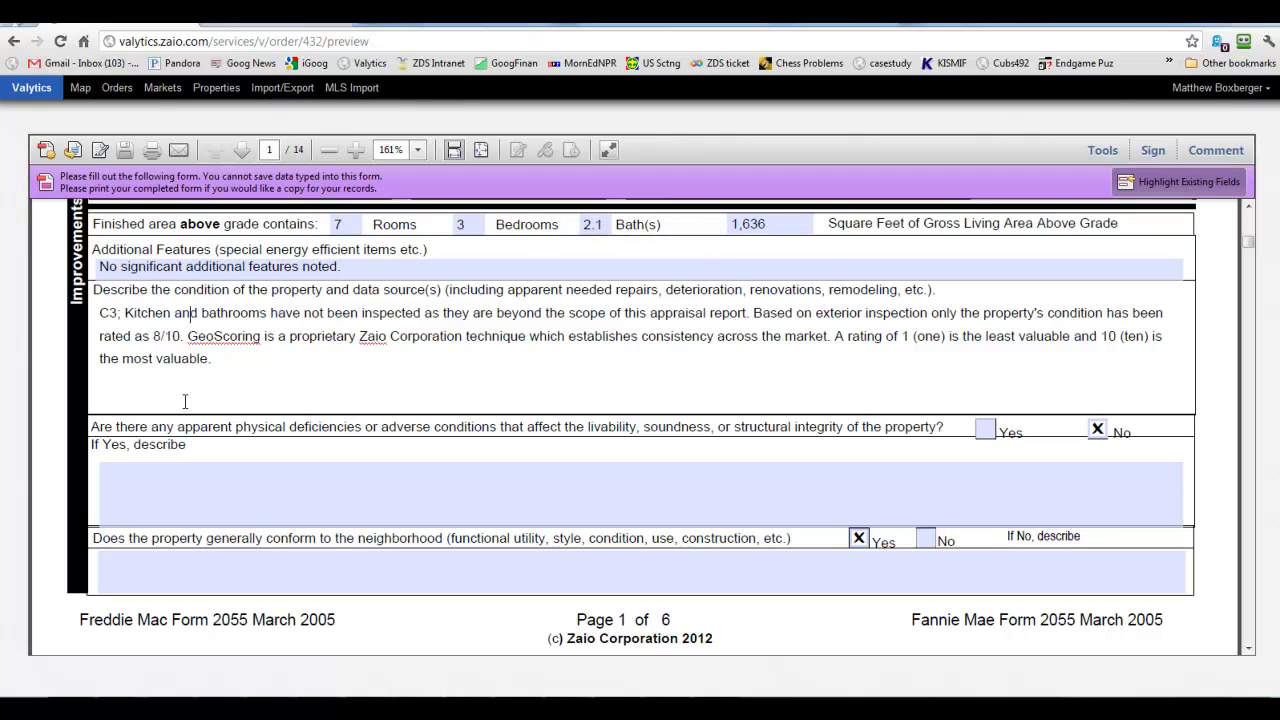
pyautogui.scroll(3, 181, 413)
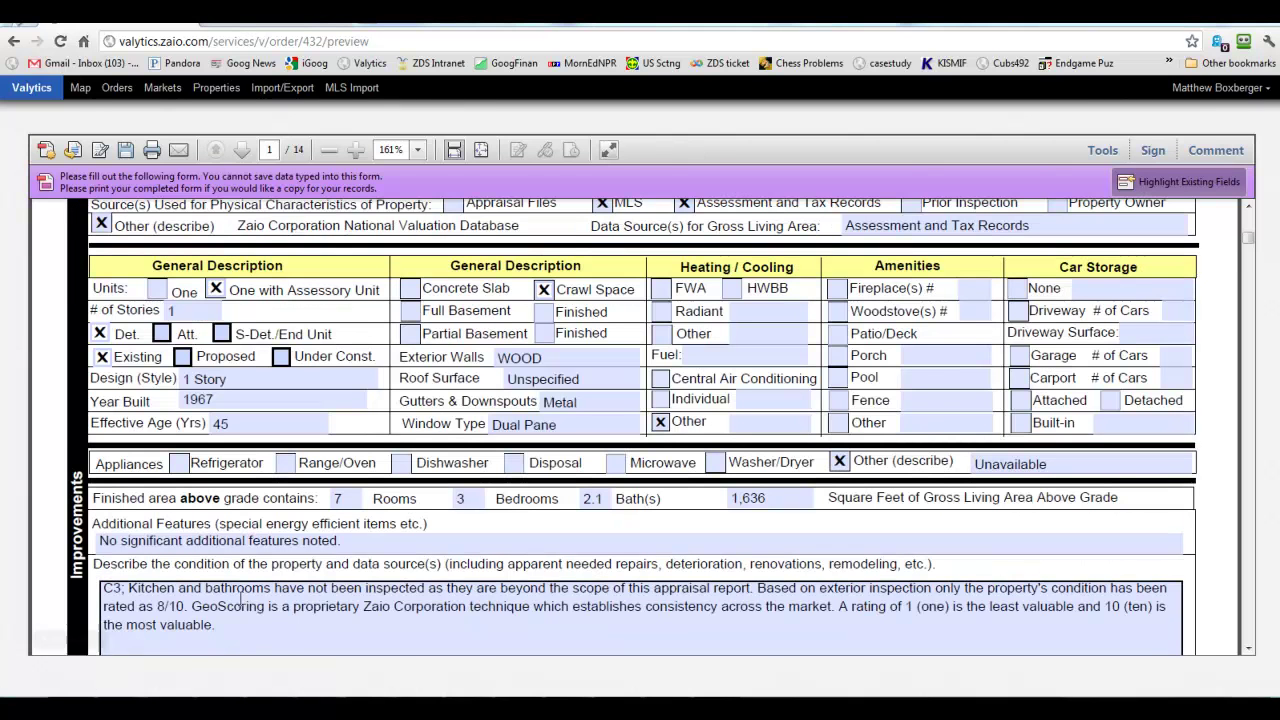
pyautogui.click(131, 580)
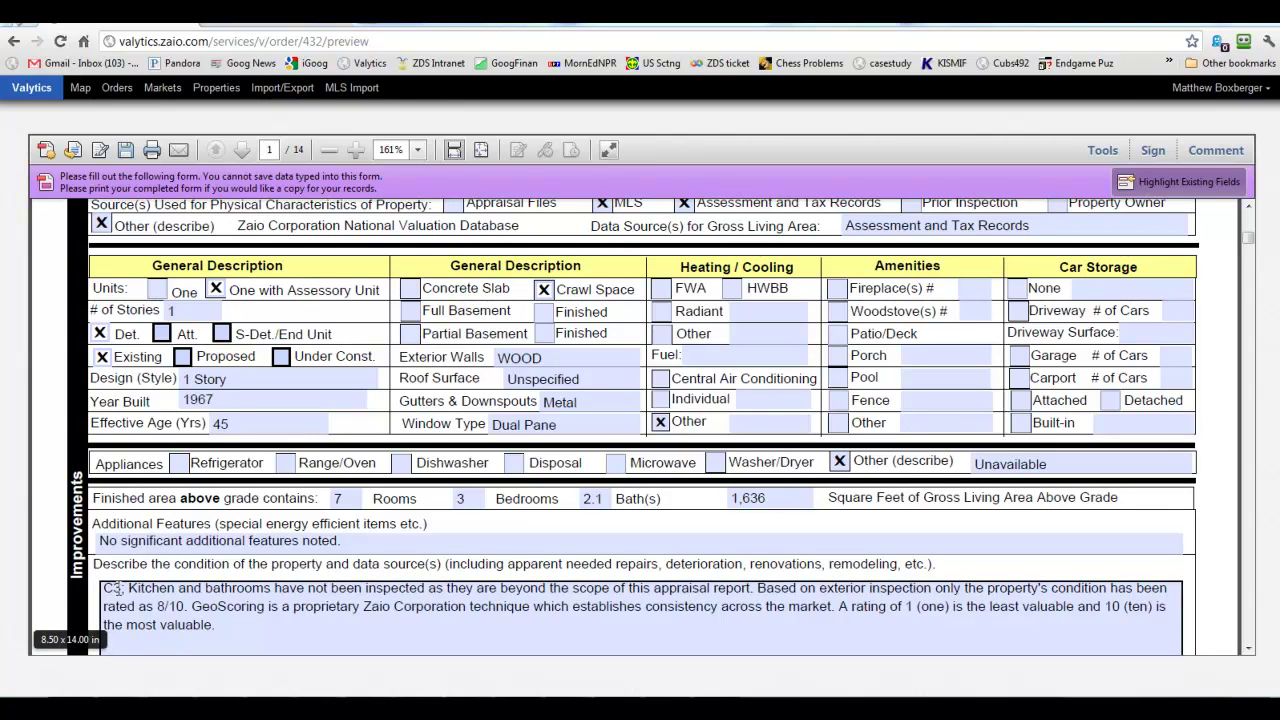
# Scroll down the report from page 1 to page 2.
pyautogui.click(1248, 648)
pyautogui.click(1248, 648)
pyautogui.click(1248, 648)
pyautogui.click(1248, 648)
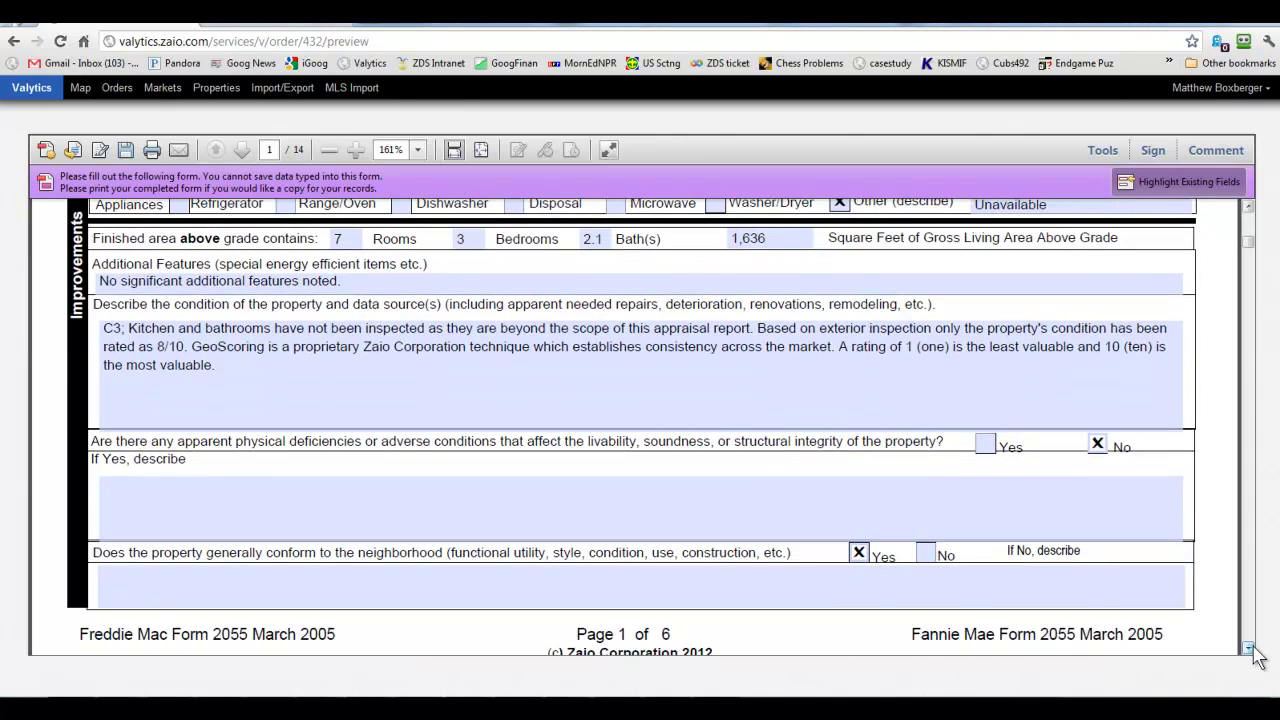
pyautogui.click(1248, 648)
pyautogui.click(1248, 648)
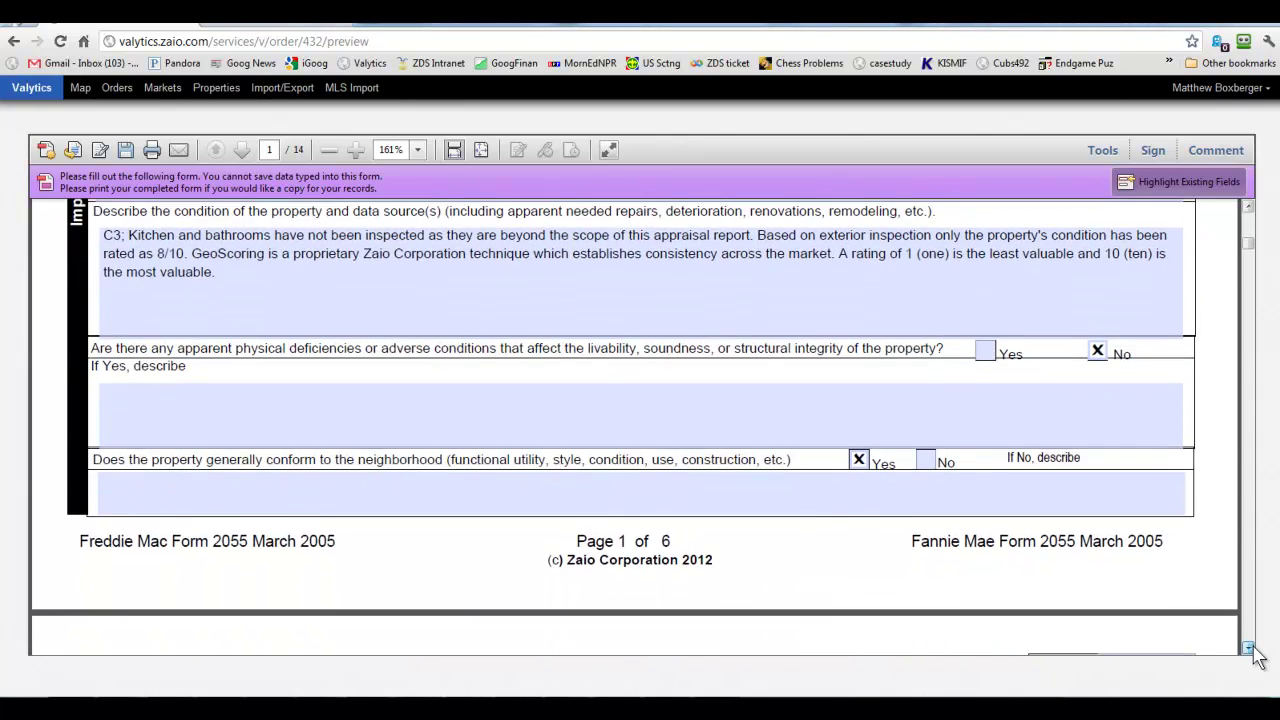
pyautogui.click(1248, 648)
pyautogui.click(1248, 648)
pyautogui.click(1248, 648)
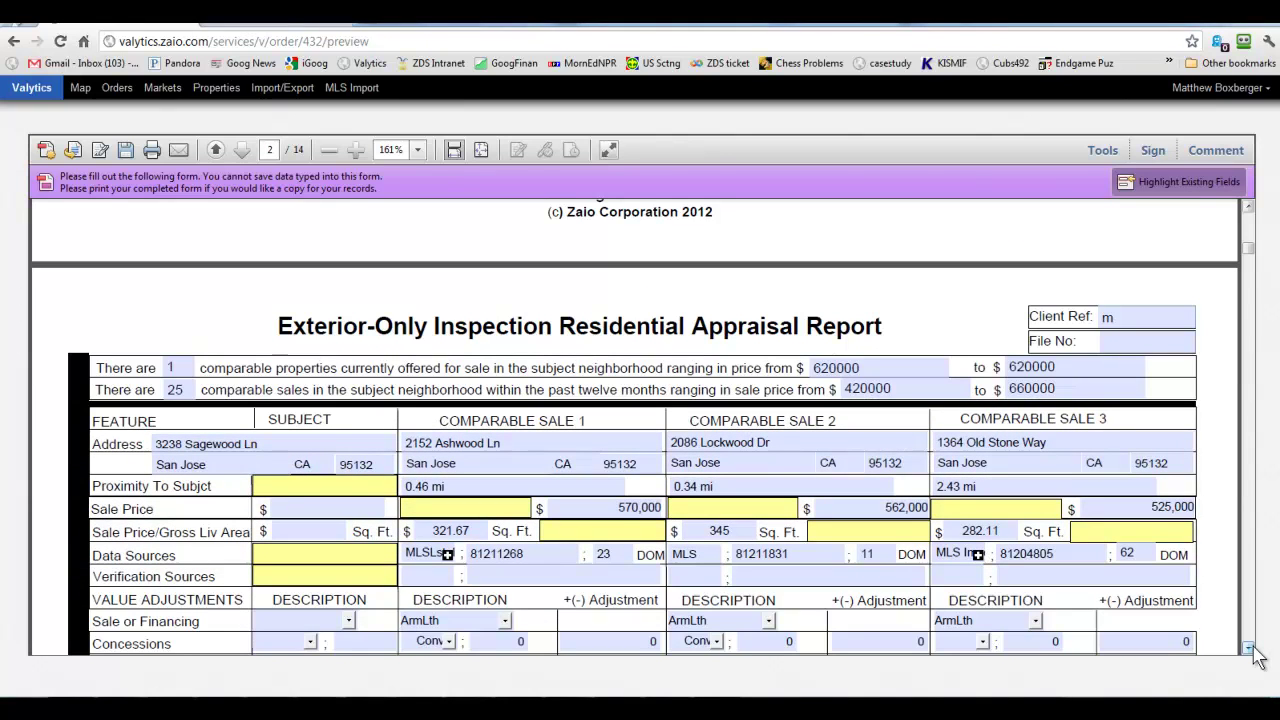
# Keep the 25 comparable sales count and bring the sales comparison grid into view.
pyautogui.click(176, 390)
pyautogui.click(196, 390)
pyautogui.moveTo(1250, 257); pyautogui.dragTo(1250, 272)
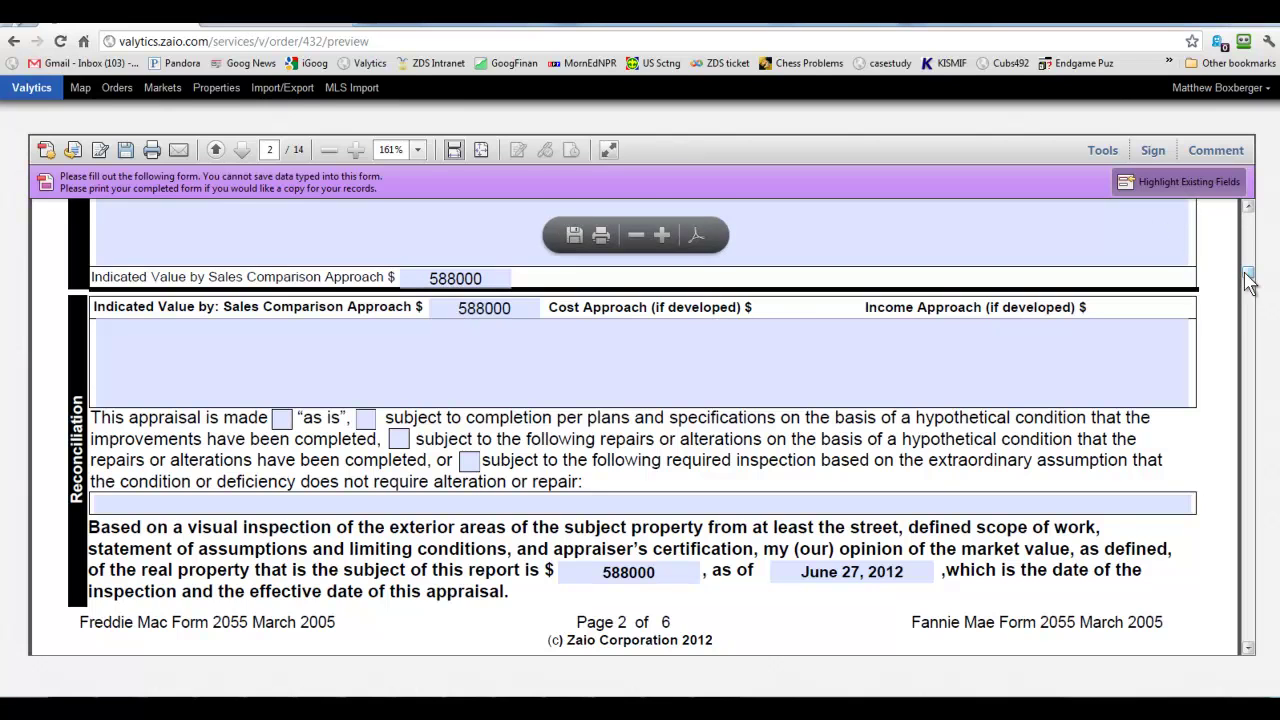
pyautogui.moveTo(1248, 276); pyautogui.dragTo(1248, 260)
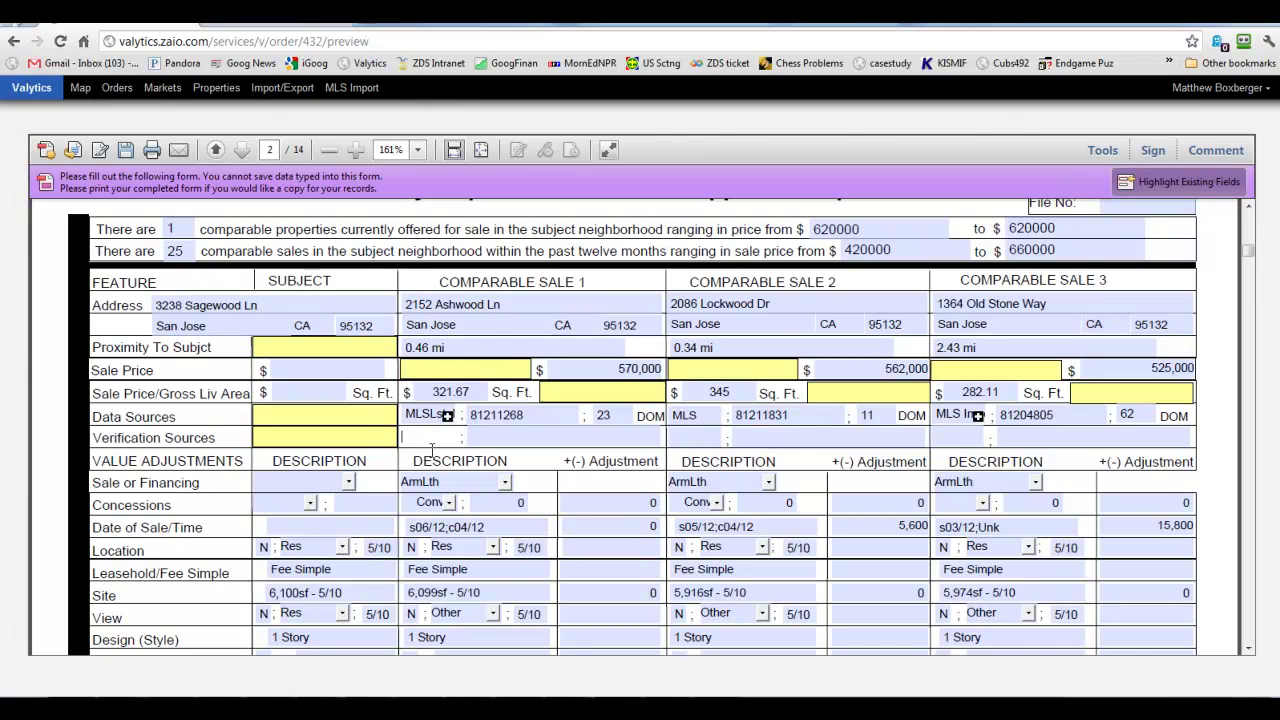
# Enter FARES as Comparable 1's verification source and review the location and sale-date entries.
pyautogui.write('FARES')
pyautogui.click(491, 438)
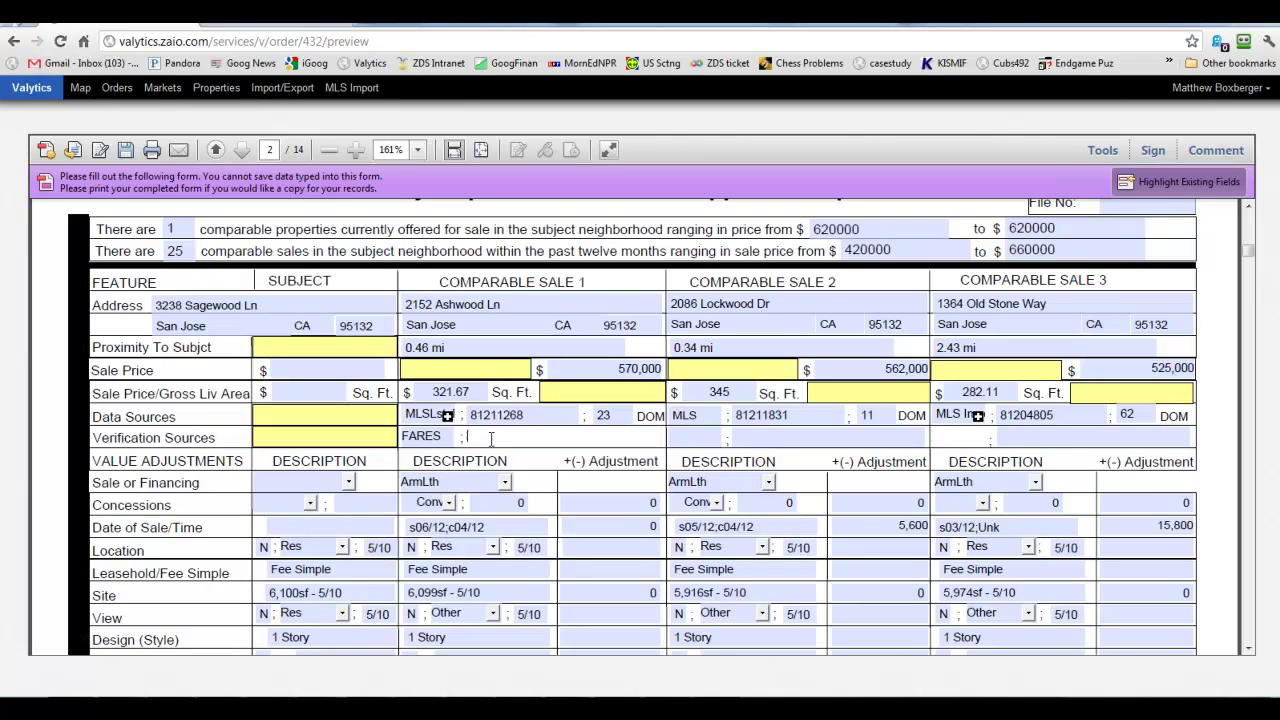
pyautogui.scroll(-1, 491, 438)
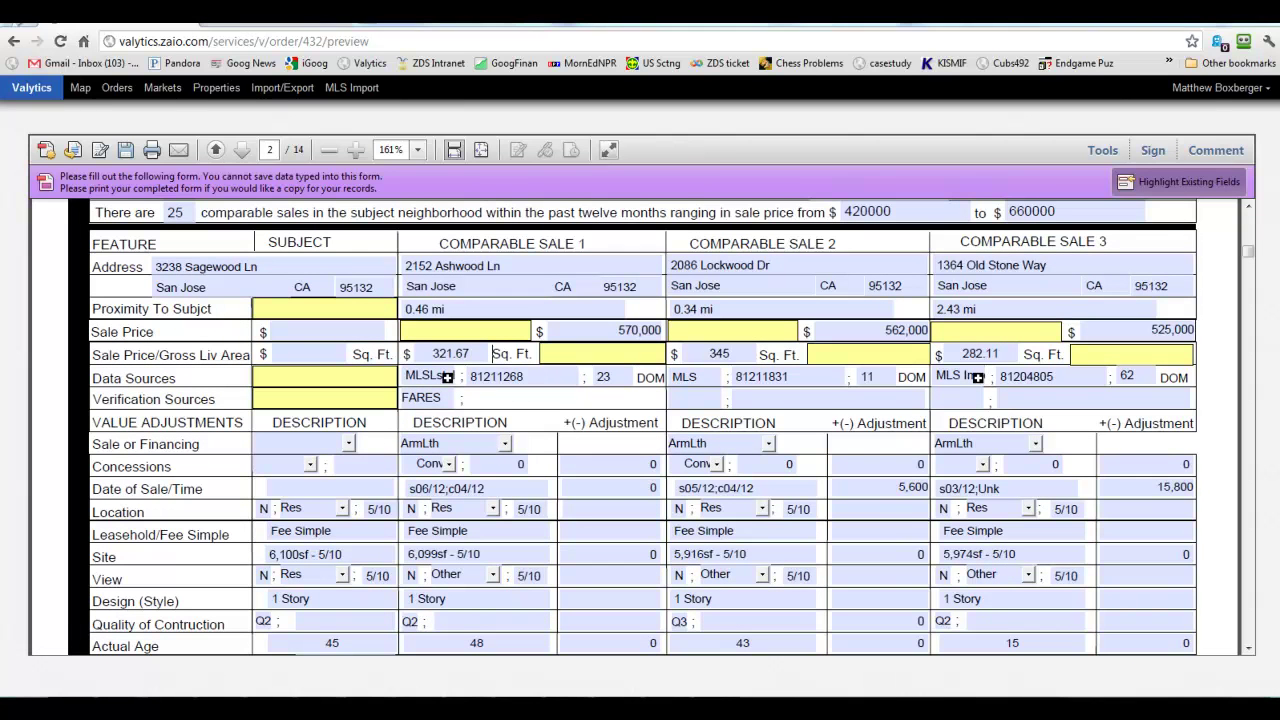
pyautogui.click(460, 507)
pyautogui.click(460, 495)
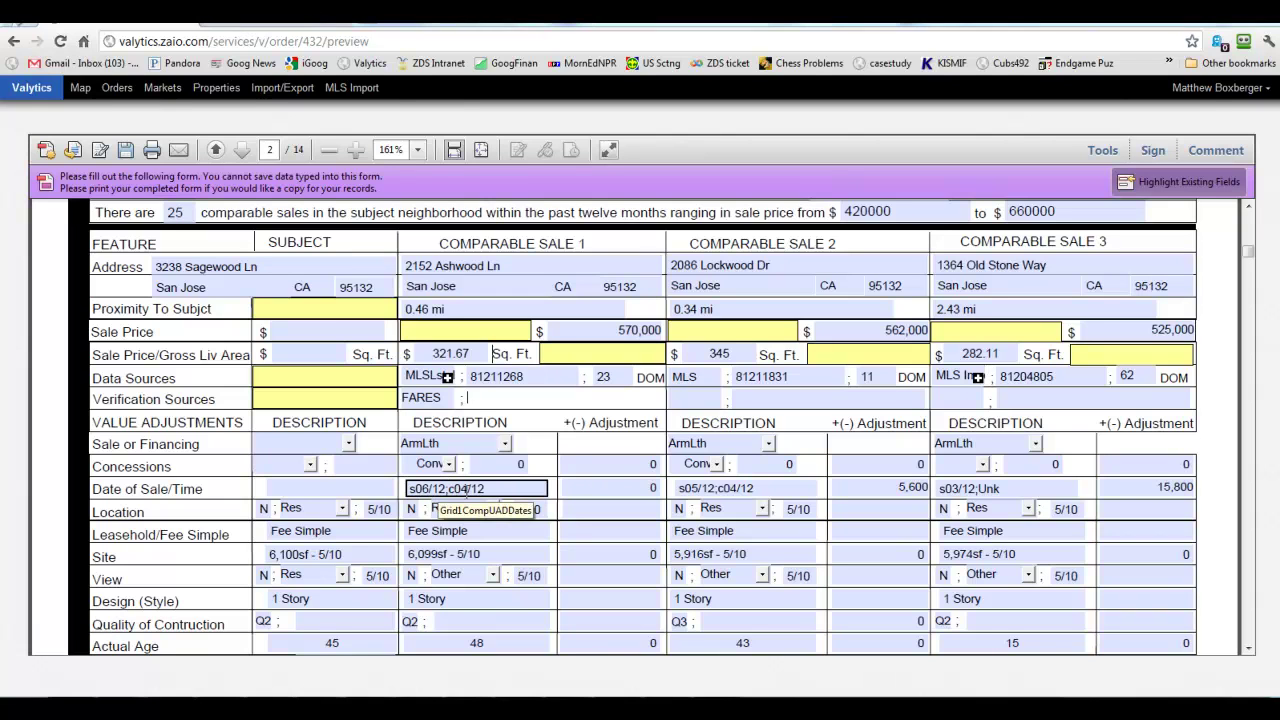
pyautogui.click(710, 488)
pyautogui.click(635, 490)
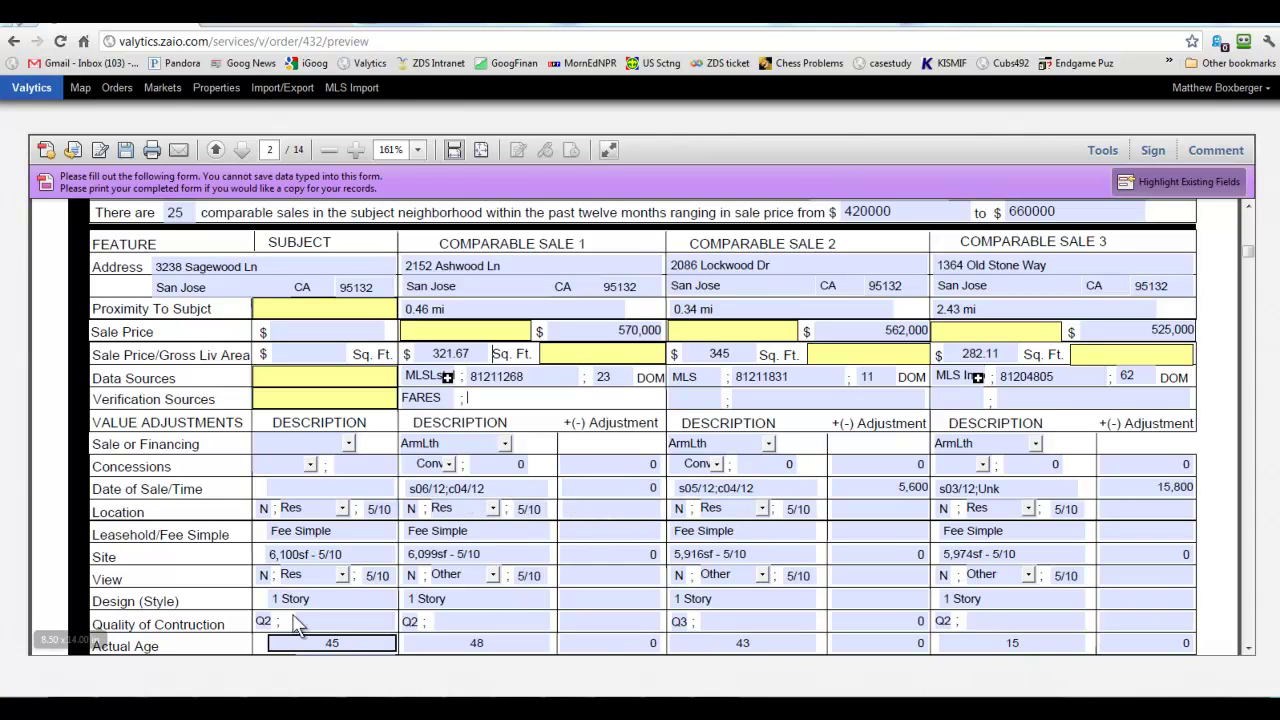
# Review the site size, 5/10 view, 1 Story design and construction quality entries.
pyautogui.click(322, 556)
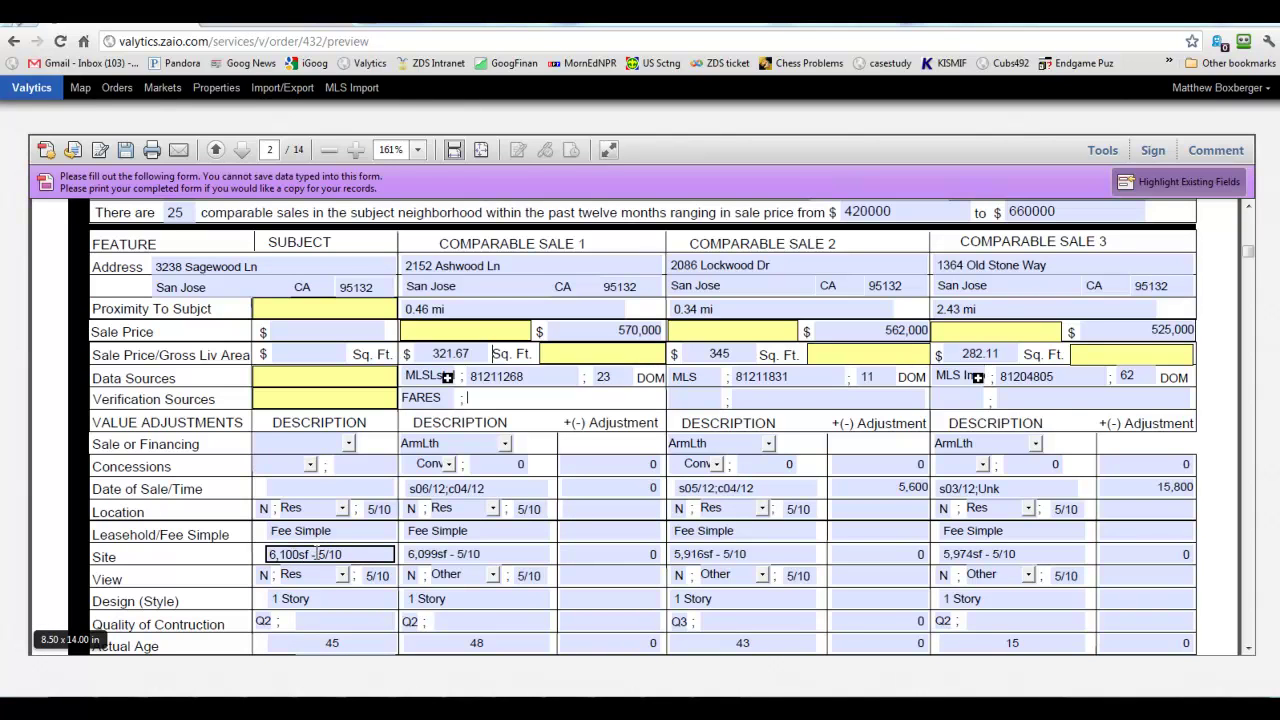
pyautogui.click(470, 556)
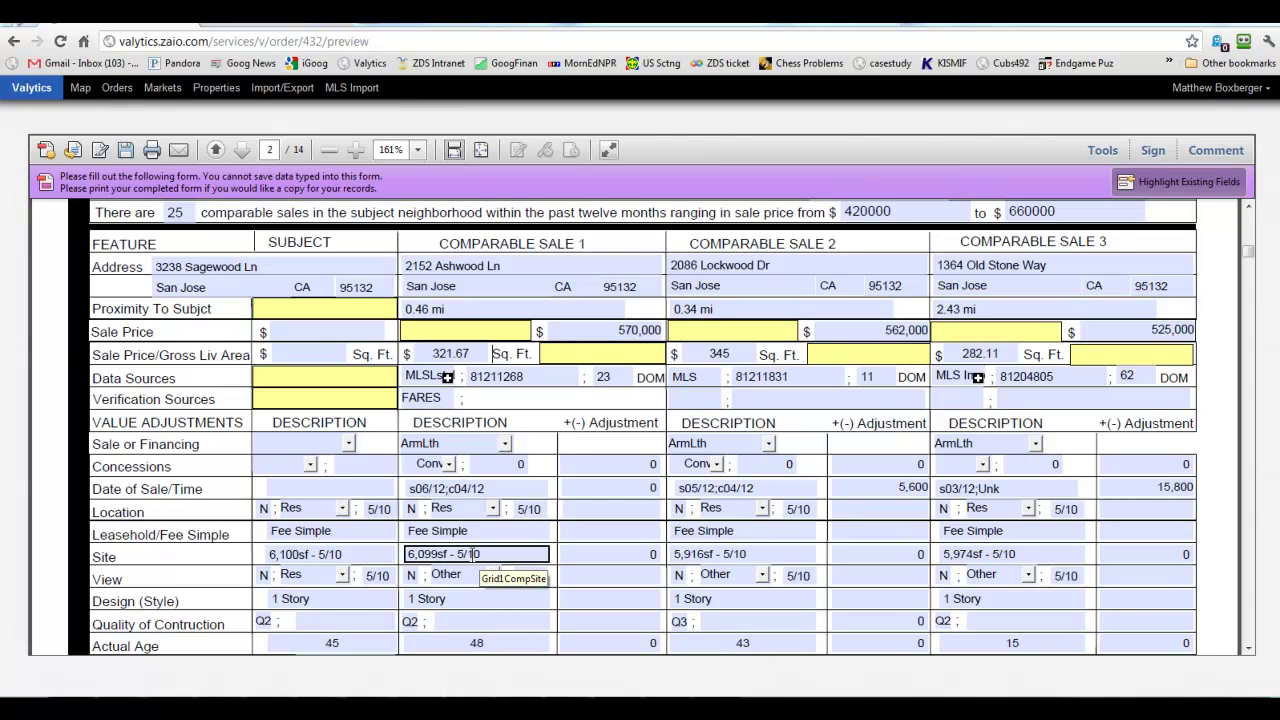
pyautogui.click(306, 573)
pyautogui.click(377, 577)
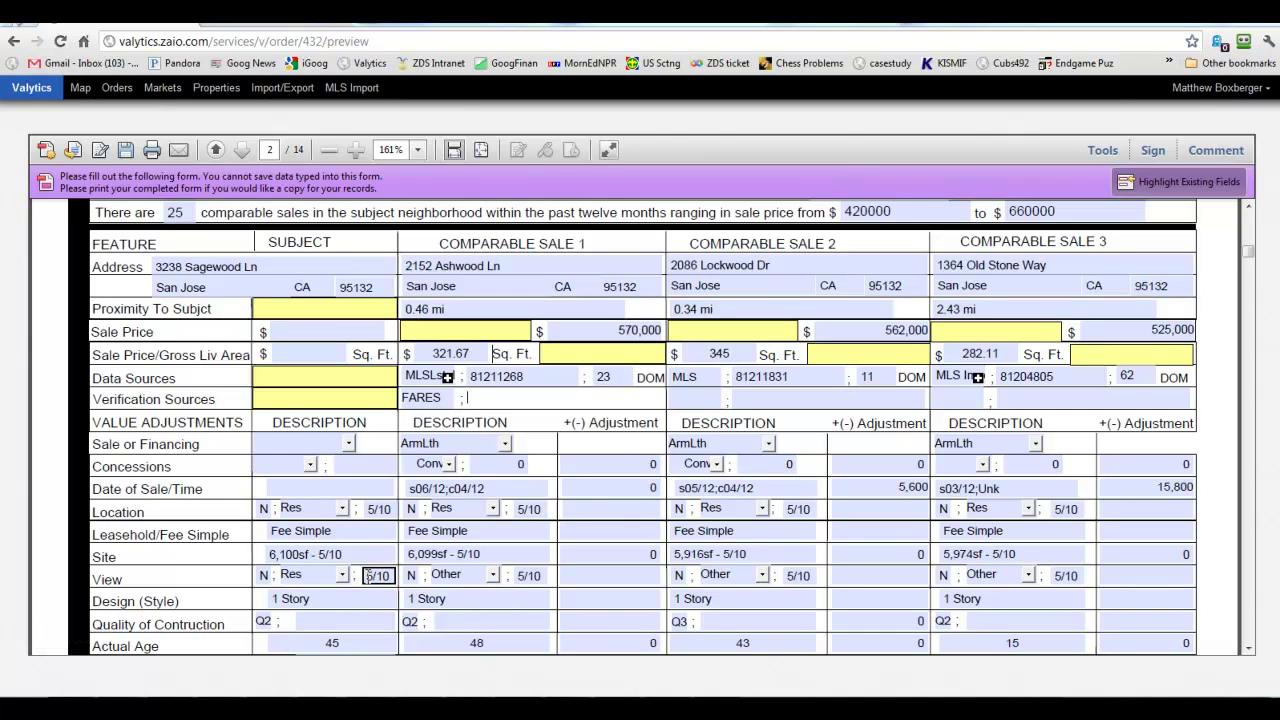
pyautogui.click(356, 602)
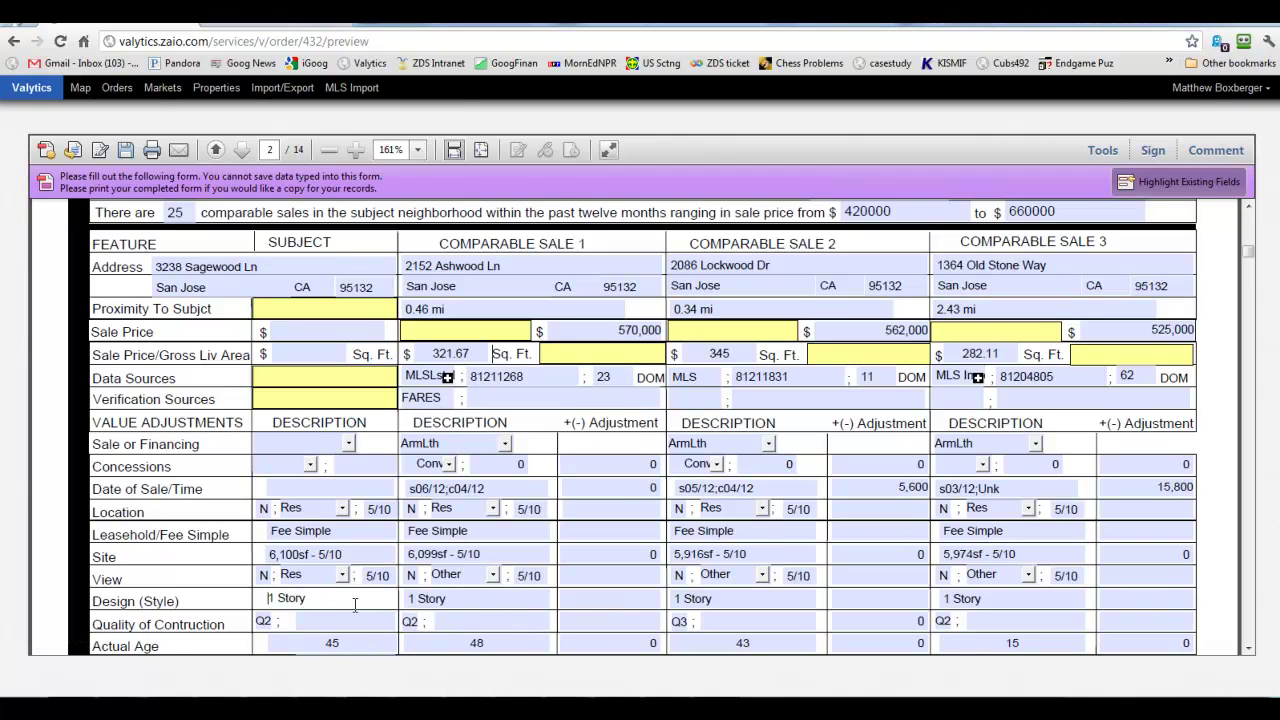
pyautogui.scroll(-3, 356, 606)
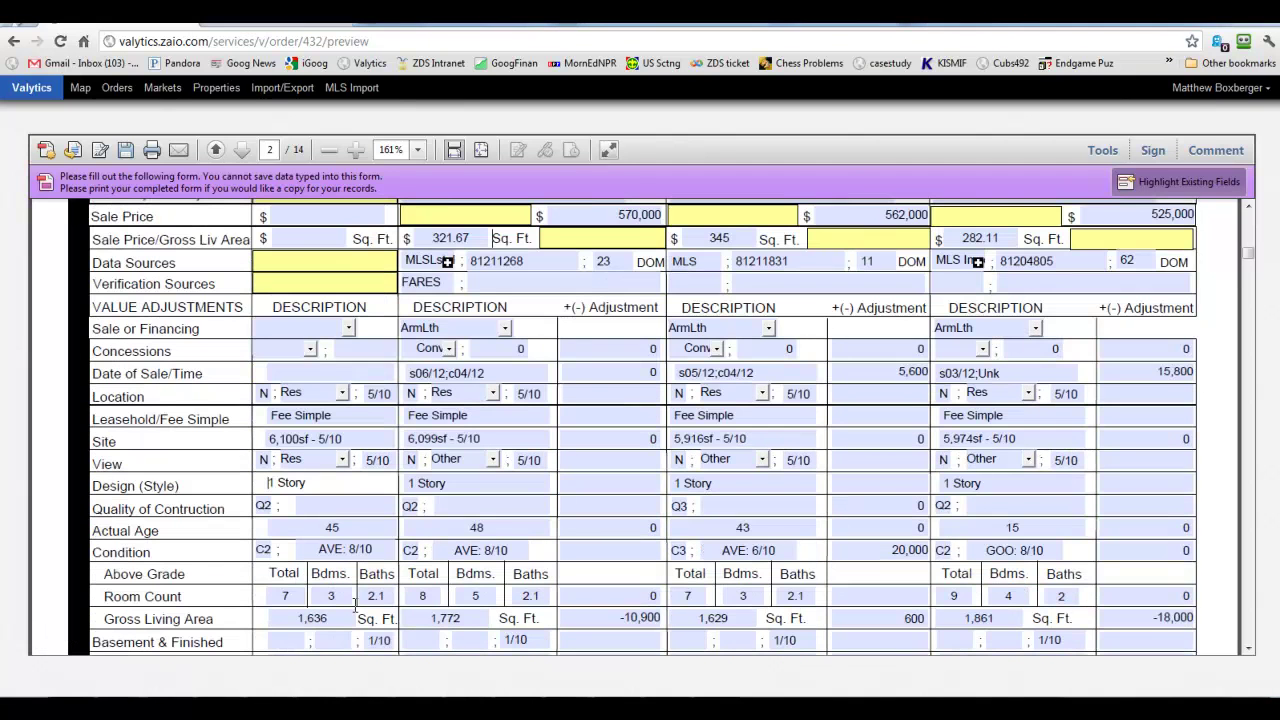
pyautogui.click(262, 483)
pyautogui.scroll(-3, 195, 505)
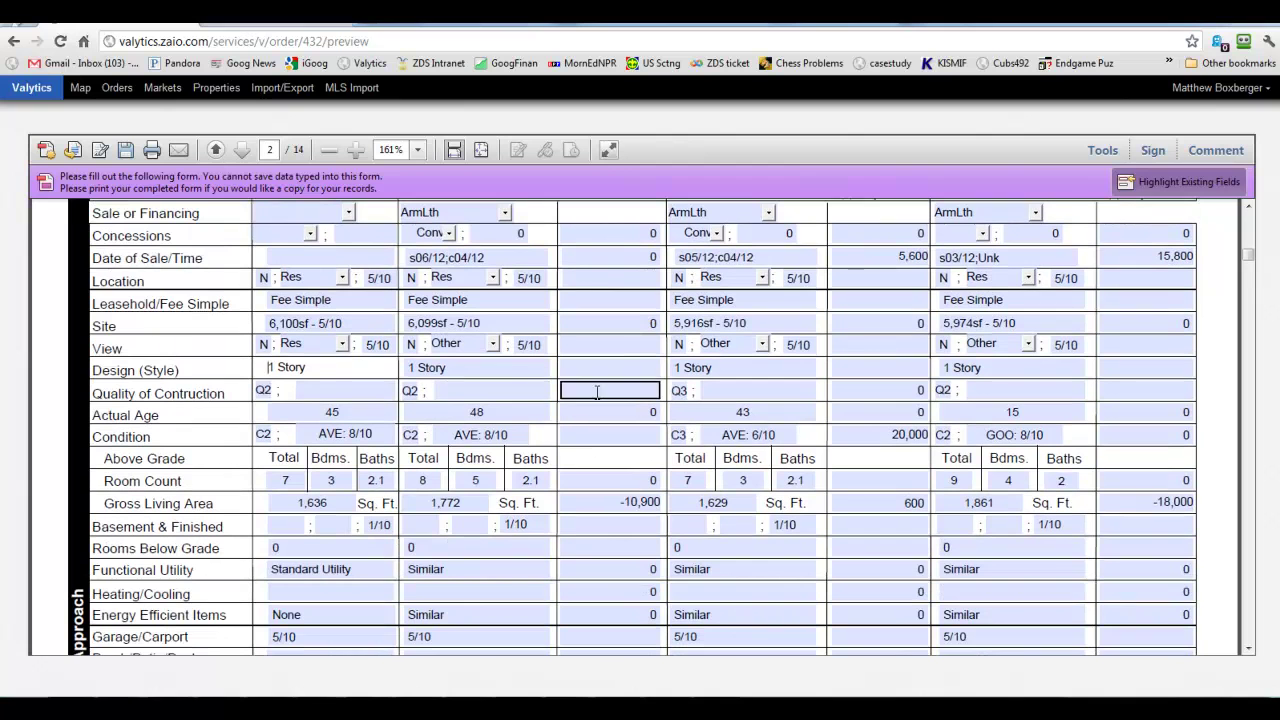
pyautogui.click(497, 391)
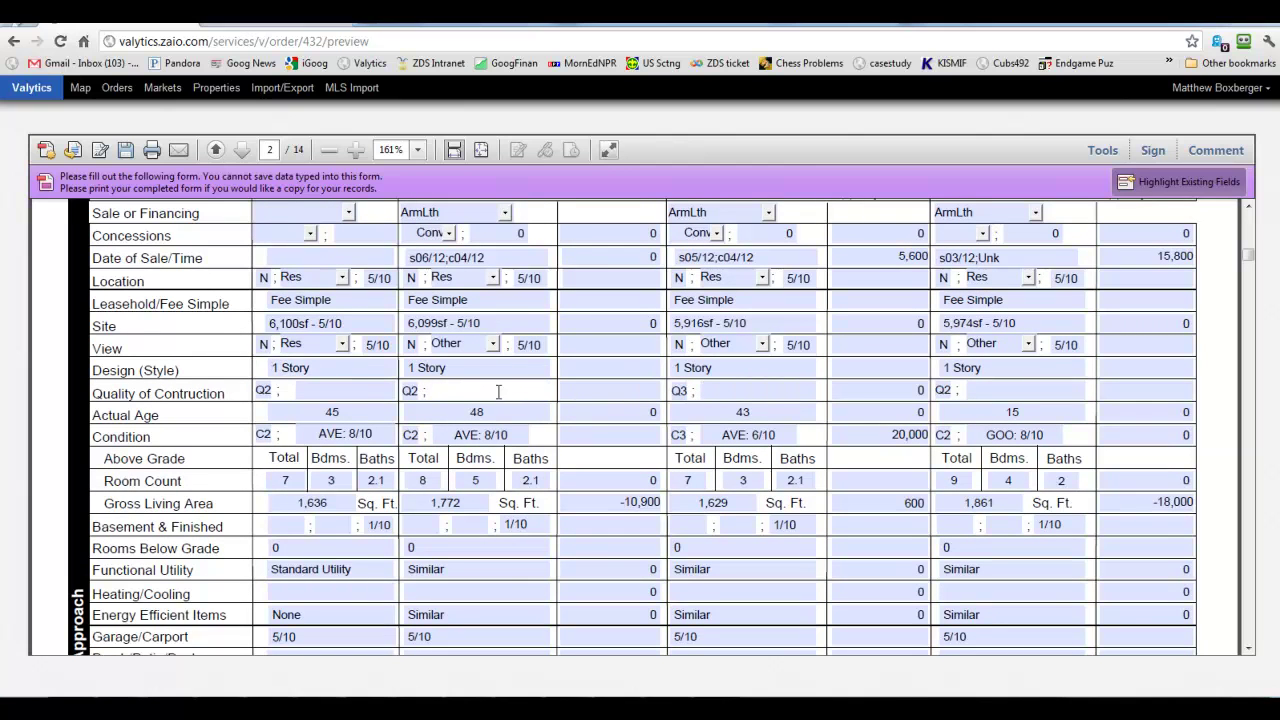
pyautogui.scroll(-2, 498, 391)
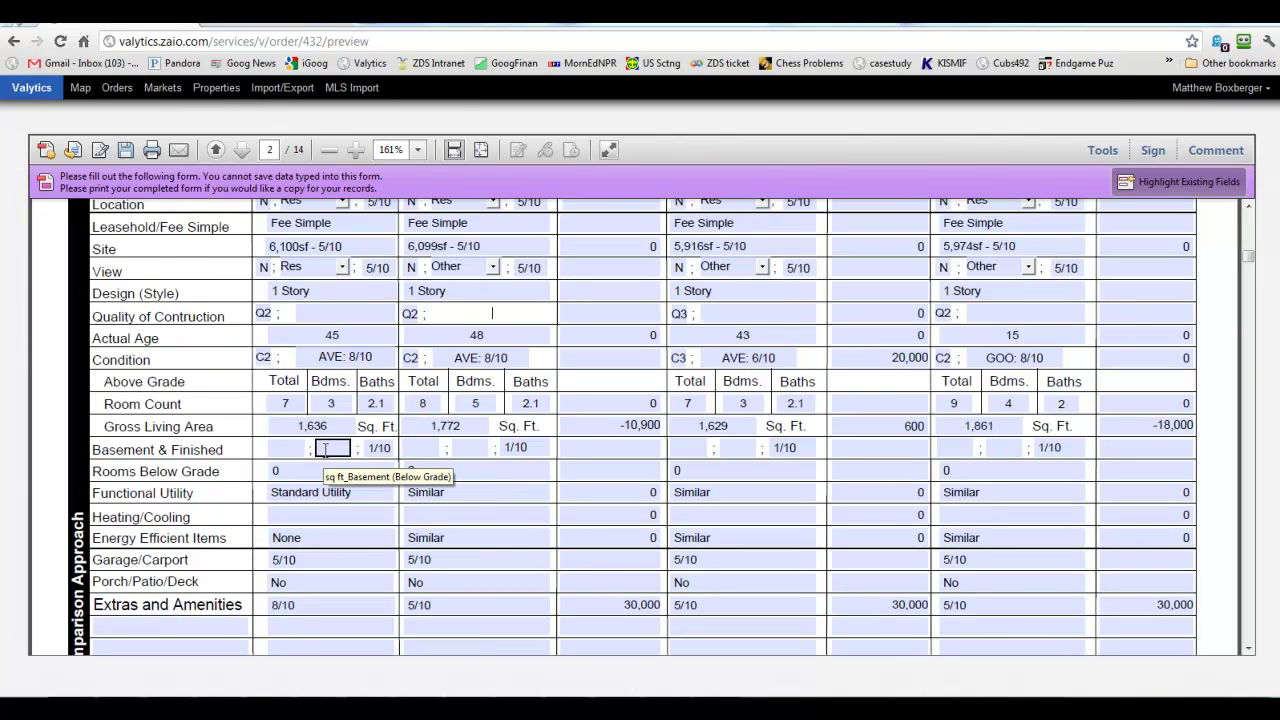
# Review the subject's Heating/Cooling, Rooms Below Grade, Garage/Carport and Extras entries, leaving Heating/Cooling blank.
pyautogui.press('Tab')
pyautogui.press('Tab')
pyautogui.press('Tab')
pyautogui.click(257, 531)
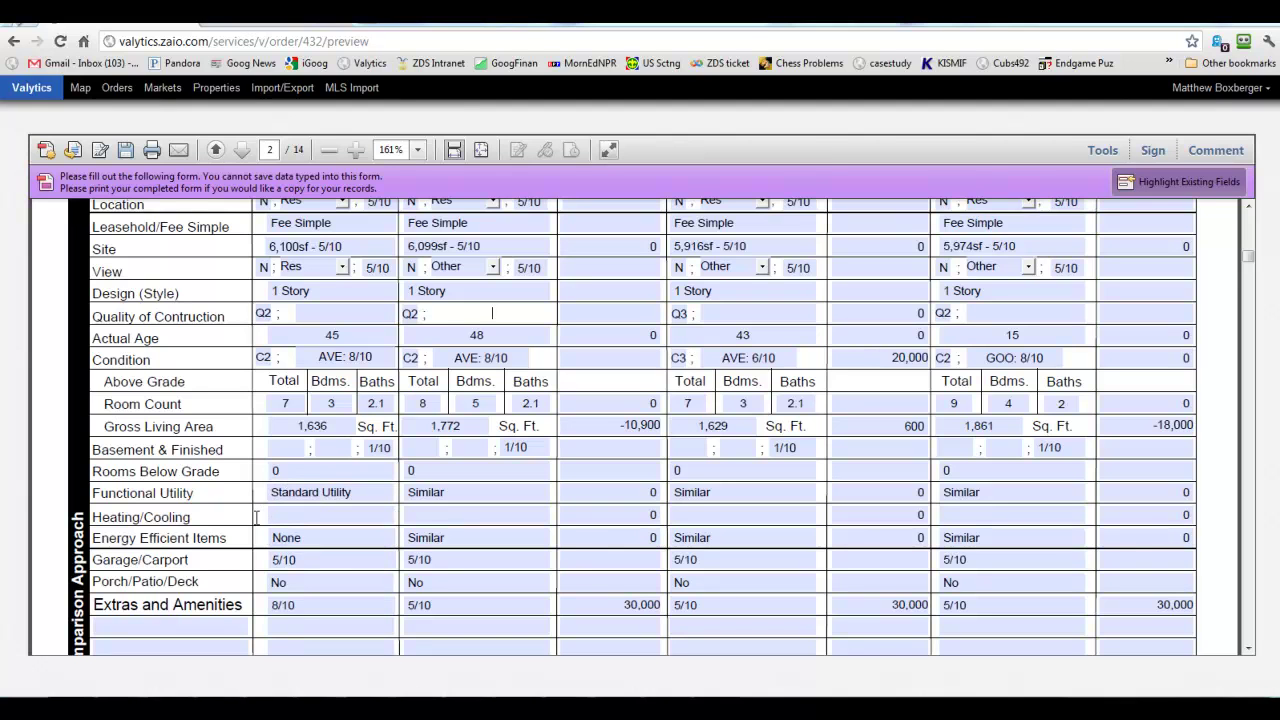
pyautogui.click(281, 510)
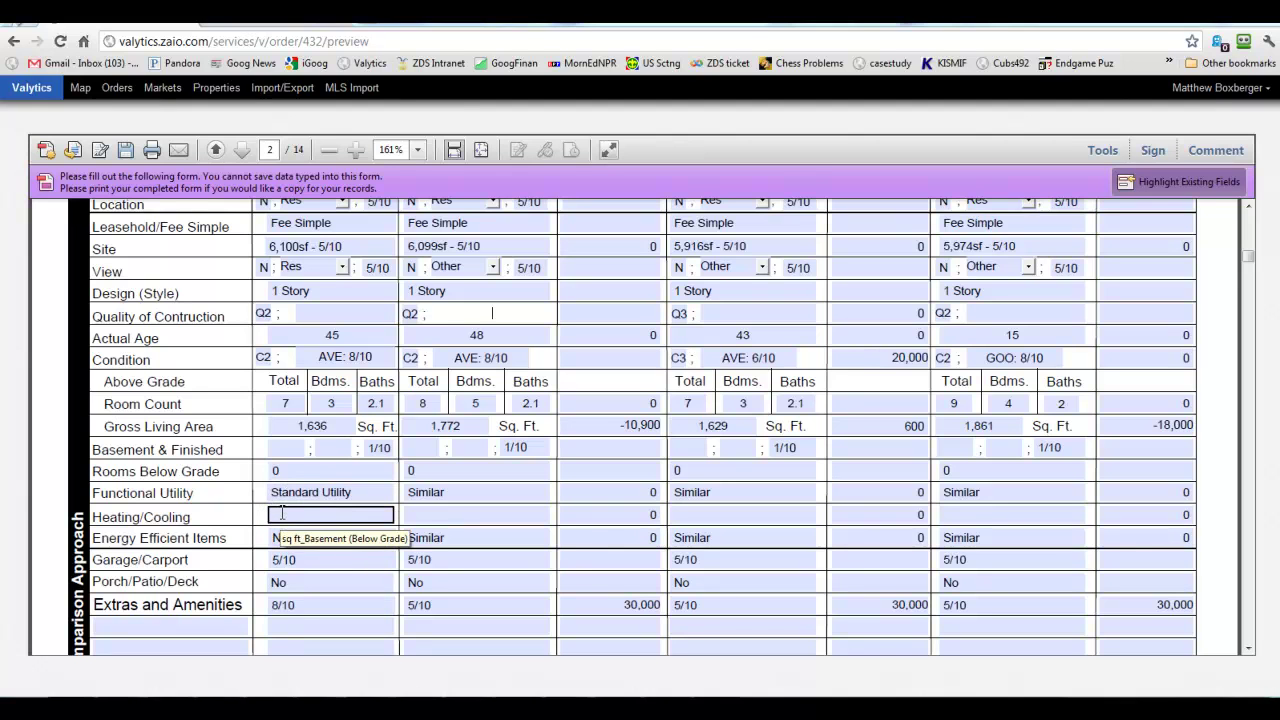
pyautogui.click(285, 470)
pyautogui.click(336, 514)
pyautogui.click(338, 536)
pyautogui.click(350, 518)
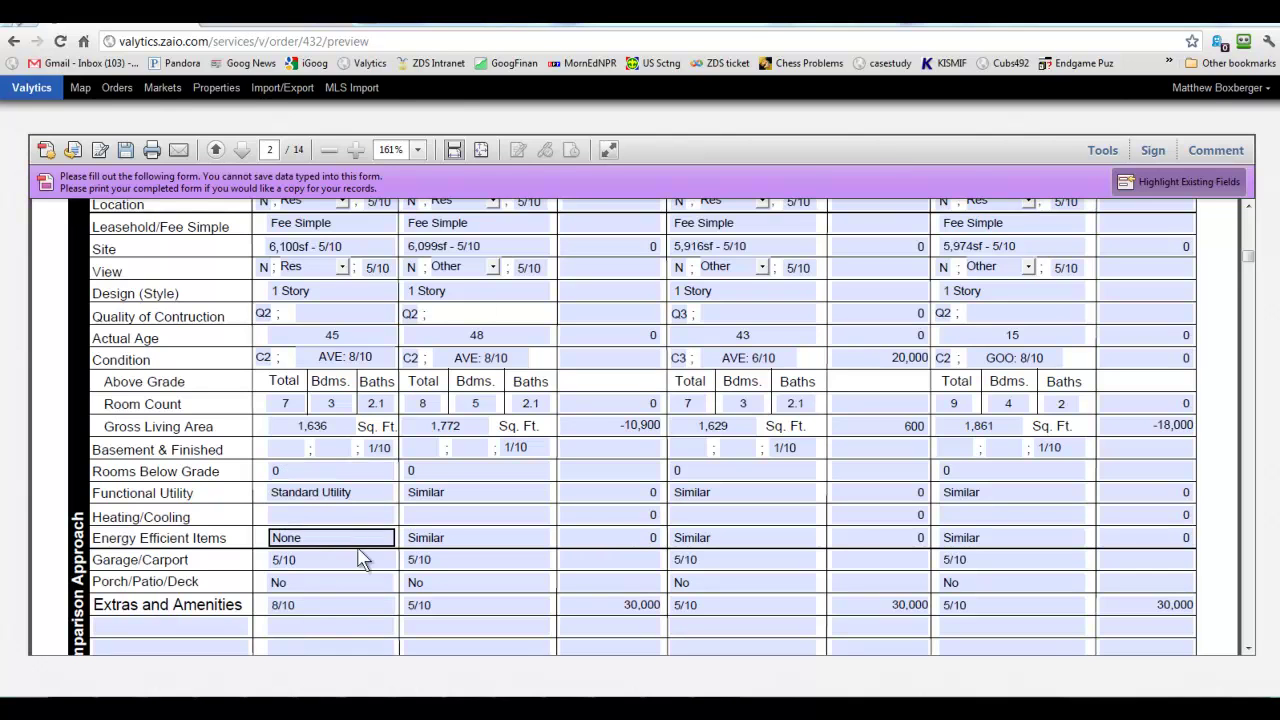
pyautogui.click(346, 560)
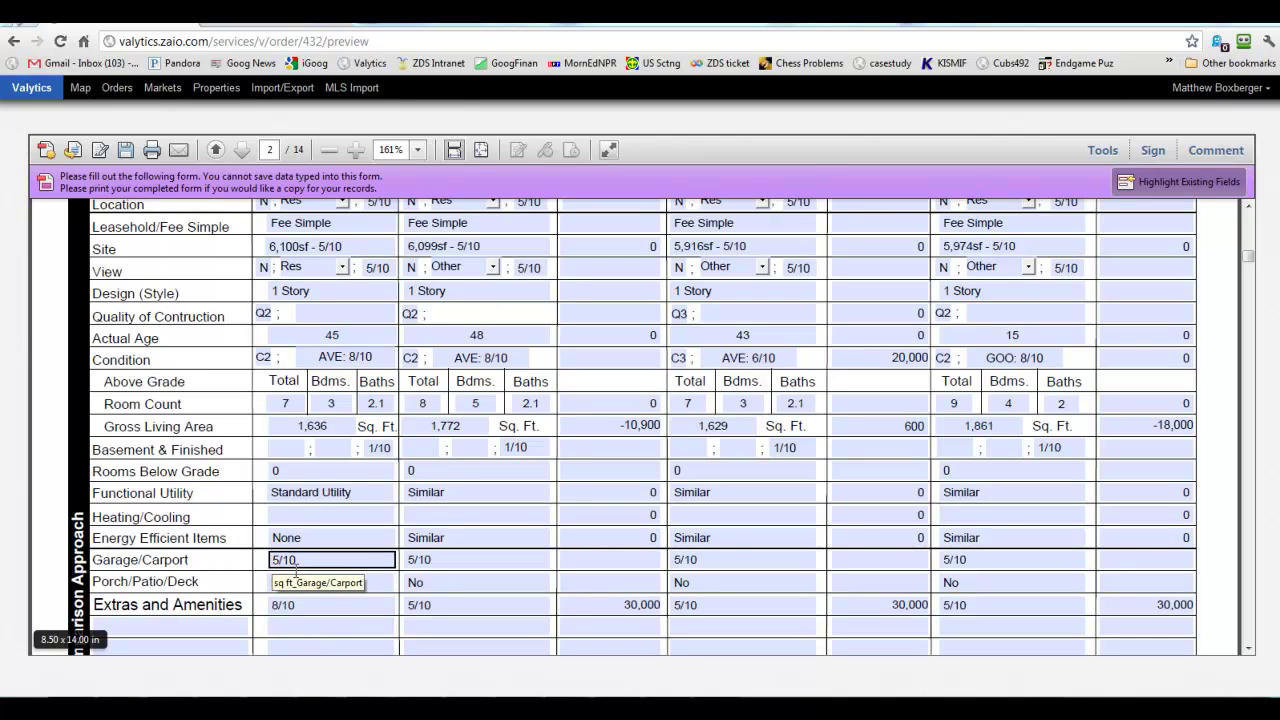
pyautogui.click(300, 582)
pyautogui.click(378, 605)
pyautogui.click(250, 608)
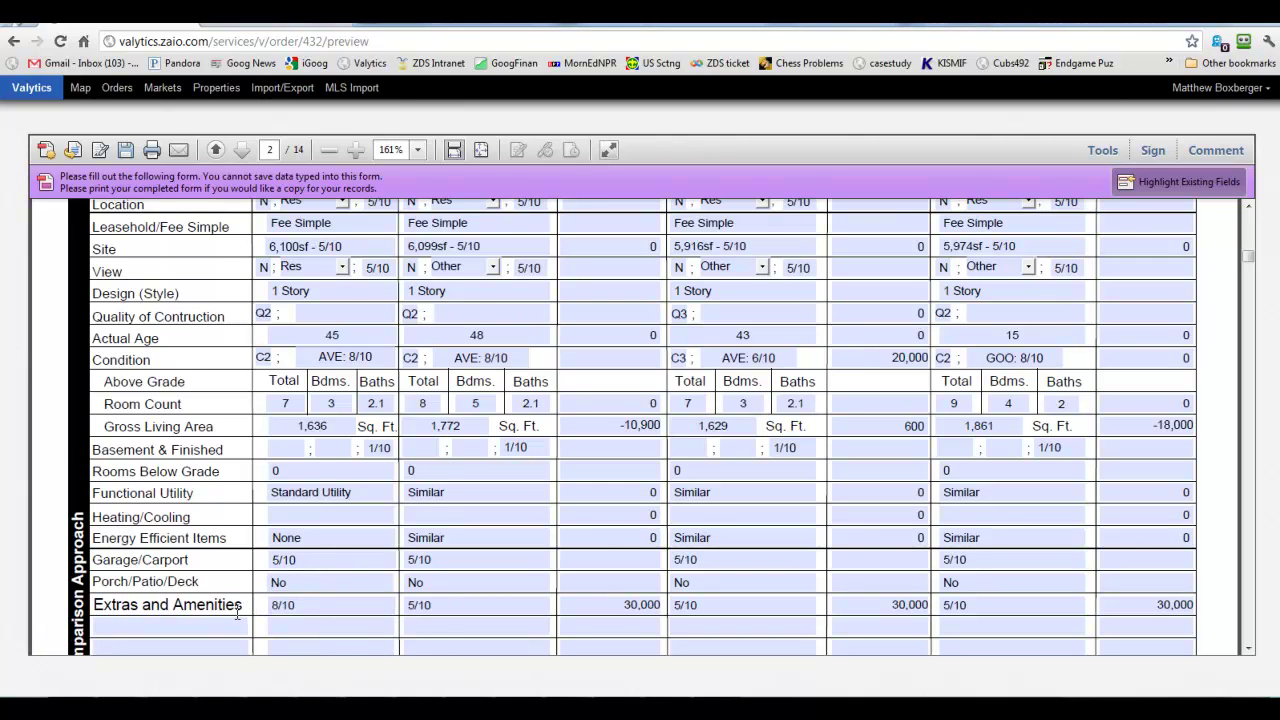
pyautogui.scroll(-3, 238, 613)
pyautogui.click(408, 486)
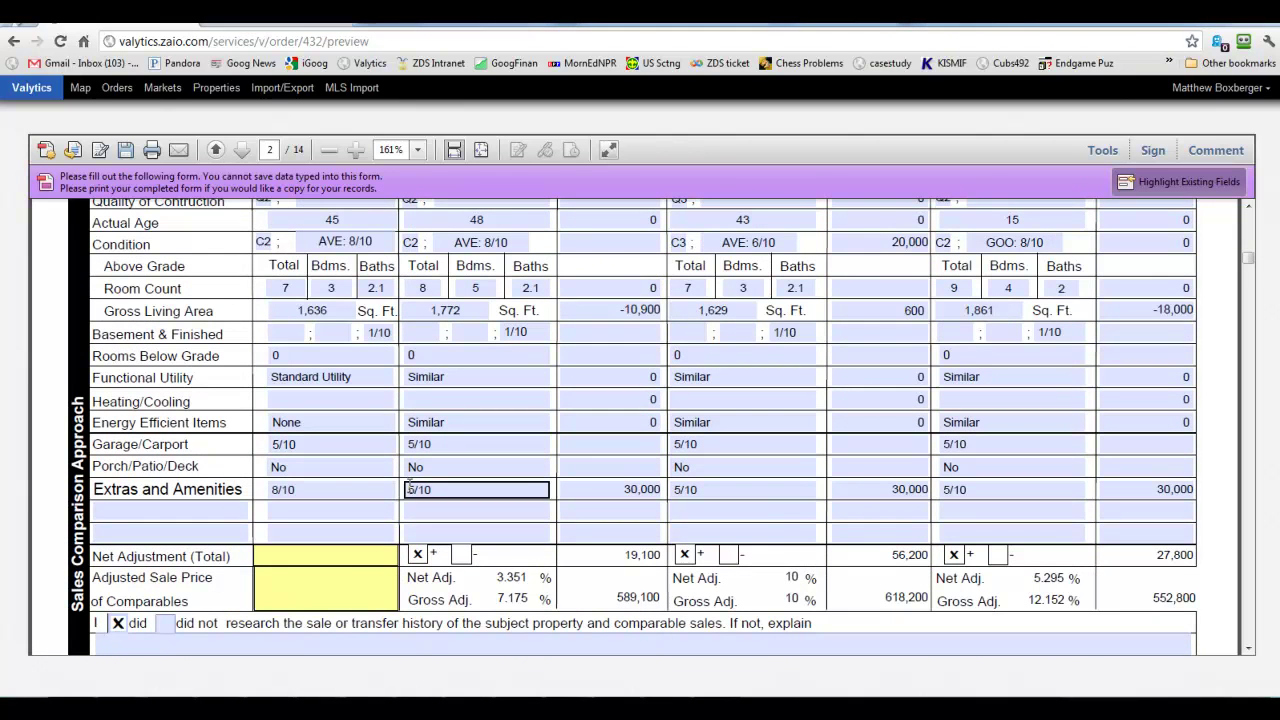
pyautogui.click(598, 483)
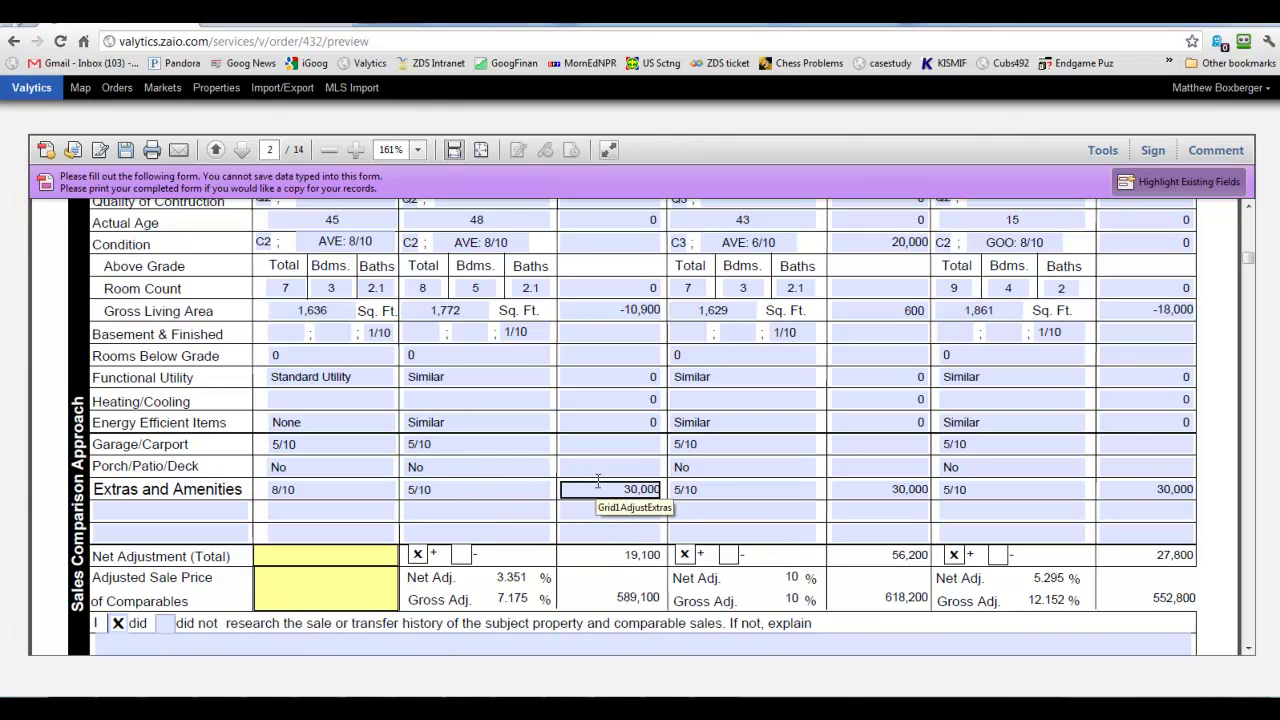
pyautogui.click(888, 490)
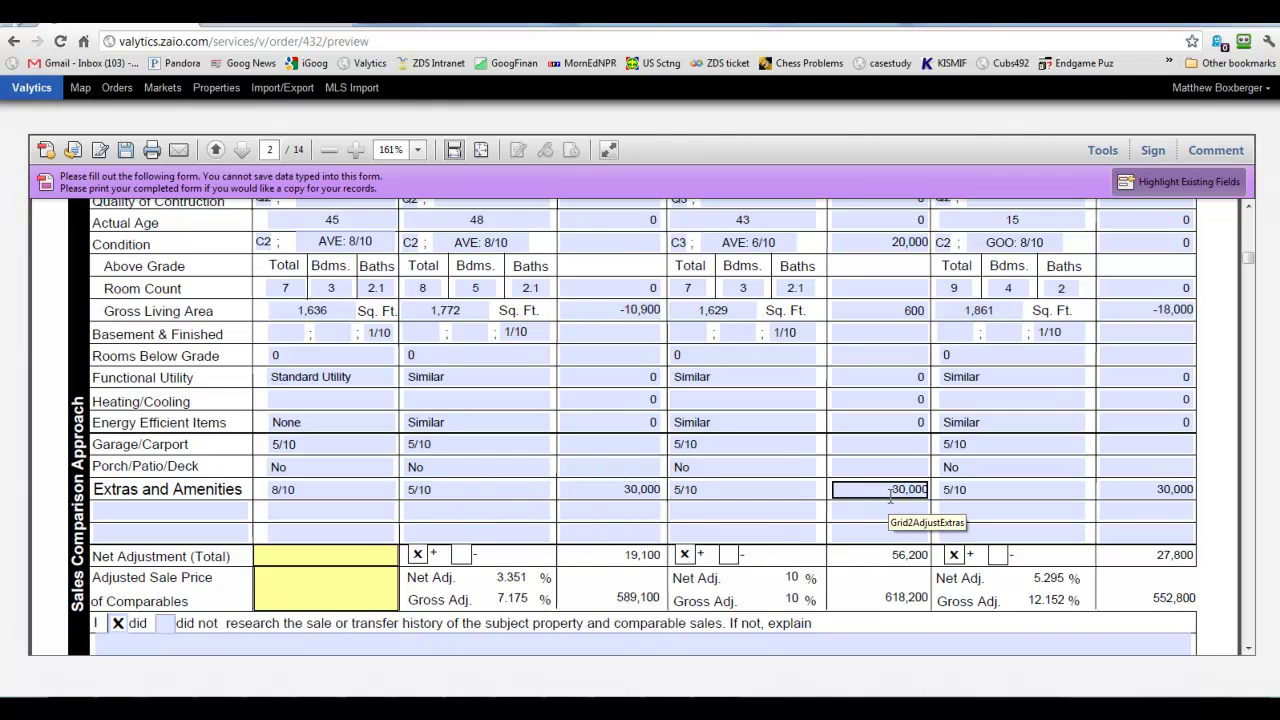
pyautogui.click(650, 494)
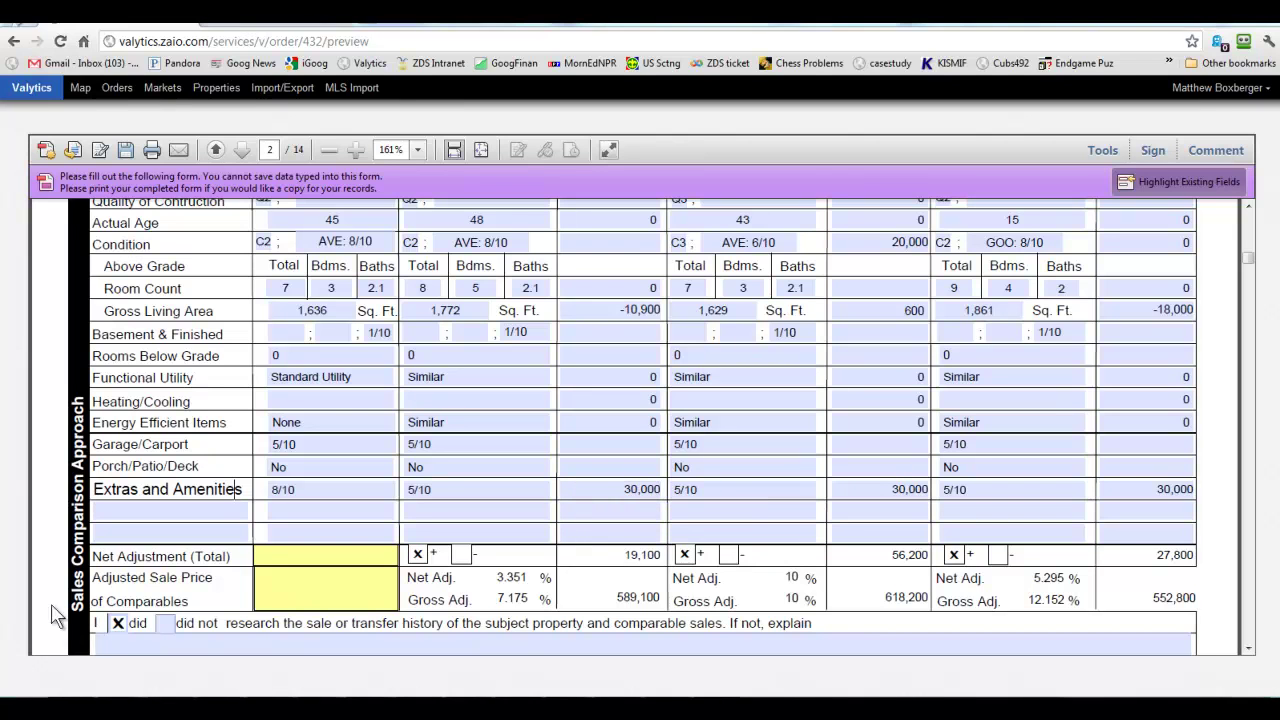
pyautogui.click(283, 489)
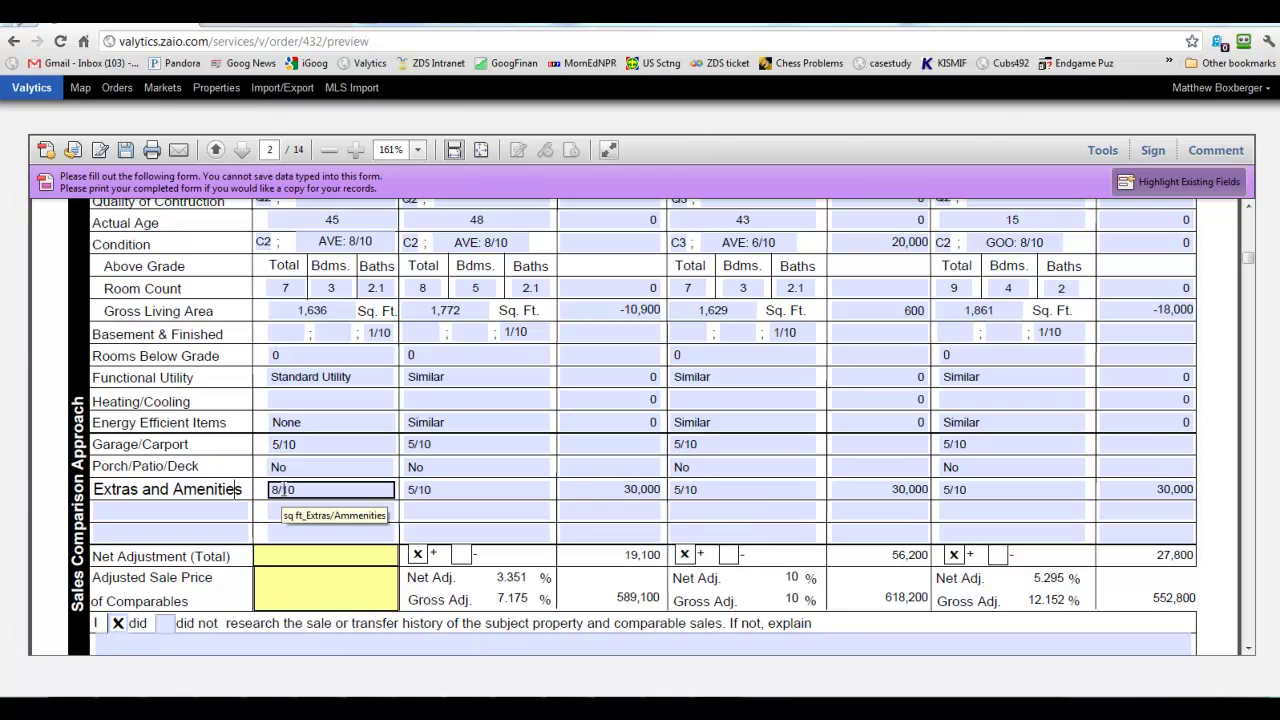
pyautogui.click(242, 489)
pyautogui.click(268, 489)
pyautogui.click(411, 489)
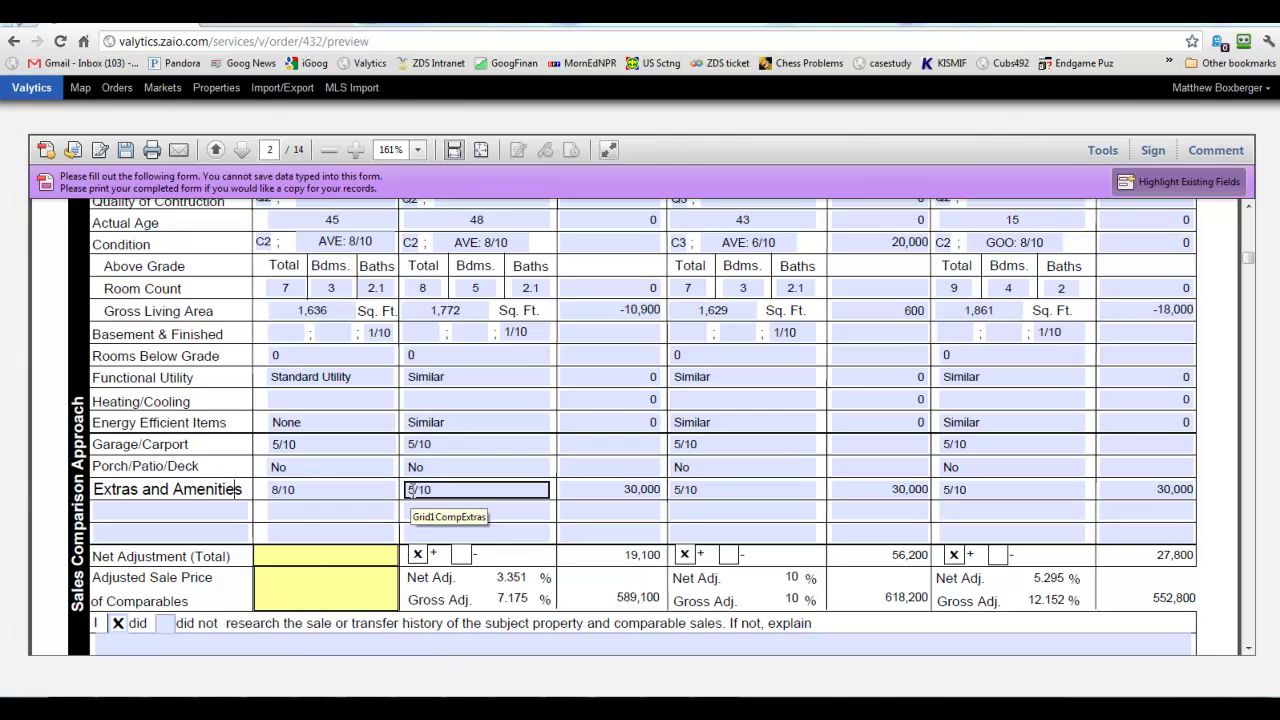
pyautogui.click(388, 490)
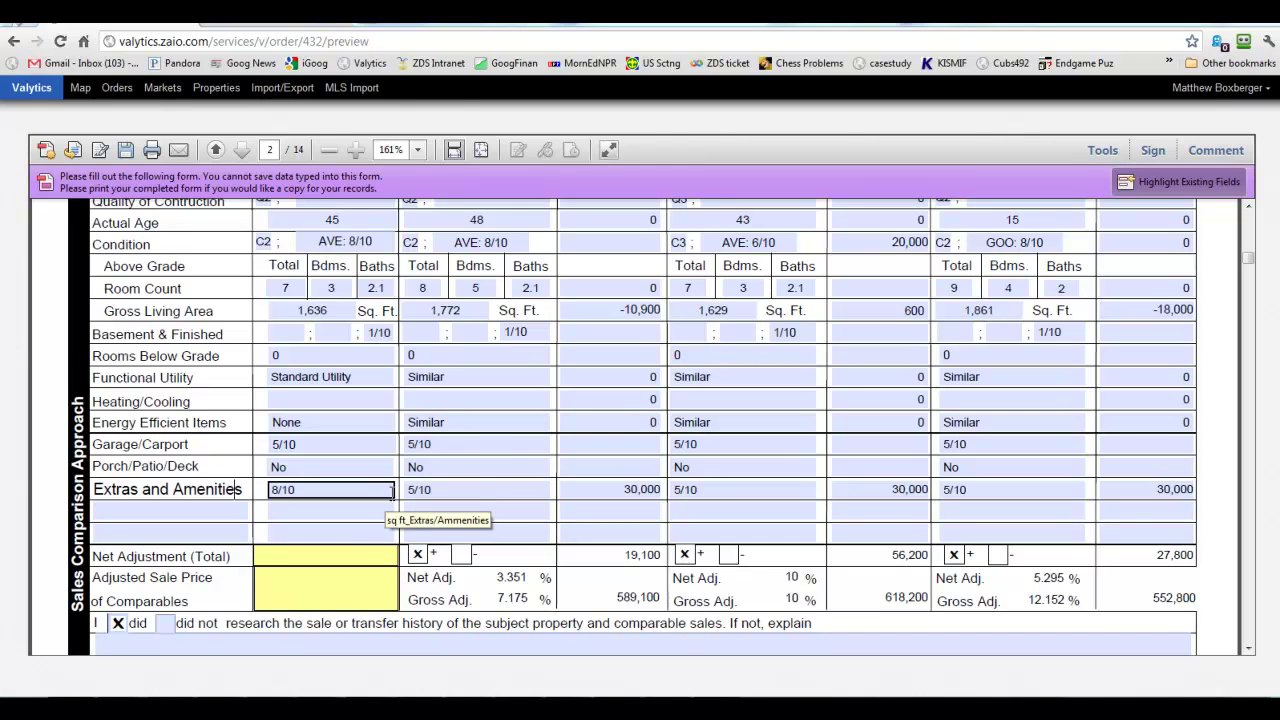
pyautogui.click(415, 490)
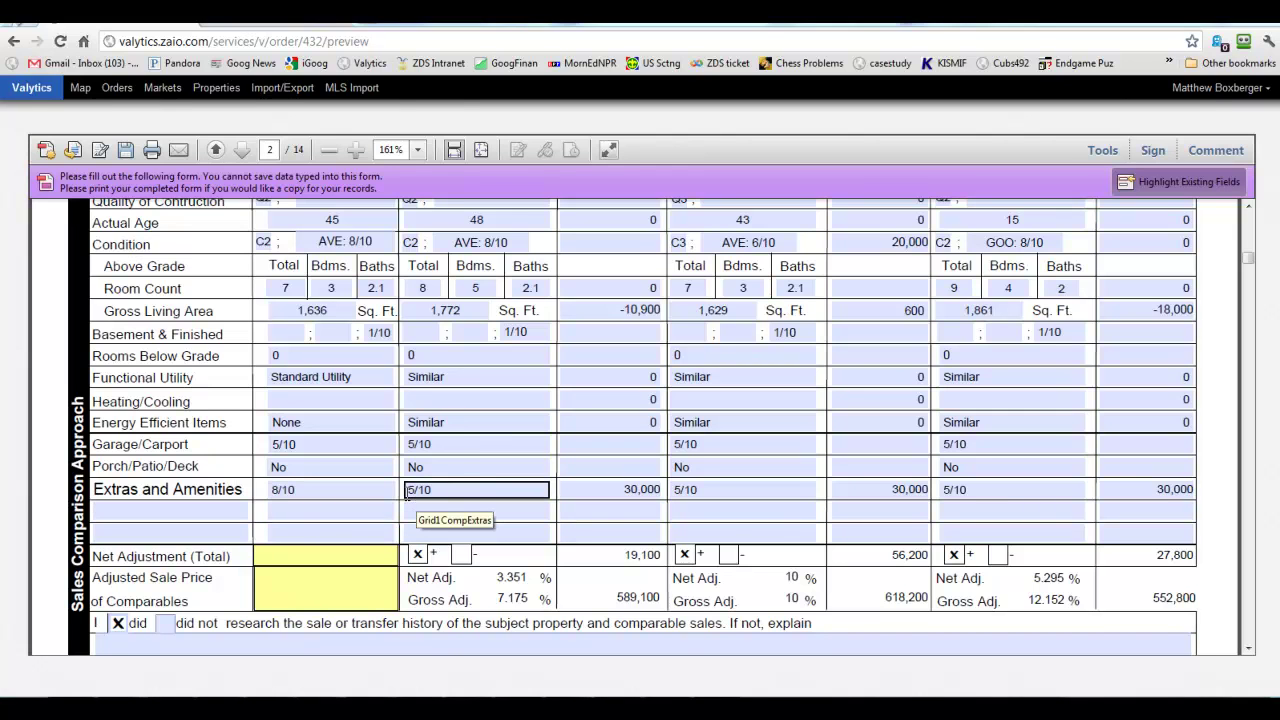
pyautogui.click(275, 490)
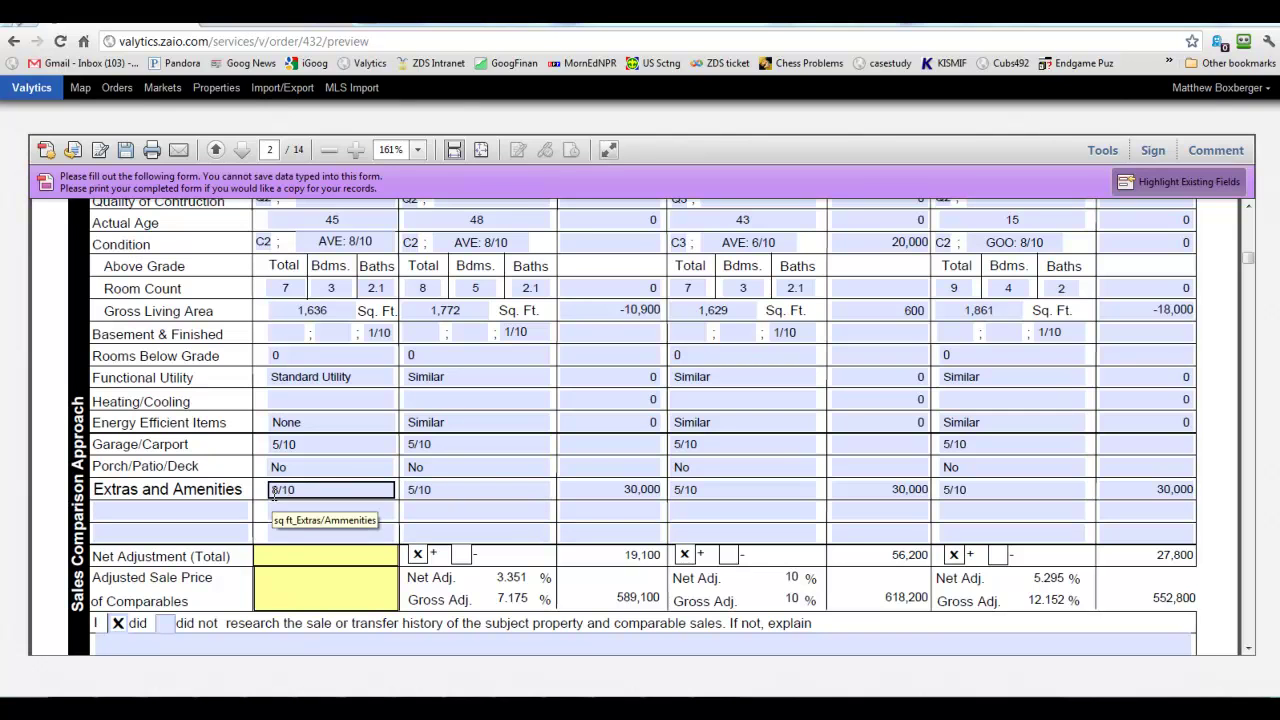
pyautogui.click(410, 488)
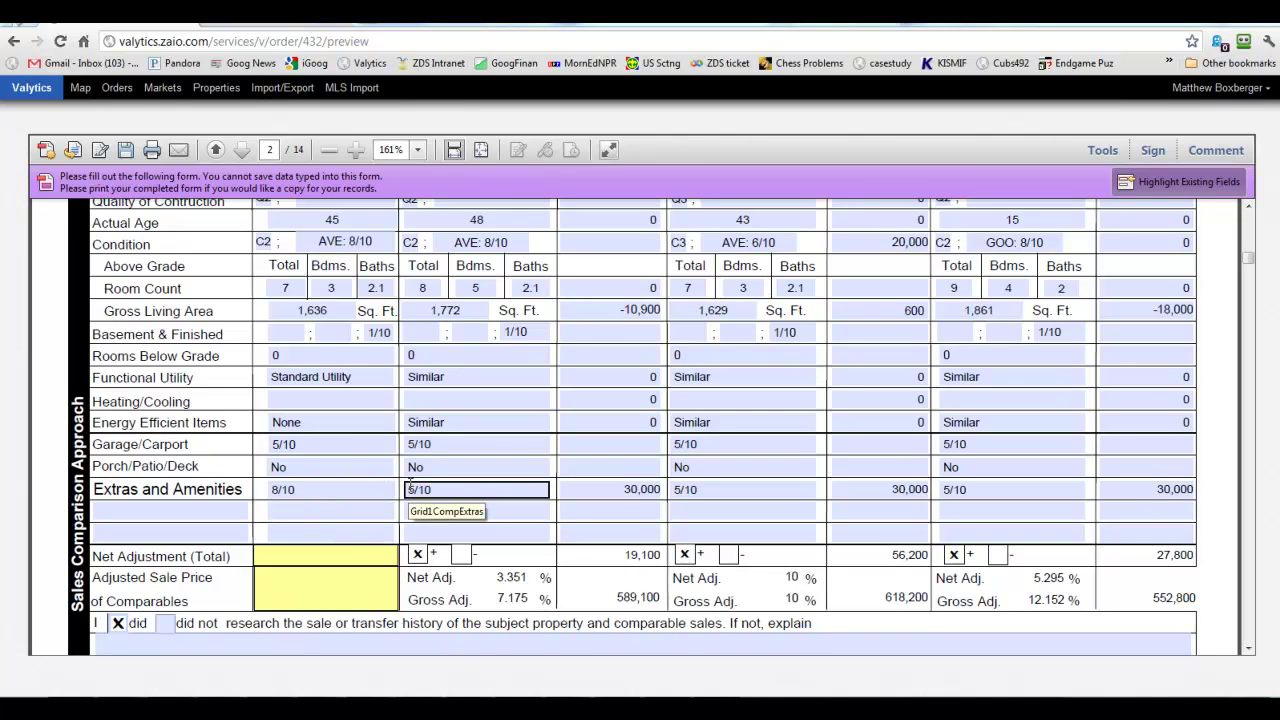
pyautogui.click(600, 489)
pyautogui.click(605, 511)
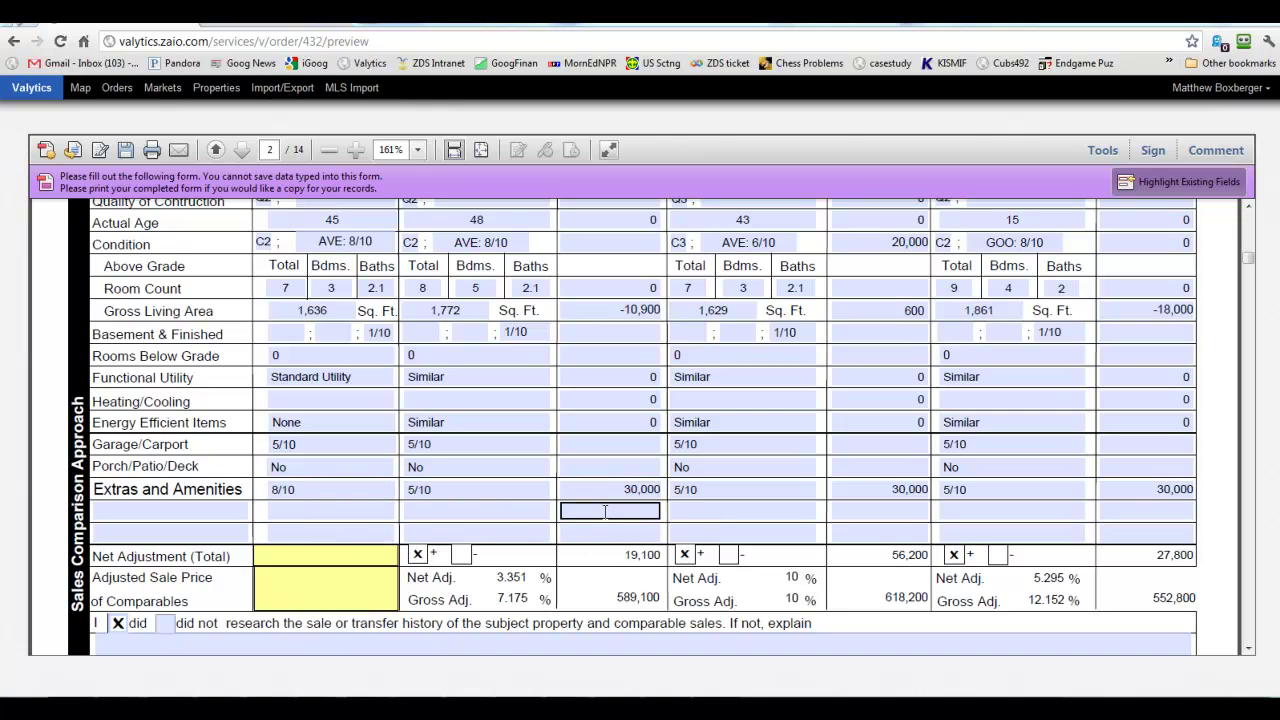
pyautogui.click(619, 488)
pyautogui.click(633, 510)
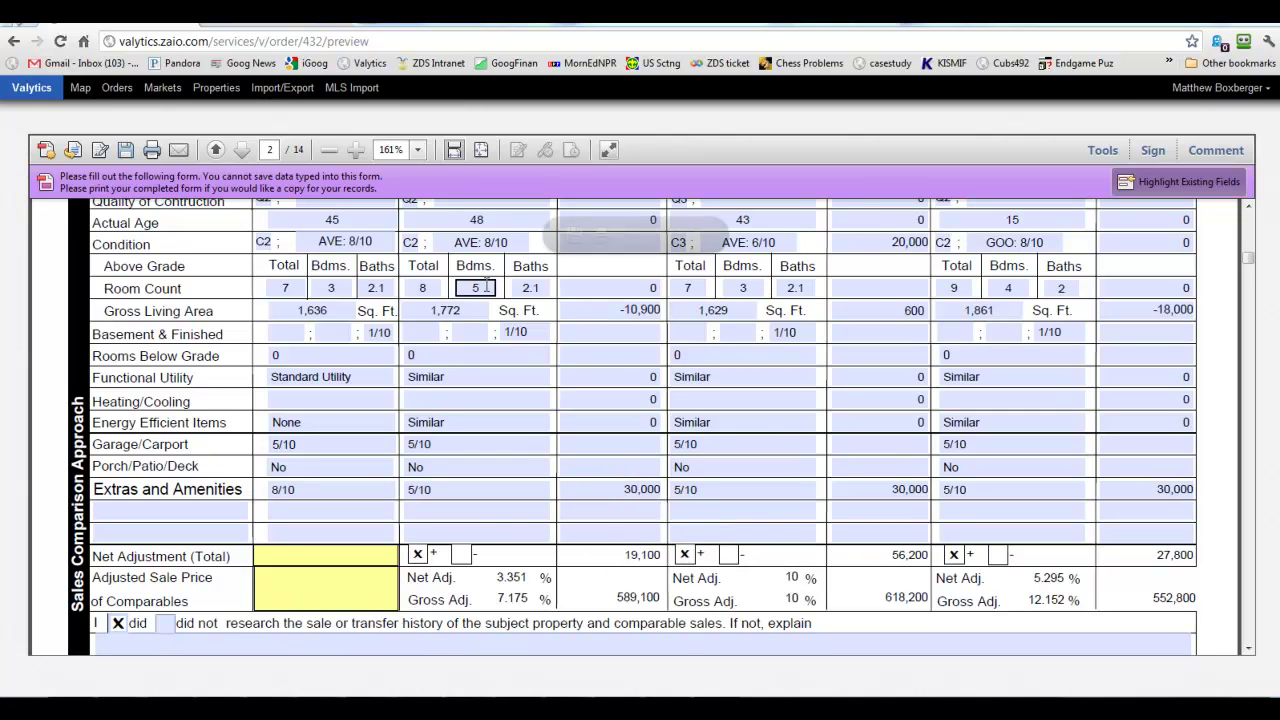
pyautogui.click(636, 310)
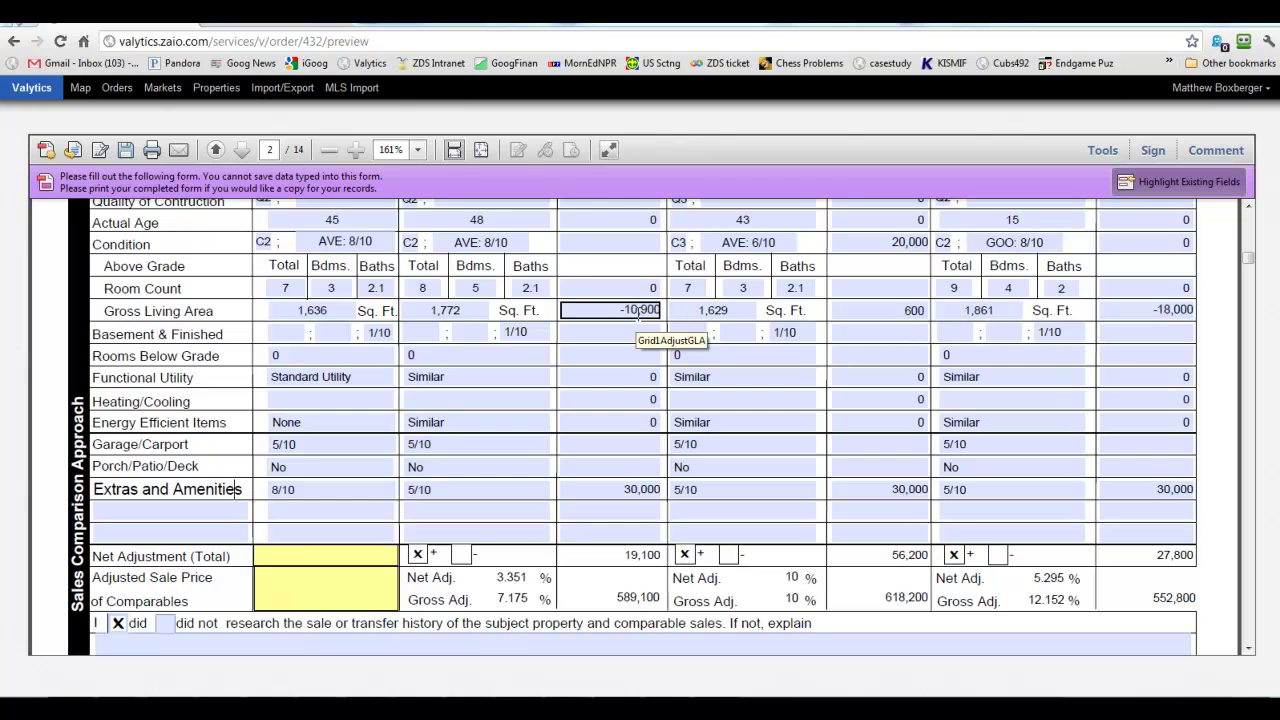
pyautogui.click(638, 332)
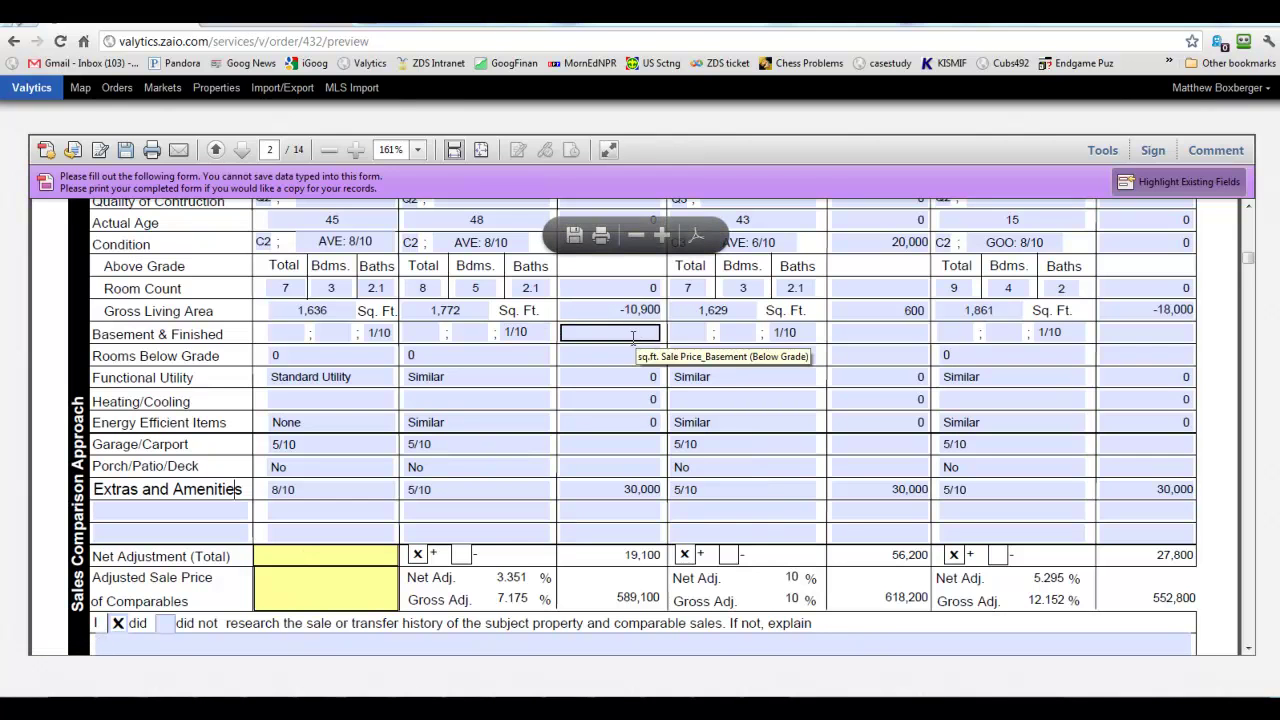
pyautogui.press('Tab')
pyautogui.press('Tab')
pyautogui.press('Tab')
pyautogui.press('Tab')
pyautogui.scroll(-3, 183, 413)
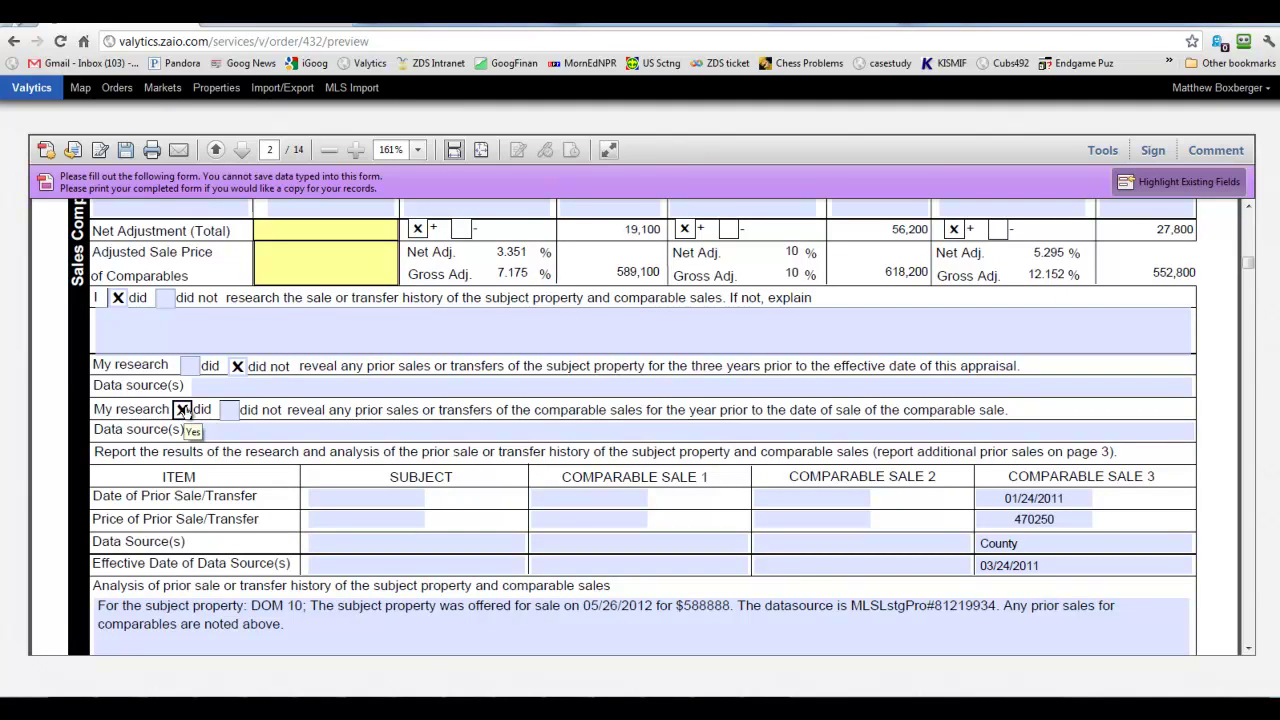
pyautogui.click(1047, 498)
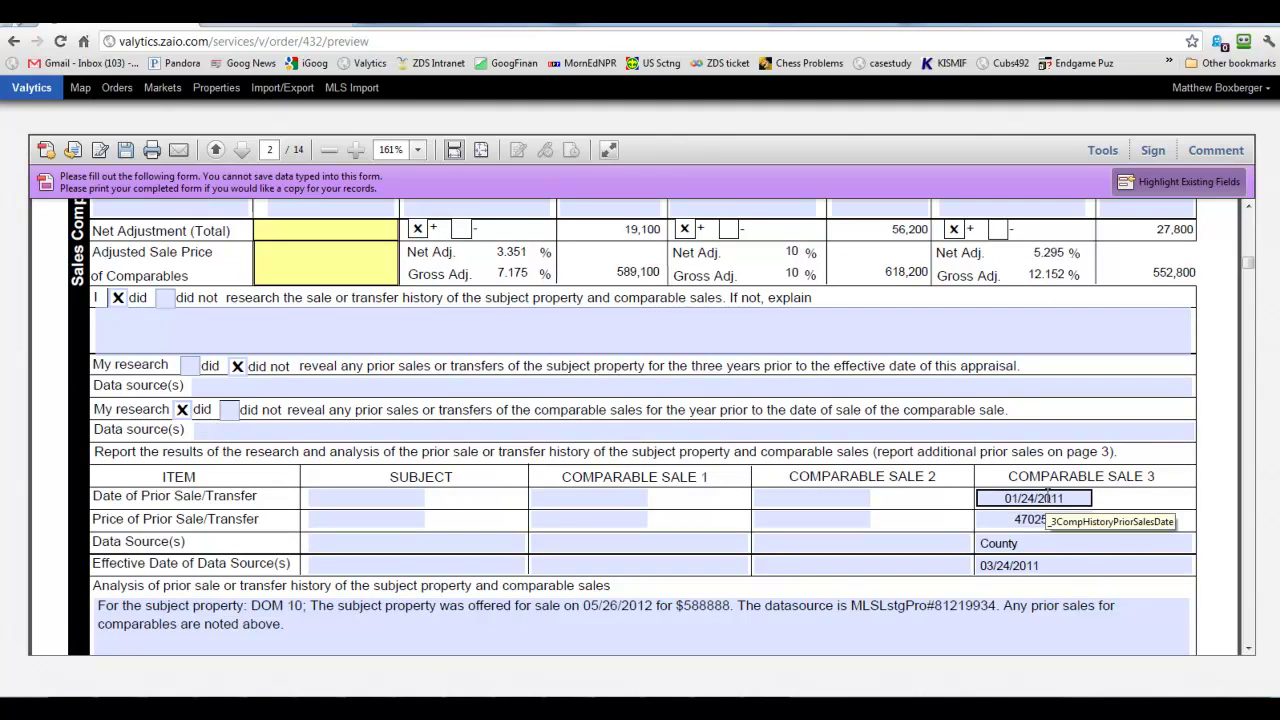
pyautogui.click(1054, 520)
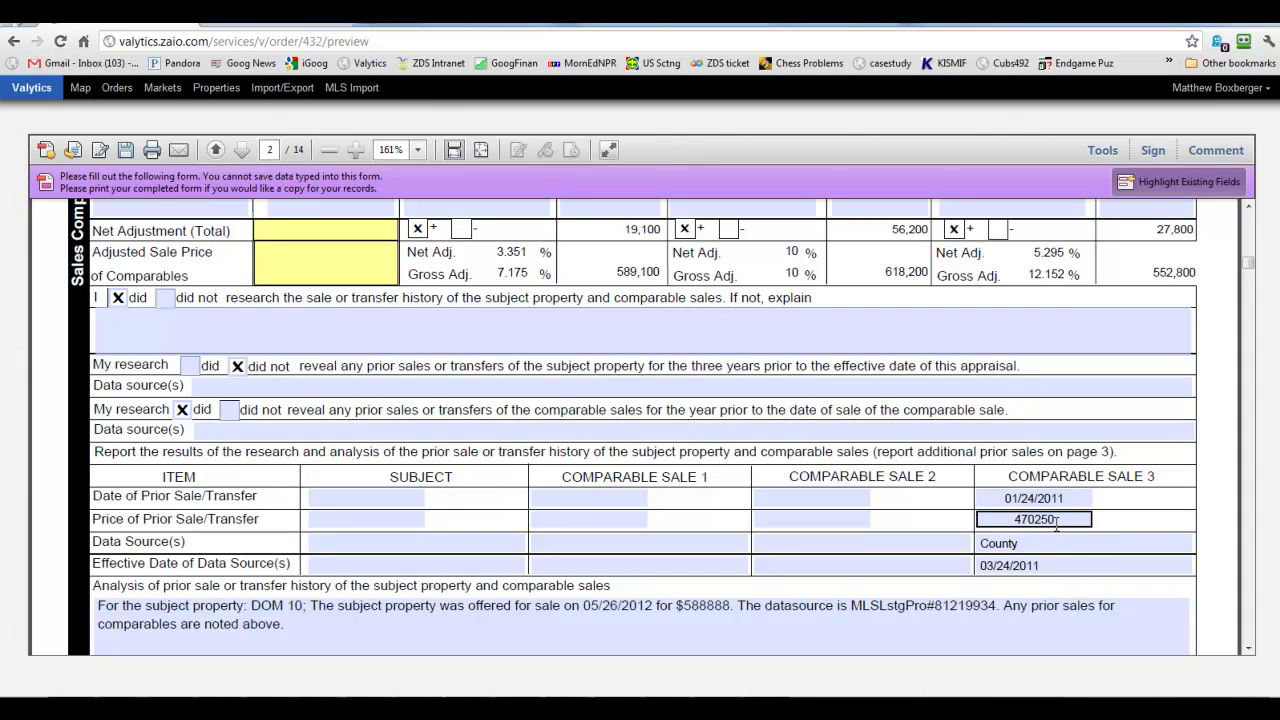
pyautogui.click(1034, 549)
pyautogui.click(1021, 542)
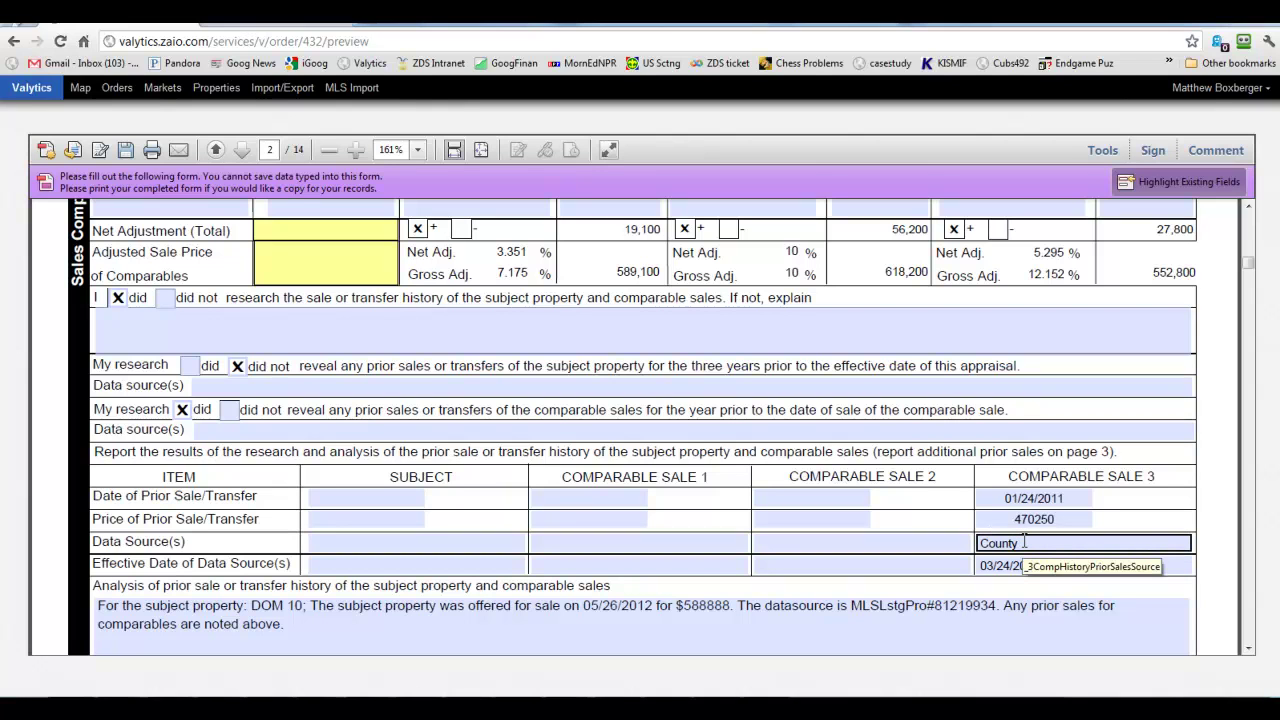
pyautogui.click(789, 619)
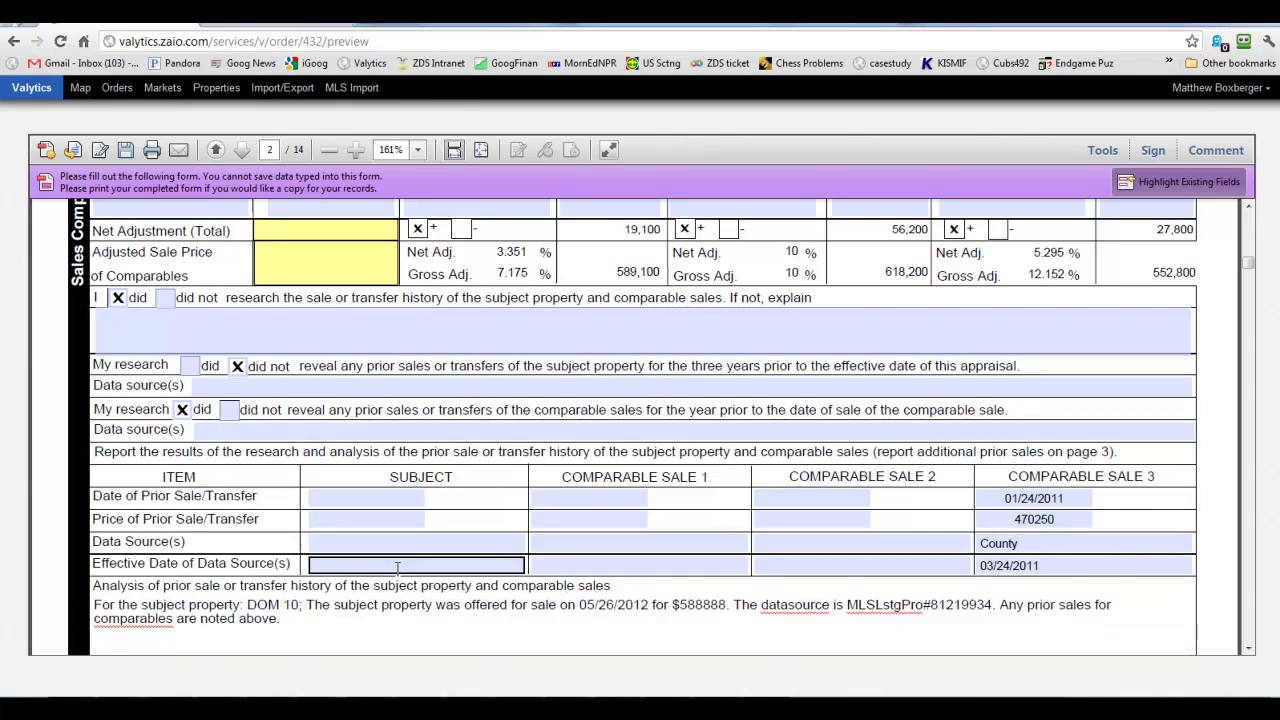
# Split 'datasource' into 'data source' in the prior-sale analysis text.
pyautogui.click(793, 612)
pyautogui.scroll(-4, 792, 612)
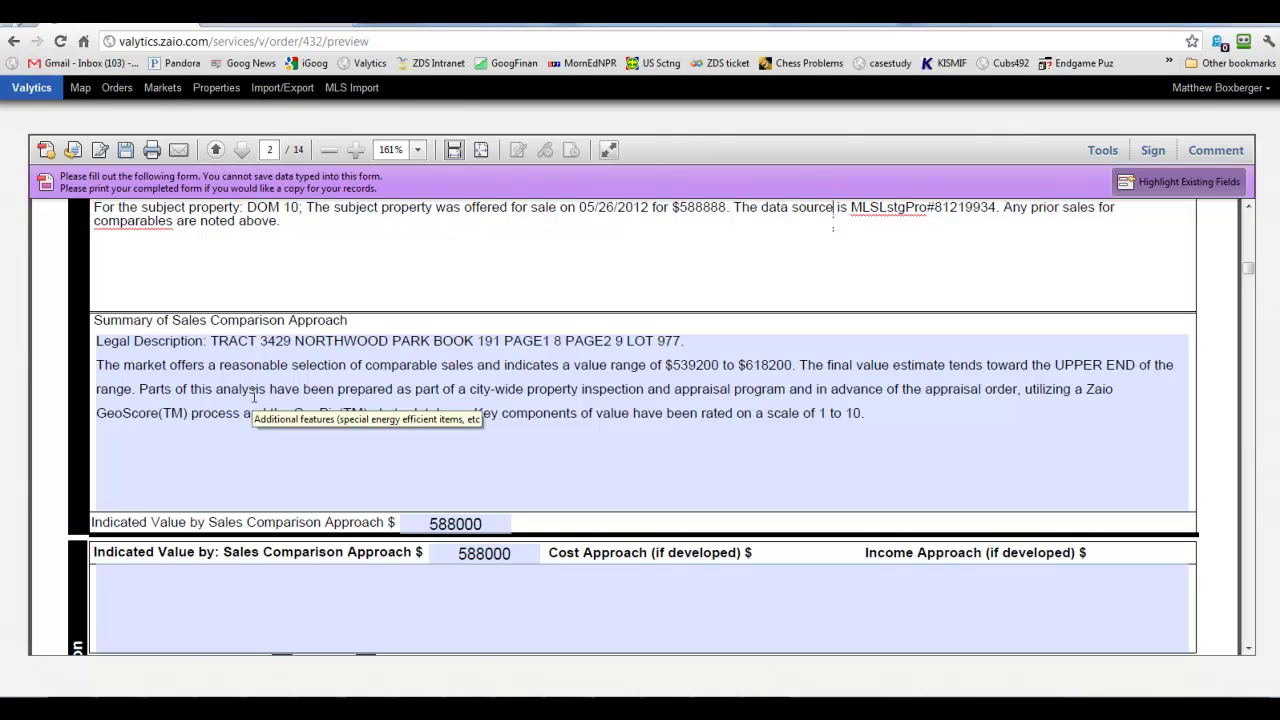
pyautogui.click(368, 390)
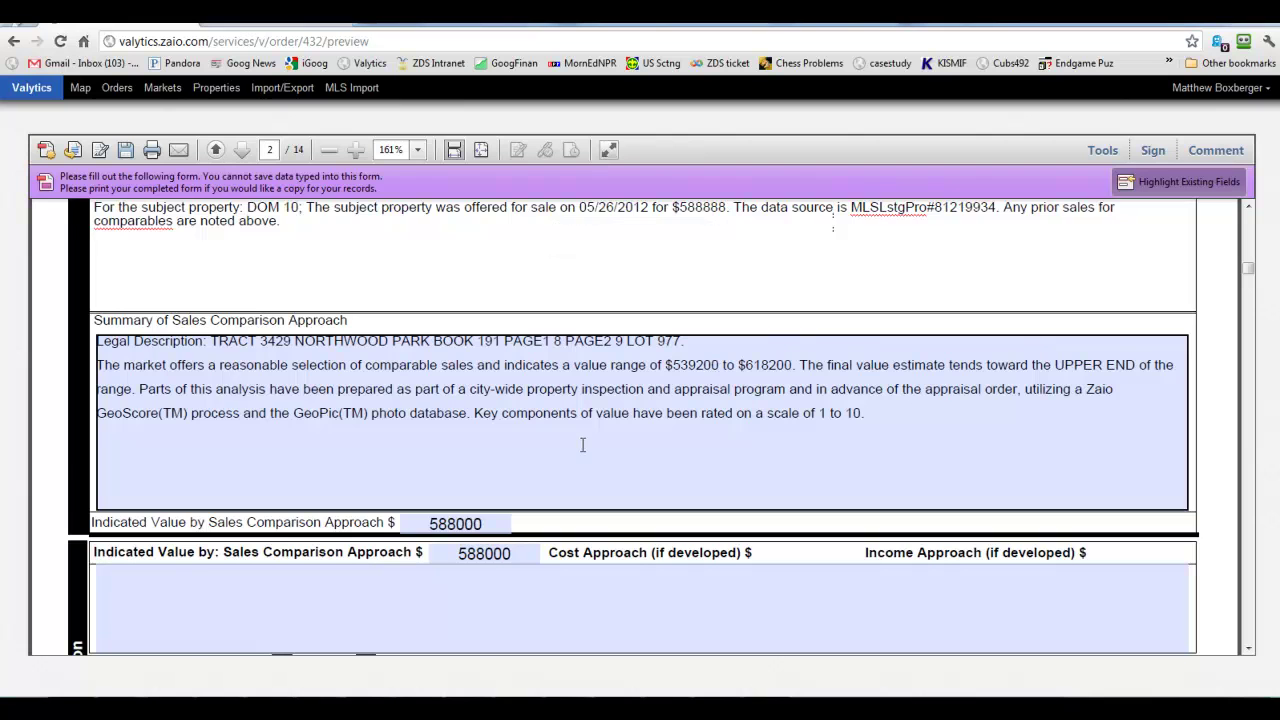
# Scroll to page 8's location map of the subject and comparables 1 and 2.
pyautogui.scroll(-10, 582, 445)
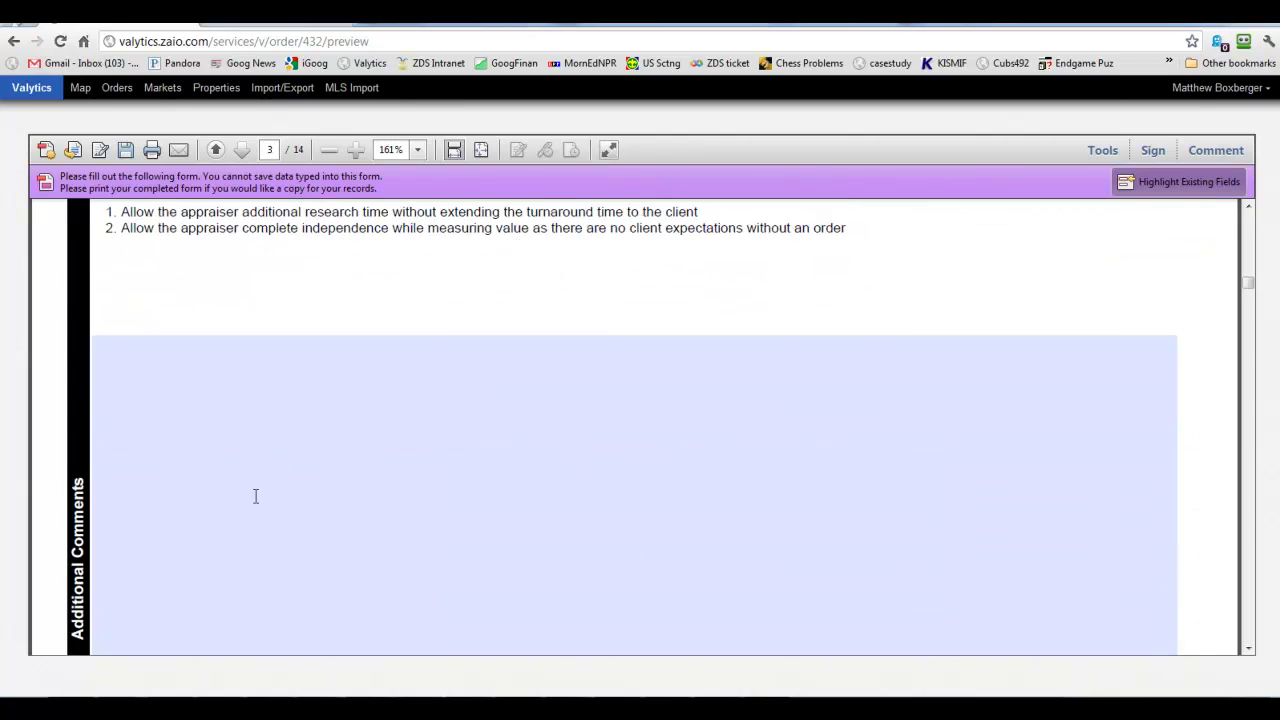
pyautogui.scroll(-5, 254, 496)
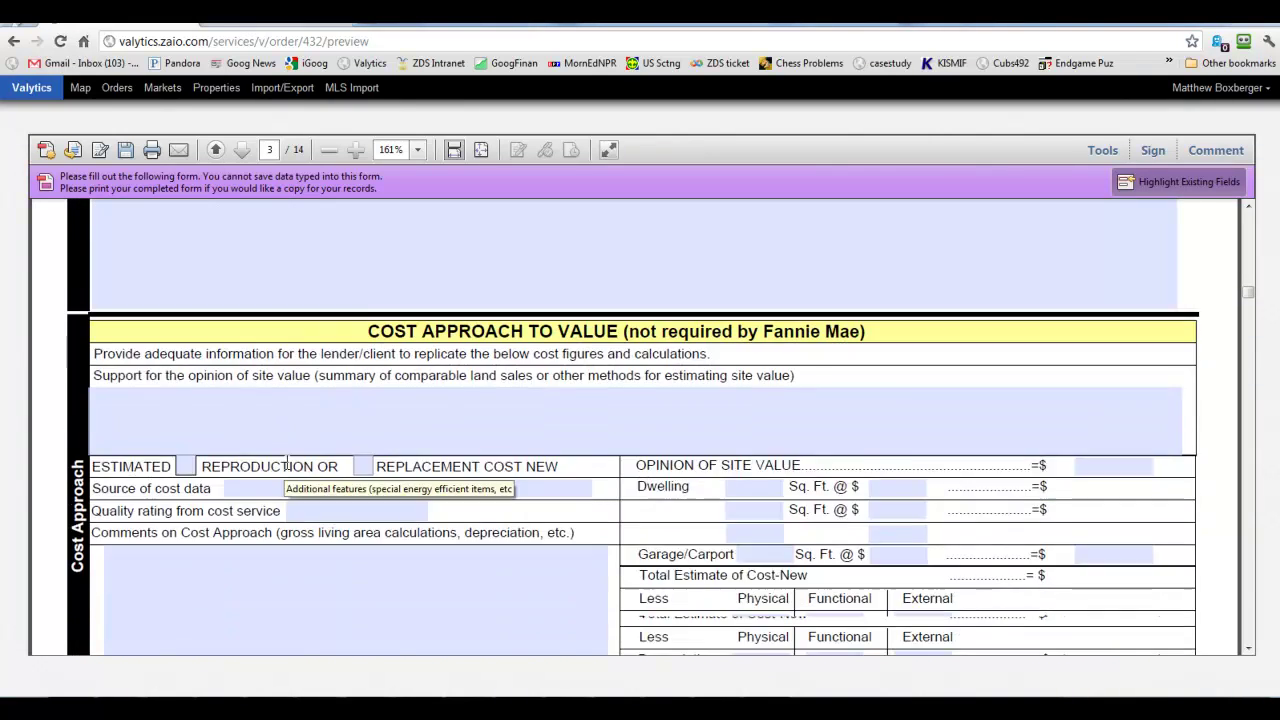
pyautogui.scroll(-4, 307, 496)
pyautogui.scroll(-10, 307, 496)
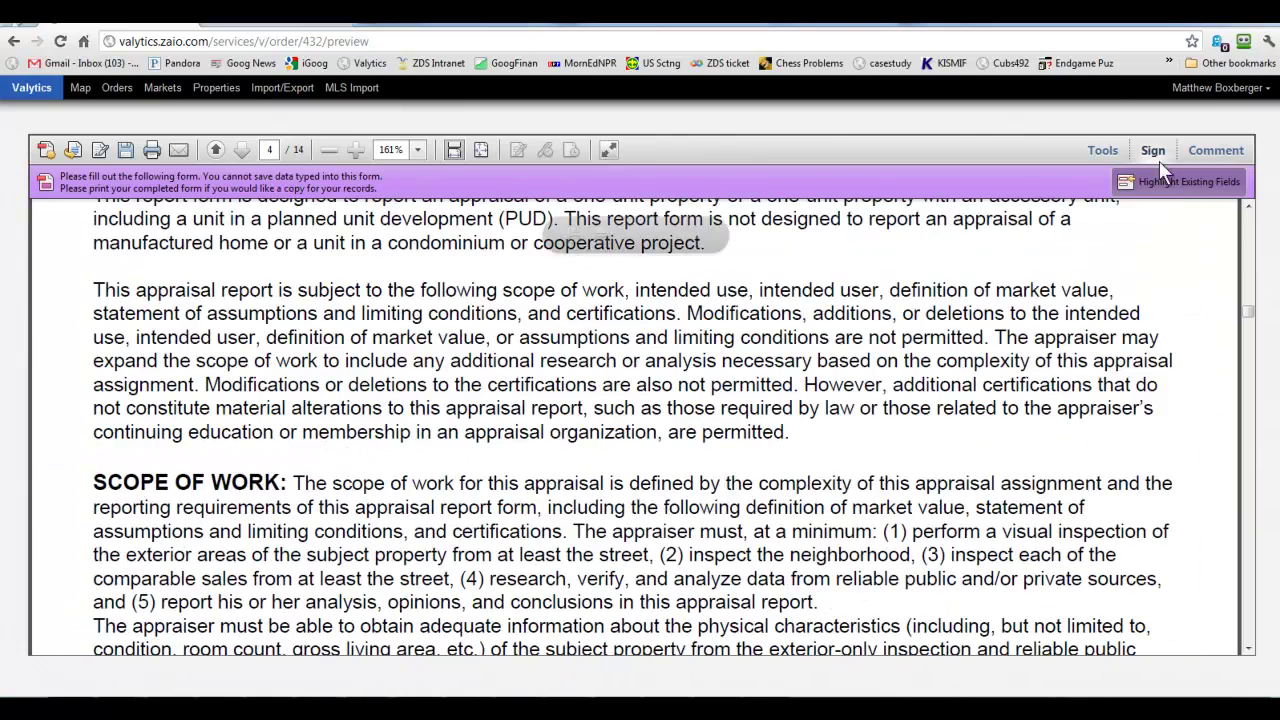
pyautogui.moveTo(1248, 329); pyautogui.dragTo(1248, 390)
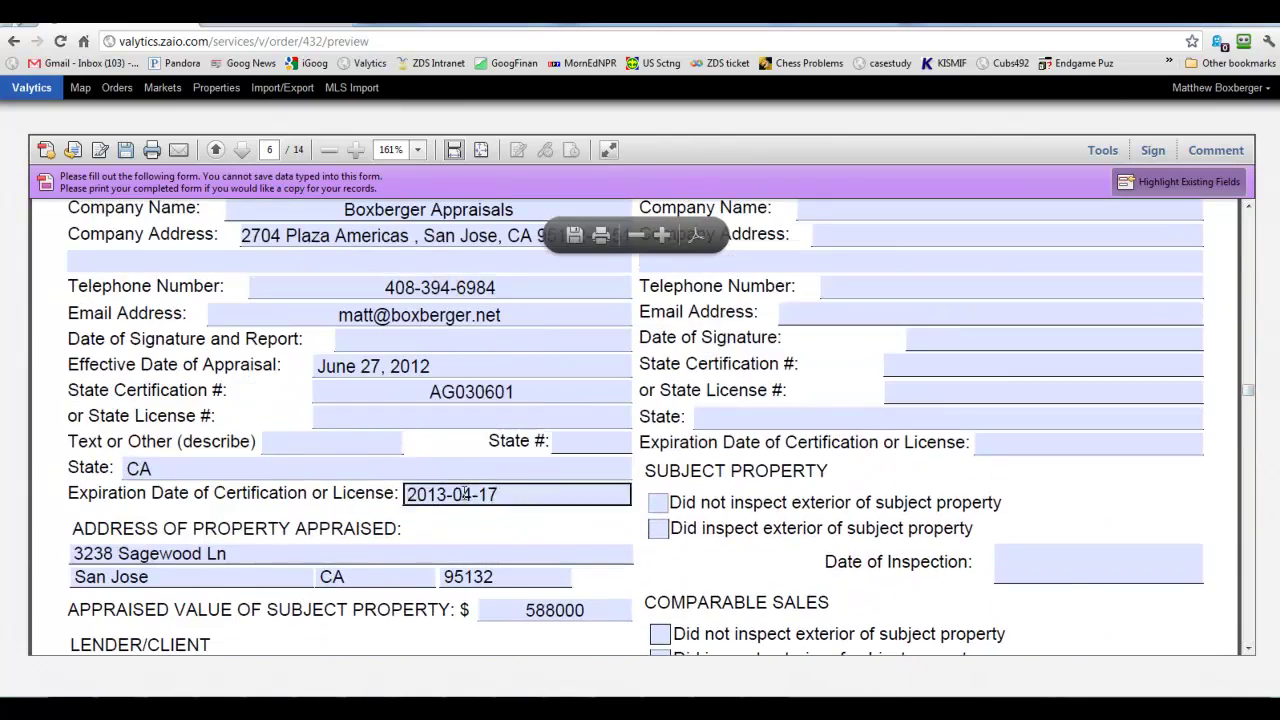
pyautogui.scroll(2, 404, 472)
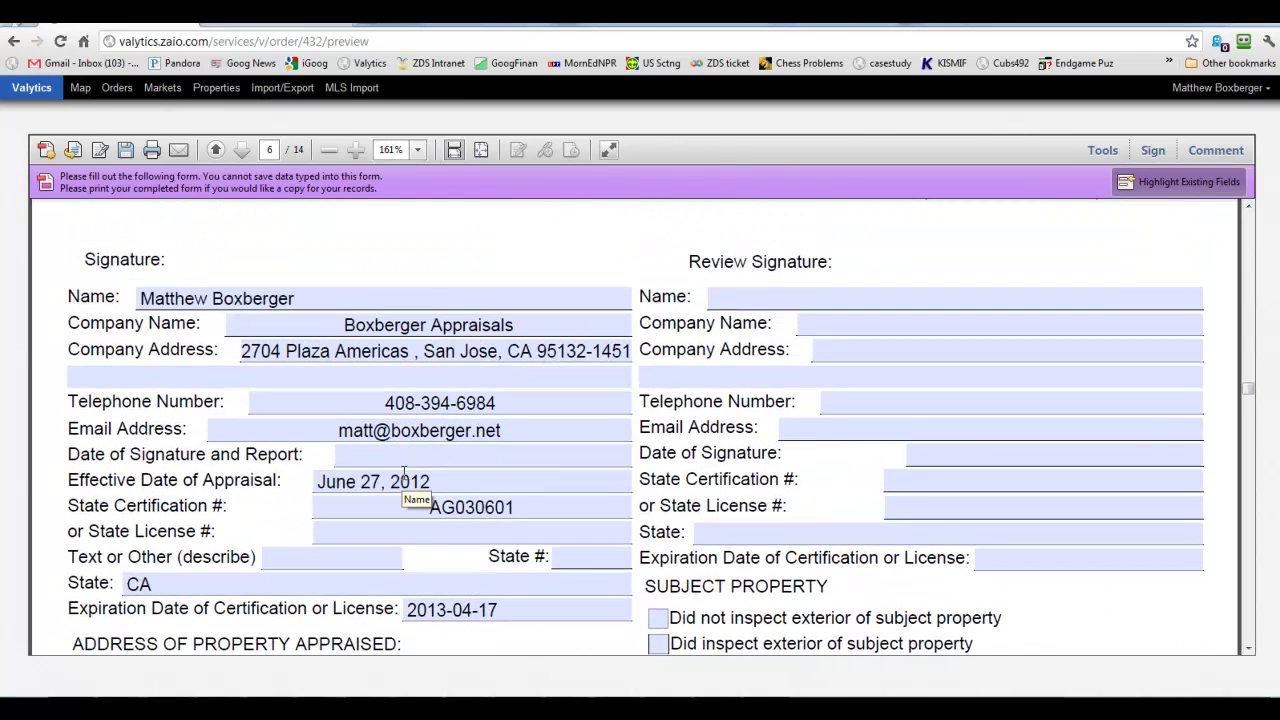
pyautogui.scroll(-5, 404, 472)
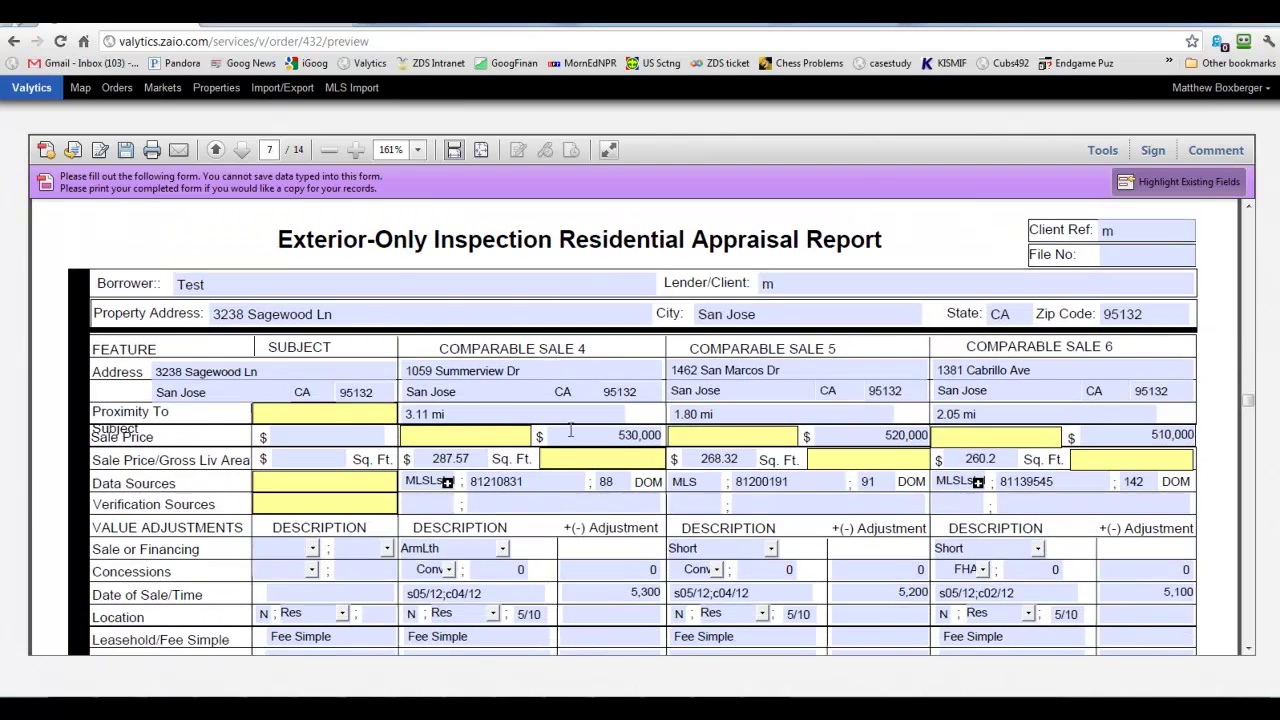
pyautogui.scroll(-2, 560, 445)
pyautogui.scroll(-1, 598, 447)
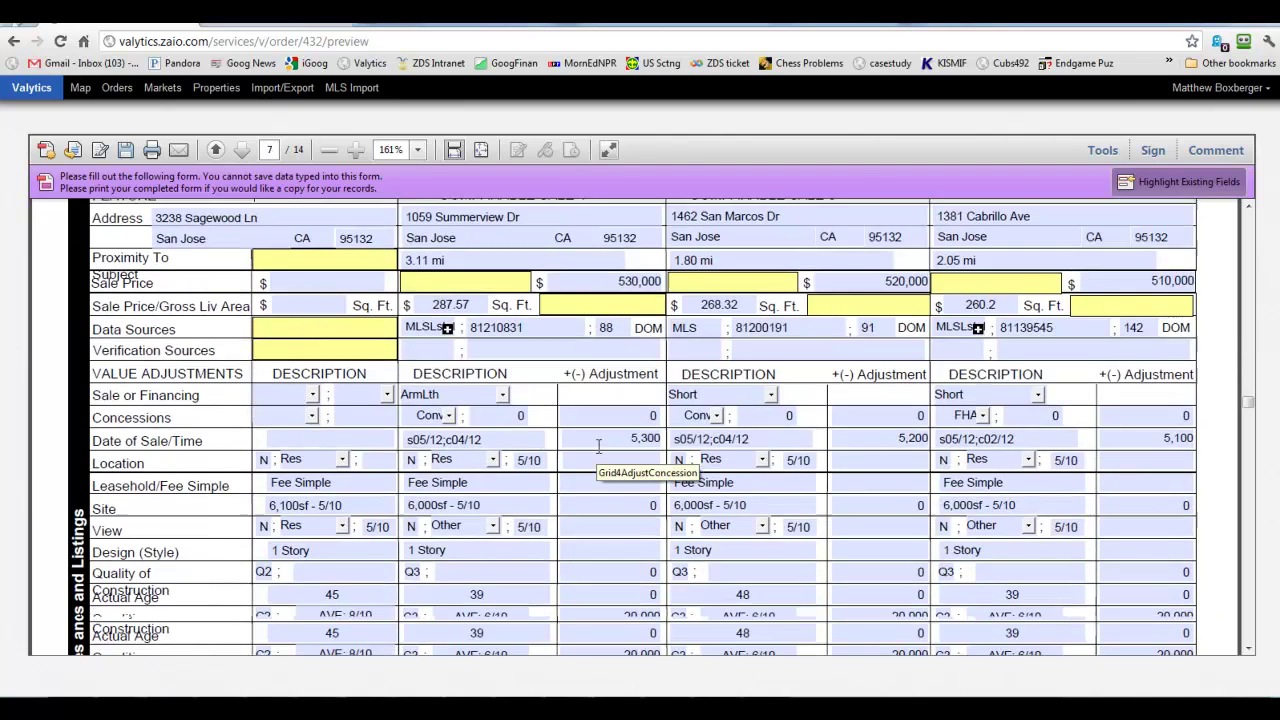
pyautogui.scroll(3, 600, 445)
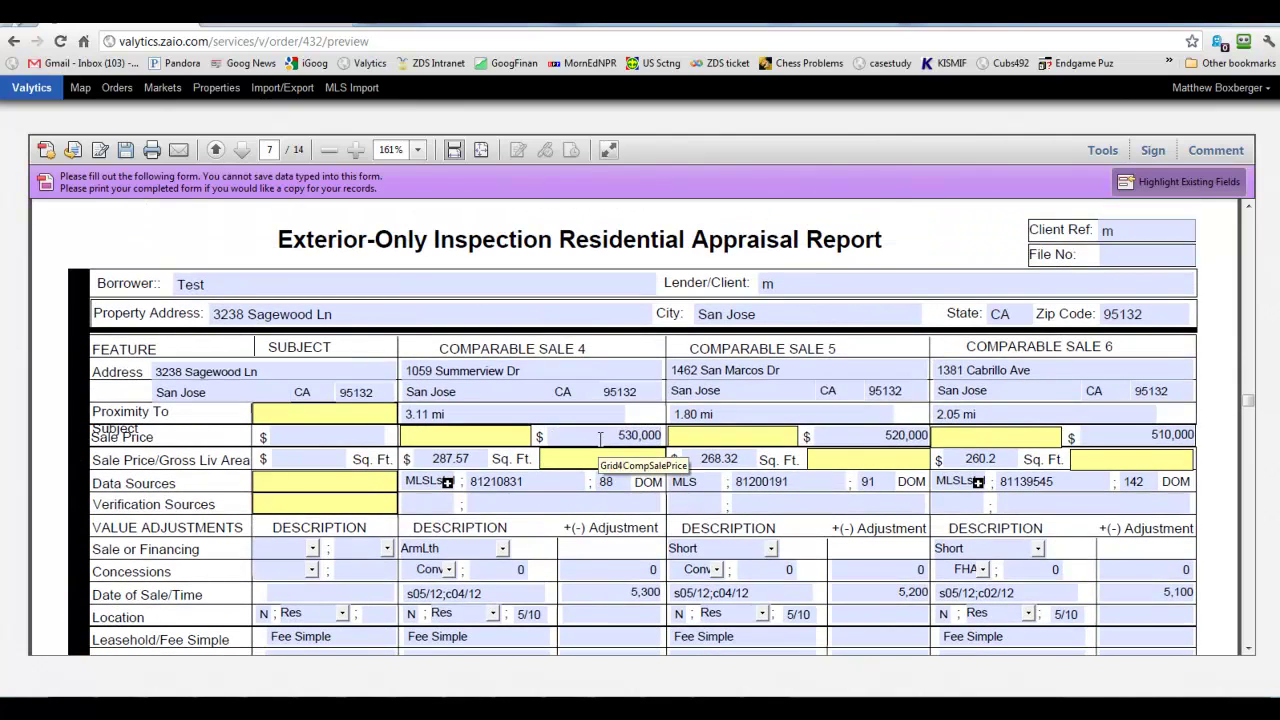
pyautogui.scroll(-18, 600, 438)
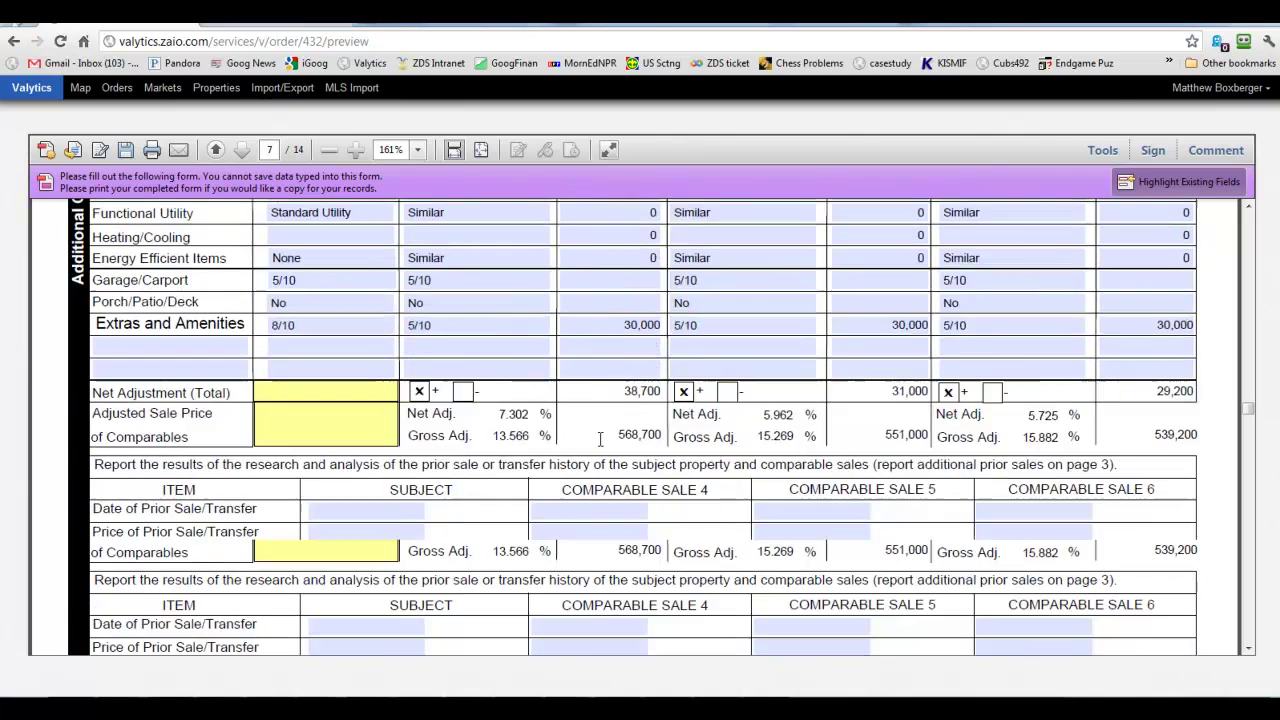
pyautogui.scroll(-4, 600, 440)
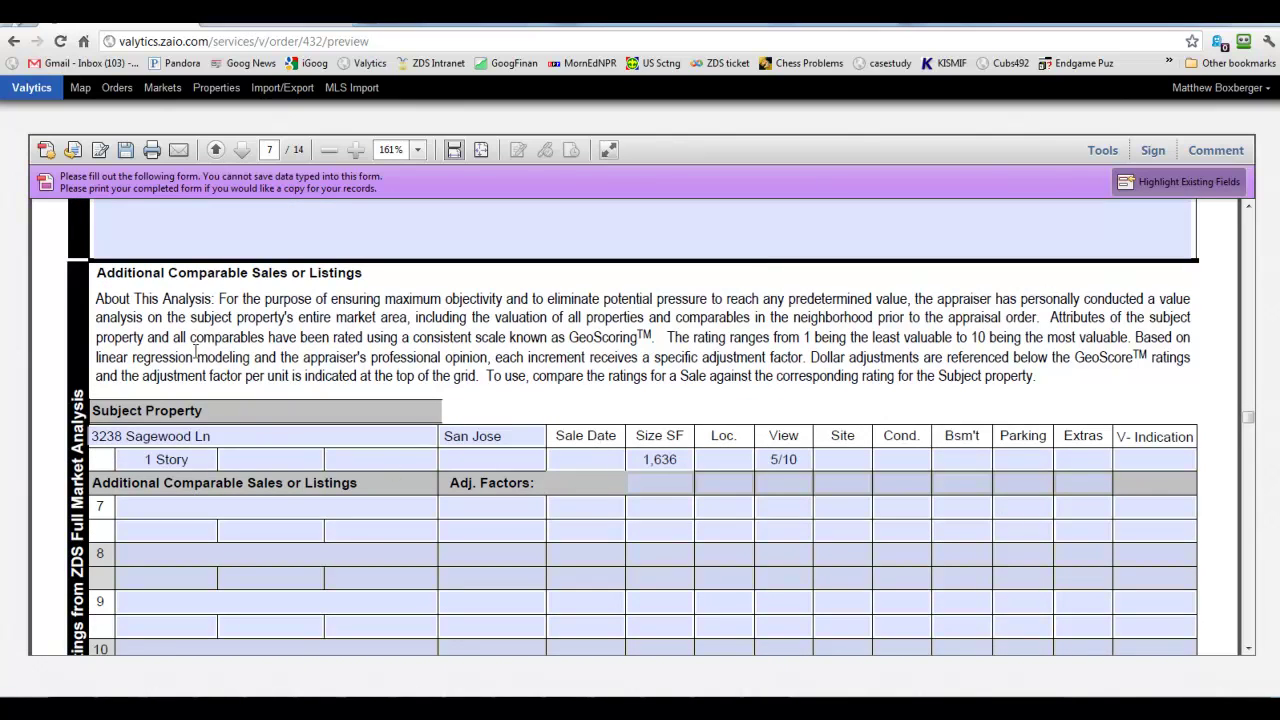
pyautogui.scroll(-1, 205, 345)
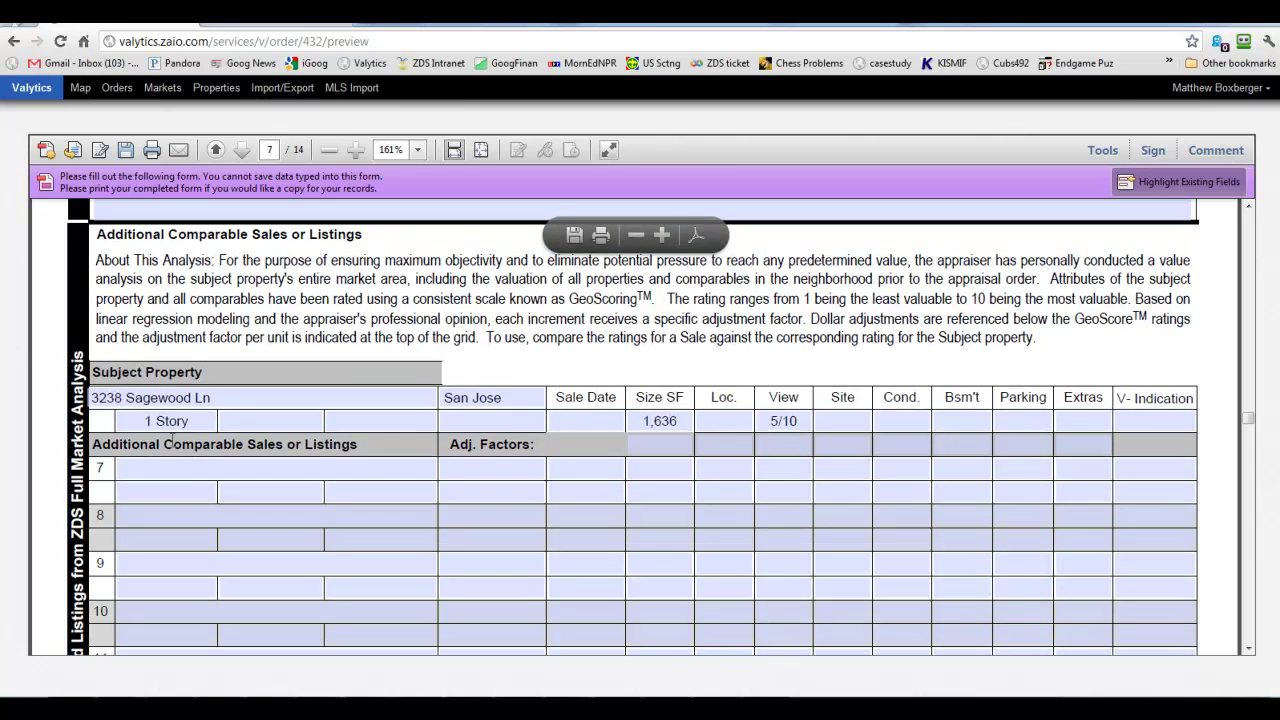
pyautogui.scroll(-3, 272, 485)
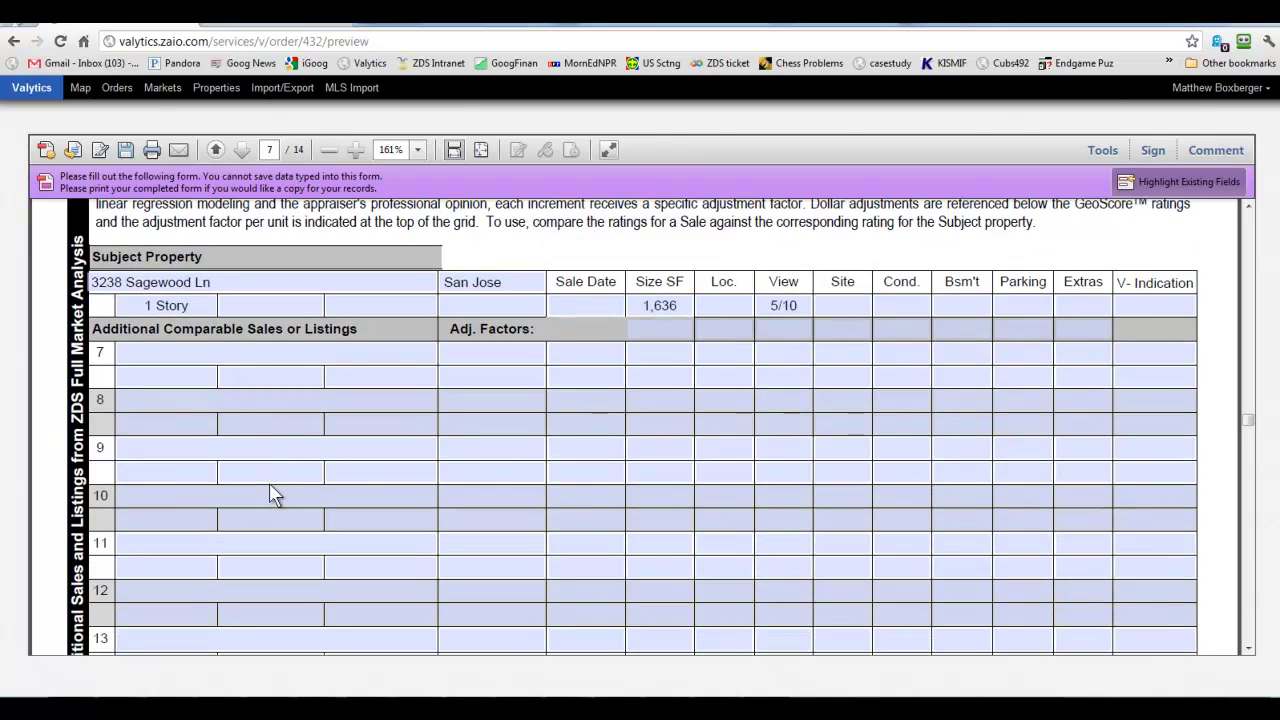
pyautogui.scroll(-15, 272, 500)
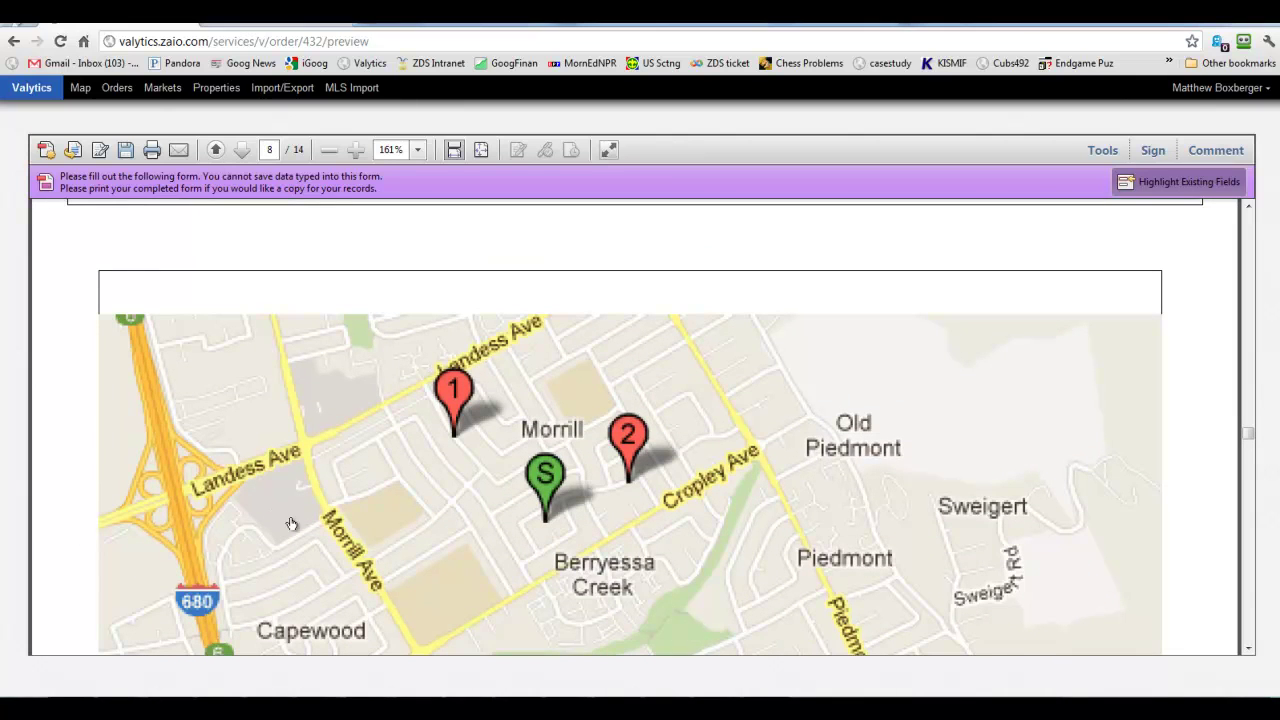
# Scroll from page 9 to page 13's Inventory Analysis, showing a 525000 median comparable price.
pyautogui.scroll(-2, 422, 551)
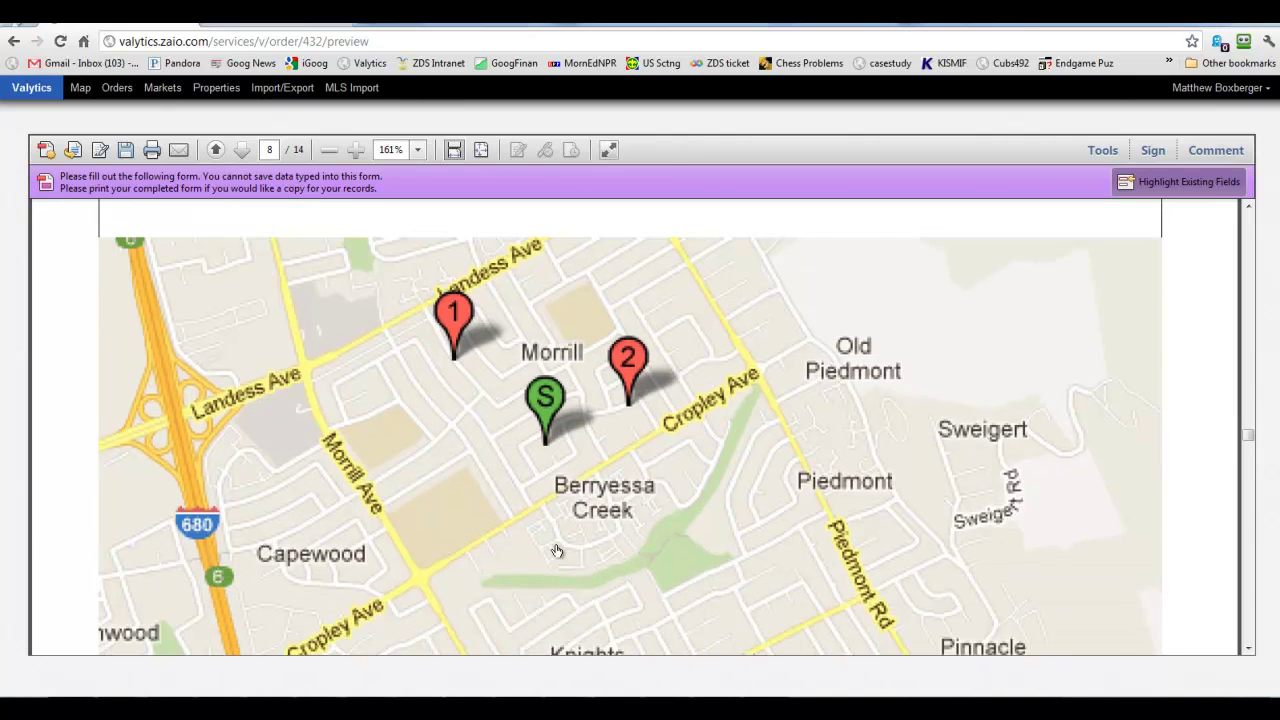
pyautogui.scroll(-12, 557, 551)
pyautogui.scroll(-20, 557, 551)
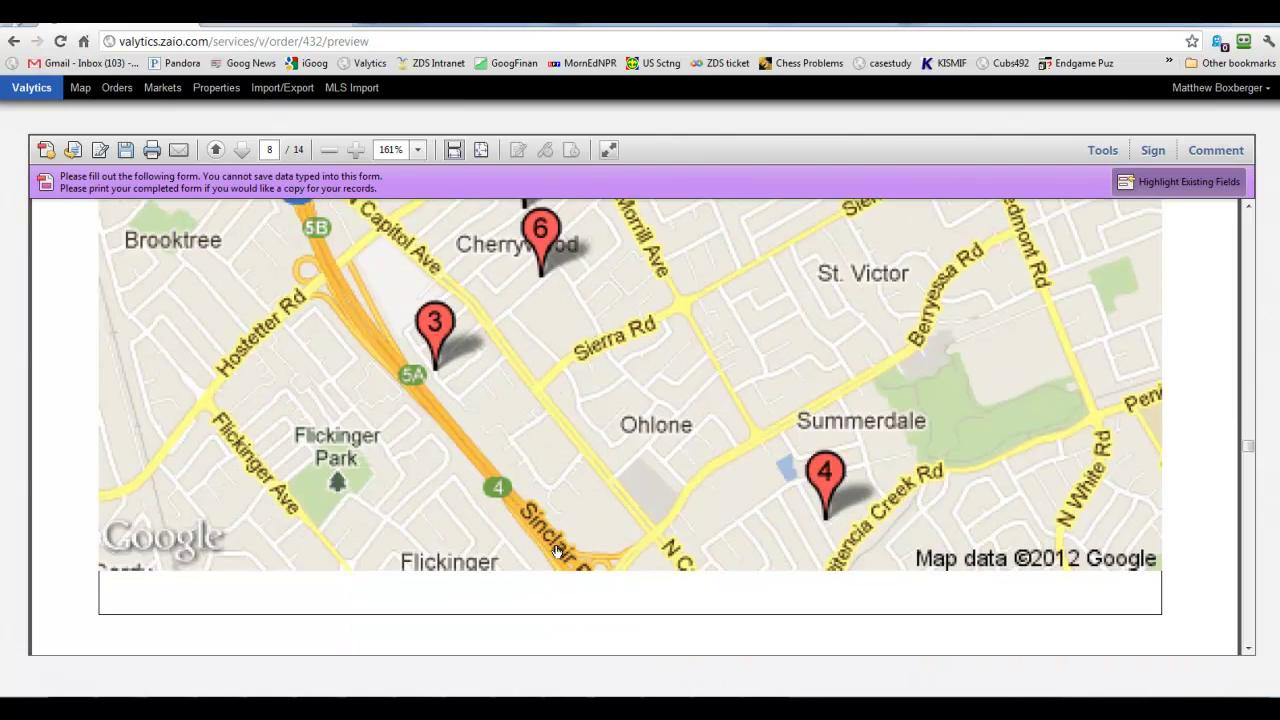
pyautogui.scroll(-5, 572, 566)
pyautogui.scroll(-6, 580, 571)
pyautogui.scroll(-4, 948, 625)
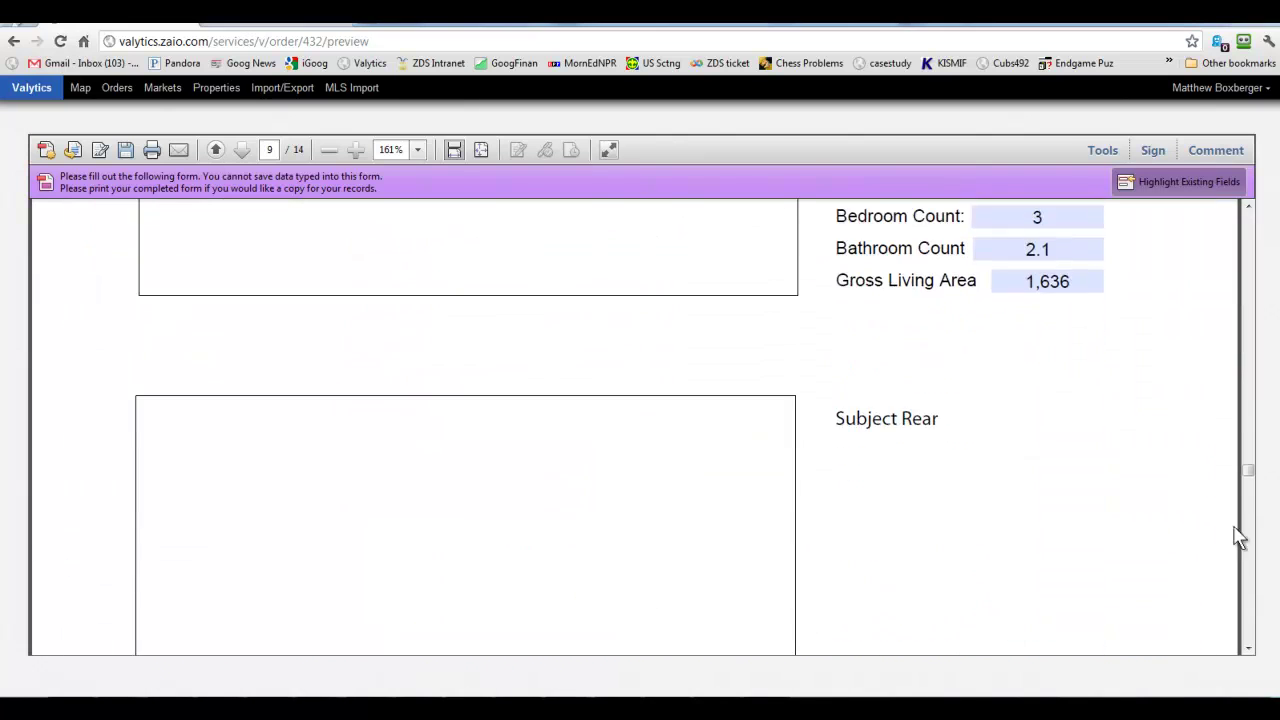
pyautogui.moveTo(1251, 480); pyautogui.dragTo(1233, 590)
pyautogui.scroll(2, 1037, 540)
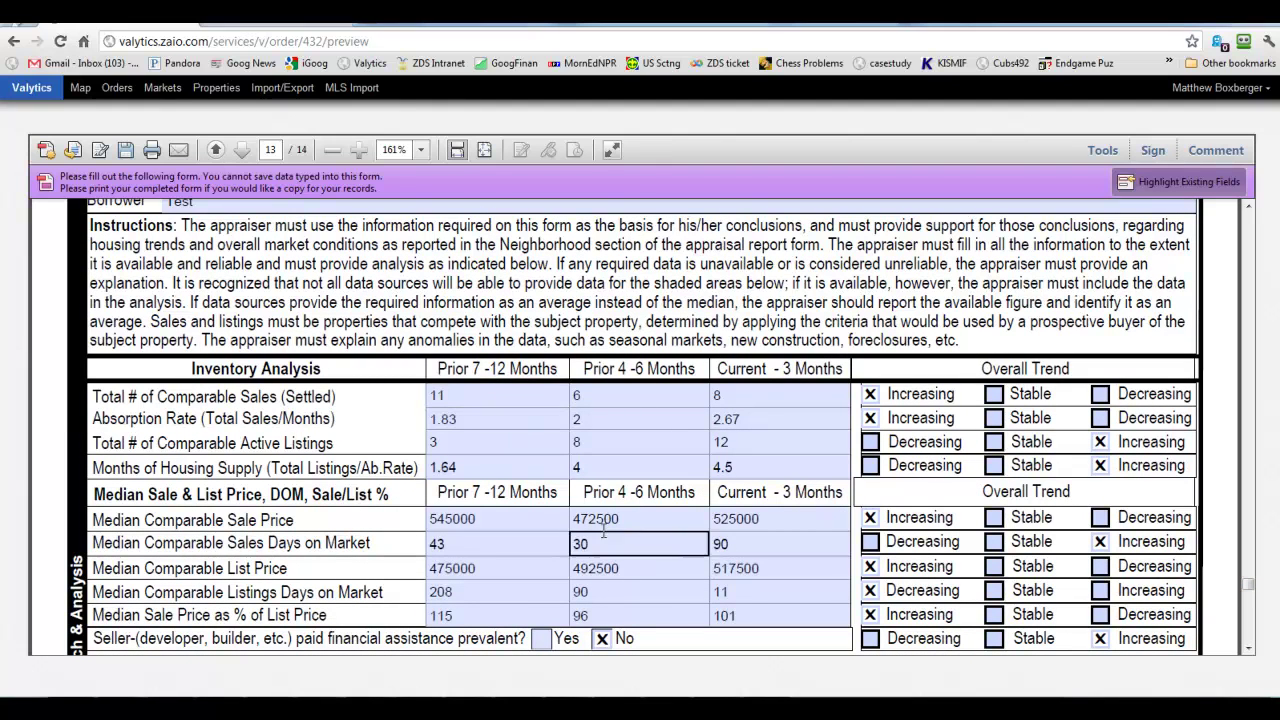
# Scroll to page 14's Pre-Foreclosure Addendum dated June 27, 2012.
pyautogui.scroll(-2, 604, 532)
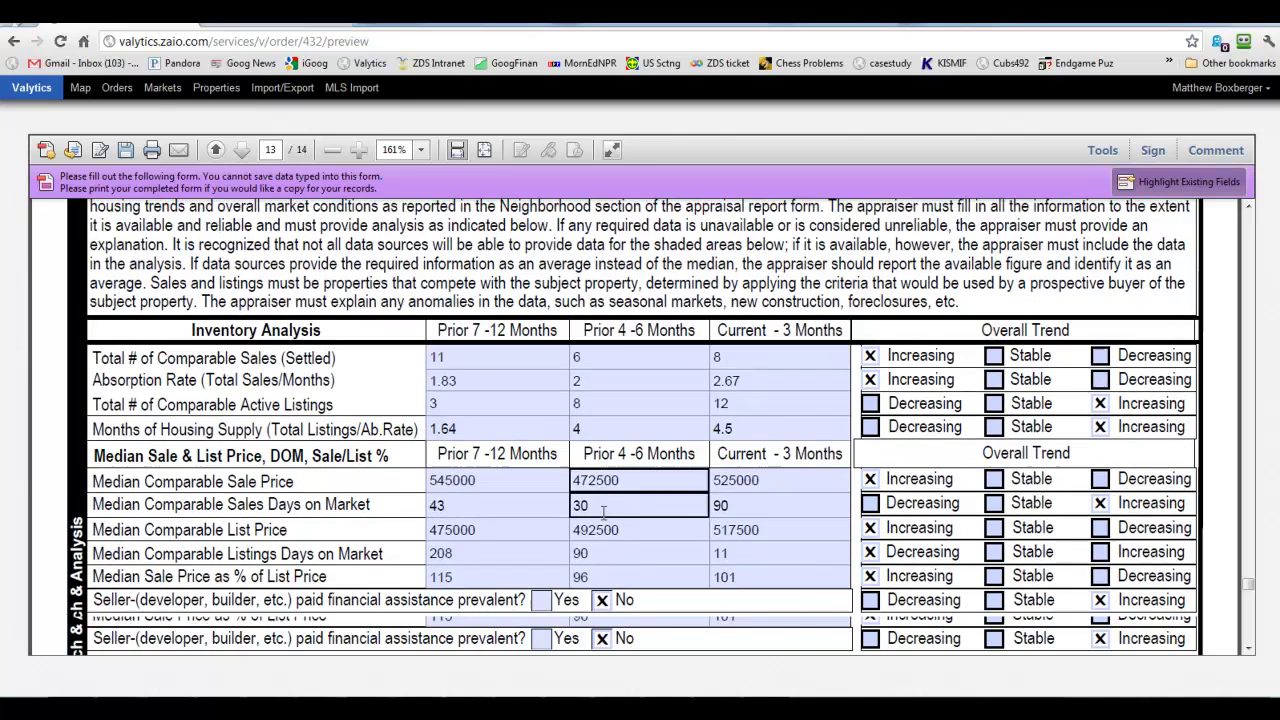
pyautogui.scroll(-7, 603, 523)
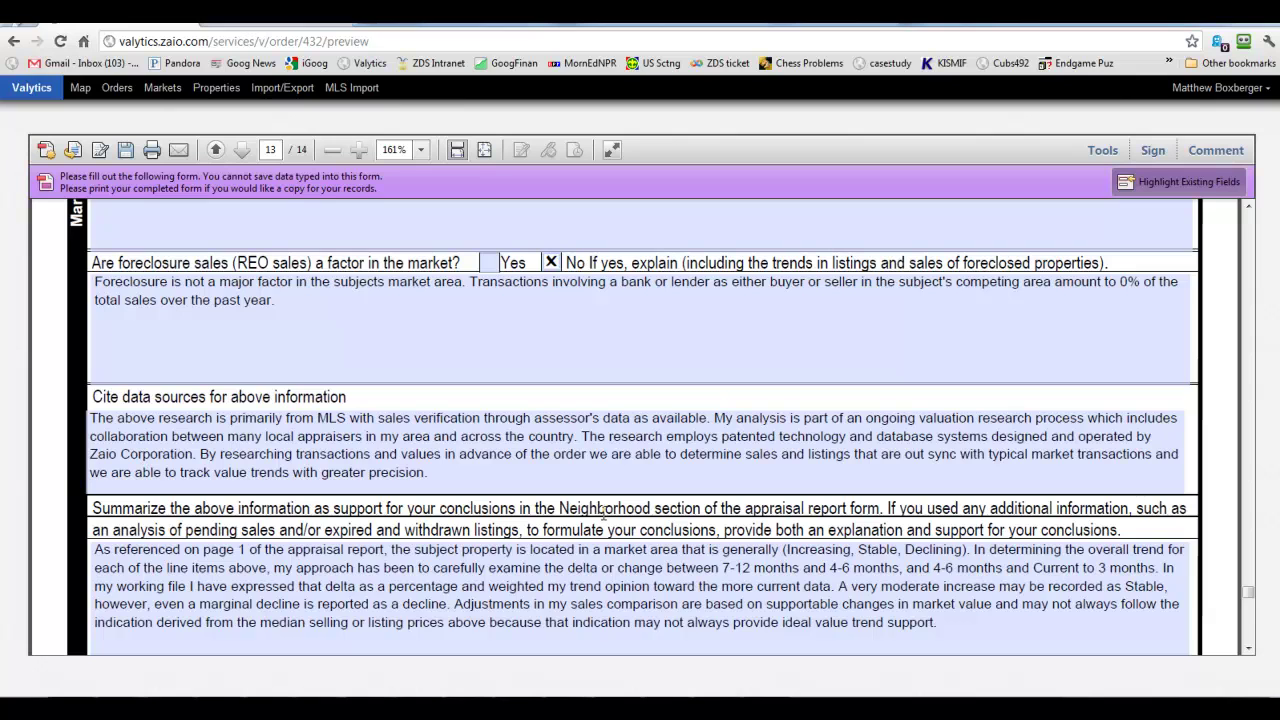
pyautogui.scroll(-15, 603, 512)
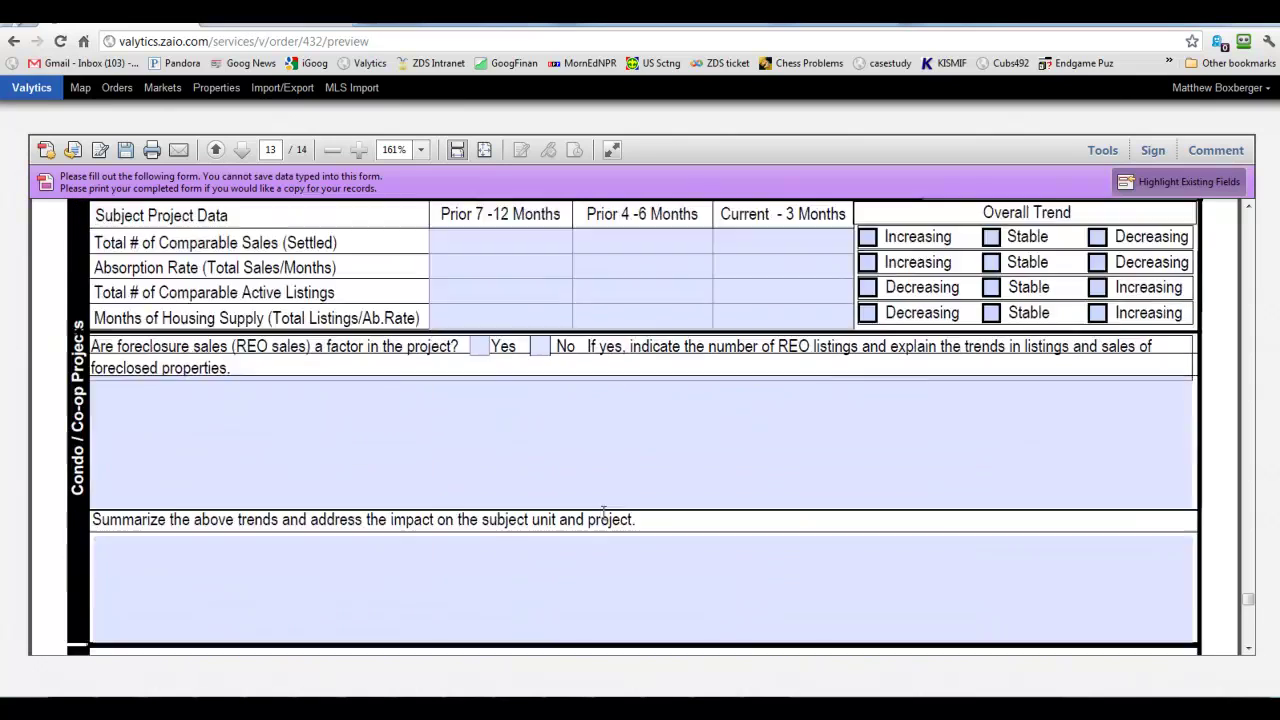
pyautogui.scroll(-11, 829, 627)
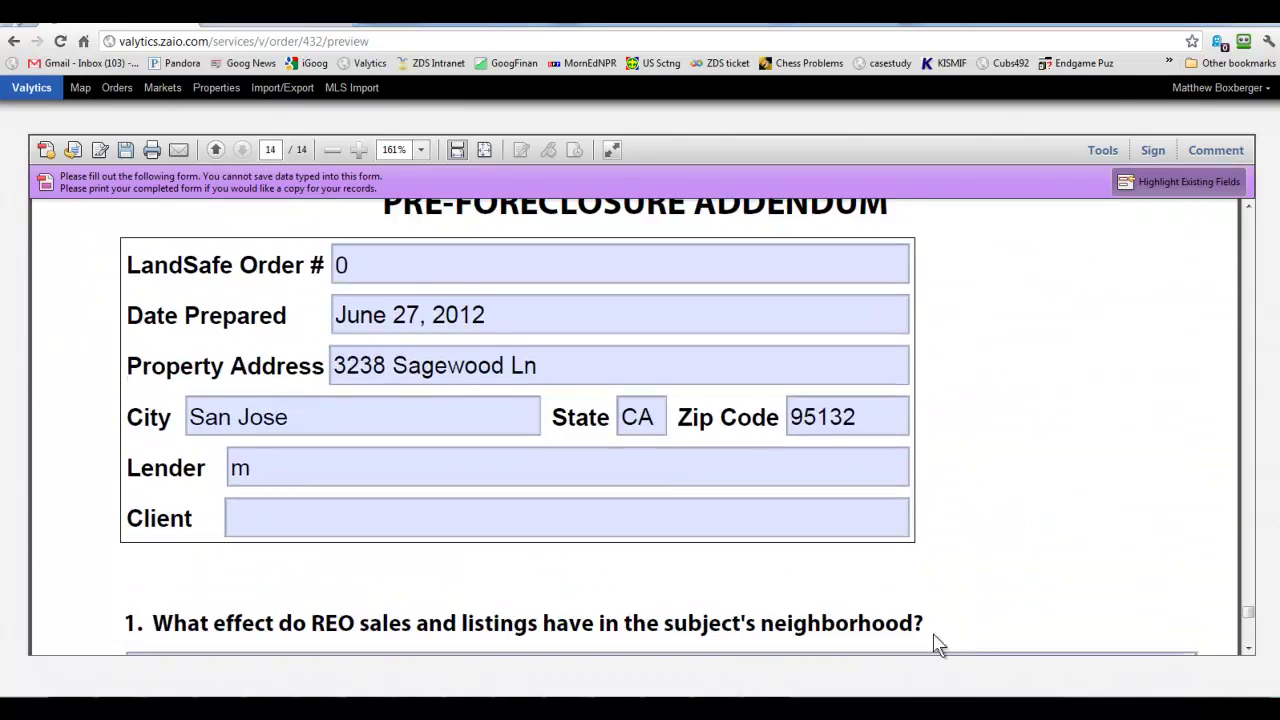
pyautogui.scroll(-2, 917, 634)
pyautogui.scroll(2, 730, 565)
pyautogui.click(580, 520)
pyautogui.scroll(-3, 566, 506)
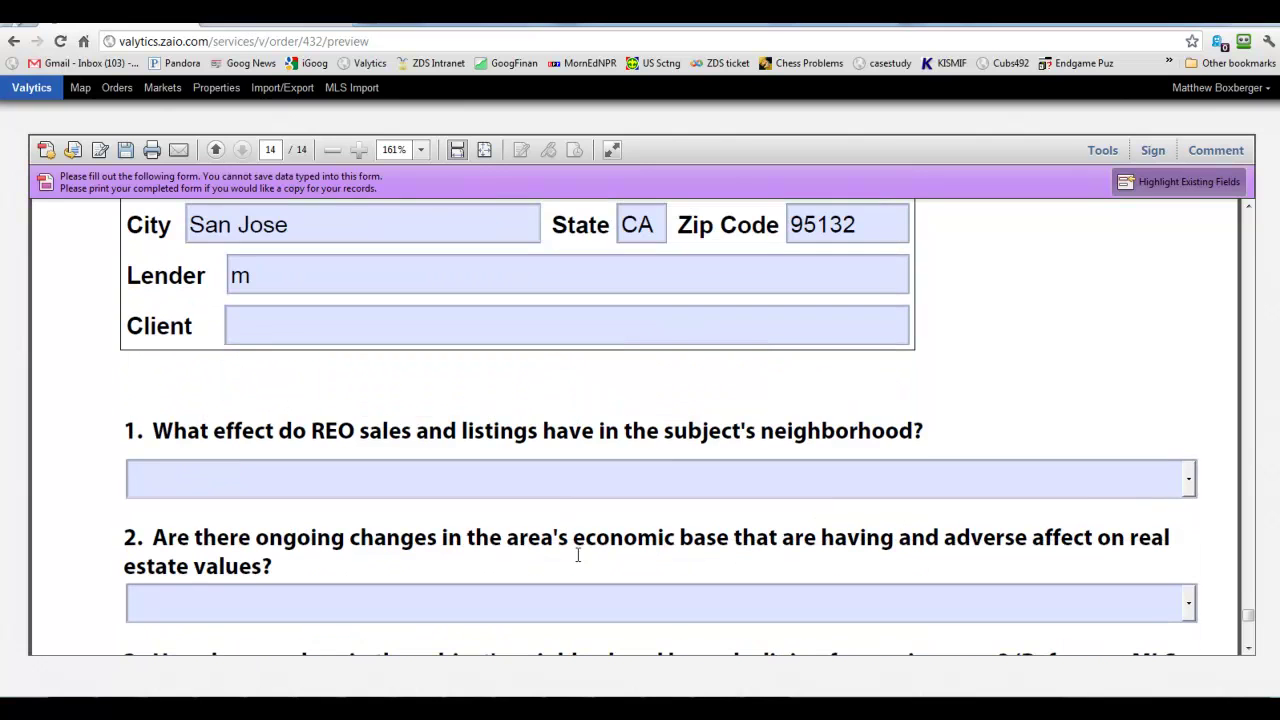
pyautogui.click(857, 477)
# Look up San Jose, CA's unemployment rate chart in Google Public Data in a new tab.
pyautogui.click(395, 33)
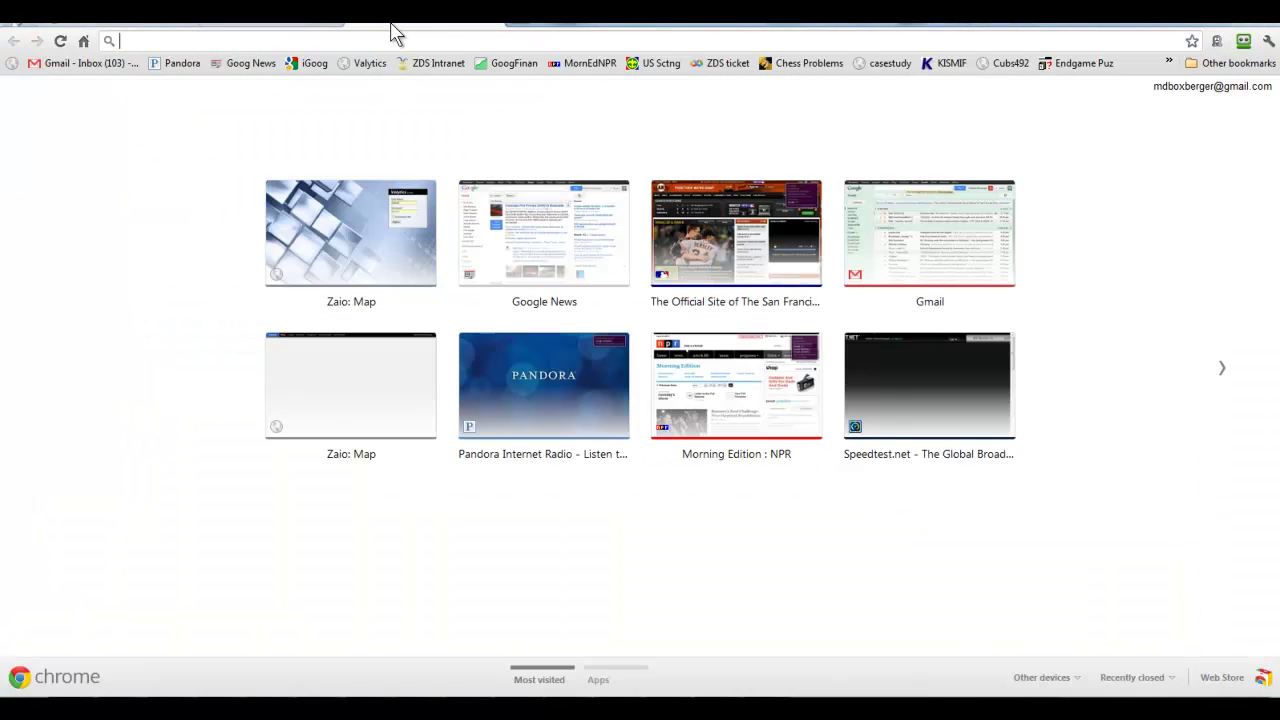
pyautogui.write('unemployment_rate&idim=city:PA063000&fdim_y=seasonality:U&dl=en&hl=en&q=unemployment')
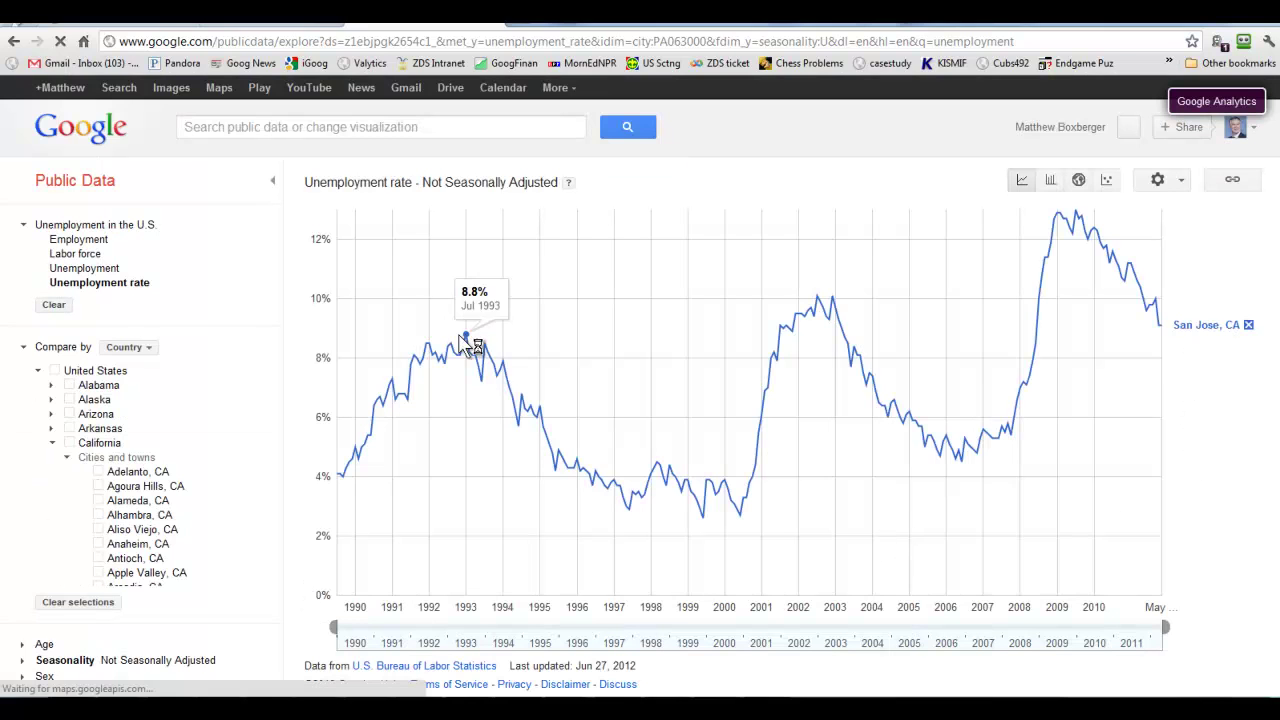
pyautogui.moveTo(1160, 330)
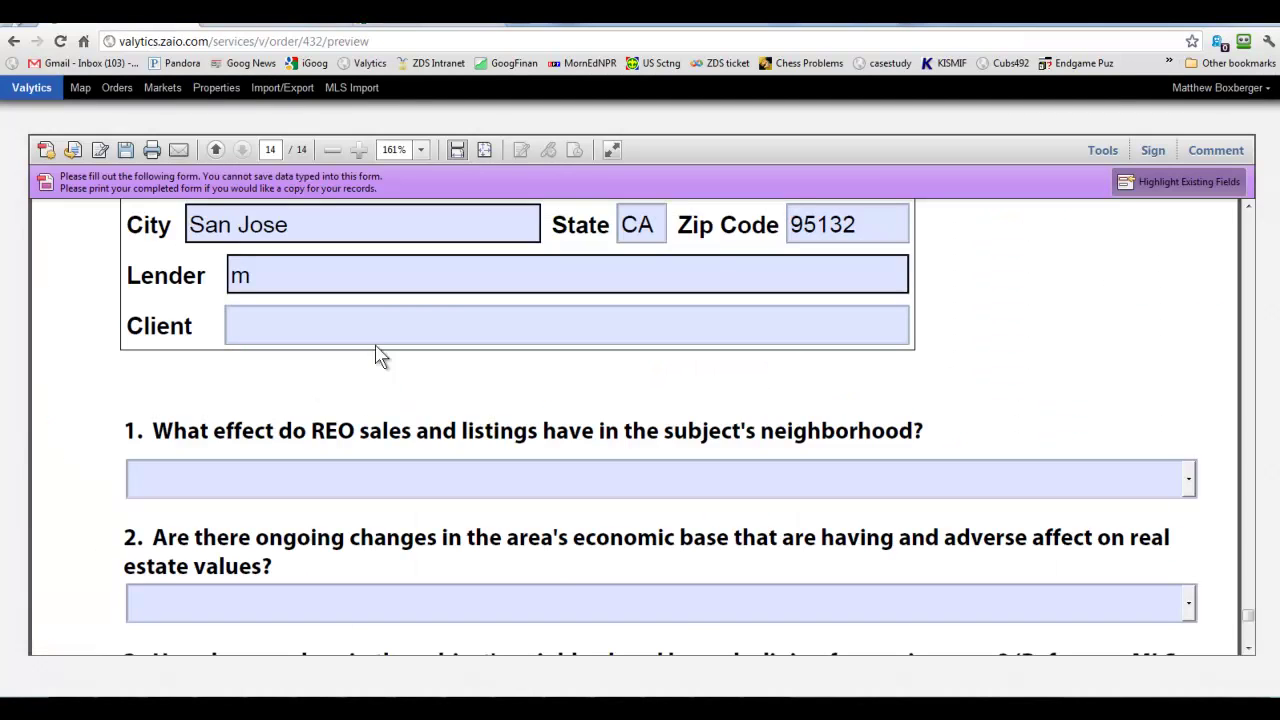
pyautogui.scroll(-3, 1131, 383)
pyautogui.scroll(-7, 1091, 447)
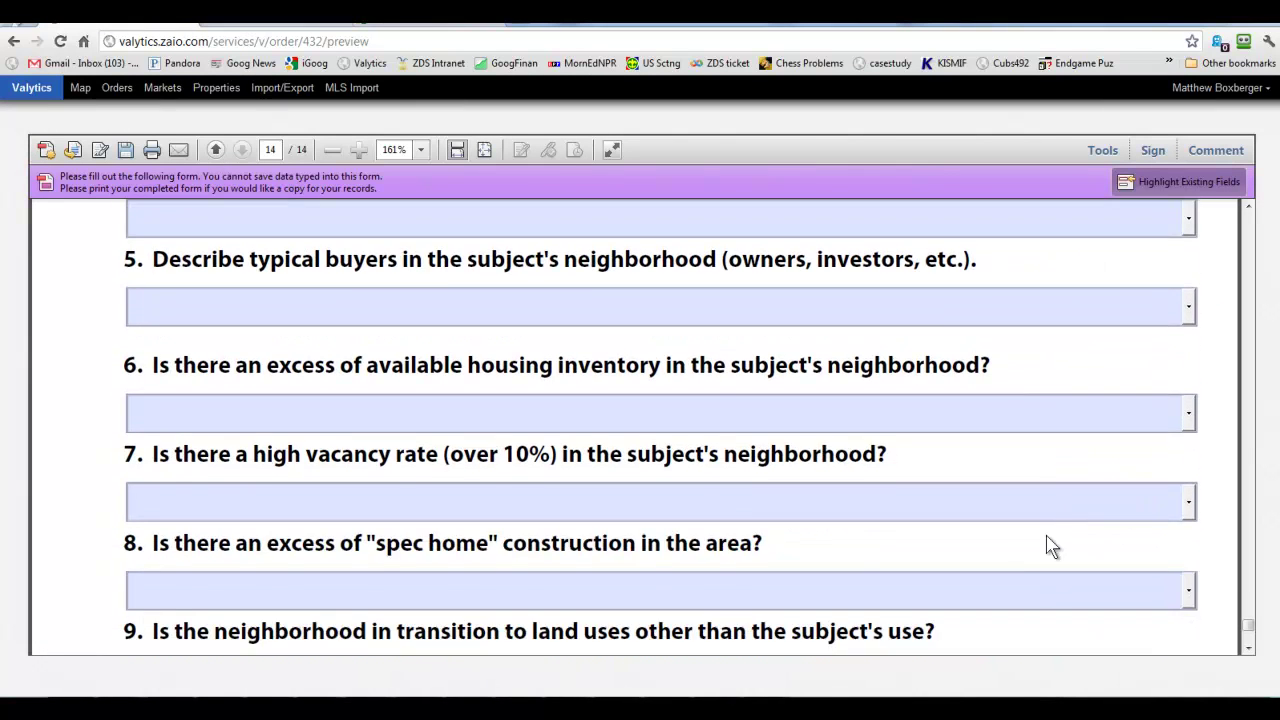
# Answer question 10 with '9.1% in San Jose as of April 2012; the rate'.
pyautogui.scroll(-3, 1050, 545)
pyautogui.click(386, 610)
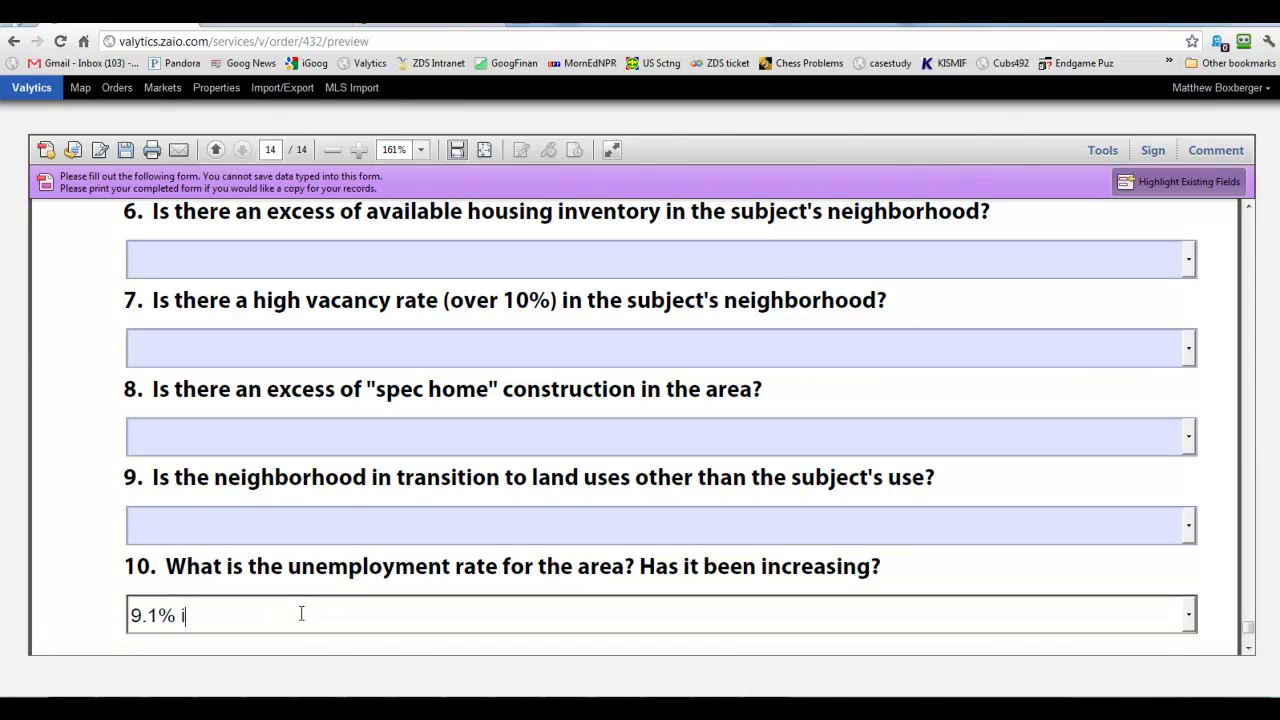
pyautogui.write('9.1% in San Jose as of April 2012;  the rate is declining.')
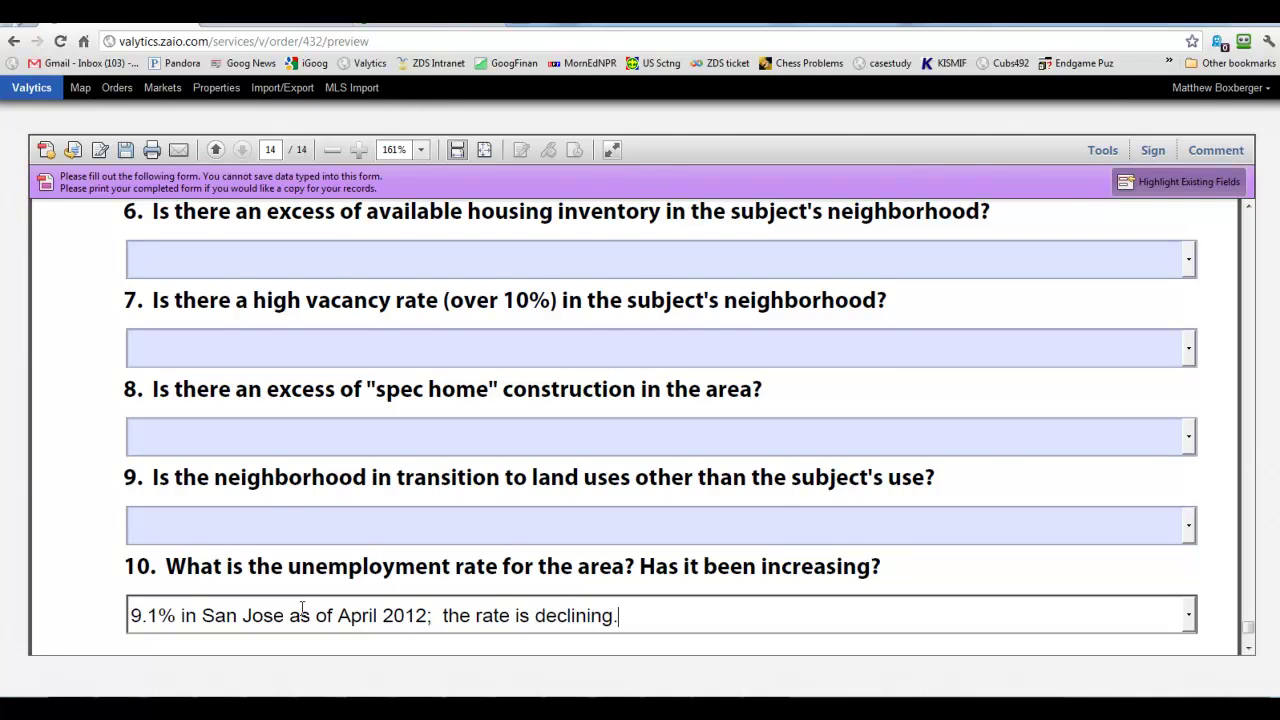
# Set question 9 to no sign of transition and erase stray text from question 8.
pyautogui.click(280, 520)
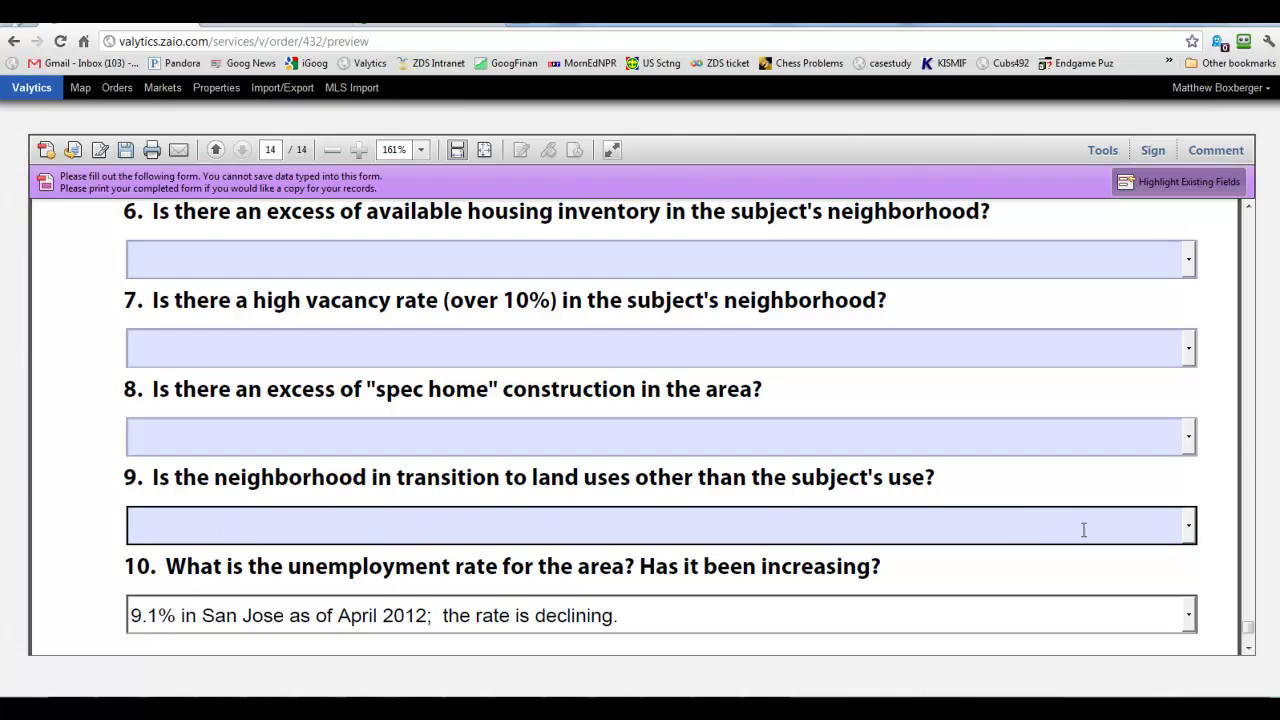
pyautogui.click(1189, 527)
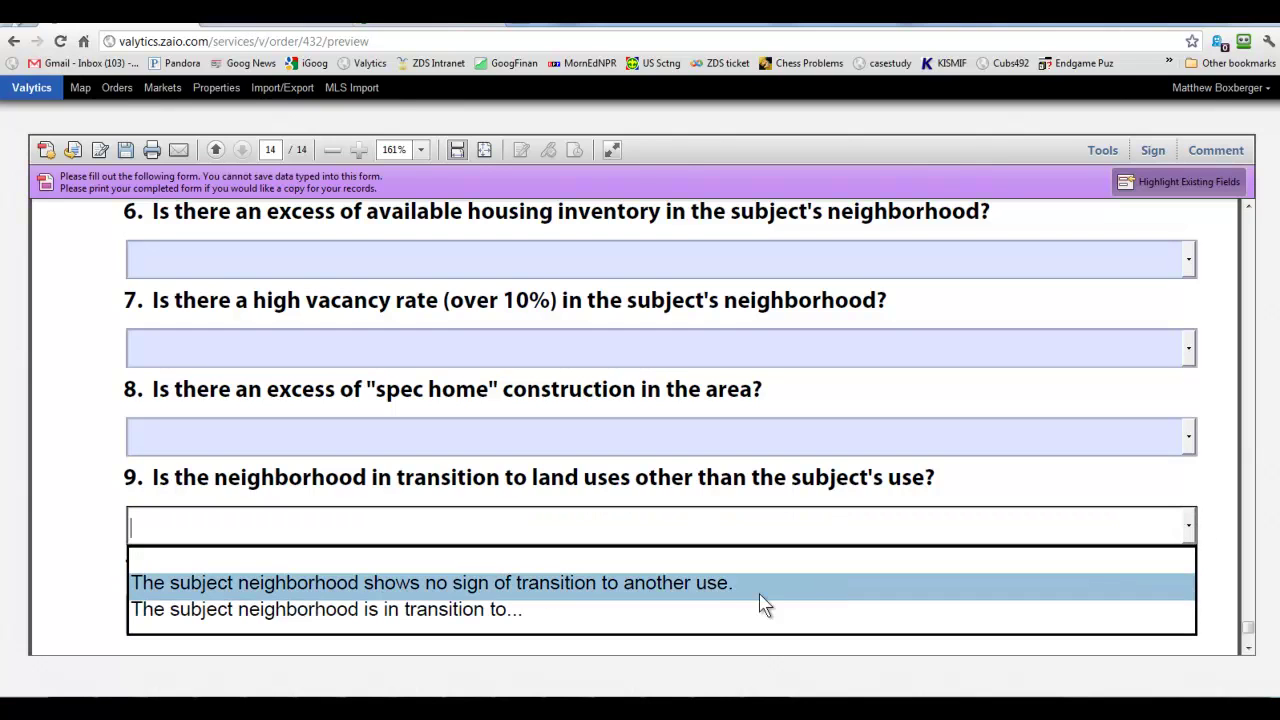
pyautogui.click(712, 588)
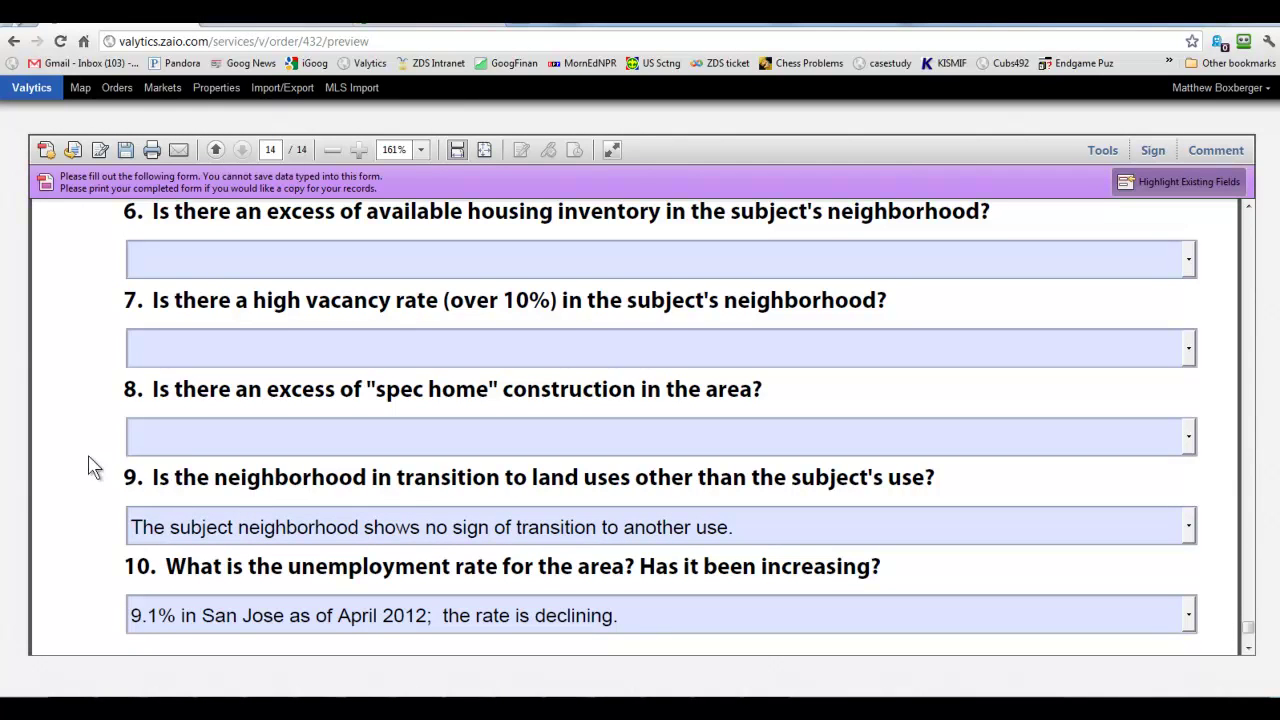
pyautogui.click(150, 435)
pyautogui.write('ljklkj')
pyautogui.press('BackSpace')
pyautogui.press('BackSpace')
pyautogui.press('BackSpace')
pyautogui.press('BackSpace')
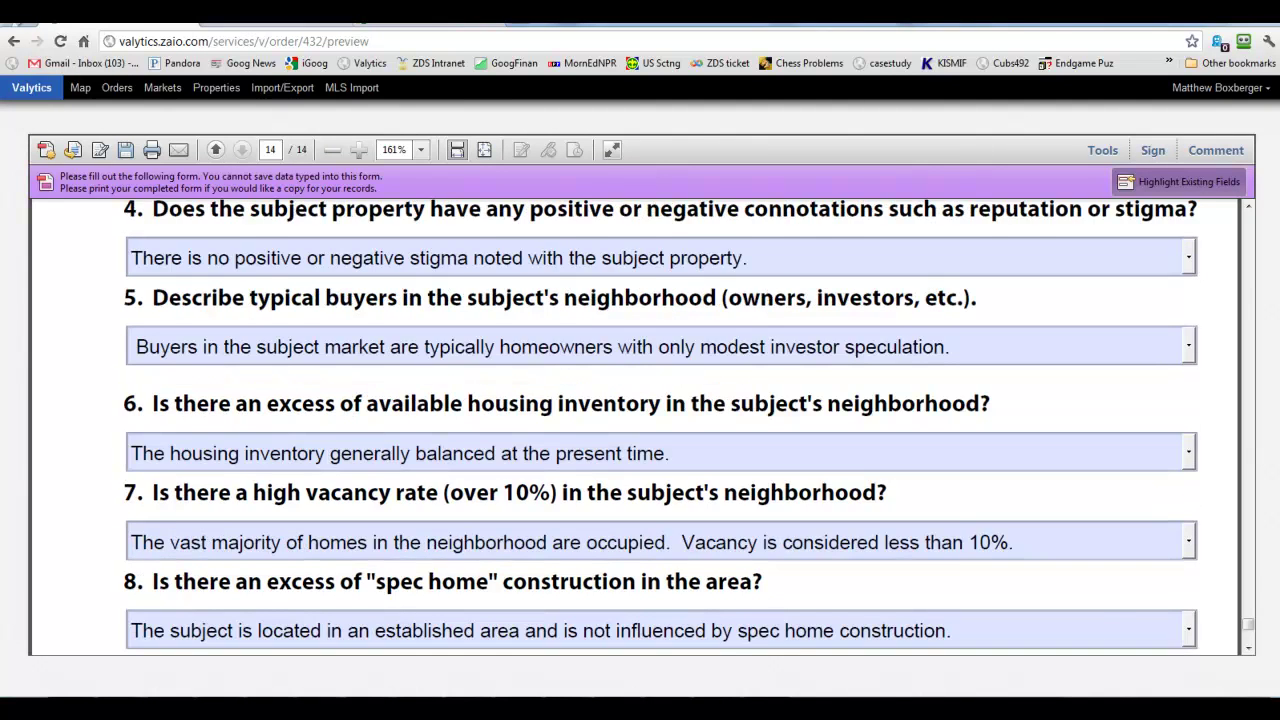
pyautogui.scroll(10, 640, 425)
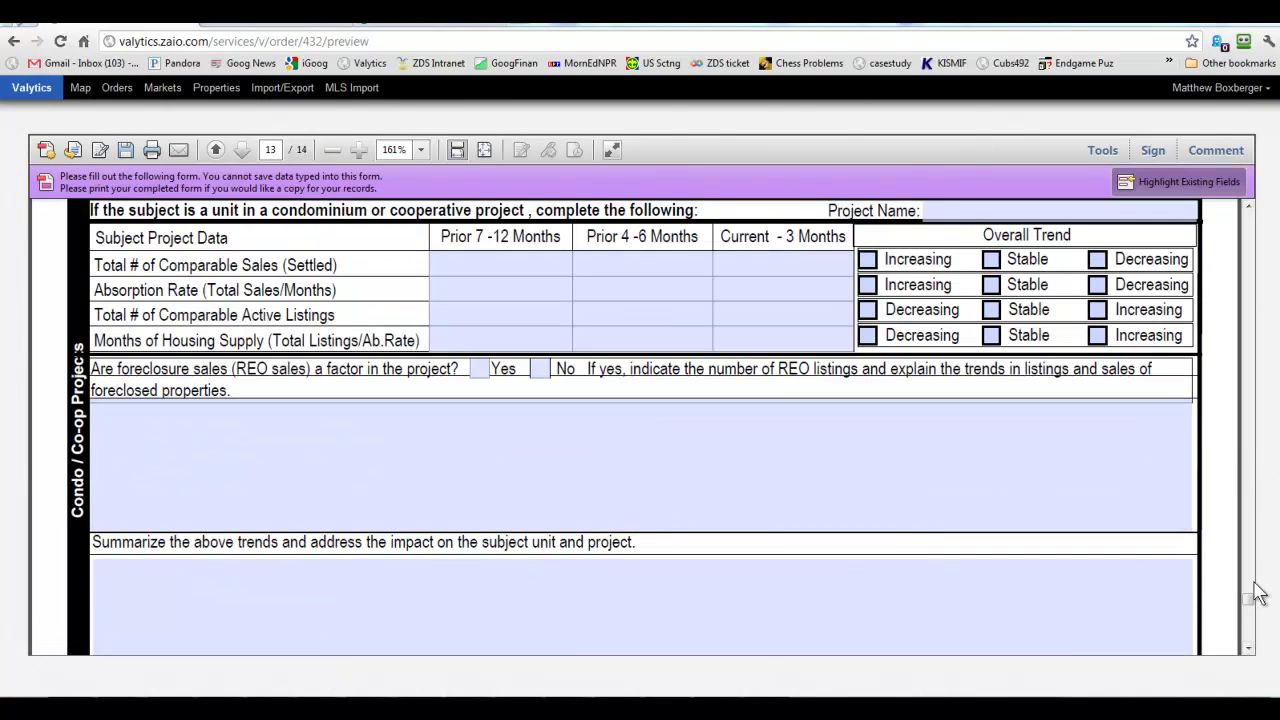
# Save and sign the order 432 report, then start saving it as 432.pdf.
pyautogui.moveTo(1255, 606); pyautogui.dragTo(1262, 218)
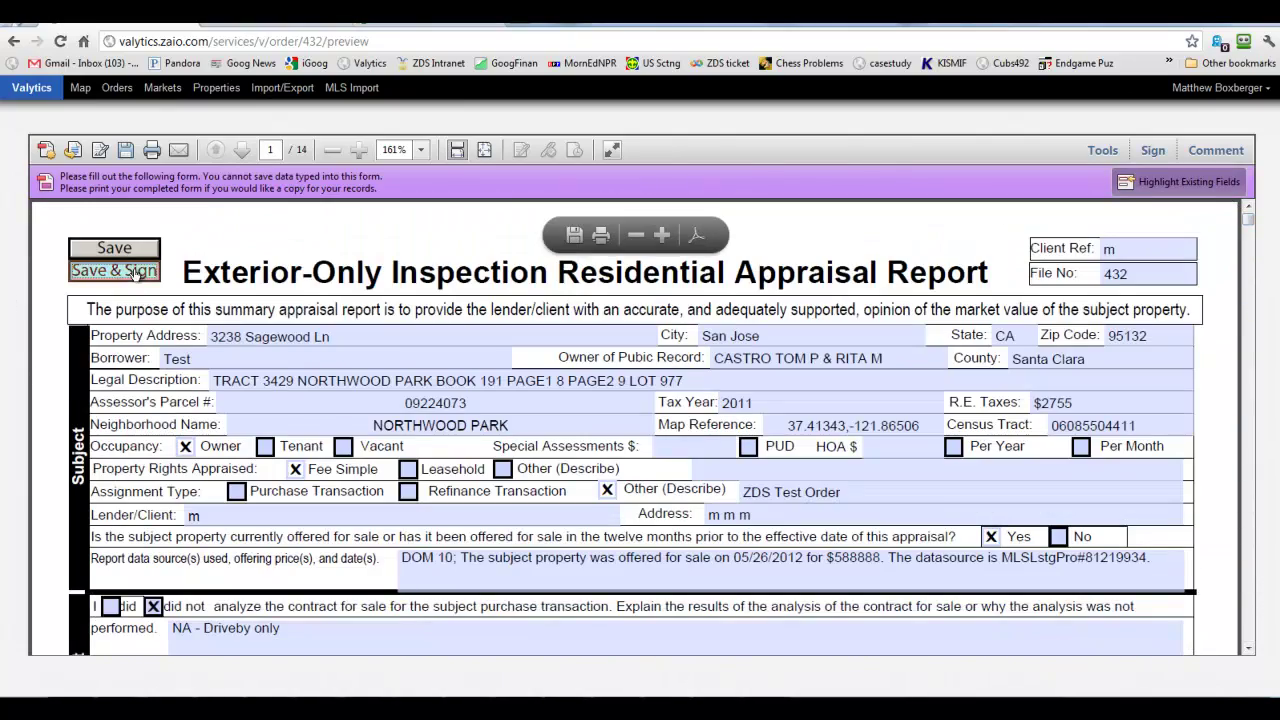
pyautogui.click(114, 271)
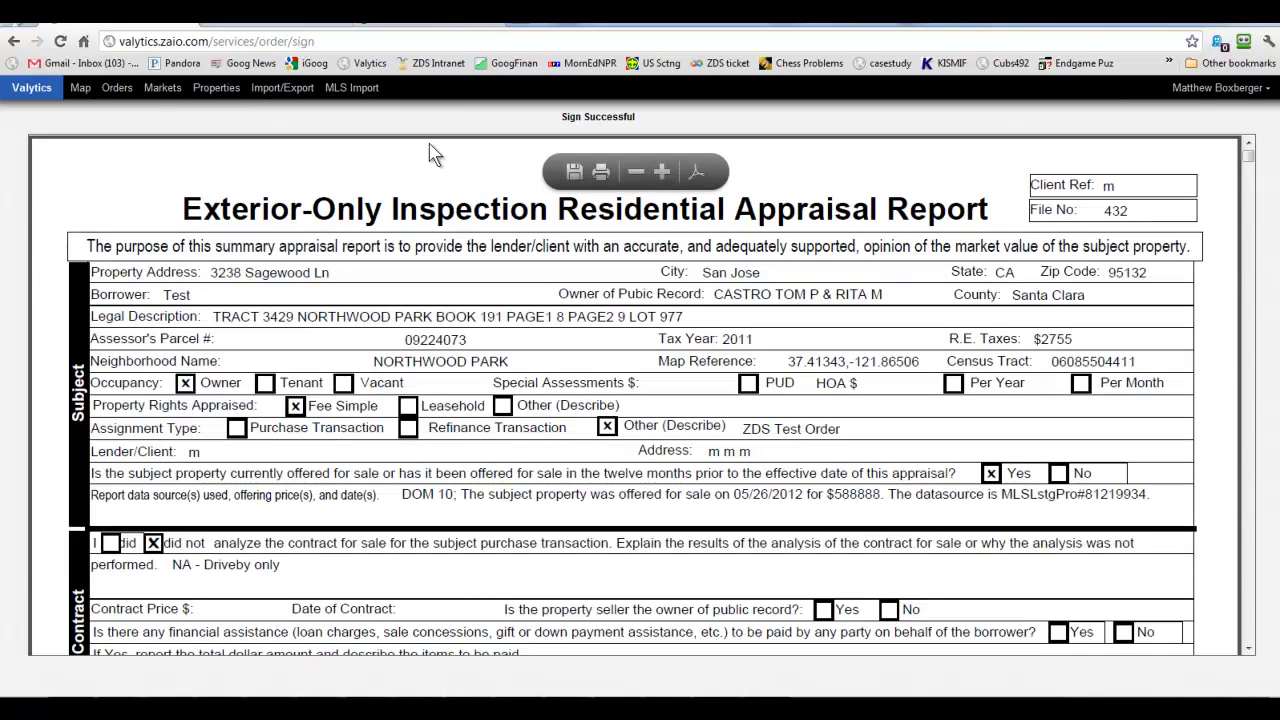
pyautogui.click(575, 172)
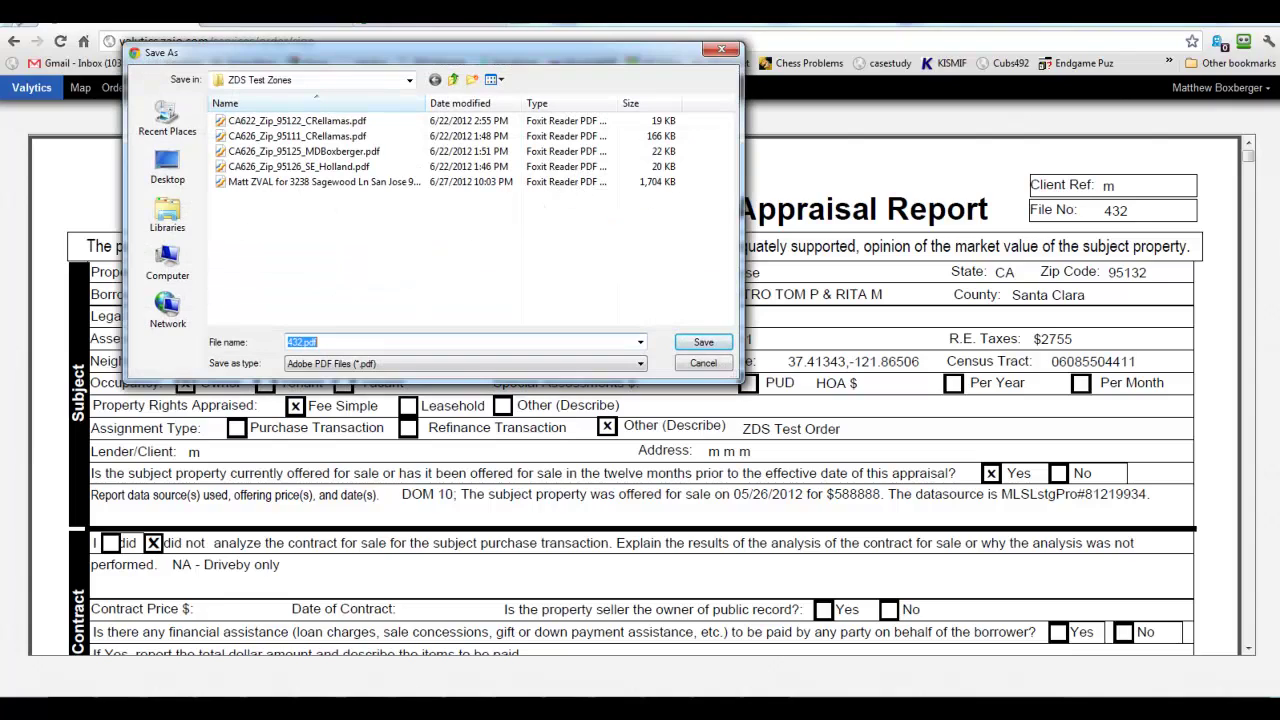